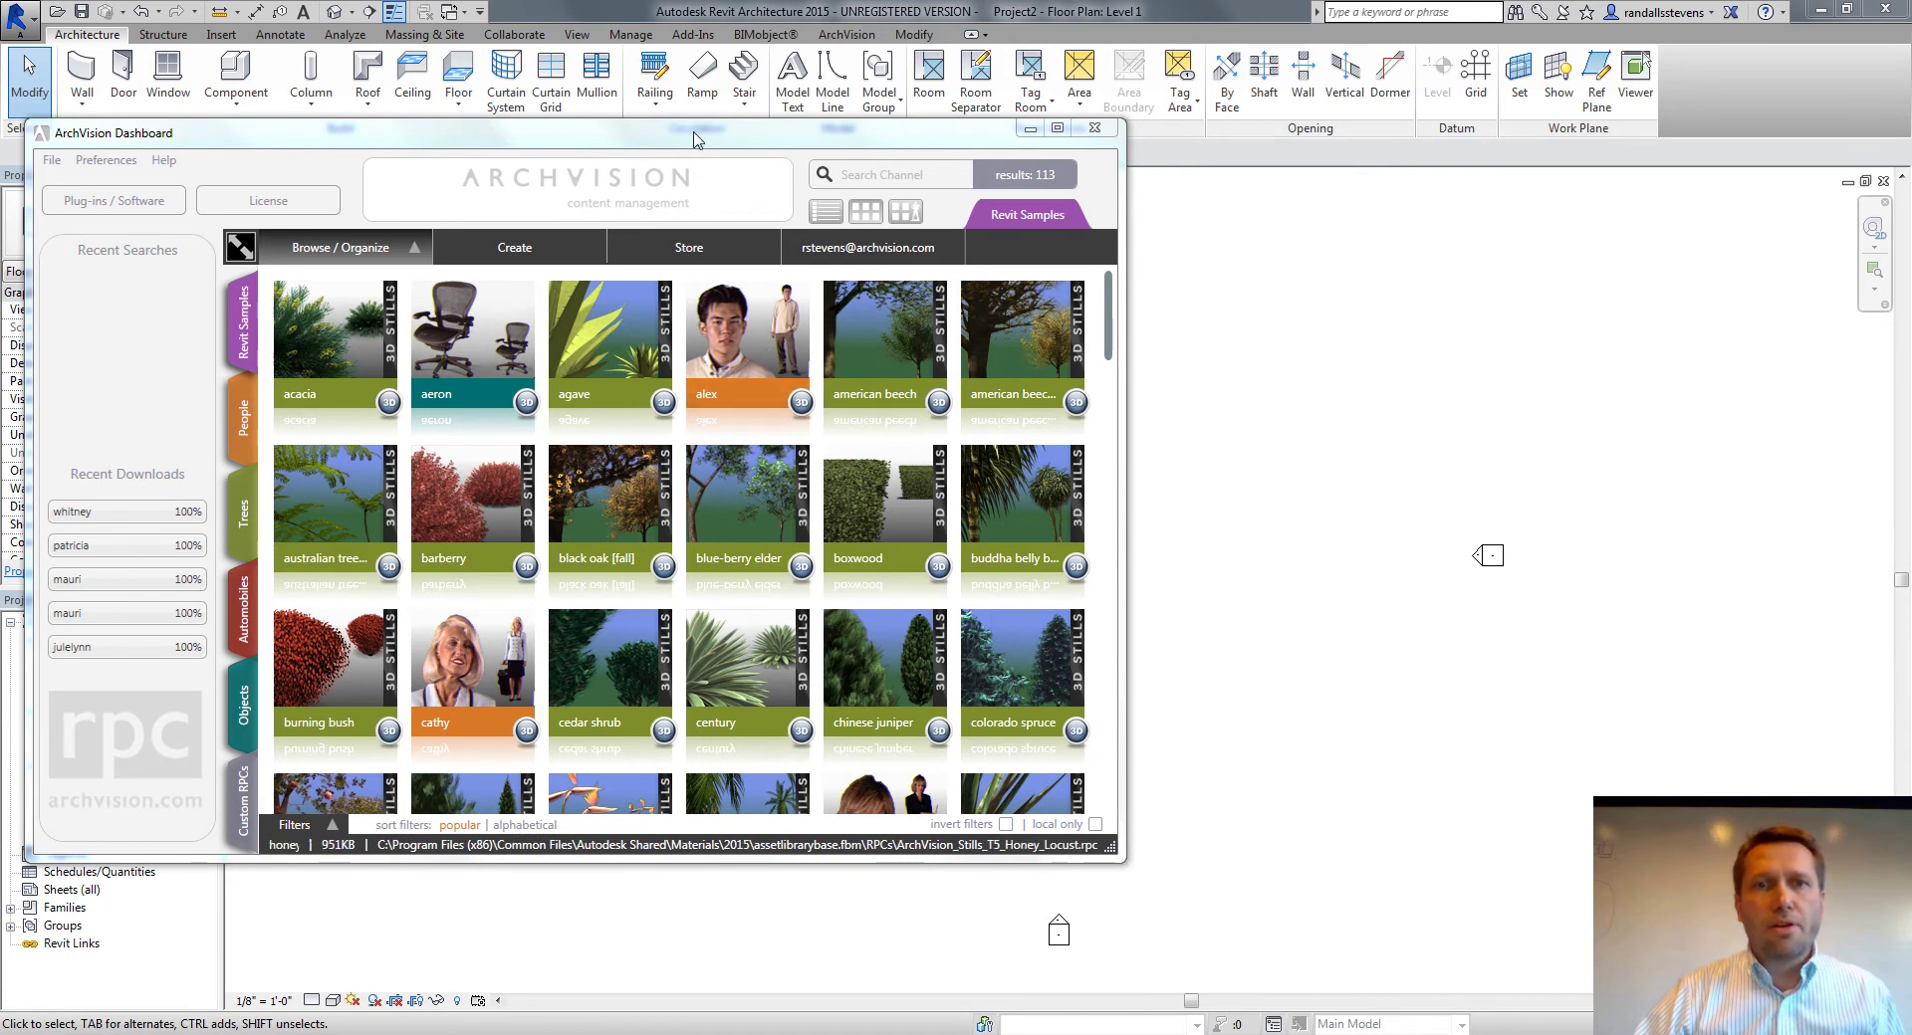
Drag the 'jay' person from ArchVision Dashboard's Revit samples into the Level 1 floor plan
{"action": "left_click_drag", "start_coordinate": [694, 138], "coordinate": [700, 93]}
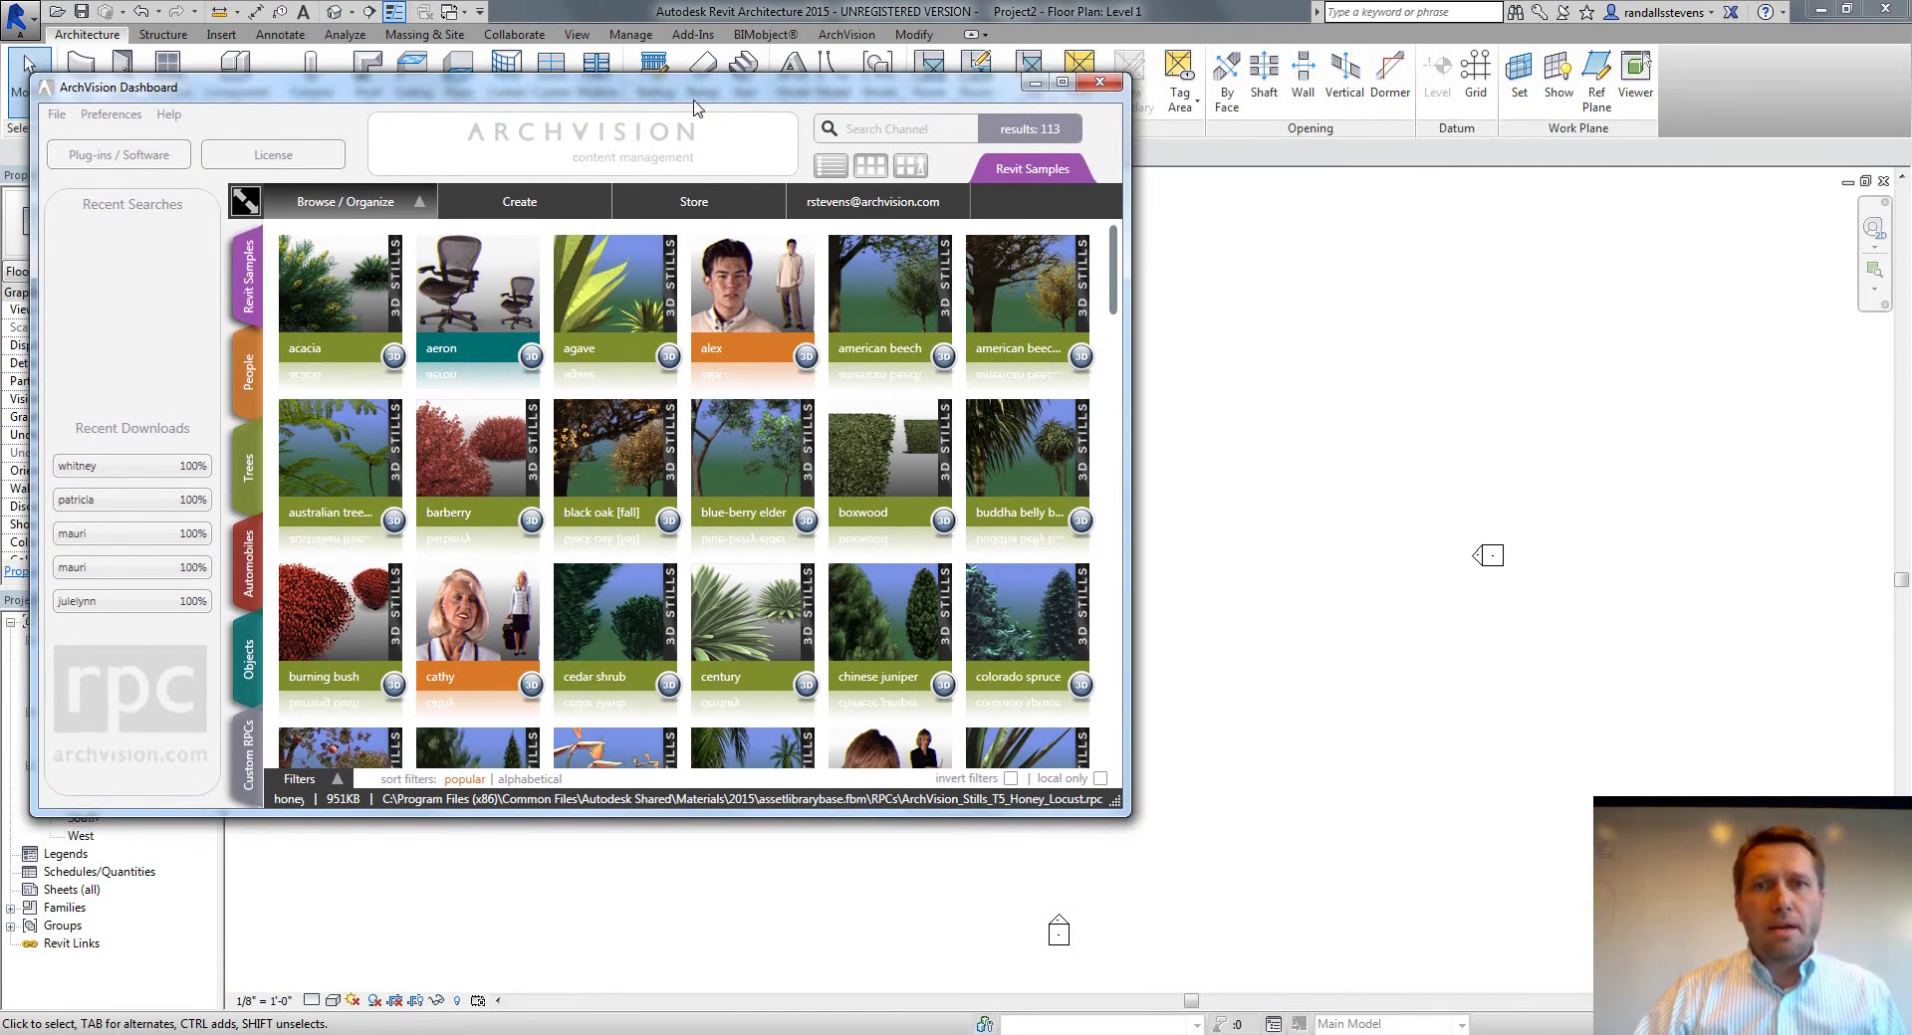
{"action": "left_click_drag", "start_coordinate": [1112, 267], "coordinate": [1107, 503]}
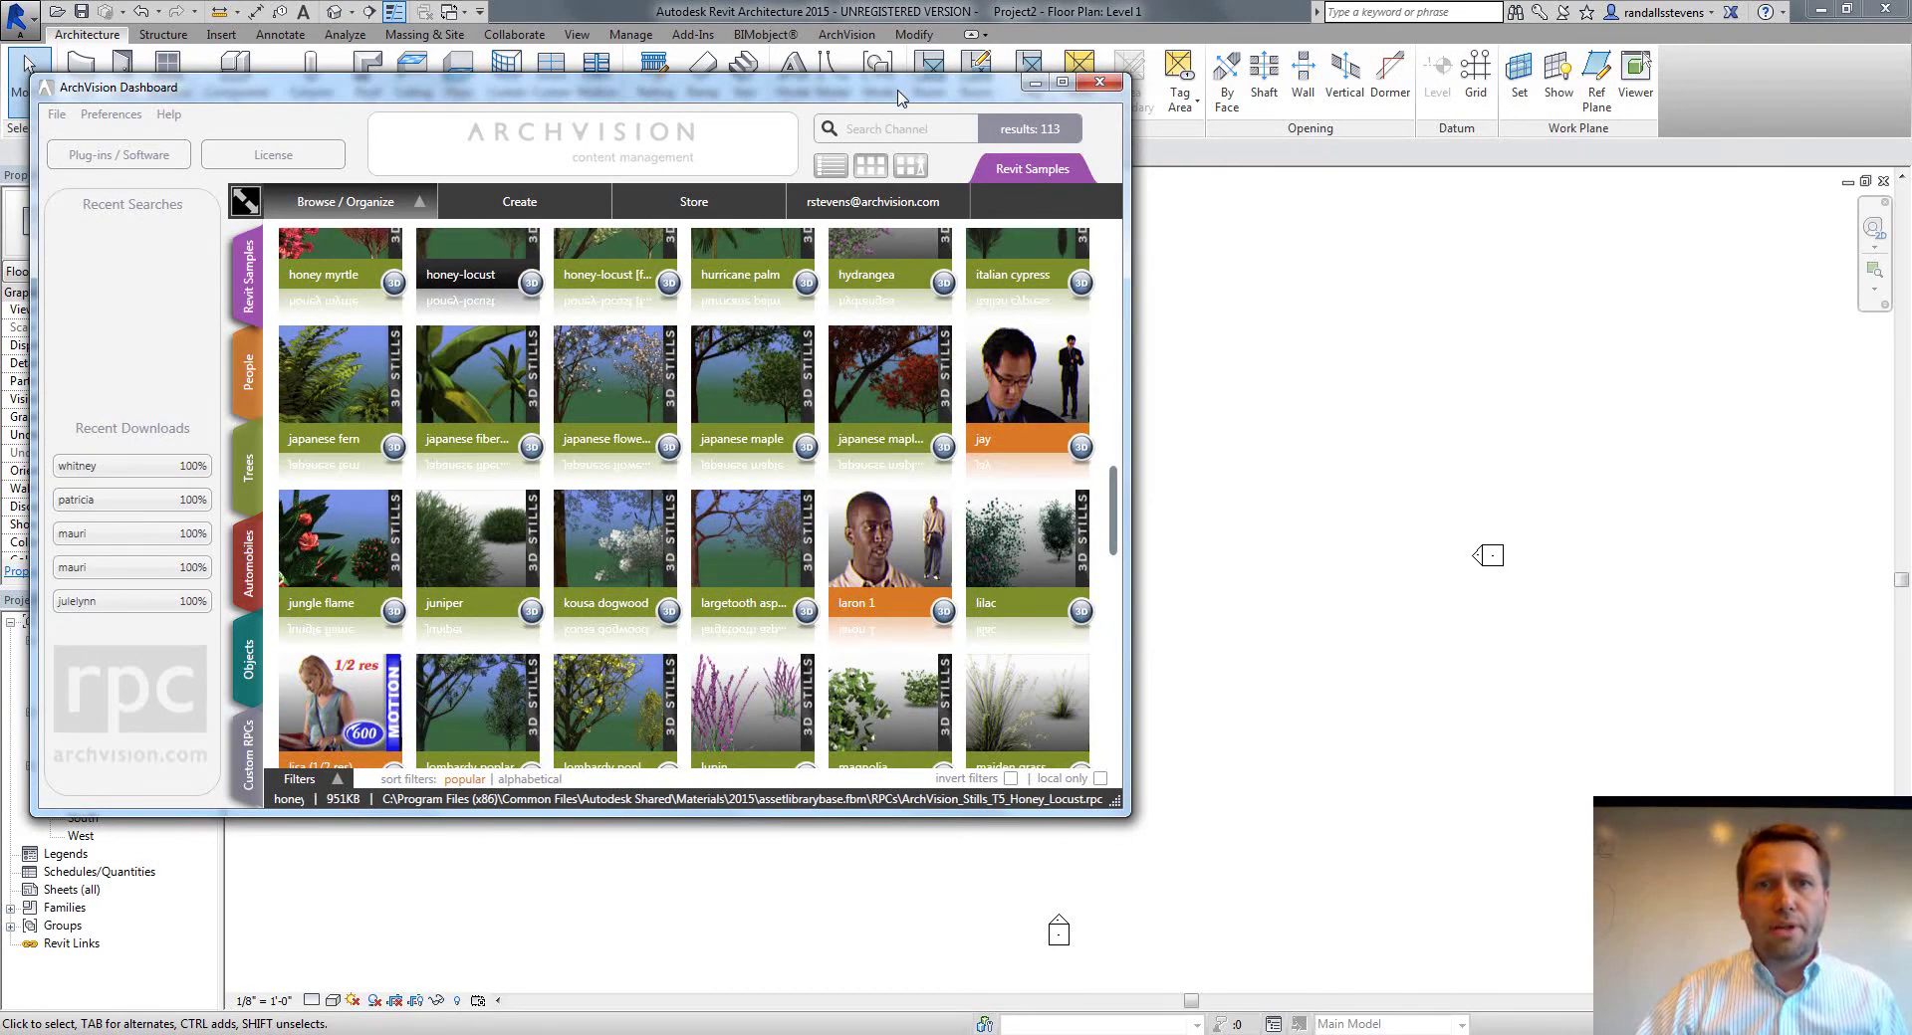
{"action": "left_click_drag", "start_coordinate": [897, 96], "coordinate": [866, 98]}
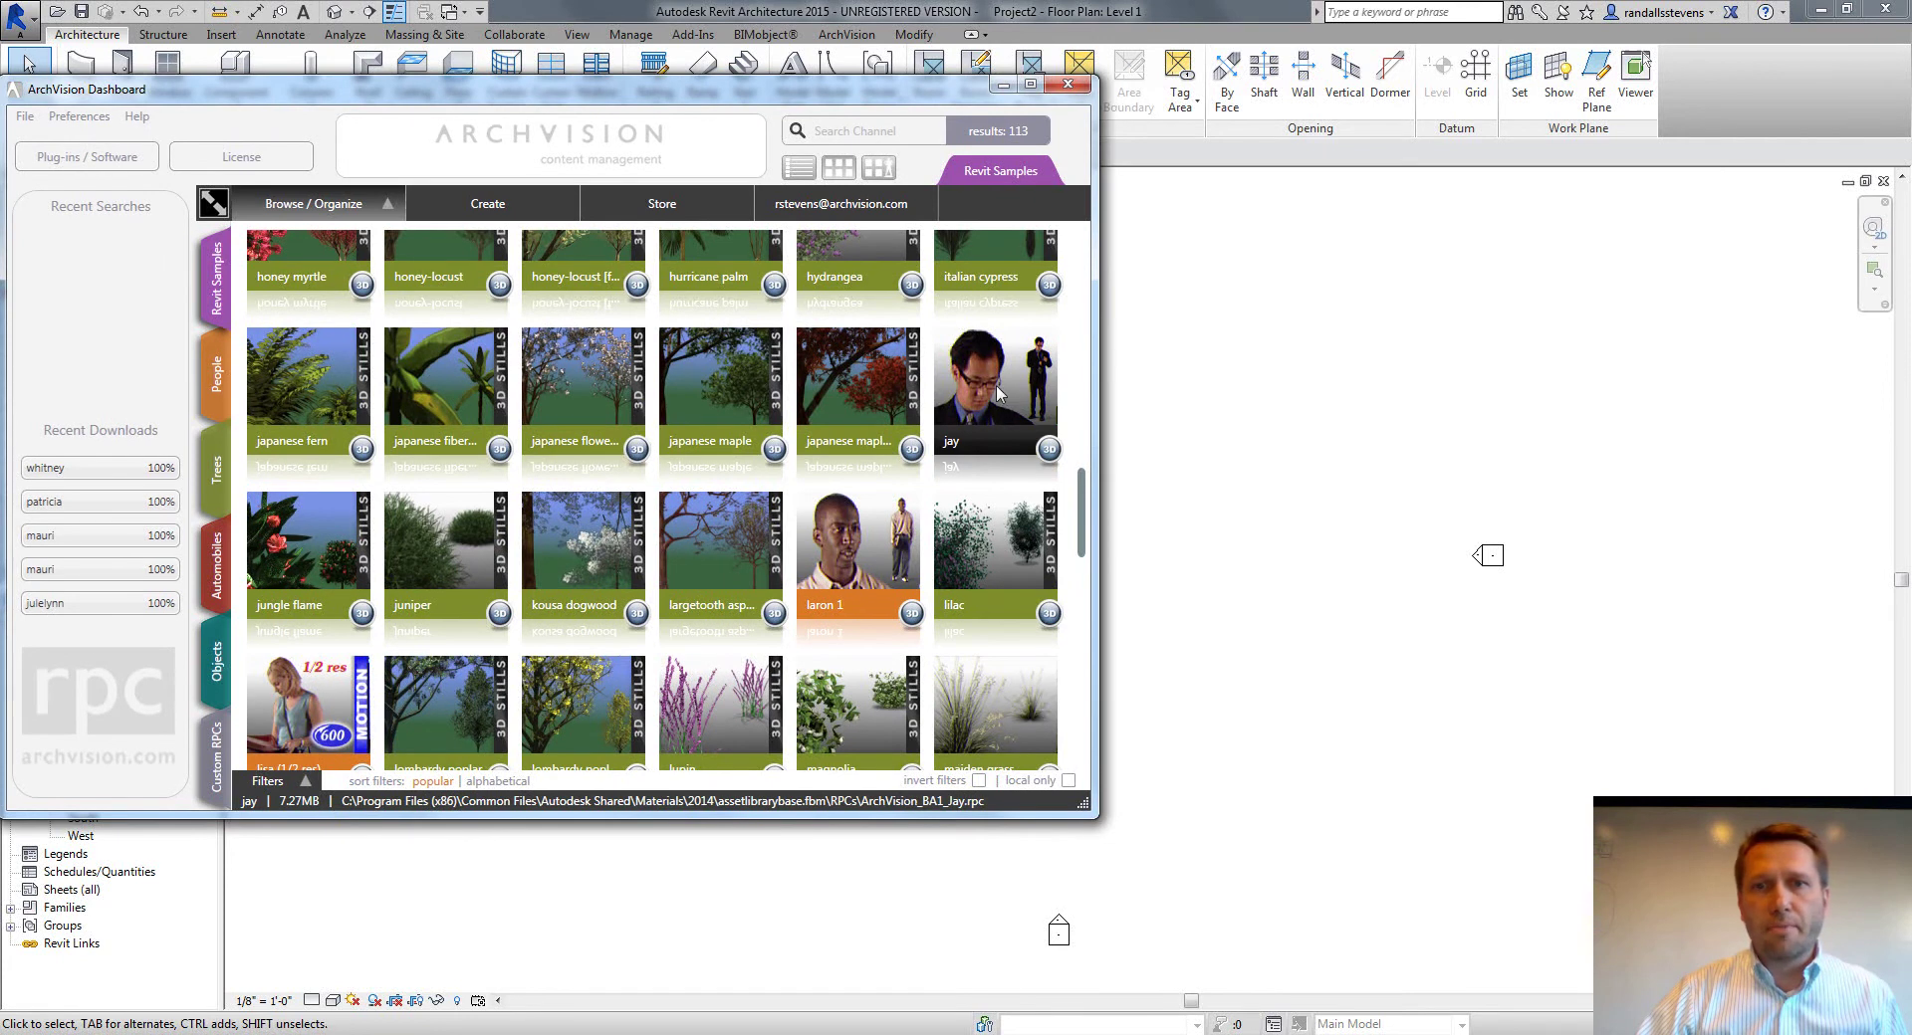
{"action": "mouse_move", "coordinate": [569, 97]}
{"action": "left_mouse_down"}
{"action": "mouse_move", "coordinate": [792, 198]}
{"action": "mouse_move", "coordinate": [582, 118]}
{"action": "left_mouse_up"}
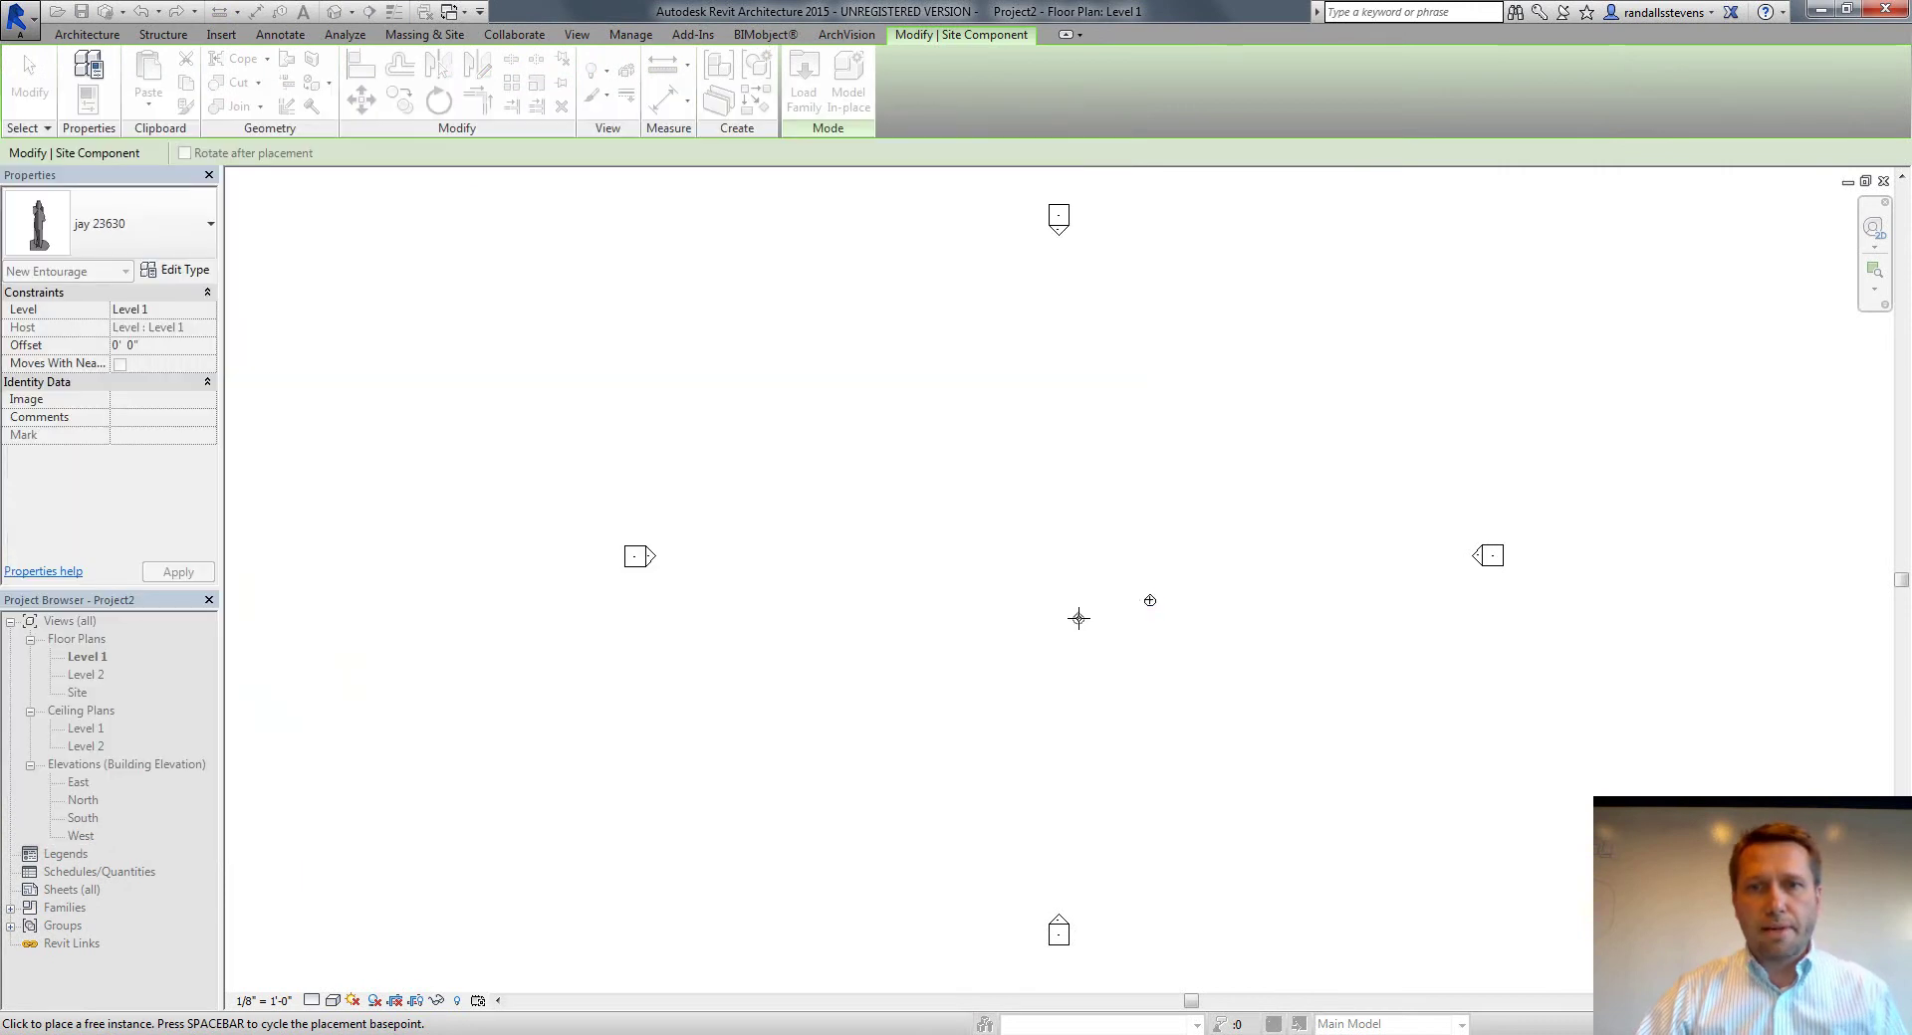
Finish placing the person and open the default 3D view
{"action": "key", "text": "Escape"}
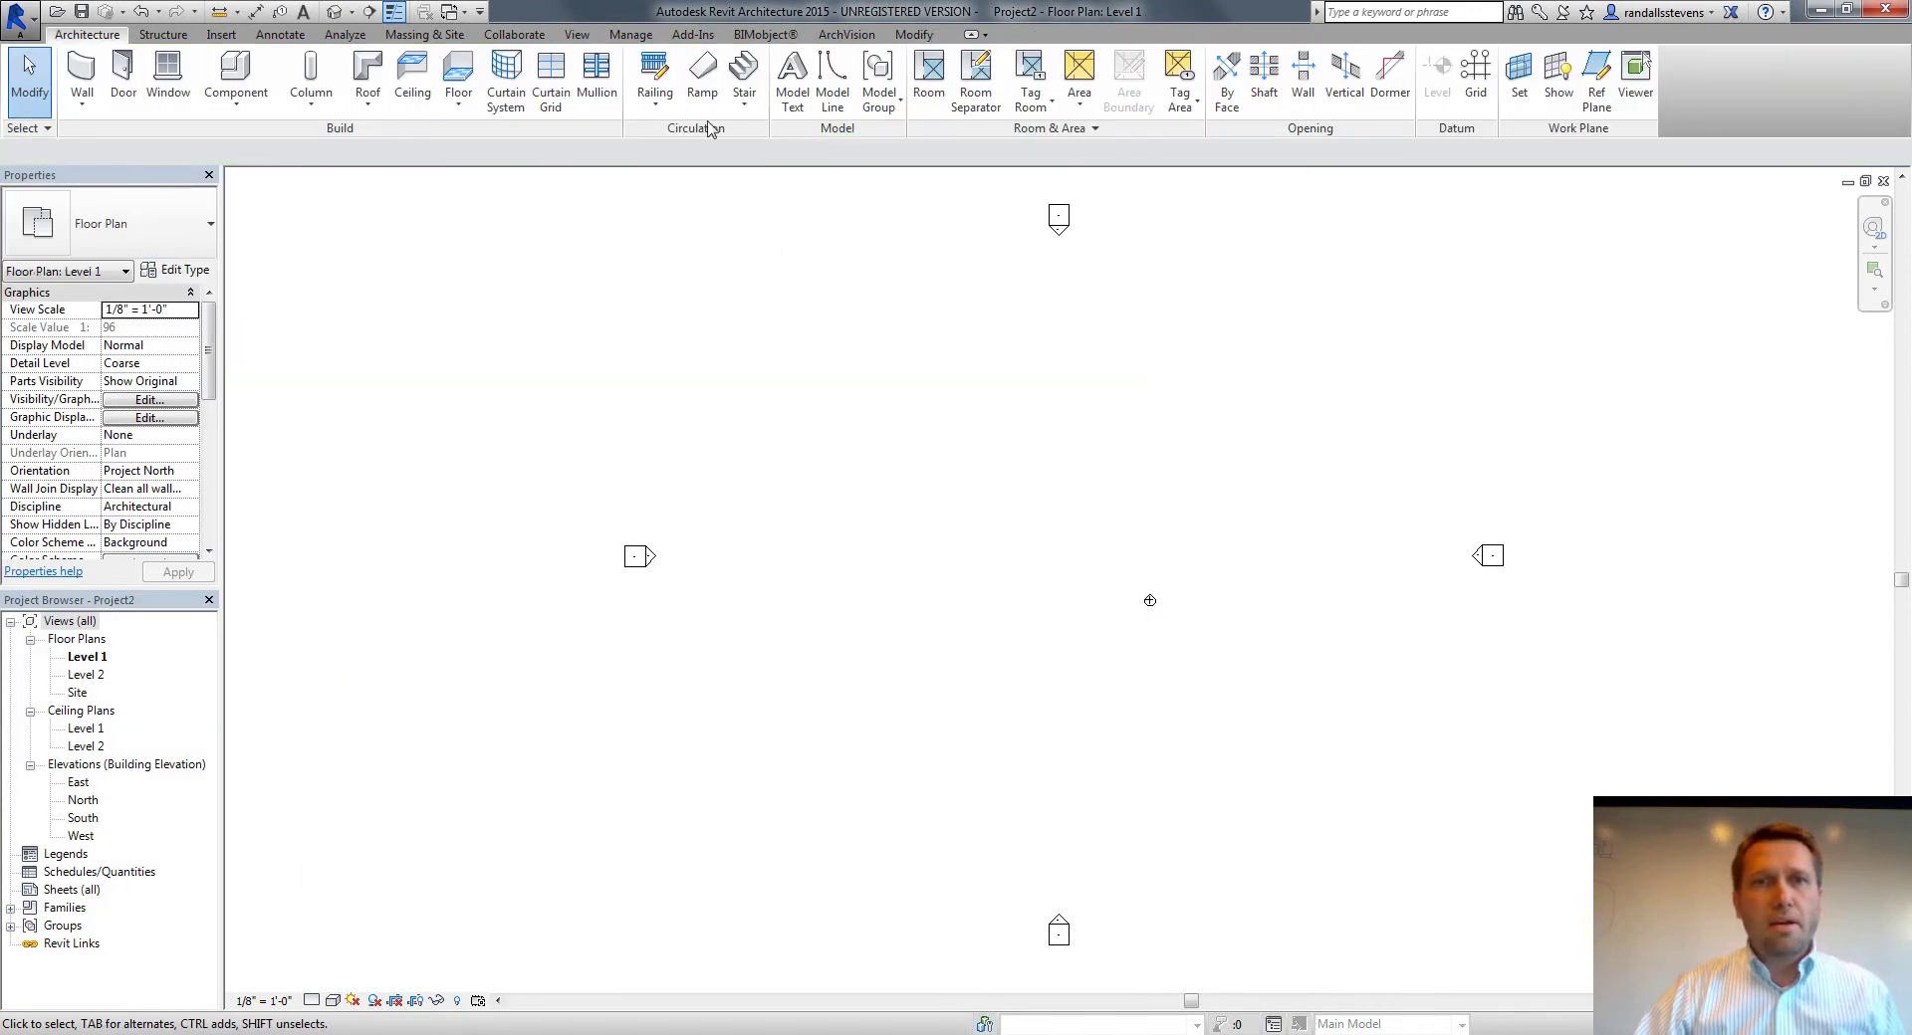
{"action": "left_click", "coordinate": [578, 36]}
{"action": "left_click", "coordinate": [629, 67]}
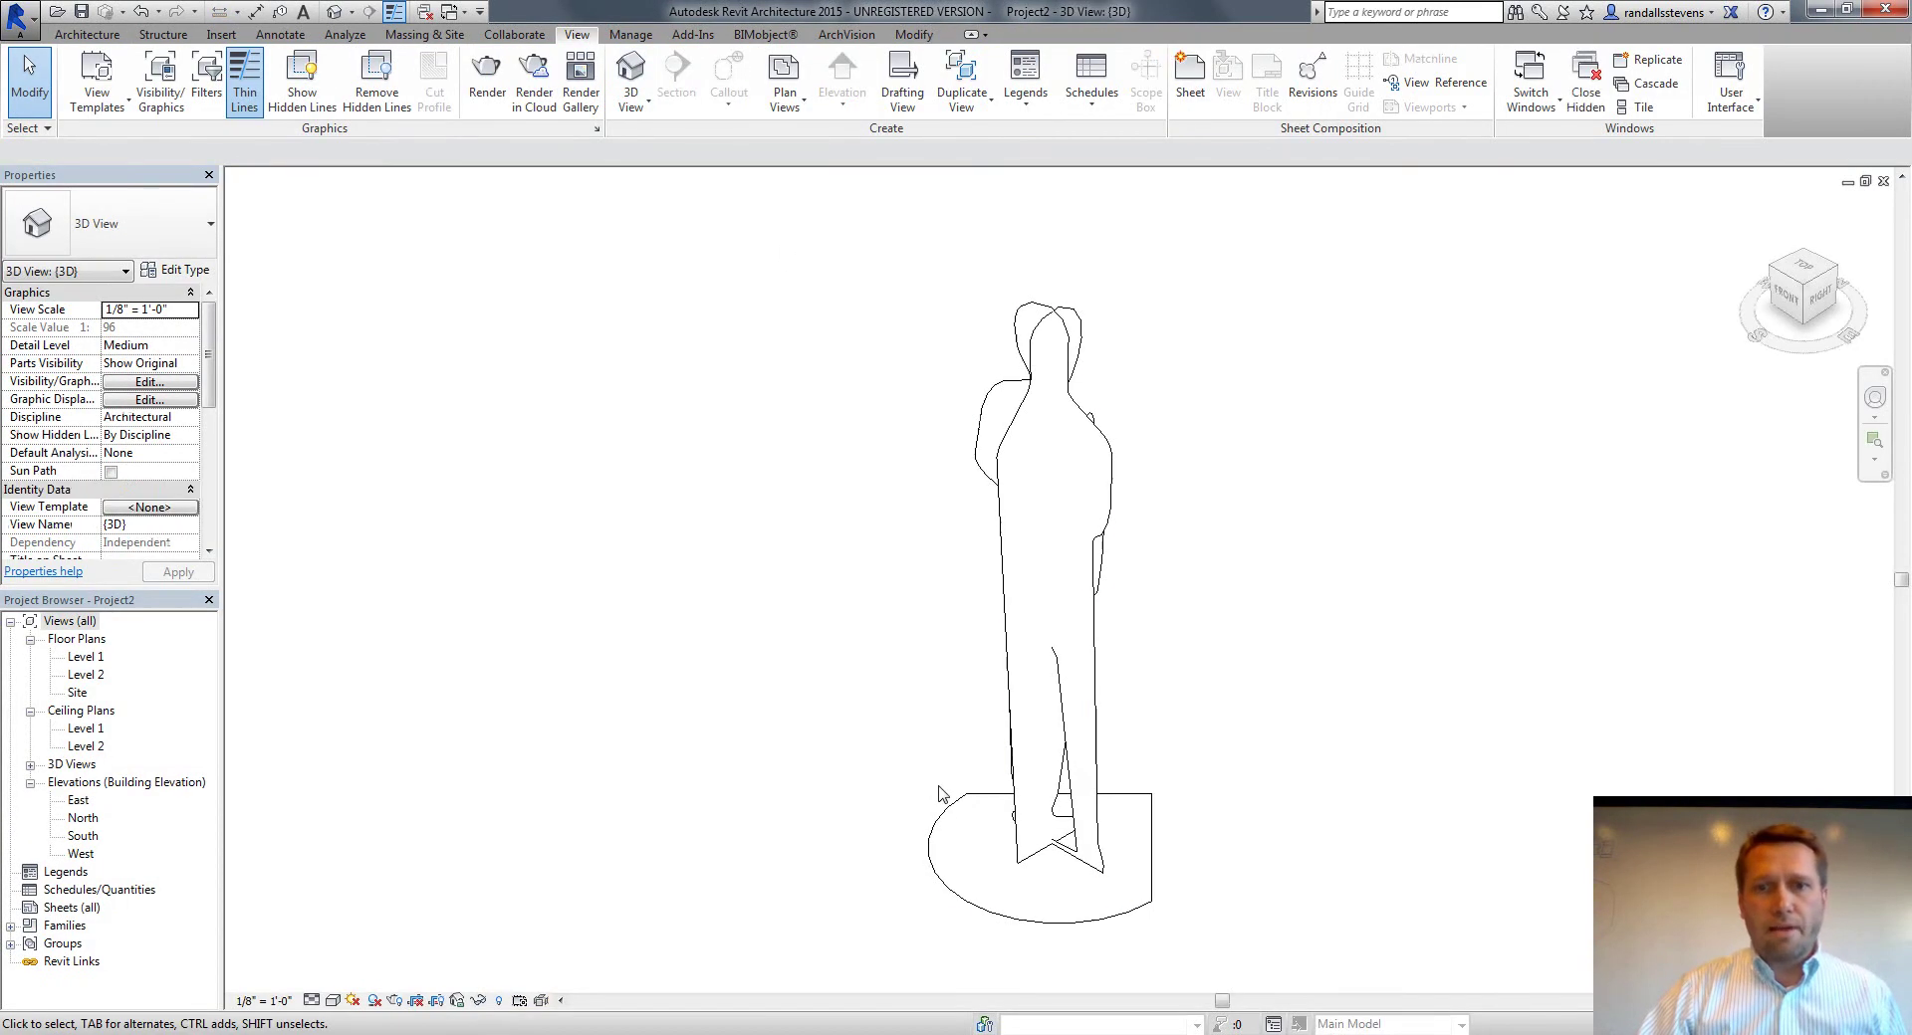
Set the visual style to Shaded, then Consistent Colors, and orbit behind the person
{"action": "left_click", "coordinate": [333, 1000]}
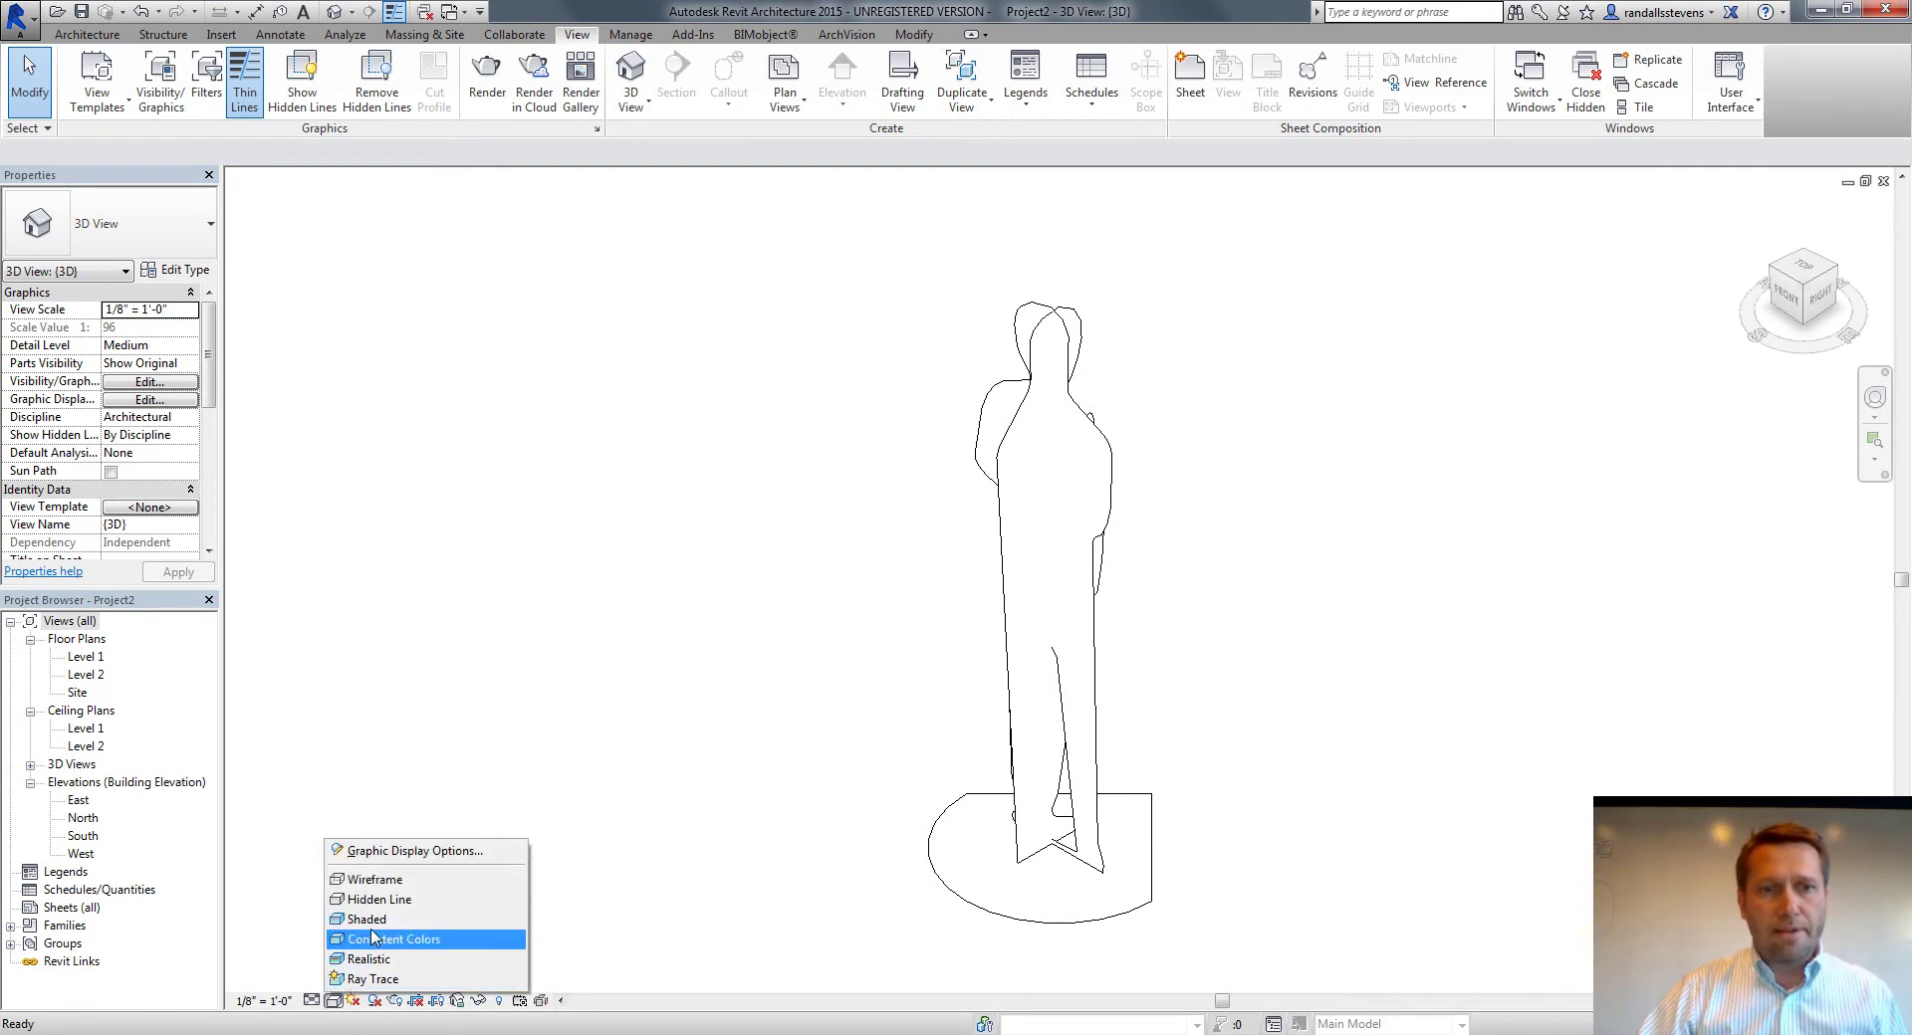
{"action": "left_click", "coordinate": [368, 919]}
{"action": "left_click", "coordinate": [332, 1001]}
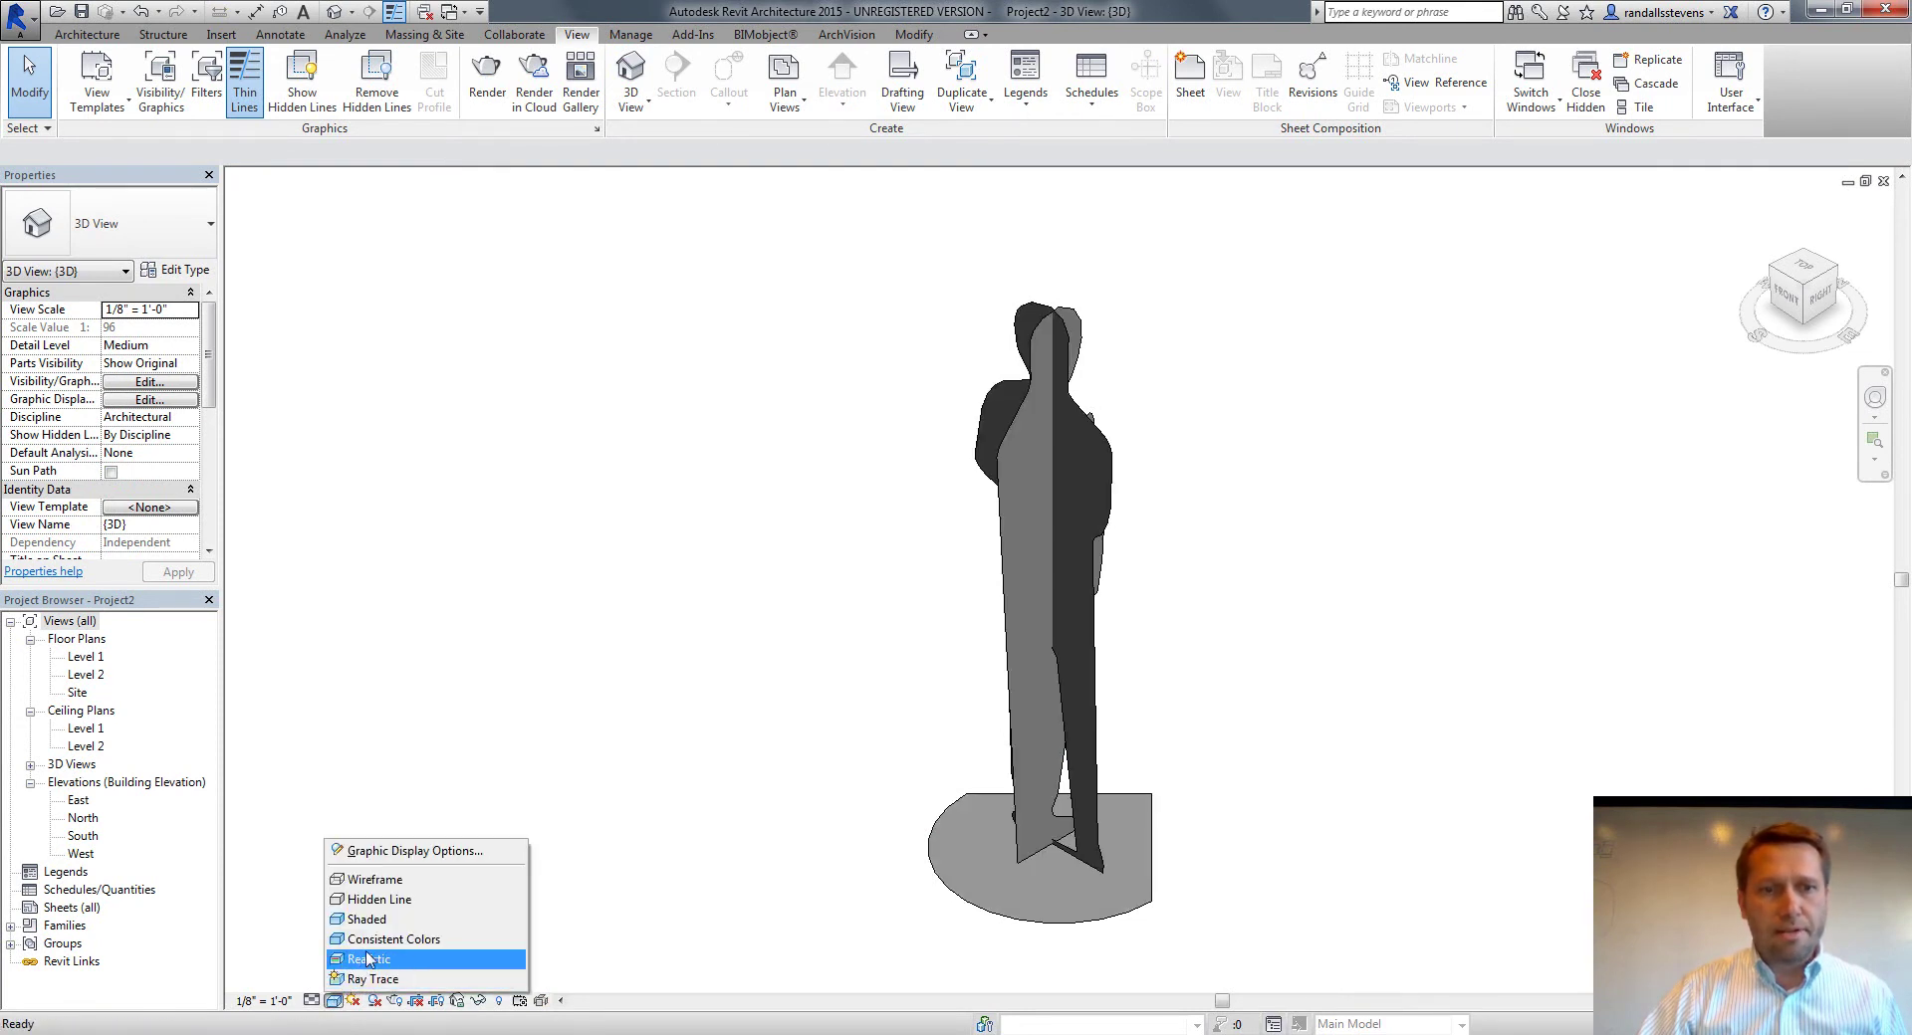
{"action": "left_click", "coordinate": [377, 942]}
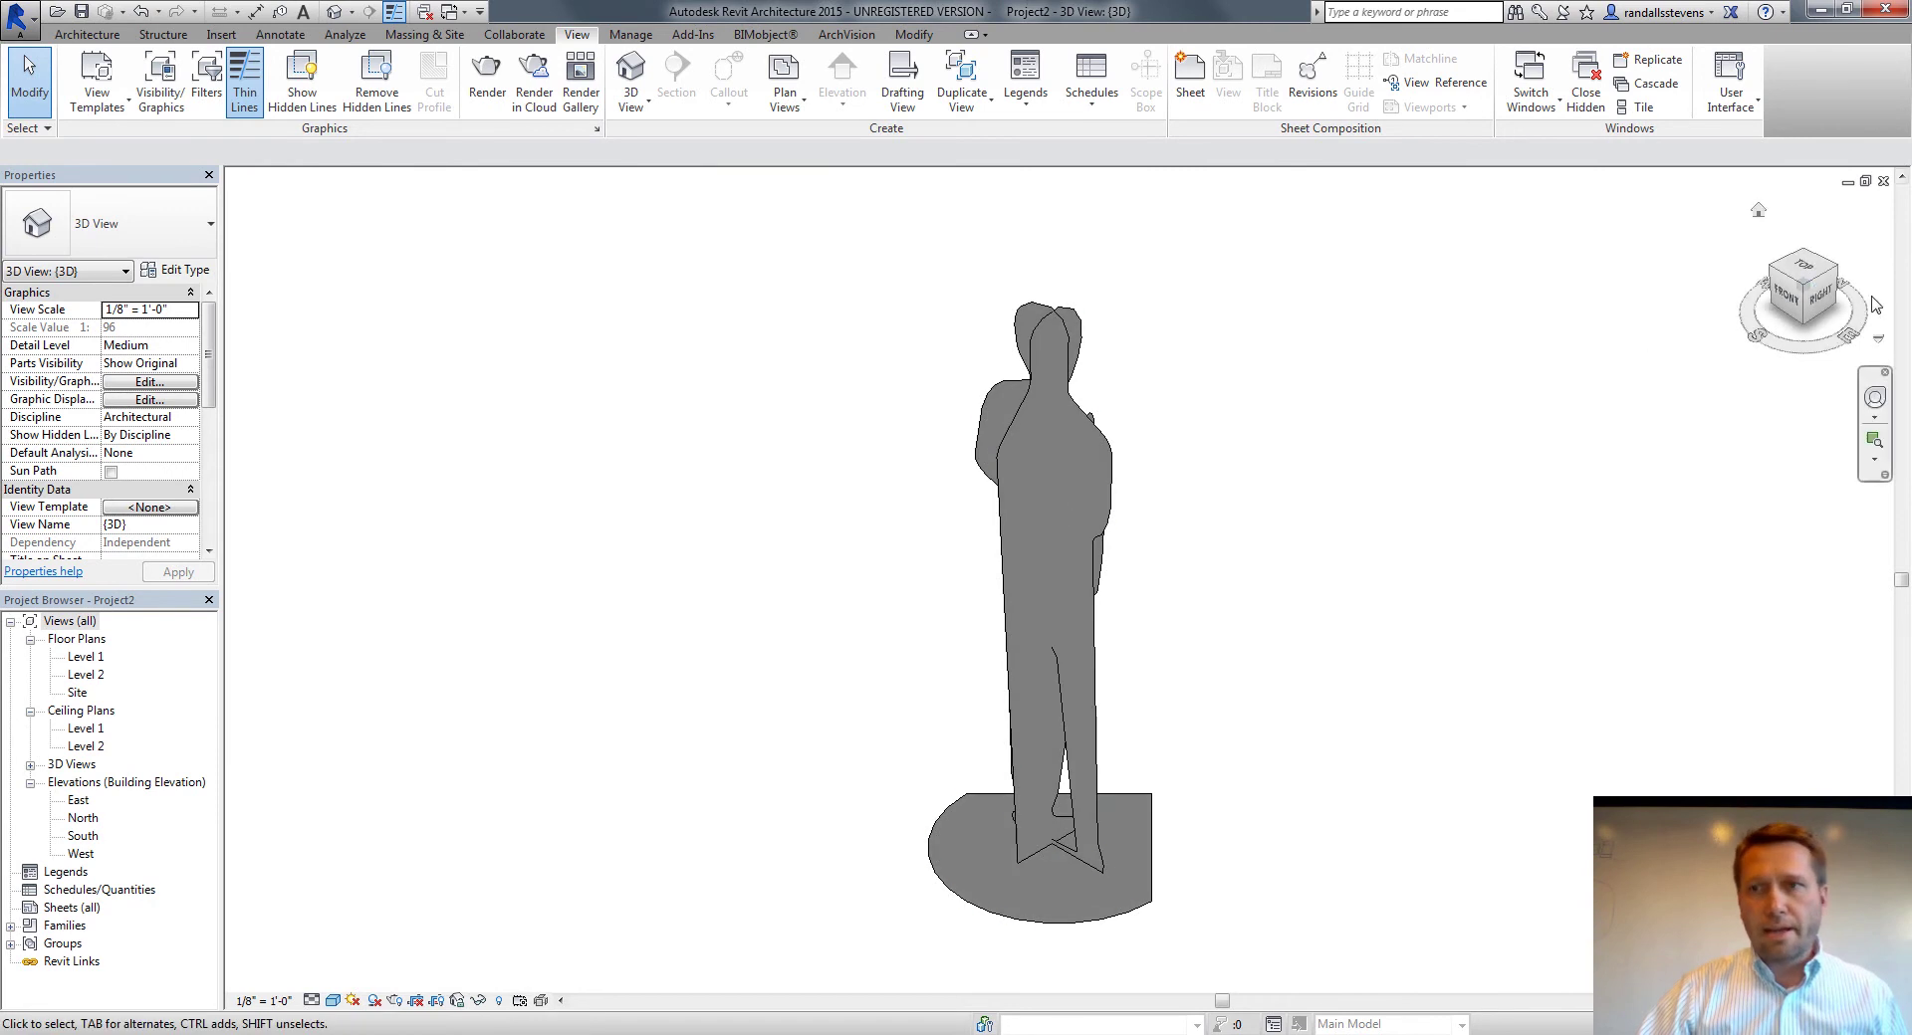
{"action": "mouse_move", "coordinate": [1125, 565]}
{"action": "middle_mouse_down", "text": "shift"}
{"action": "mouse_move", "coordinate": [955, 569]}
{"action": "mouse_move", "coordinate": [986, 569]}
{"action": "middle_mouse_up", "text": "shift"}
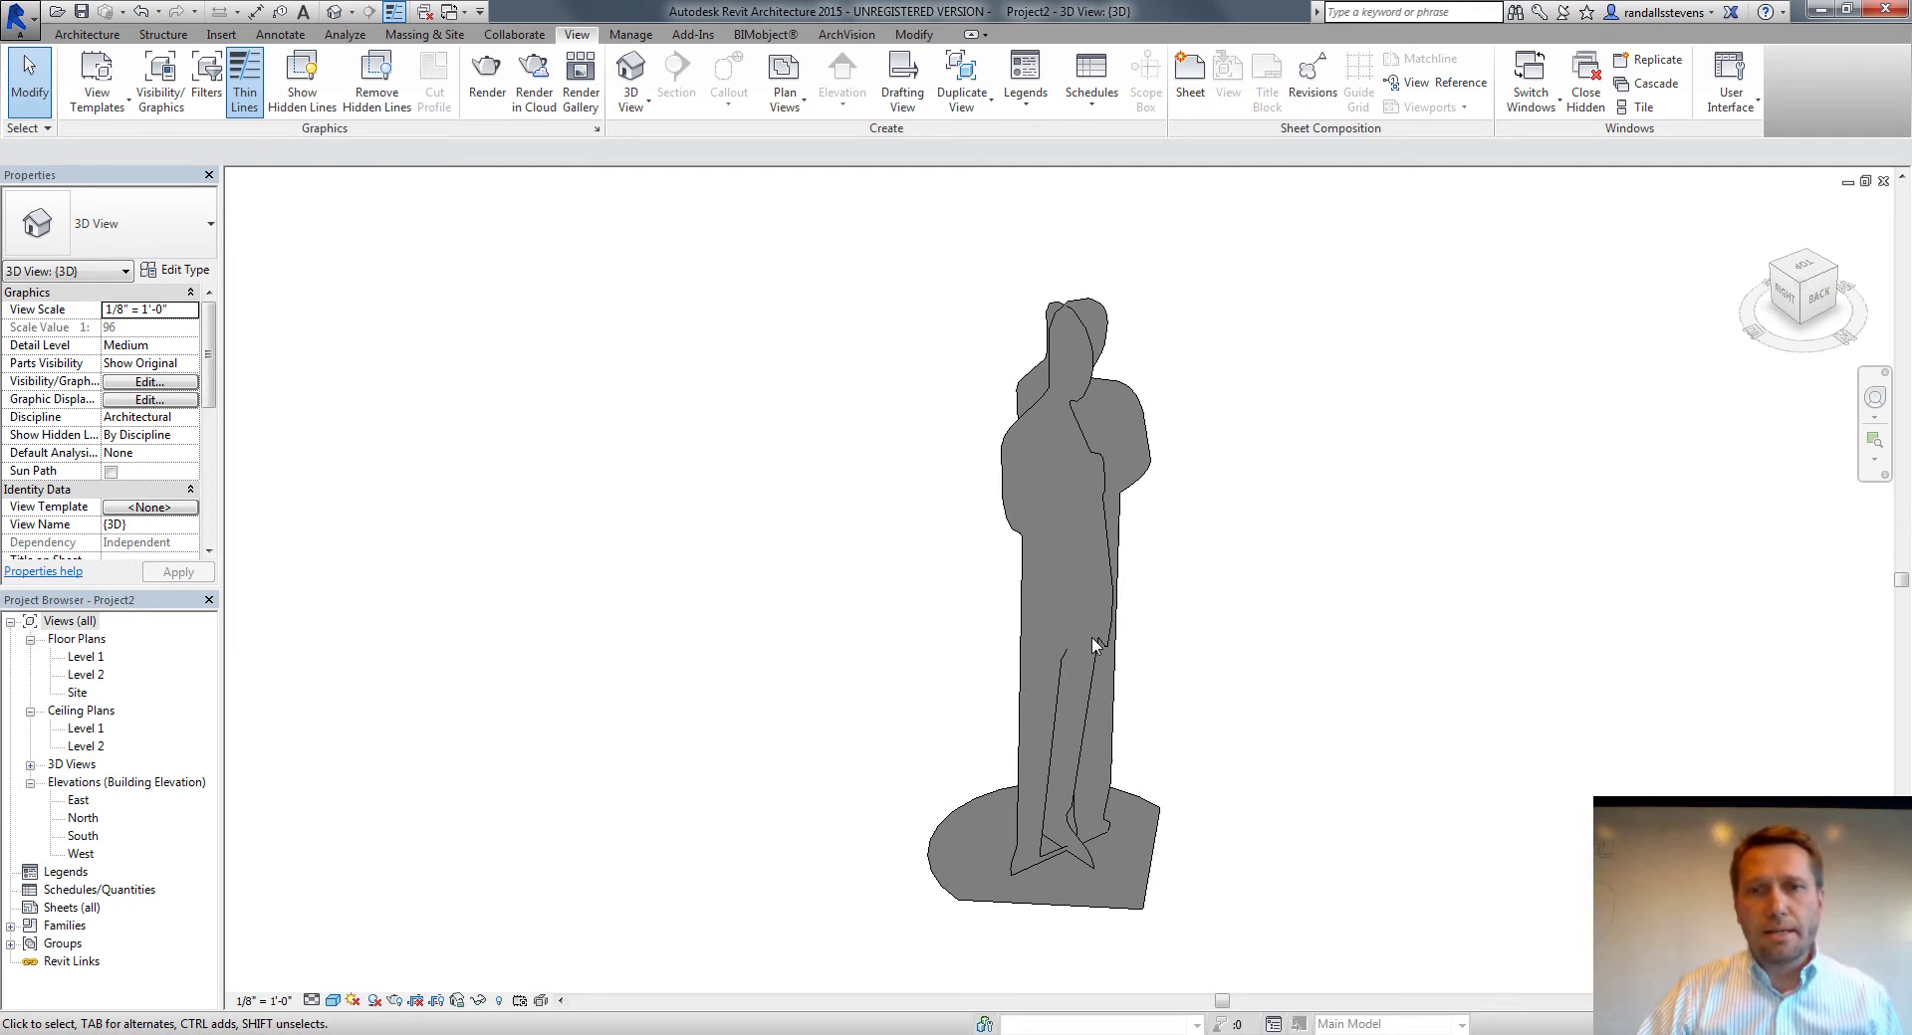
Switch the visual style to Realistic and orbit to a straight back view of the person
{"action": "left_click", "coordinate": [335, 1004]}
{"action": "left_click", "coordinate": [368, 953]}
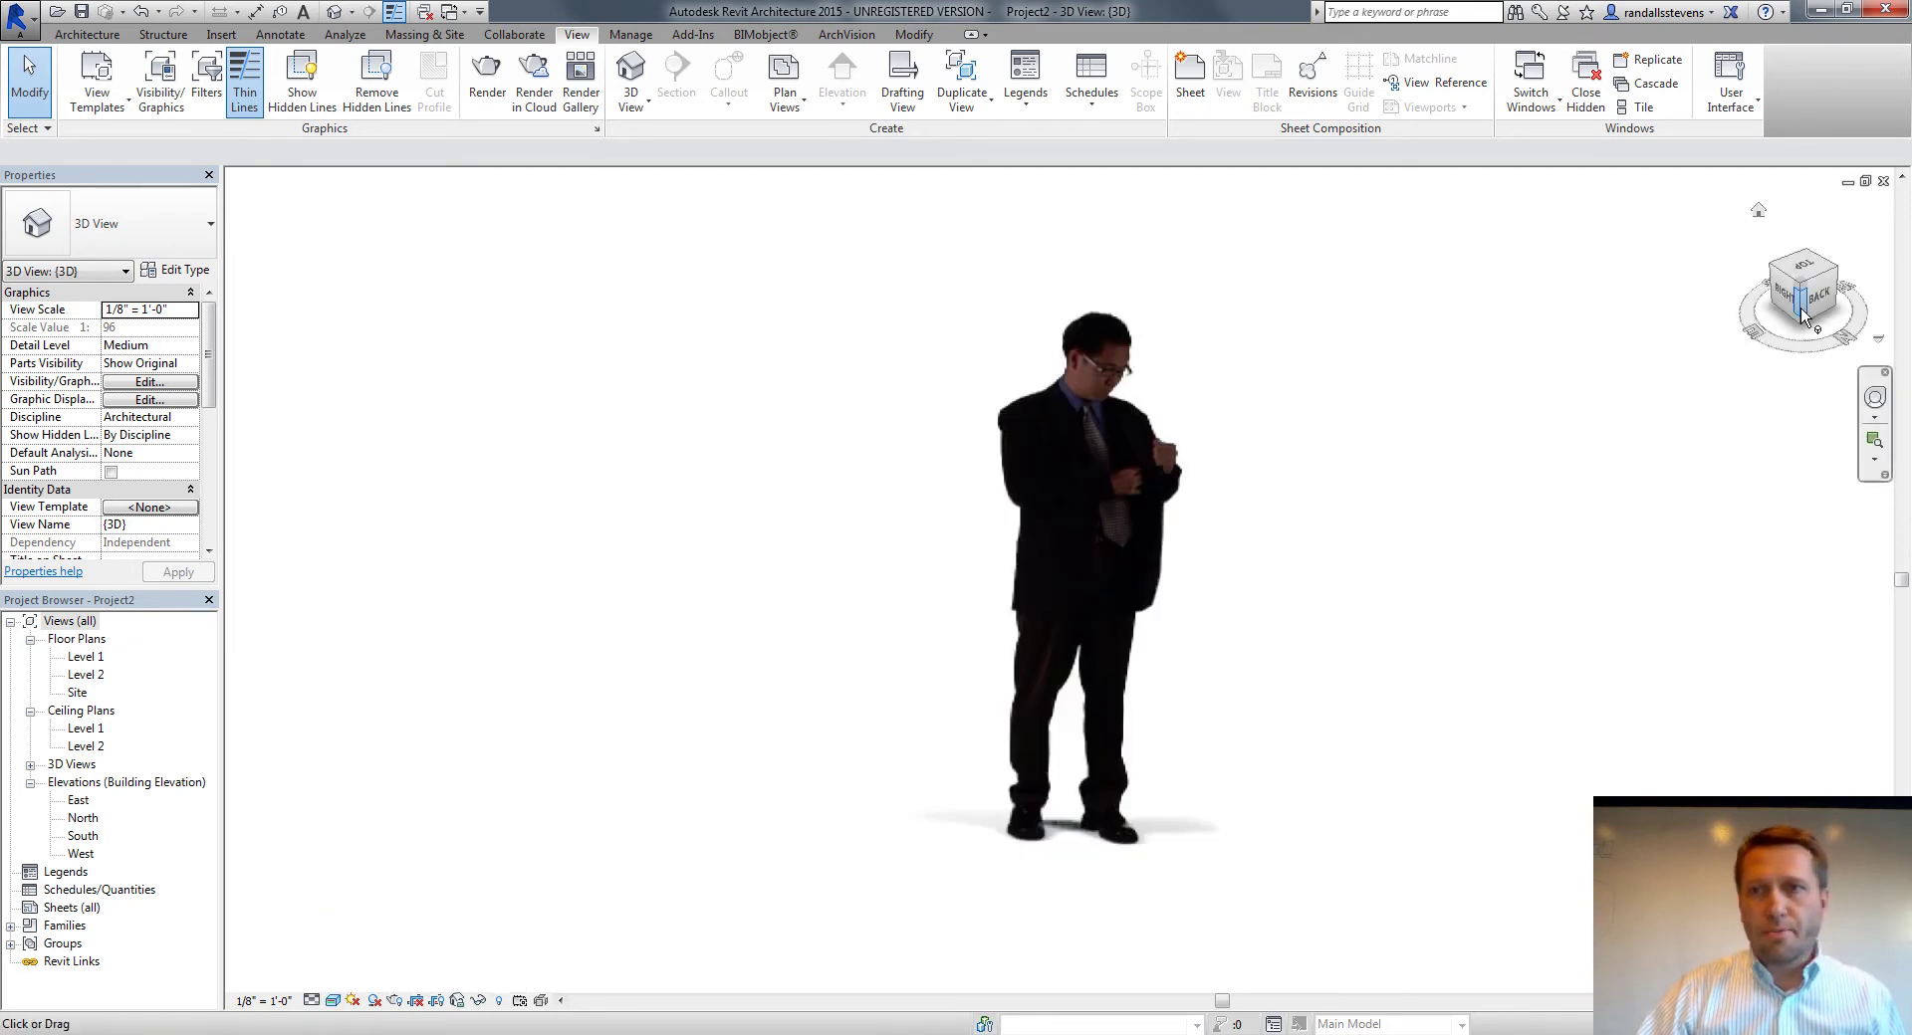
{"action": "mouse_move", "coordinate": [1810, 314]}
{"action": "left_mouse_down"}
{"action": "mouse_move", "coordinate": [1872, 298]}
{"action": "mouse_move", "coordinate": [1707, 230]}
{"action": "mouse_move", "coordinate": [1794, 263]}
{"action": "left_mouse_up"}
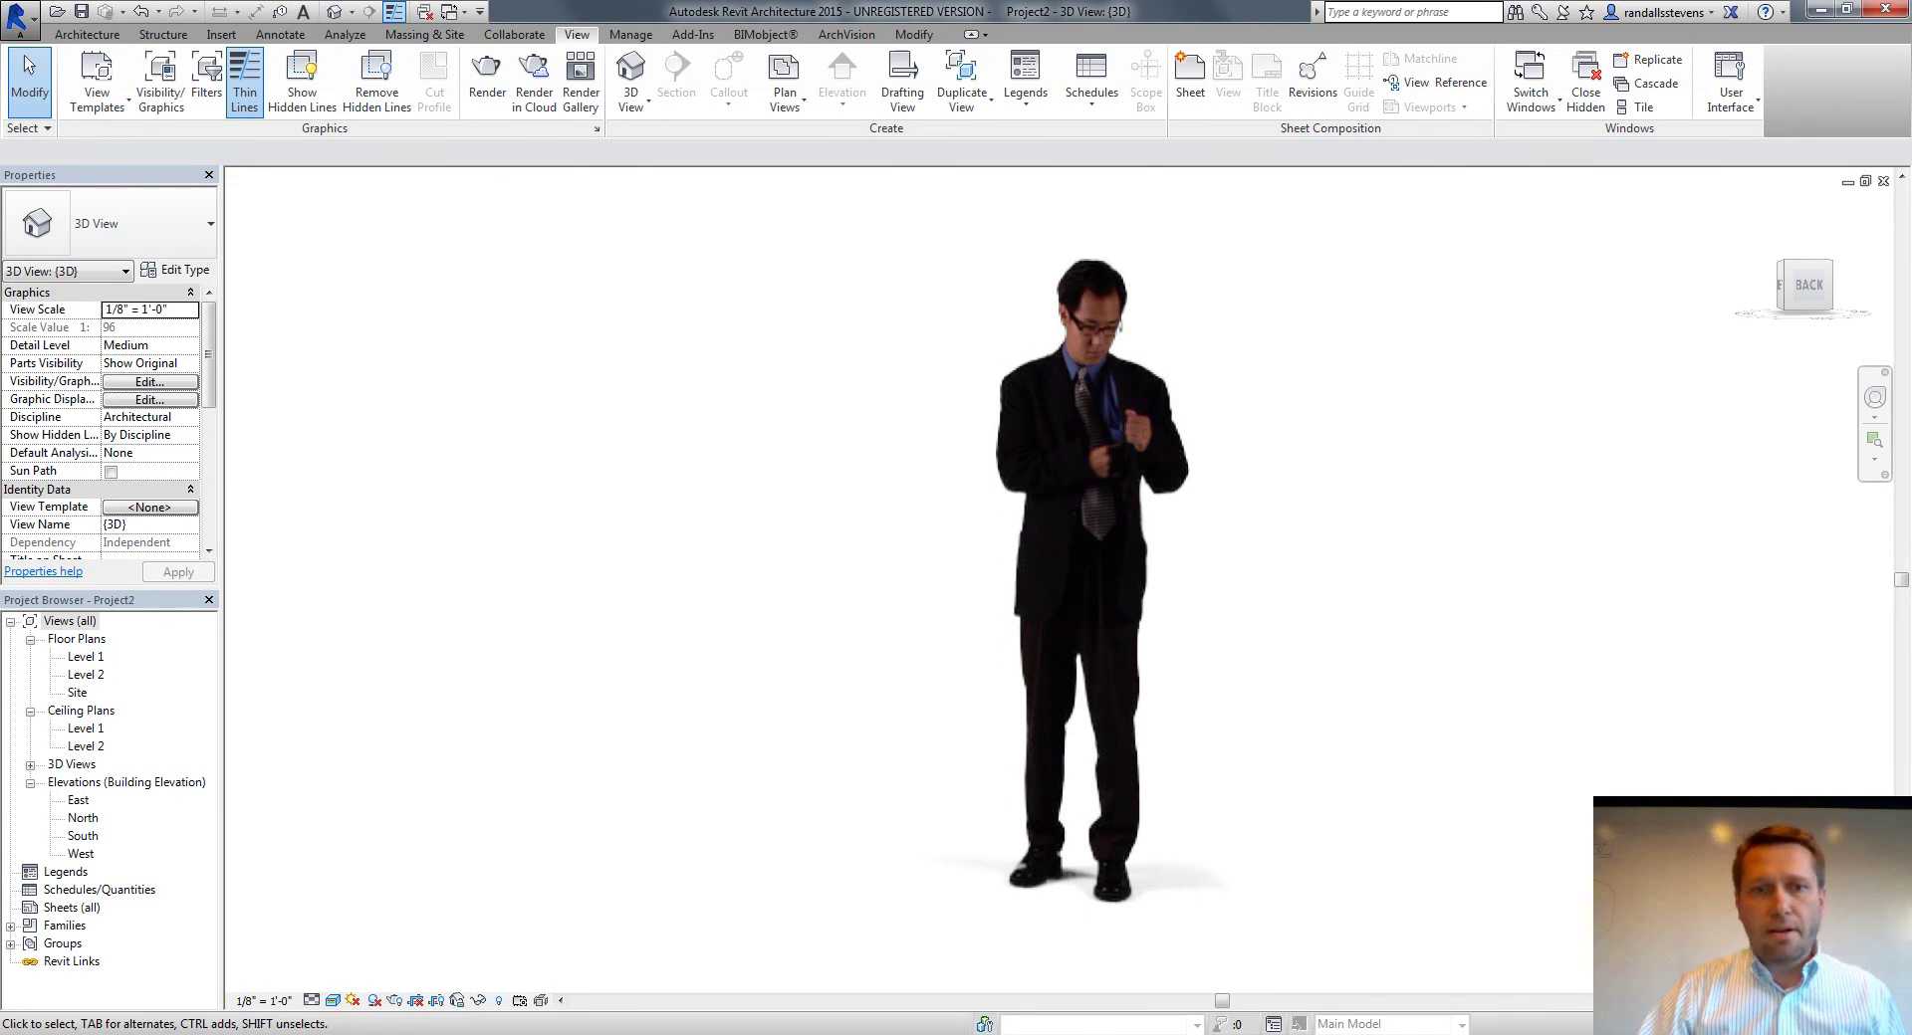
Return to Consistent Colors, pan and look slightly down, then bring up the ArchVision tab
{"action": "left_click", "coordinate": [335, 999]}
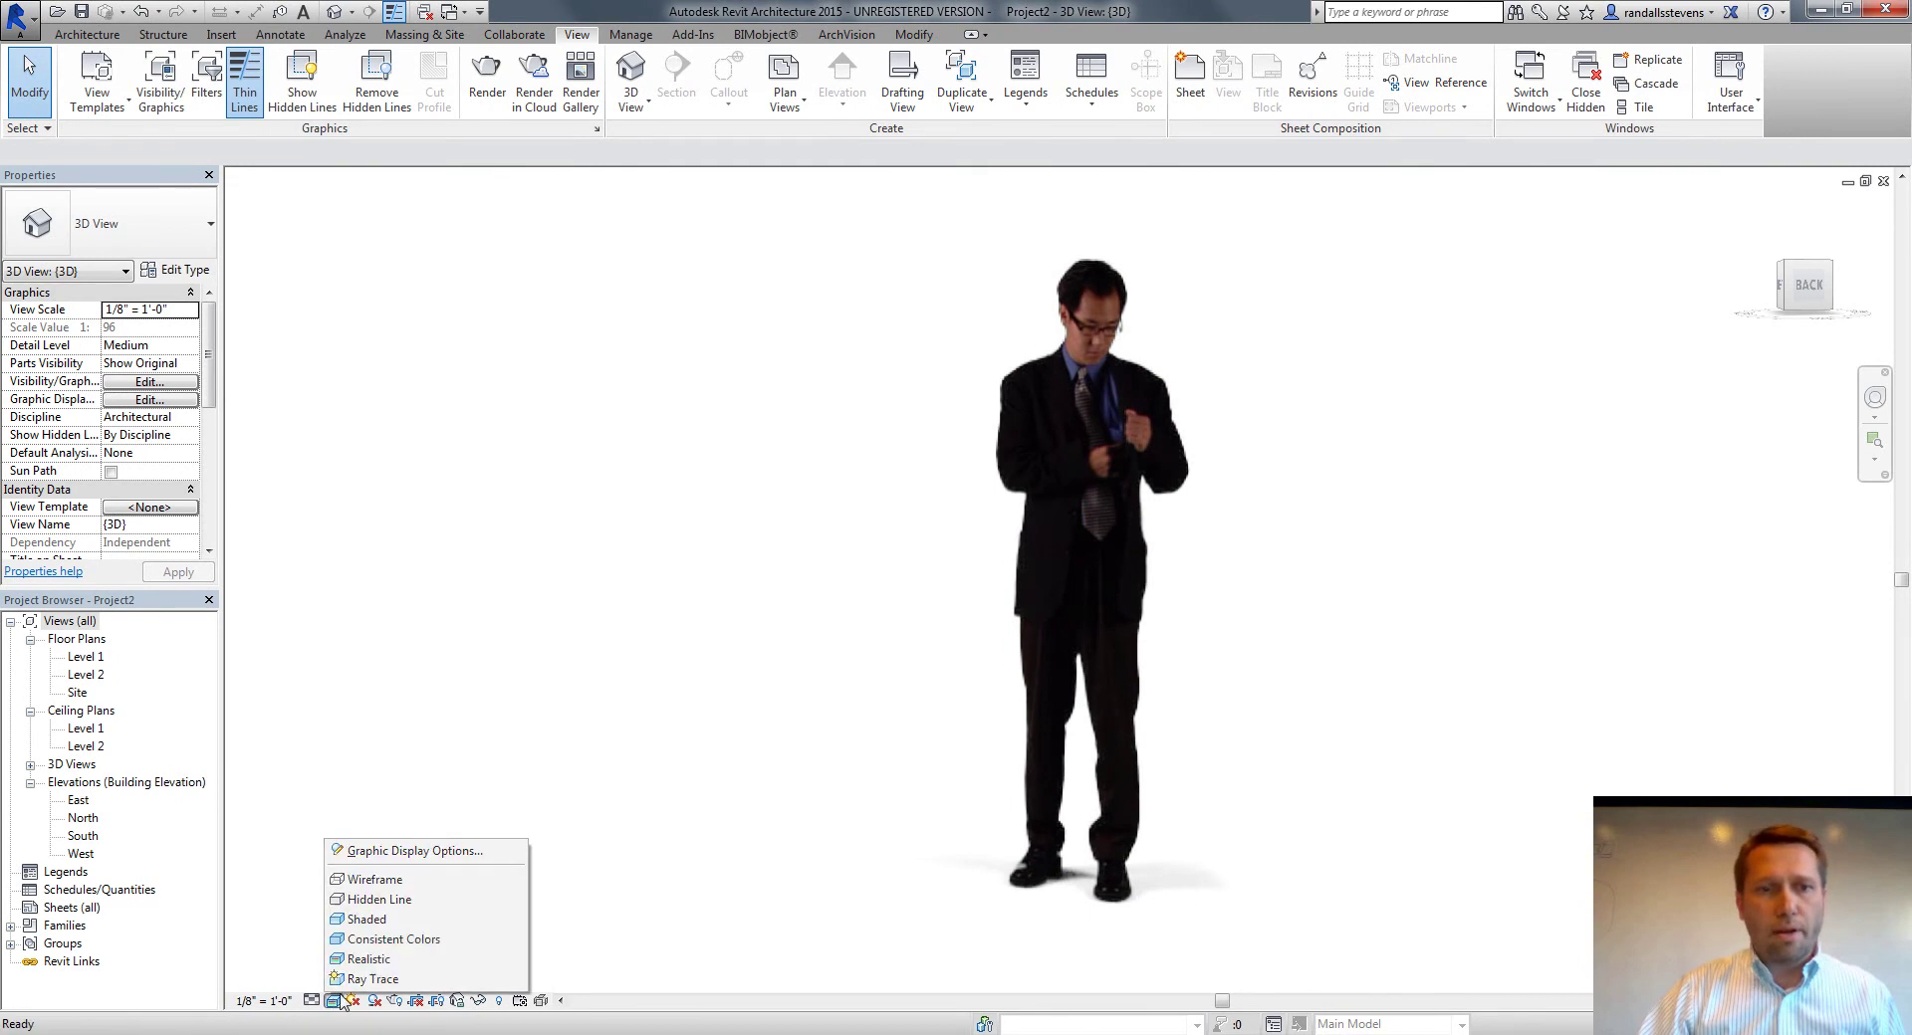
{"action": "left_click", "coordinate": [384, 940]}
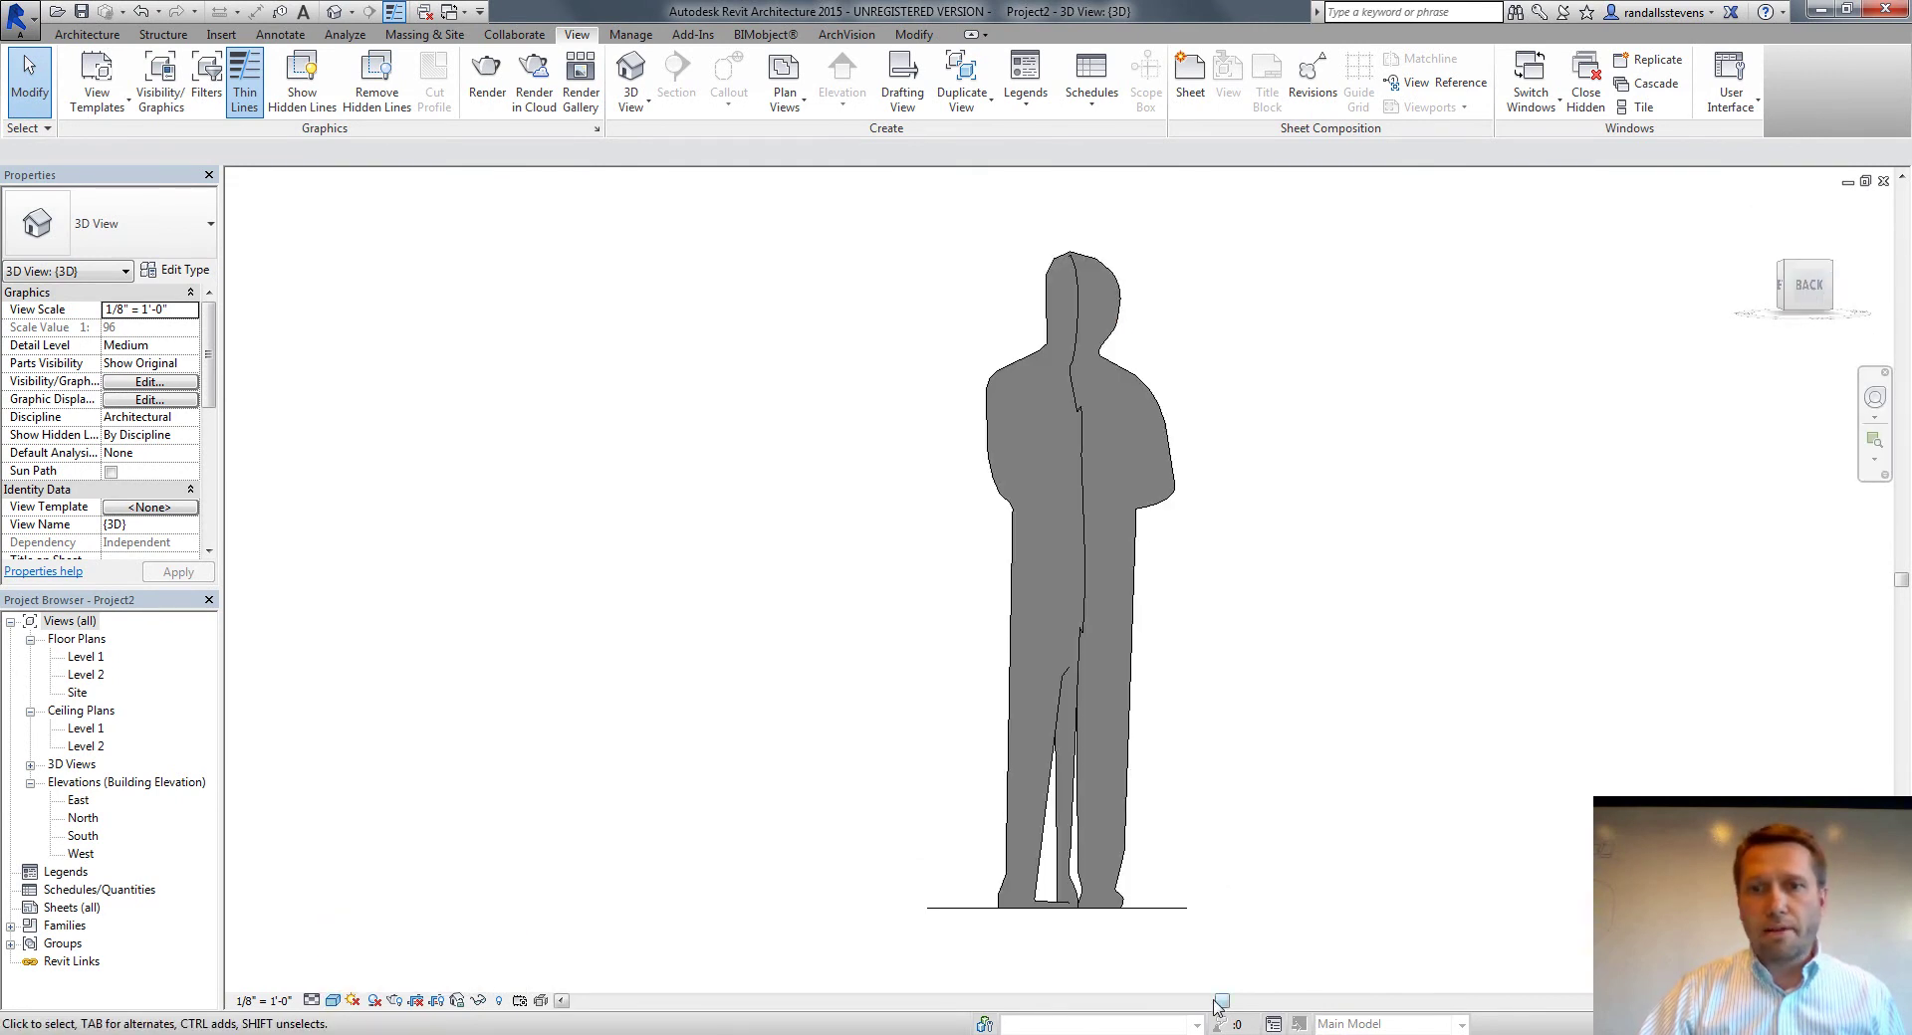
{"action": "left_click_drag", "start_coordinate": [1222, 1002], "coordinate": [1140, 1001]}
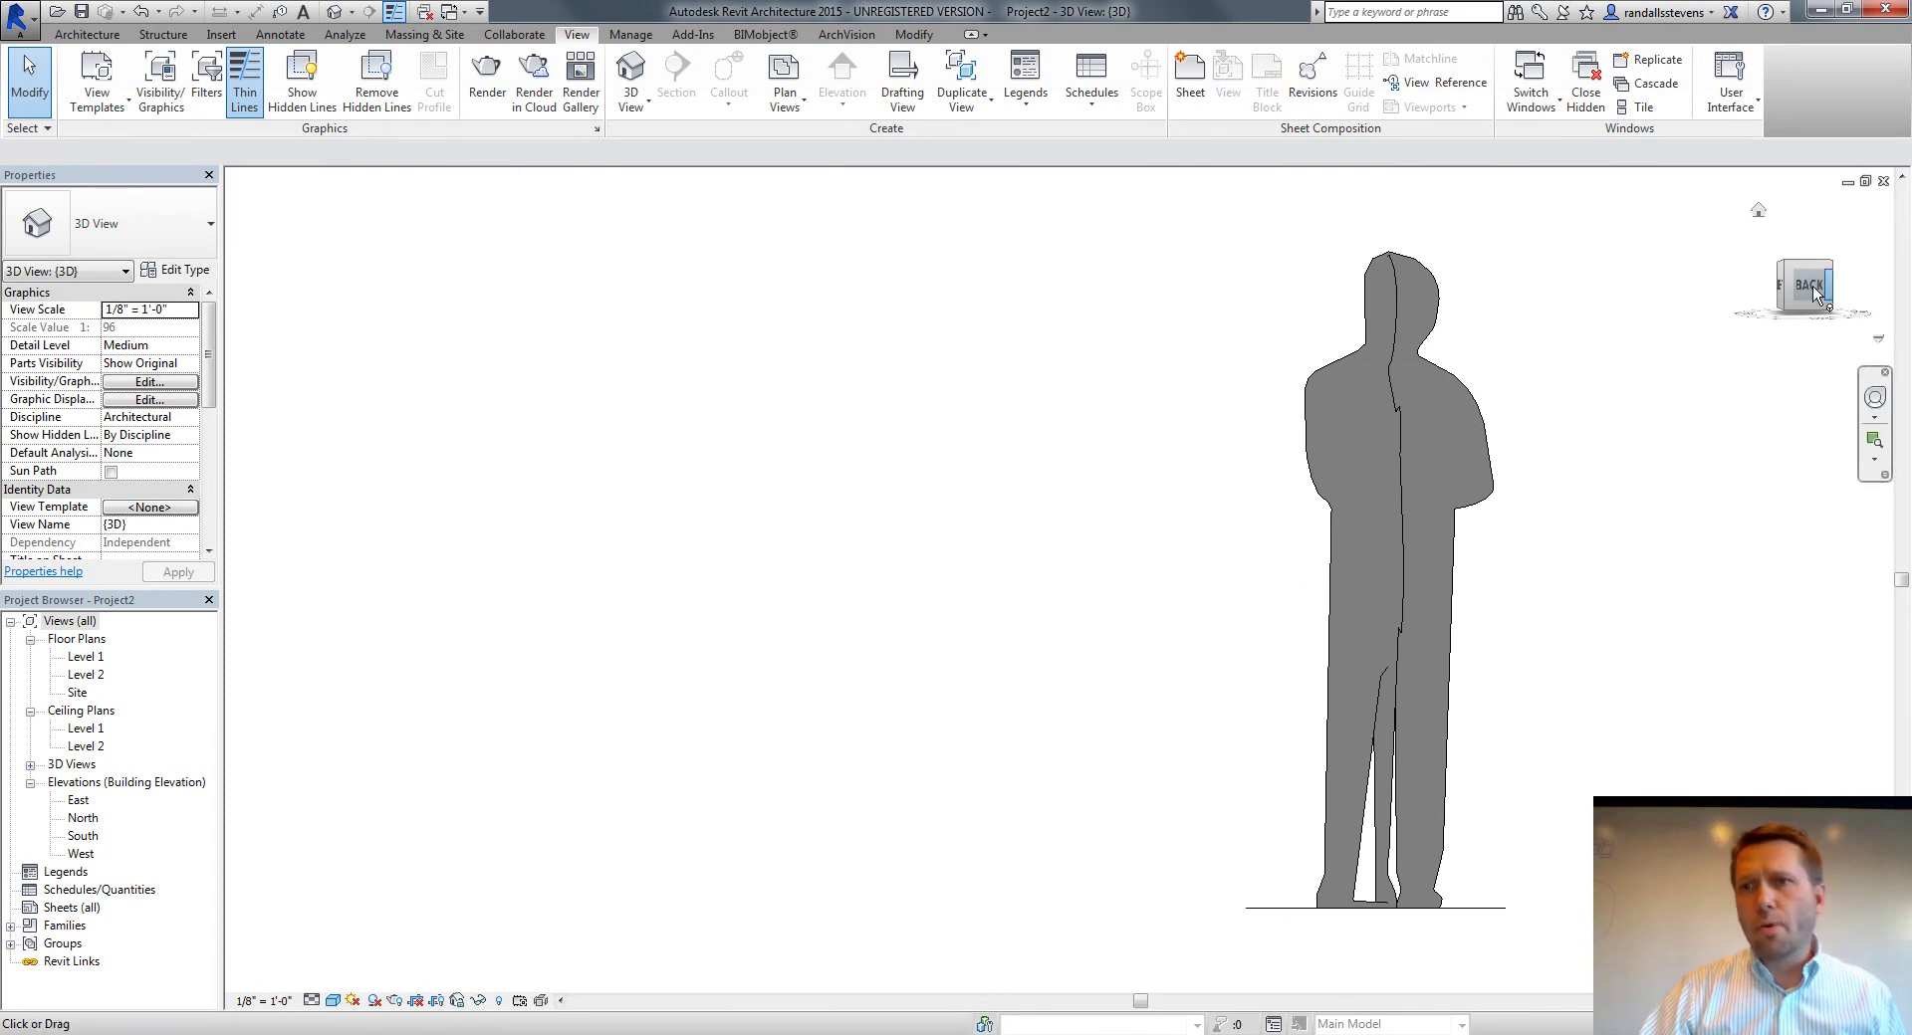
{"action": "left_click_drag", "start_coordinate": [1789, 291], "coordinate": [1794, 341]}
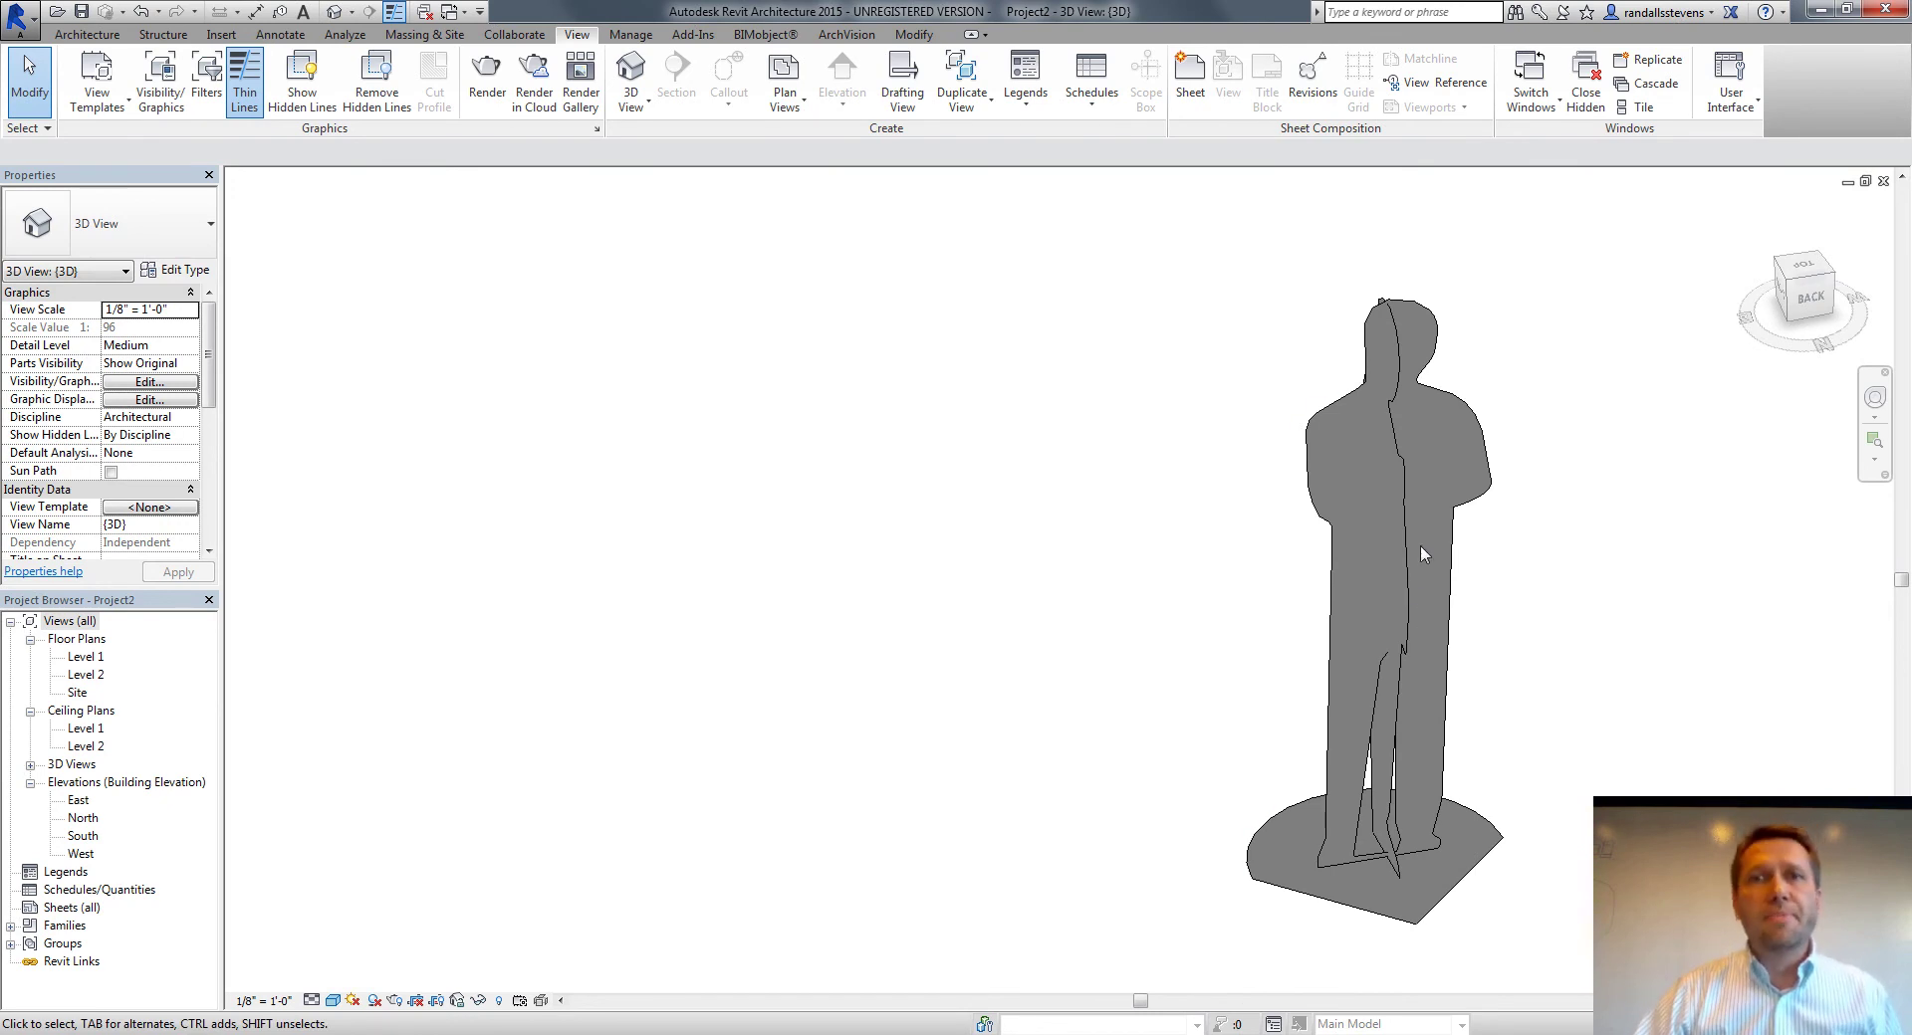
{"action": "left_click", "coordinate": [854, 40]}
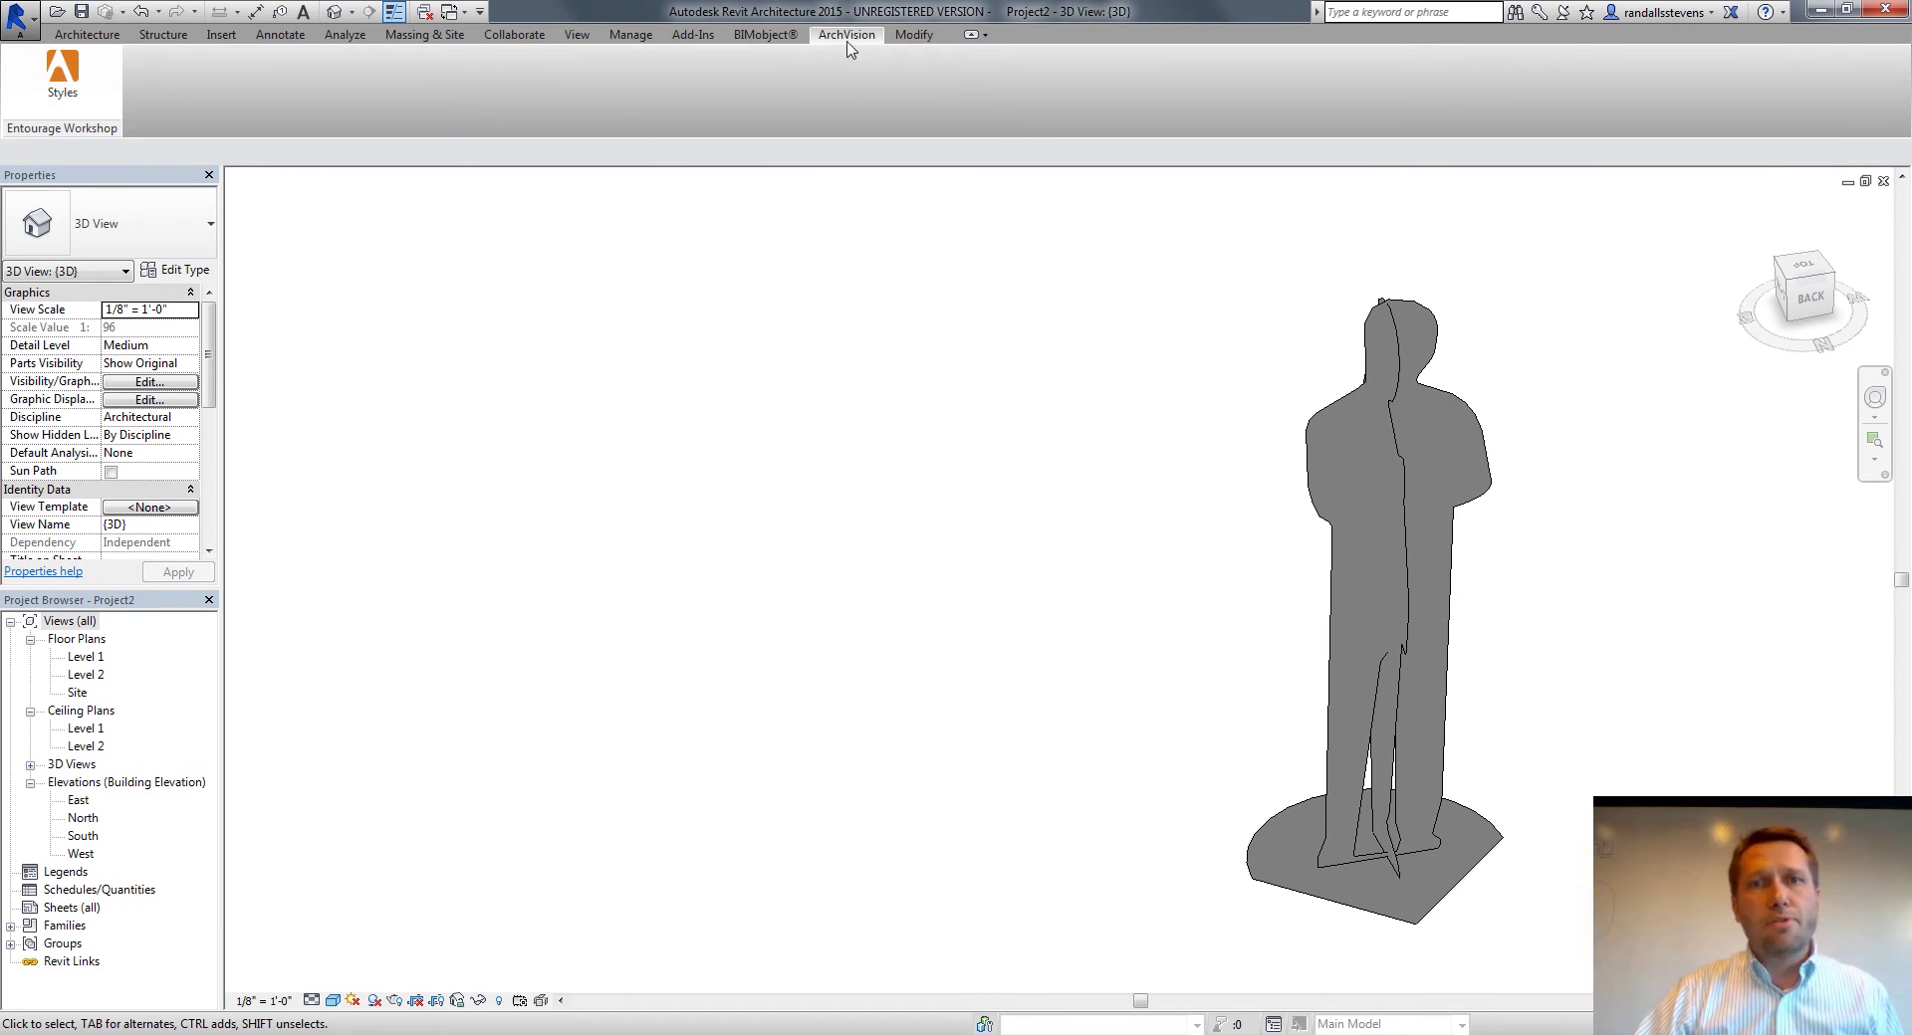
Open Entourage Workshop showing 'jay 23630' with Default style, and move the dialog lower right
{"action": "left_click", "coordinate": [63, 75]}
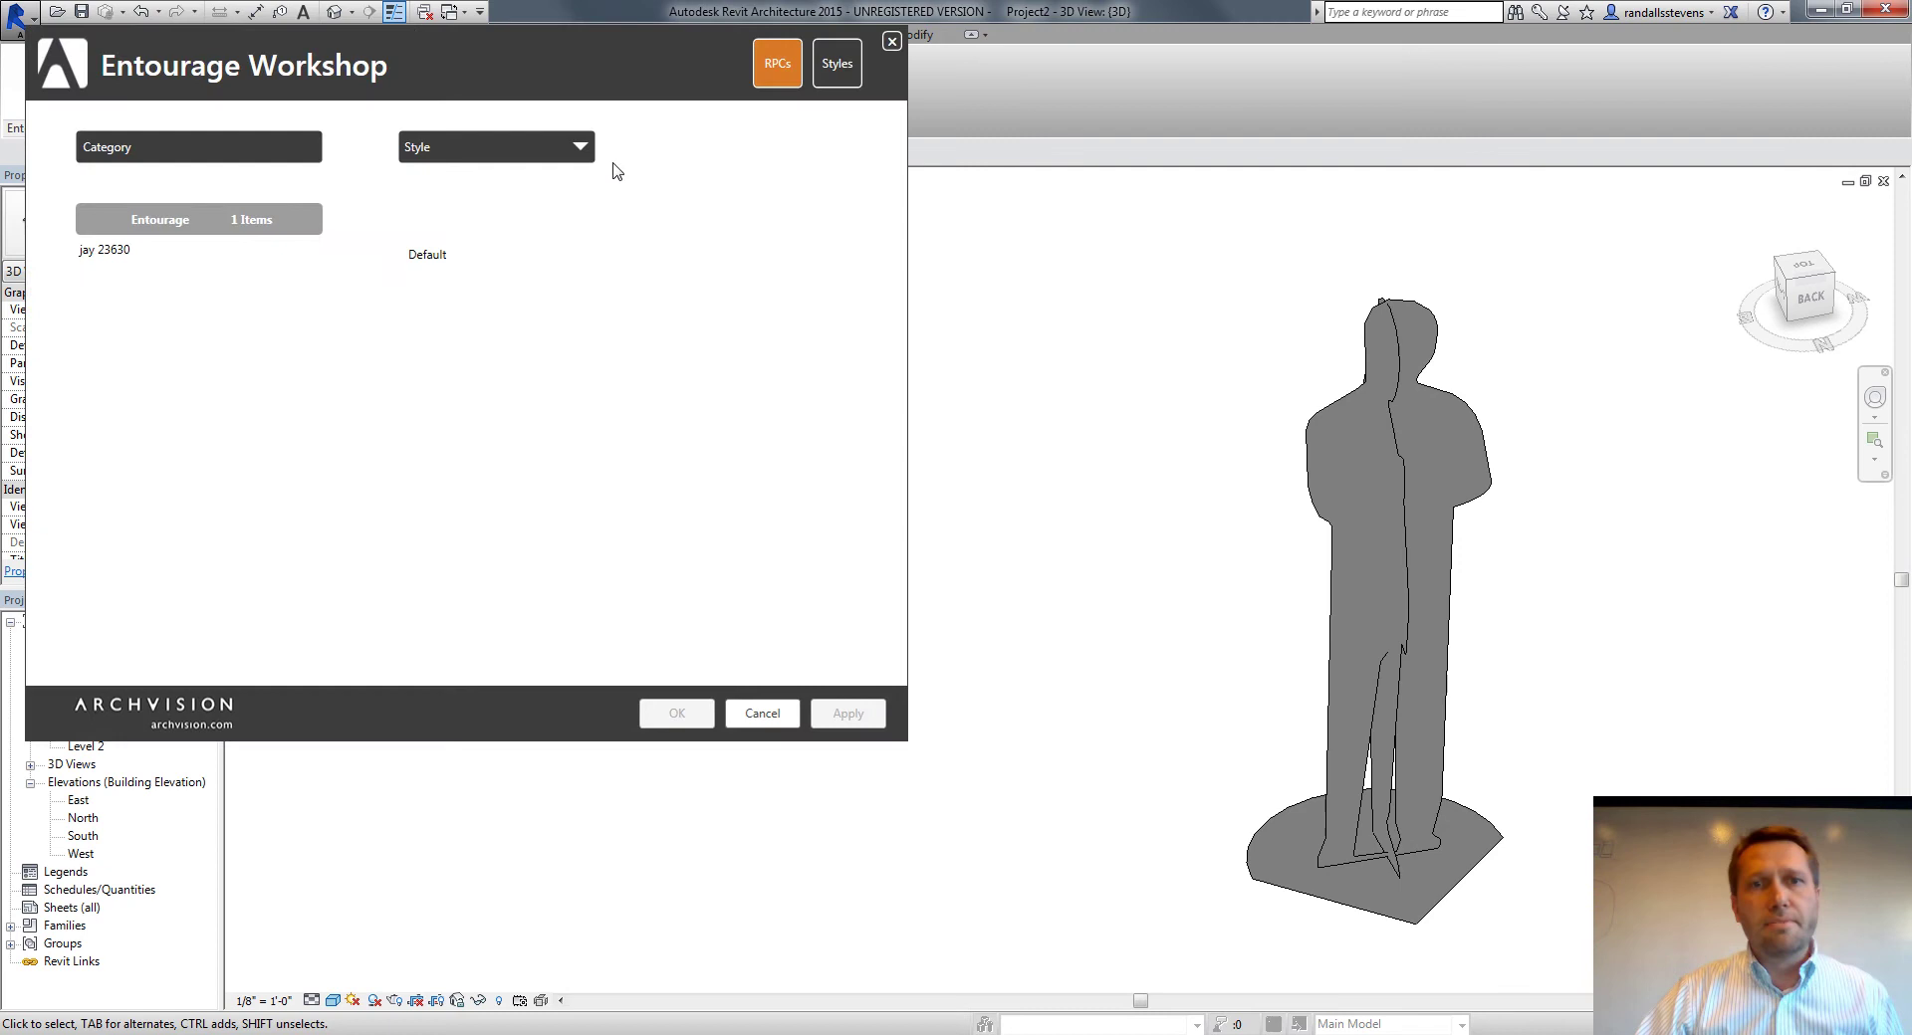
{"action": "left_click_drag", "start_coordinate": [565, 63], "coordinate": [594, 146]}
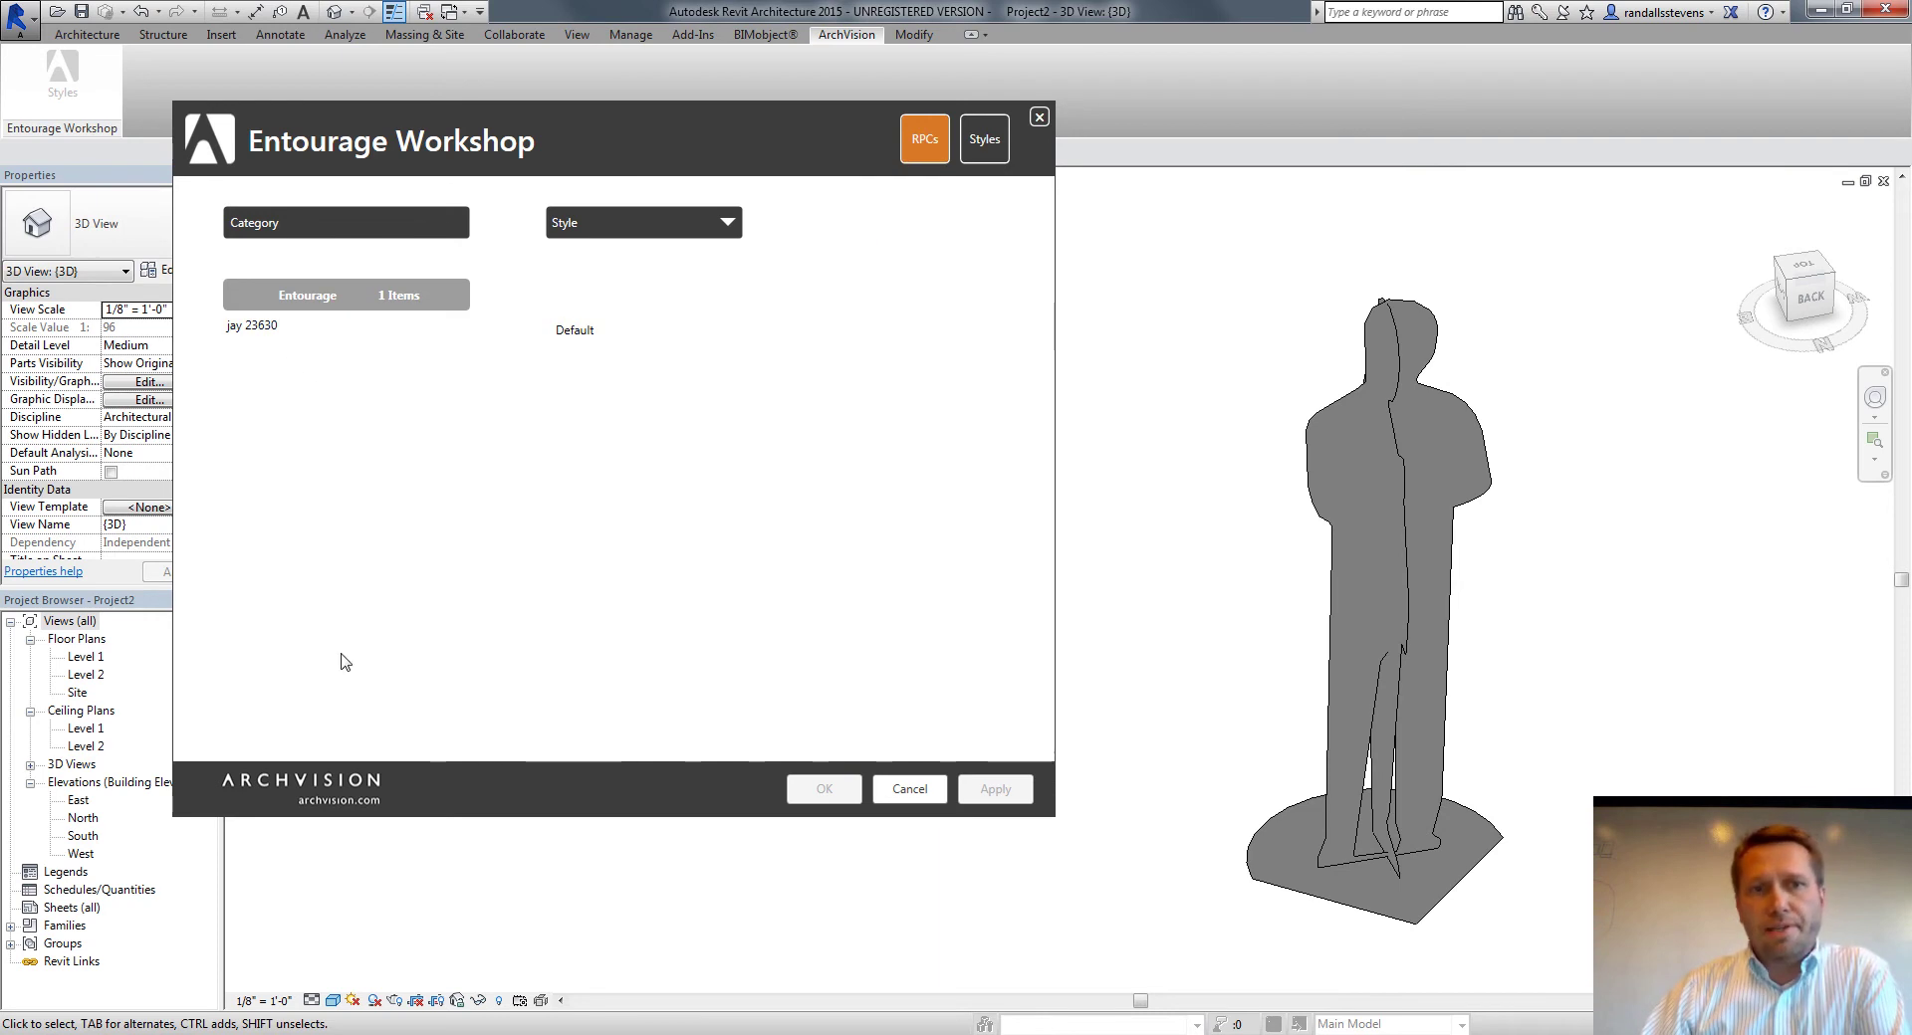
Add a new entourage style based on Default and name it 'Ghost People'
{"action": "left_click", "coordinate": [981, 149]}
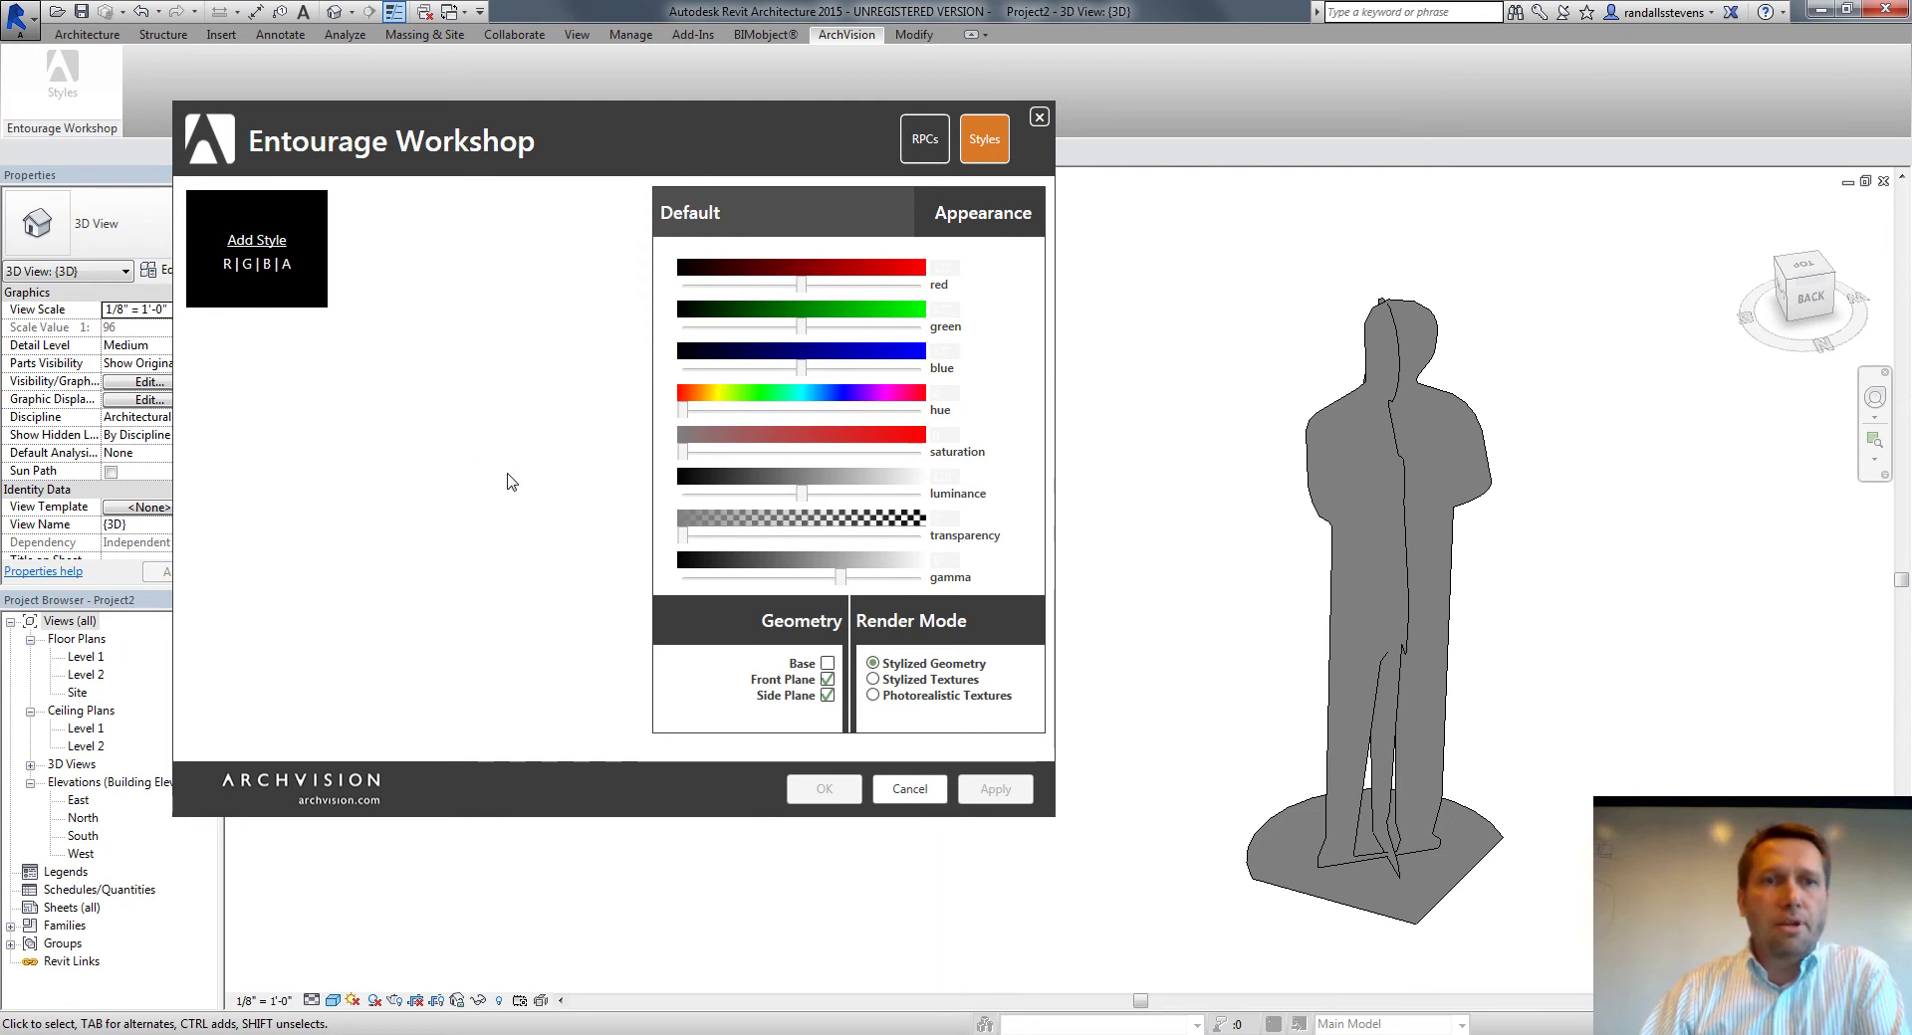
{"action": "left_click", "coordinate": [256, 241]}
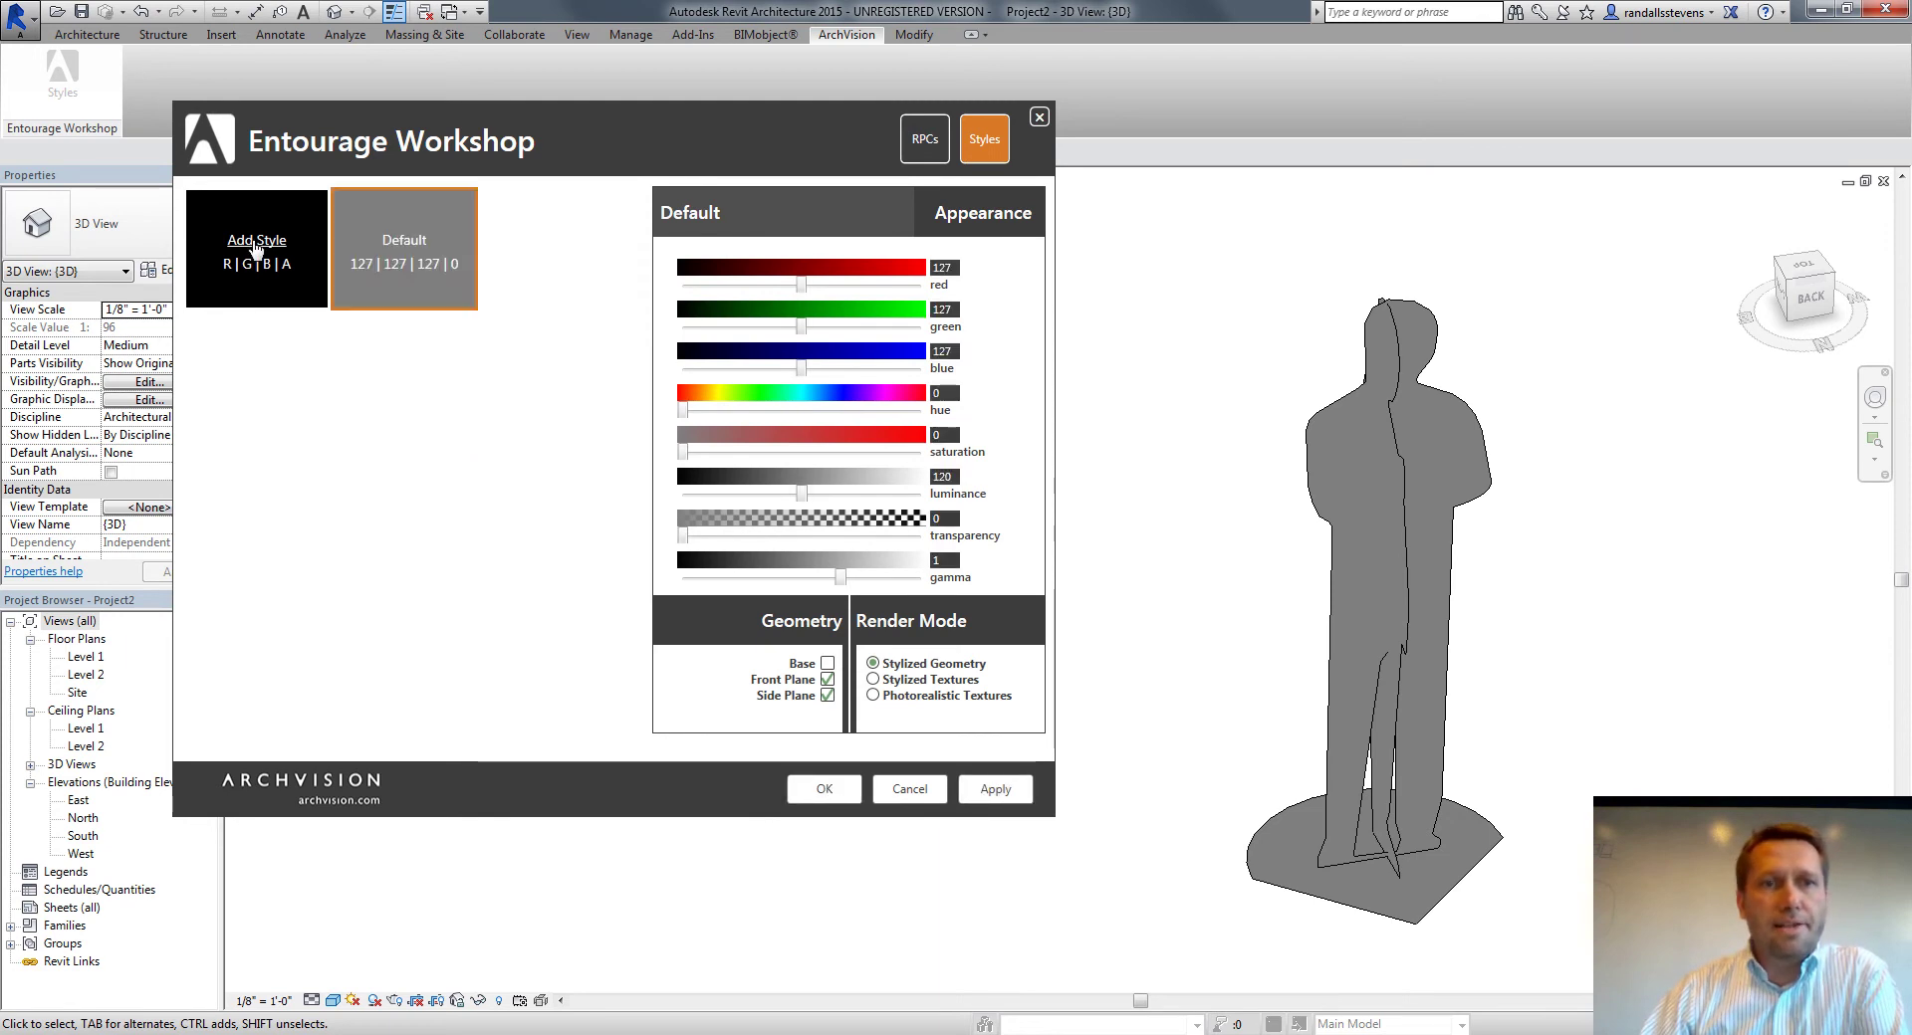
{"action": "double_click", "coordinate": [687, 217]}
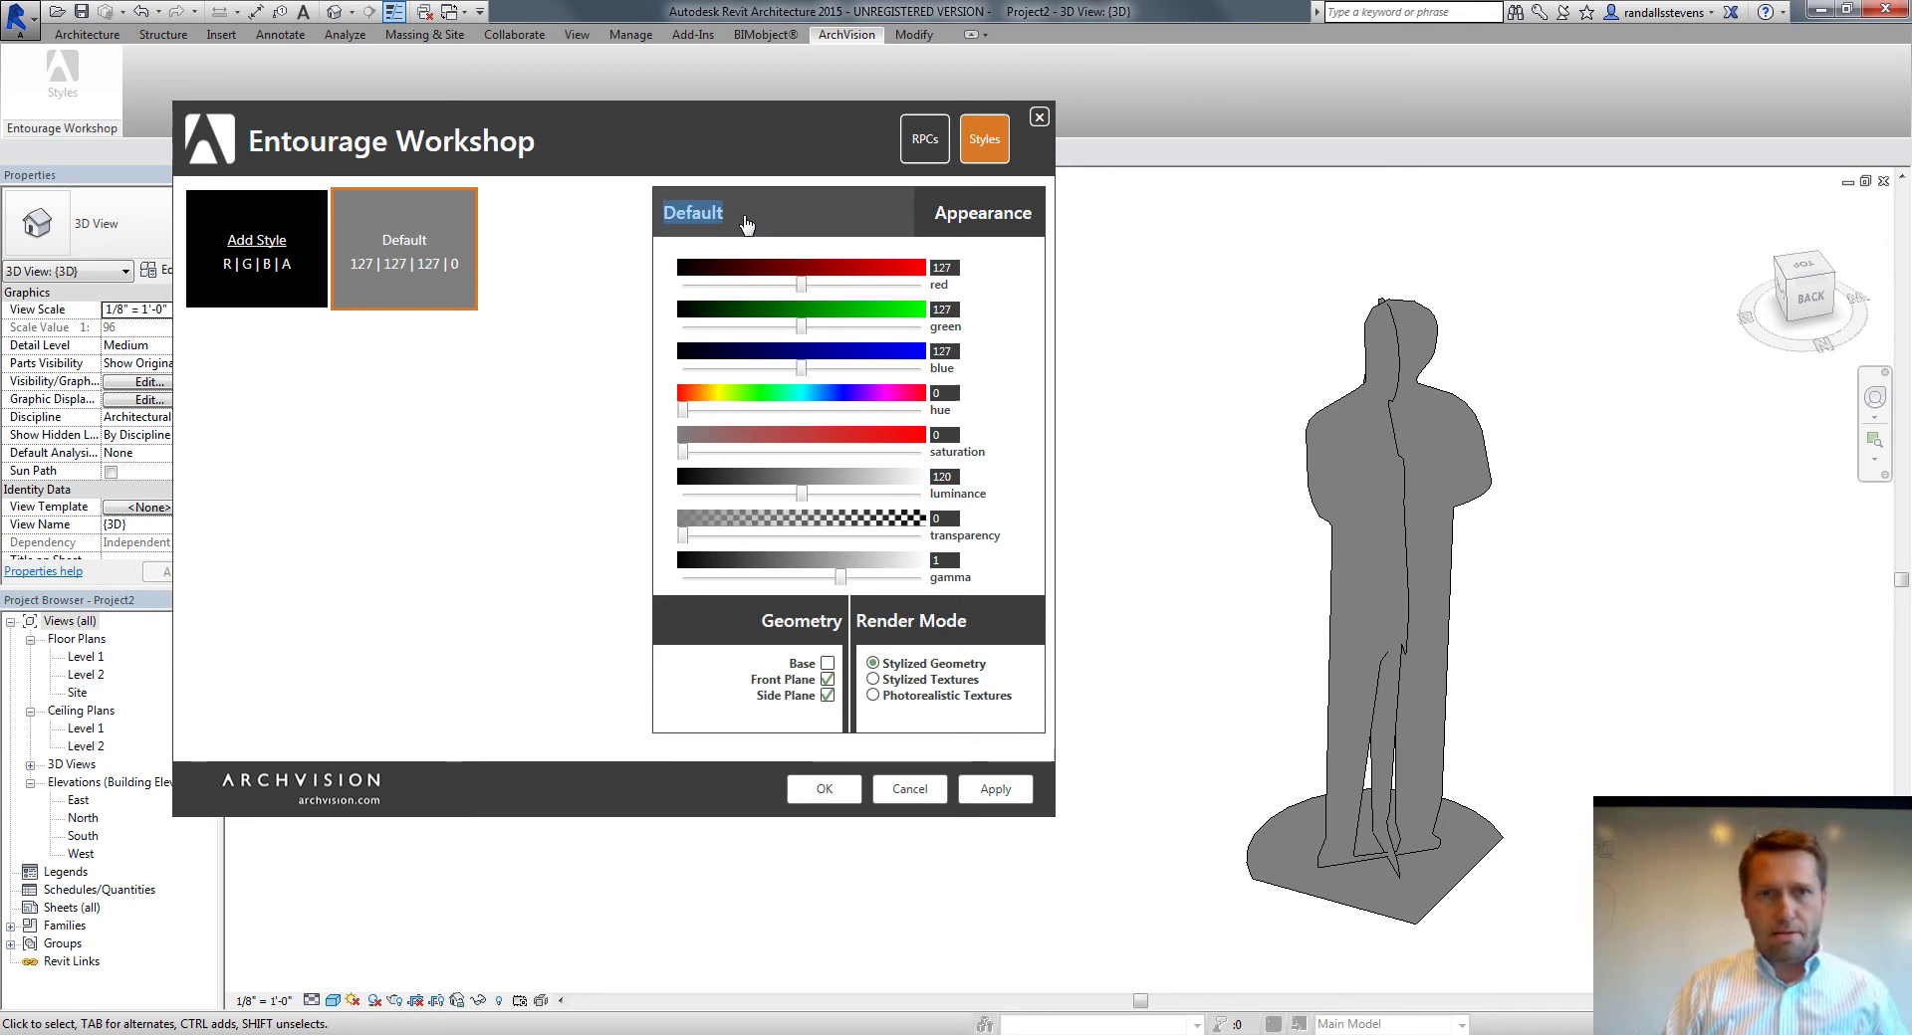
{"action": "type", "text": "Ghost Peop"}
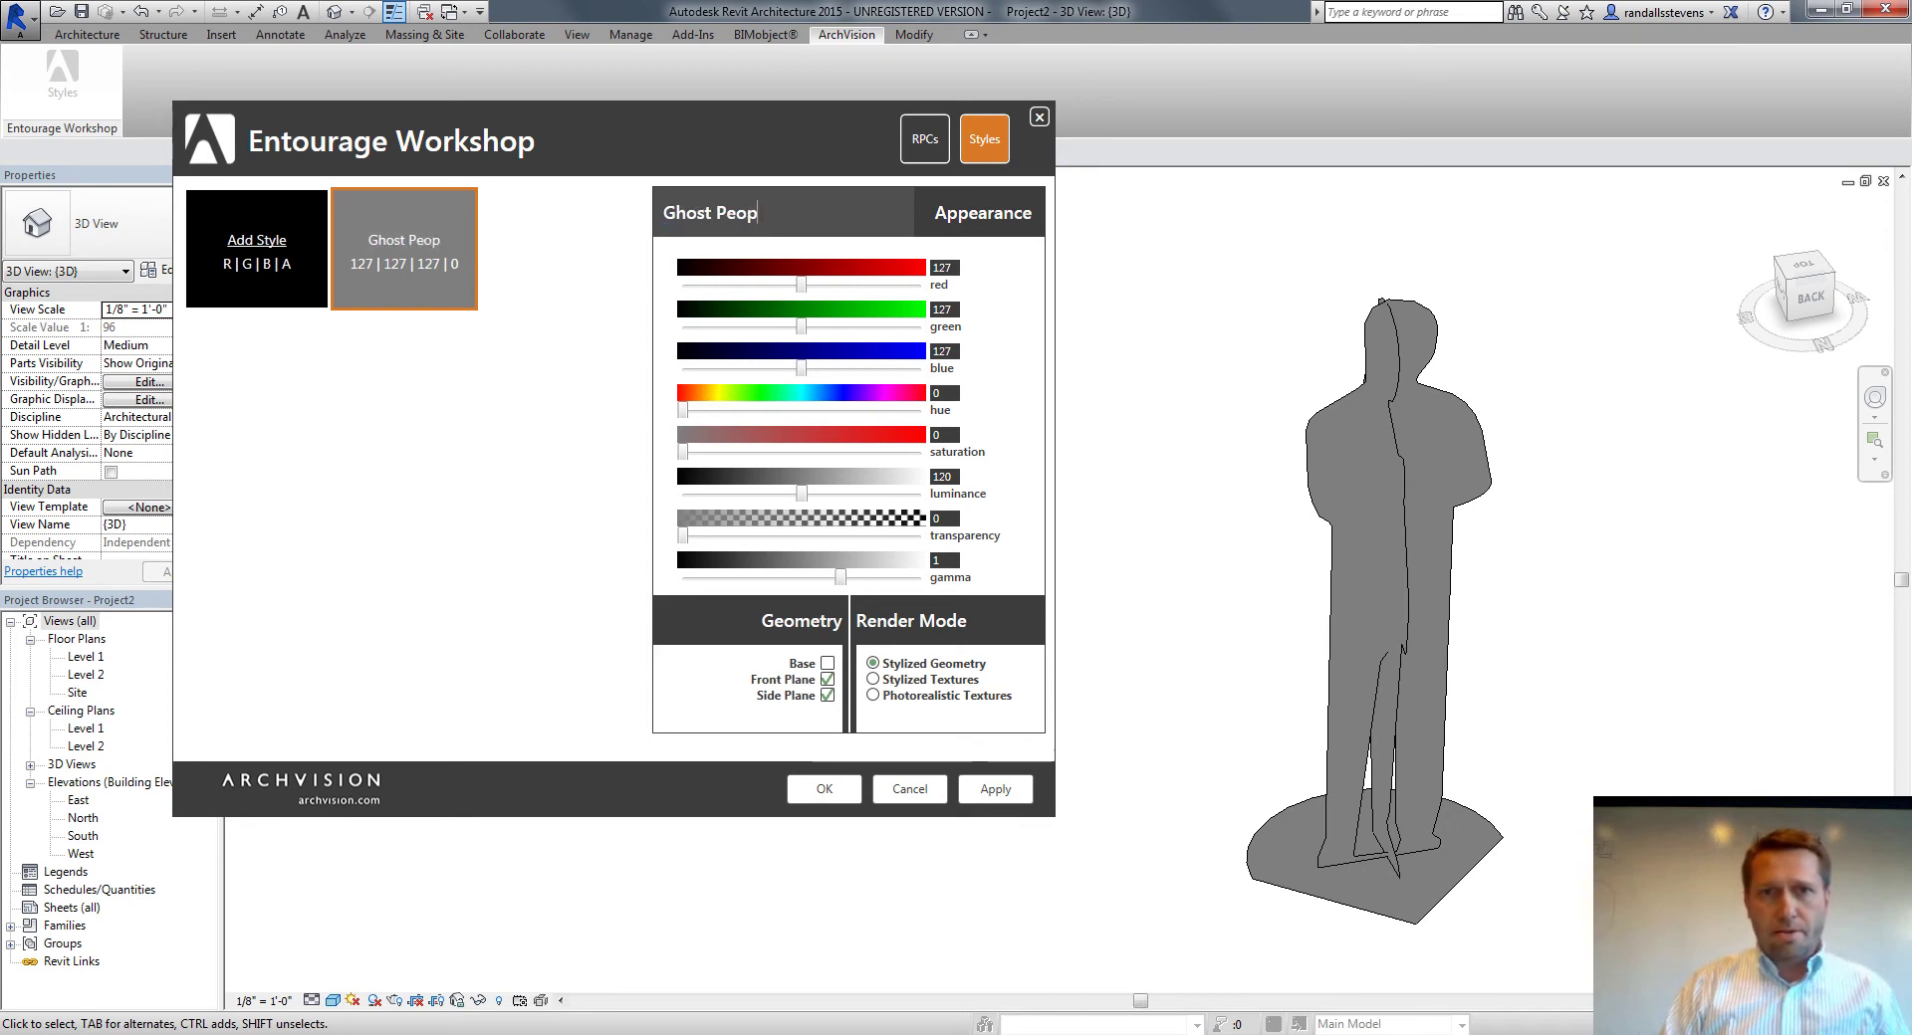
{"action": "type", "text": "le"}
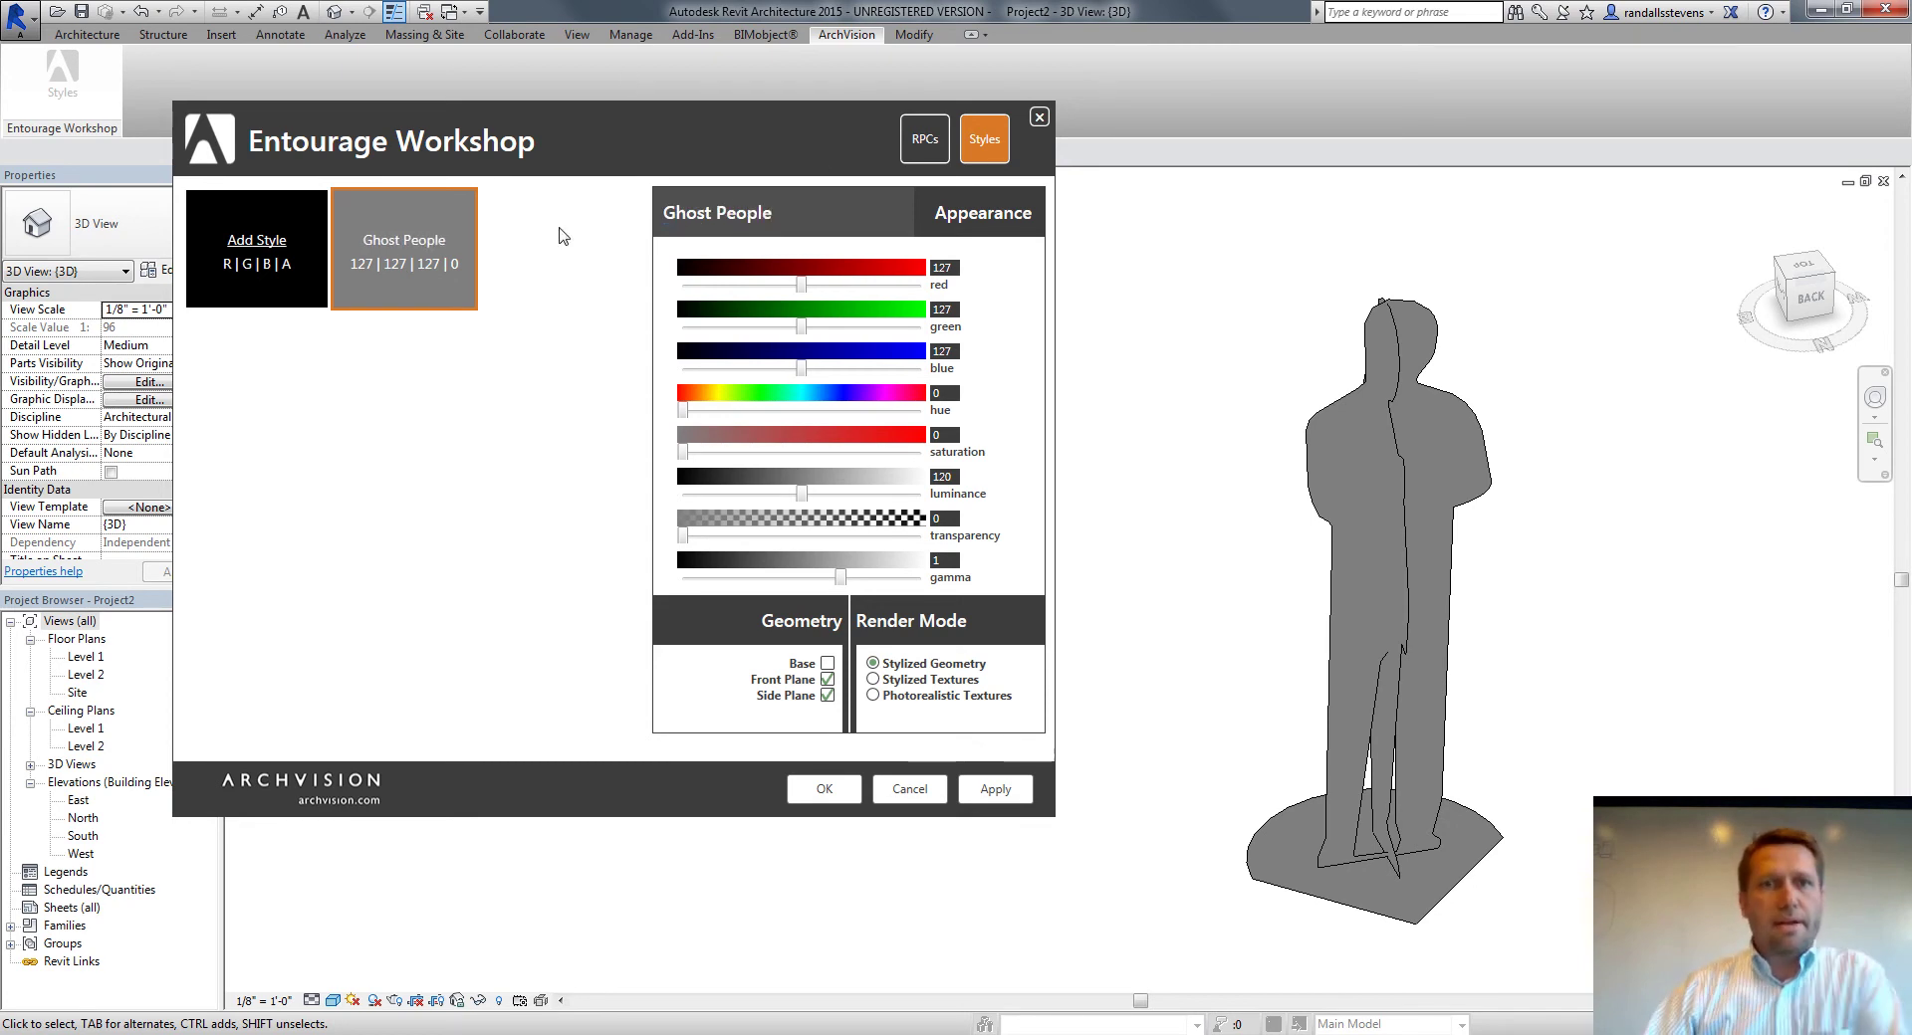
Set the Ghost People colour to pure white (255|255|255) with transparency 15
{"action": "left_click_drag", "start_coordinate": [797, 287], "coordinate": [913, 287]}
{"action": "left_click_drag", "start_coordinate": [801, 327], "coordinate": [920, 369]}
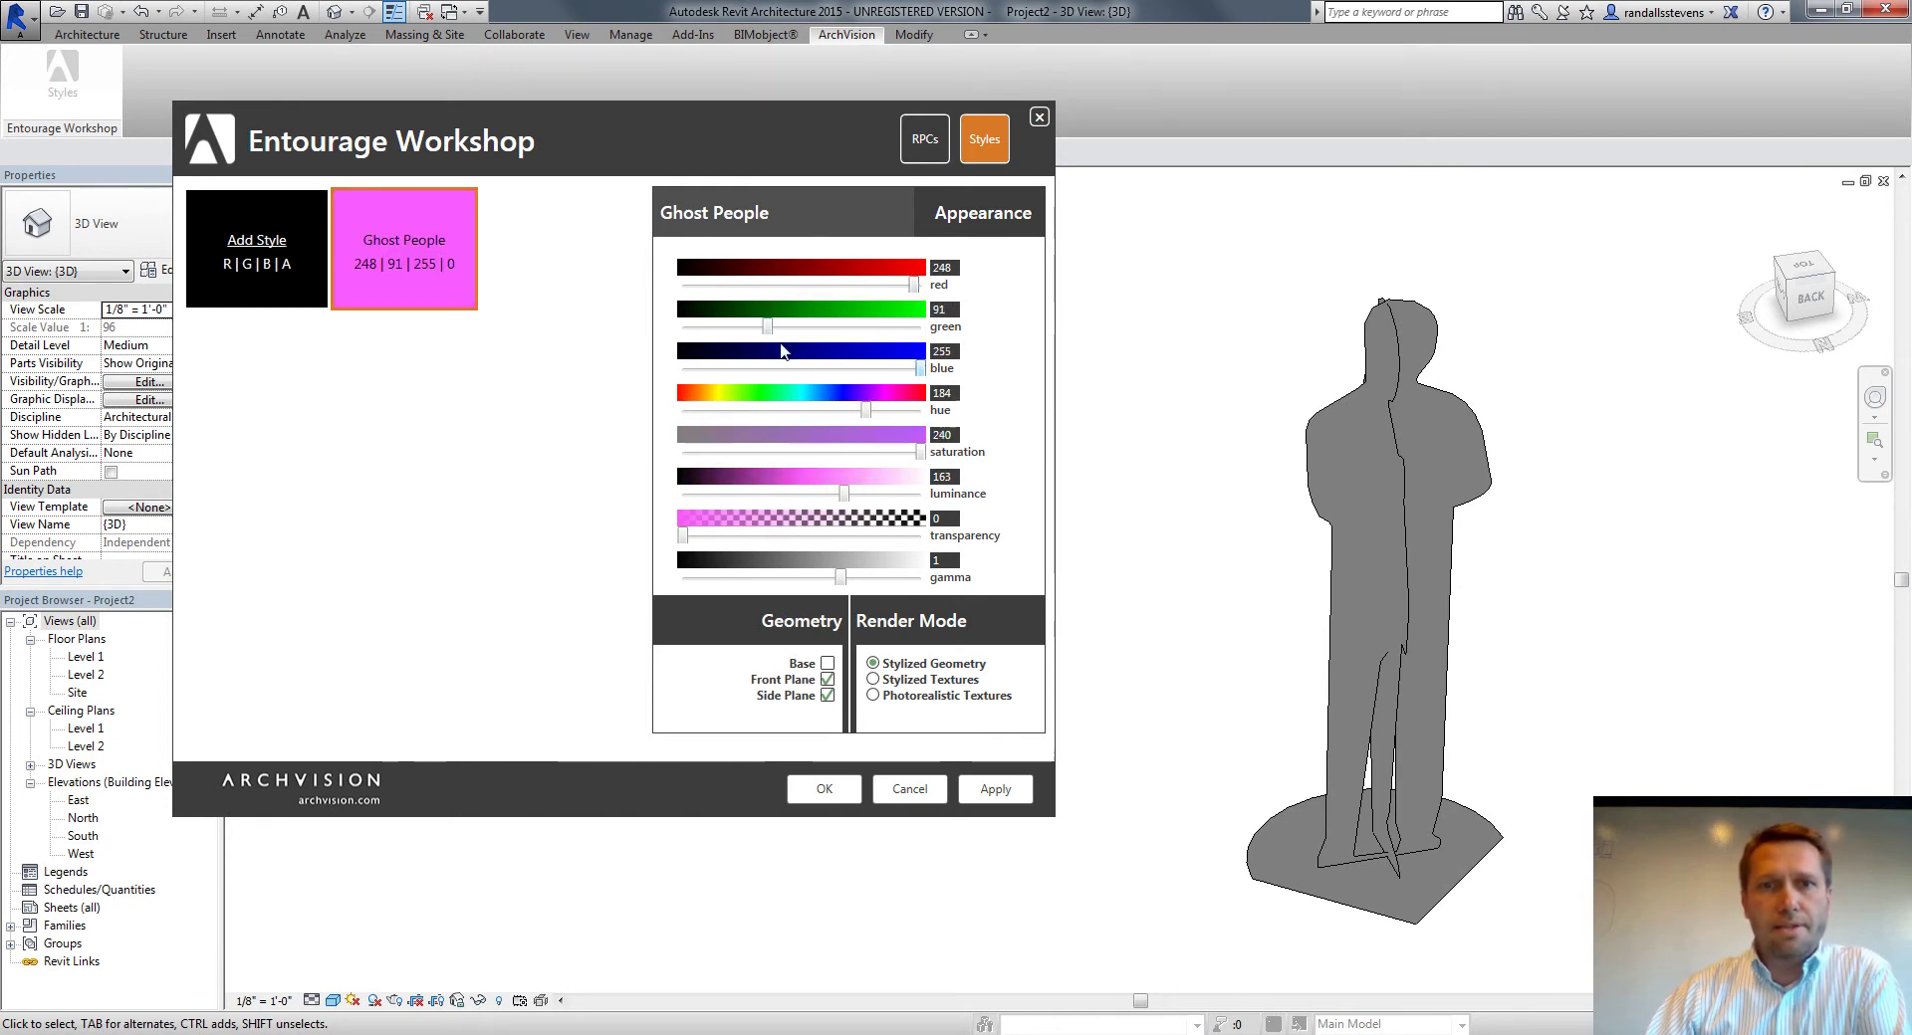
{"action": "left_click_drag", "start_coordinate": [766, 328], "coordinate": [935, 289]}
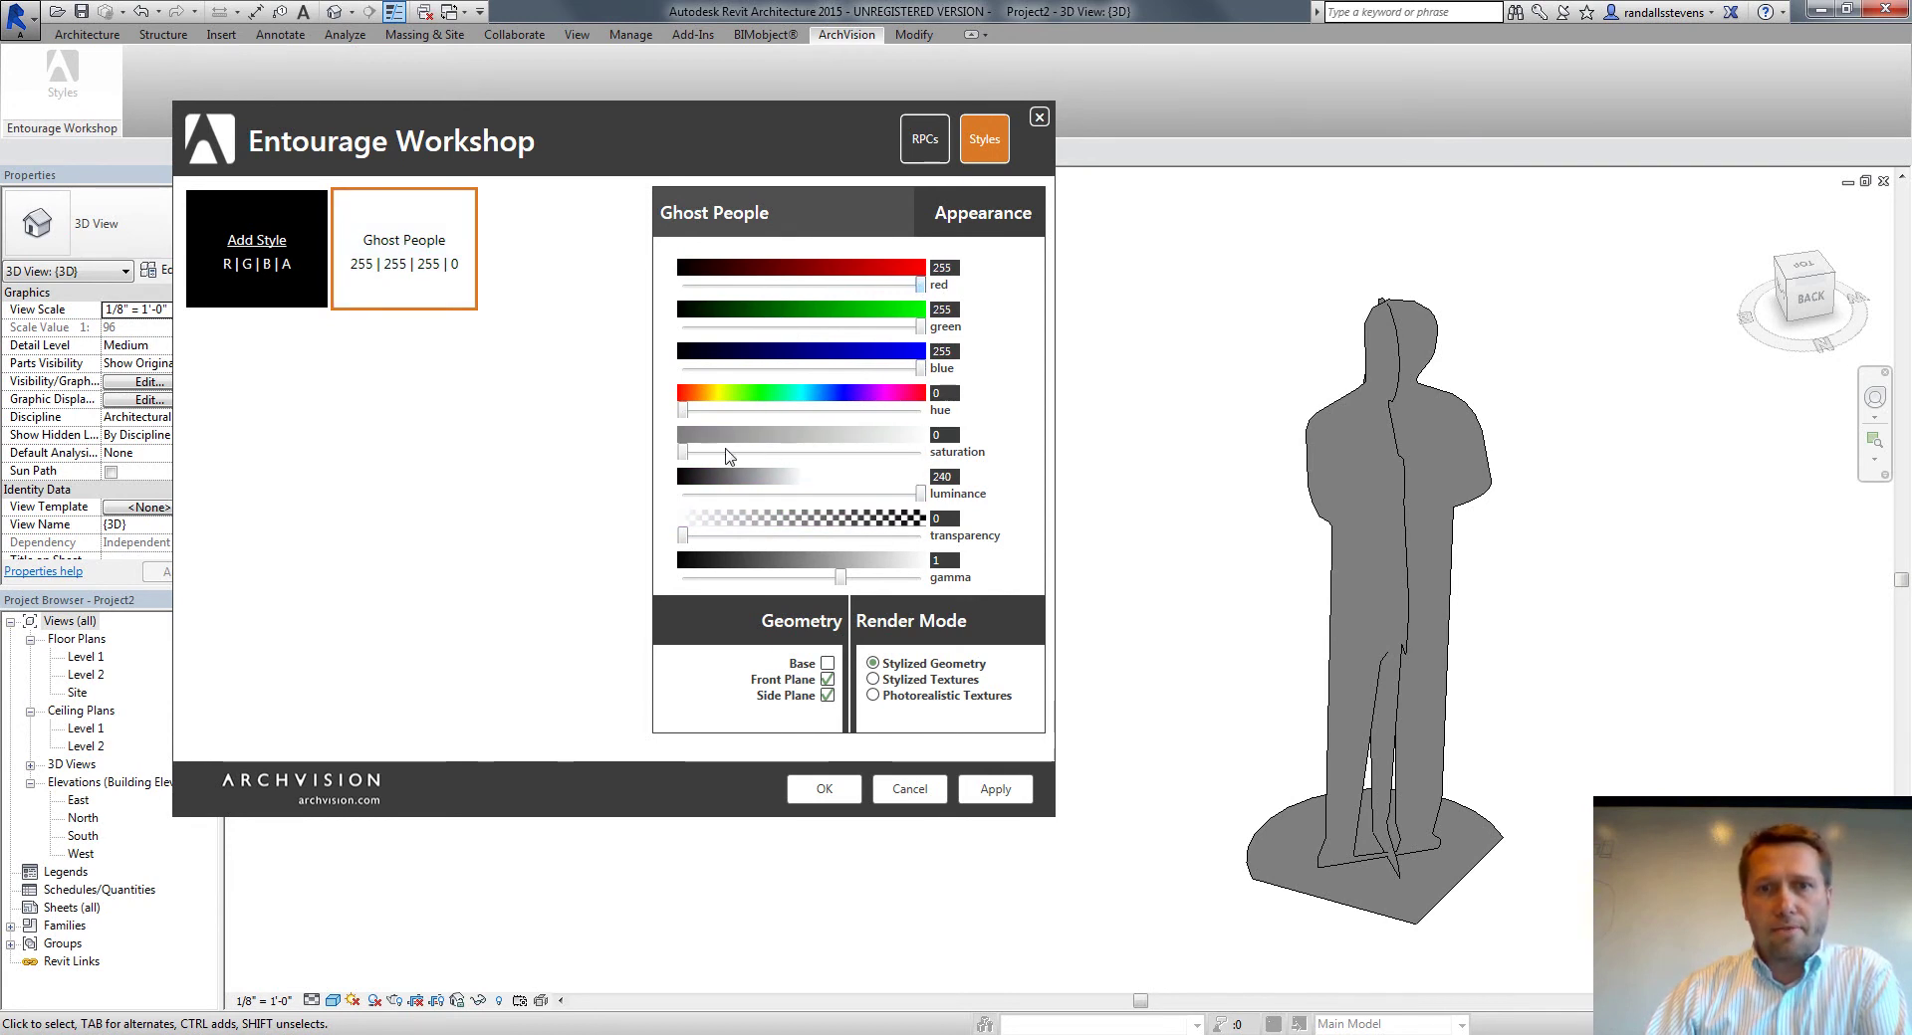
{"action": "mouse_move", "coordinate": [686, 456]}
{"action": "left_mouse_down"}
{"action": "mouse_move", "coordinate": [874, 450]}
{"action": "mouse_move", "coordinate": [657, 464]}
{"action": "left_mouse_up"}
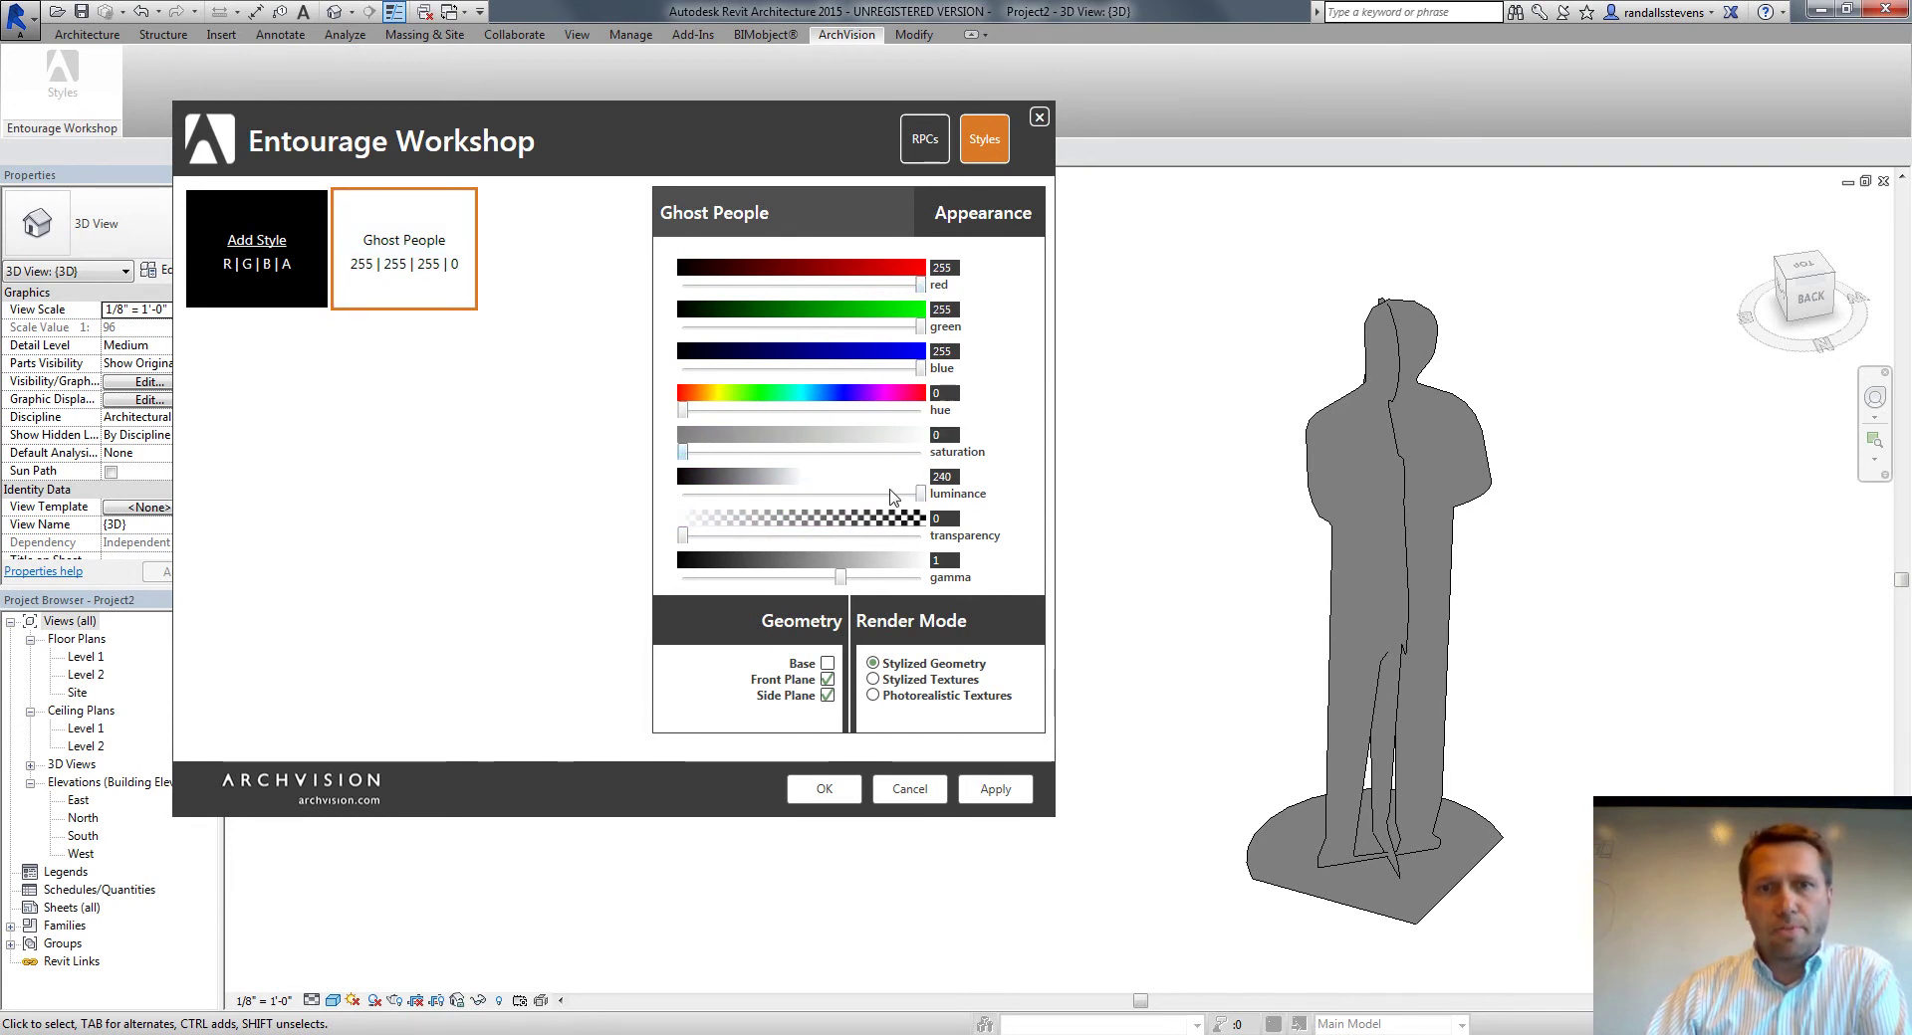
{"action": "left_click_drag", "start_coordinate": [920, 494], "coordinate": [988, 513]}
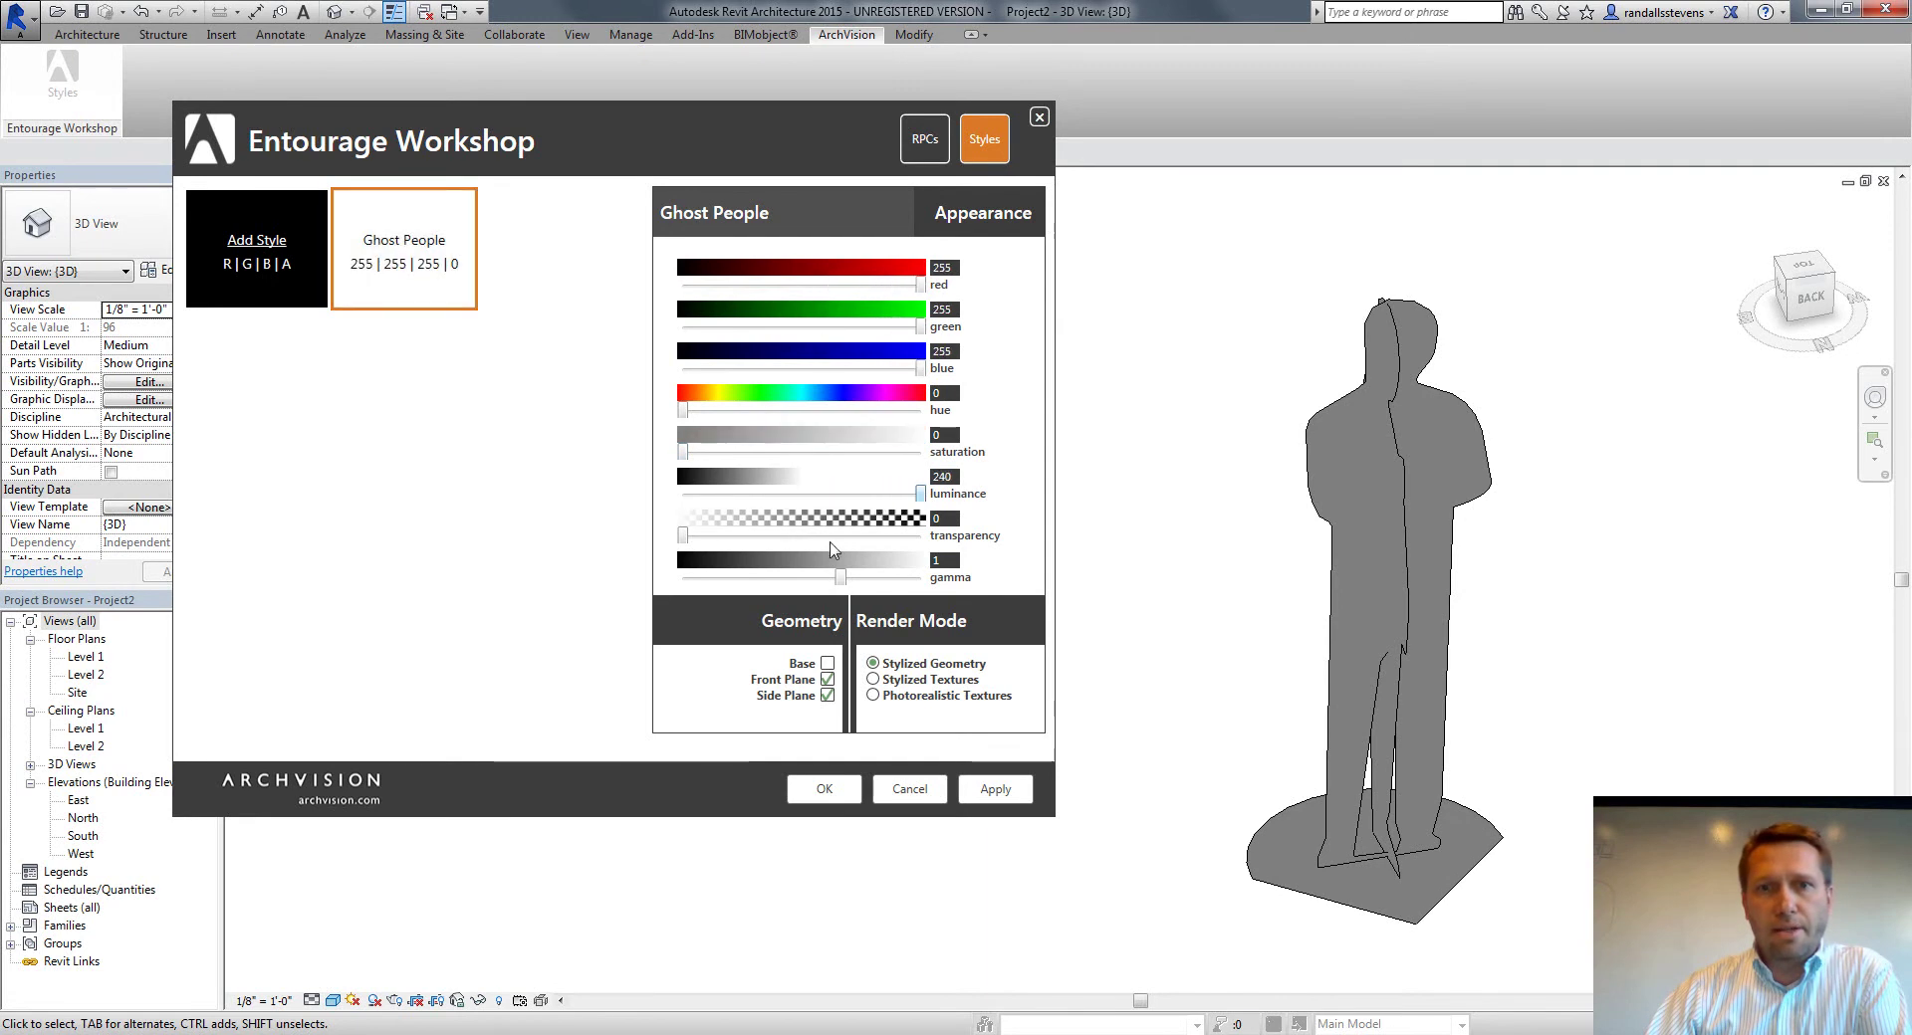
{"action": "left_click_drag", "start_coordinate": [688, 537], "coordinate": [720, 540]}
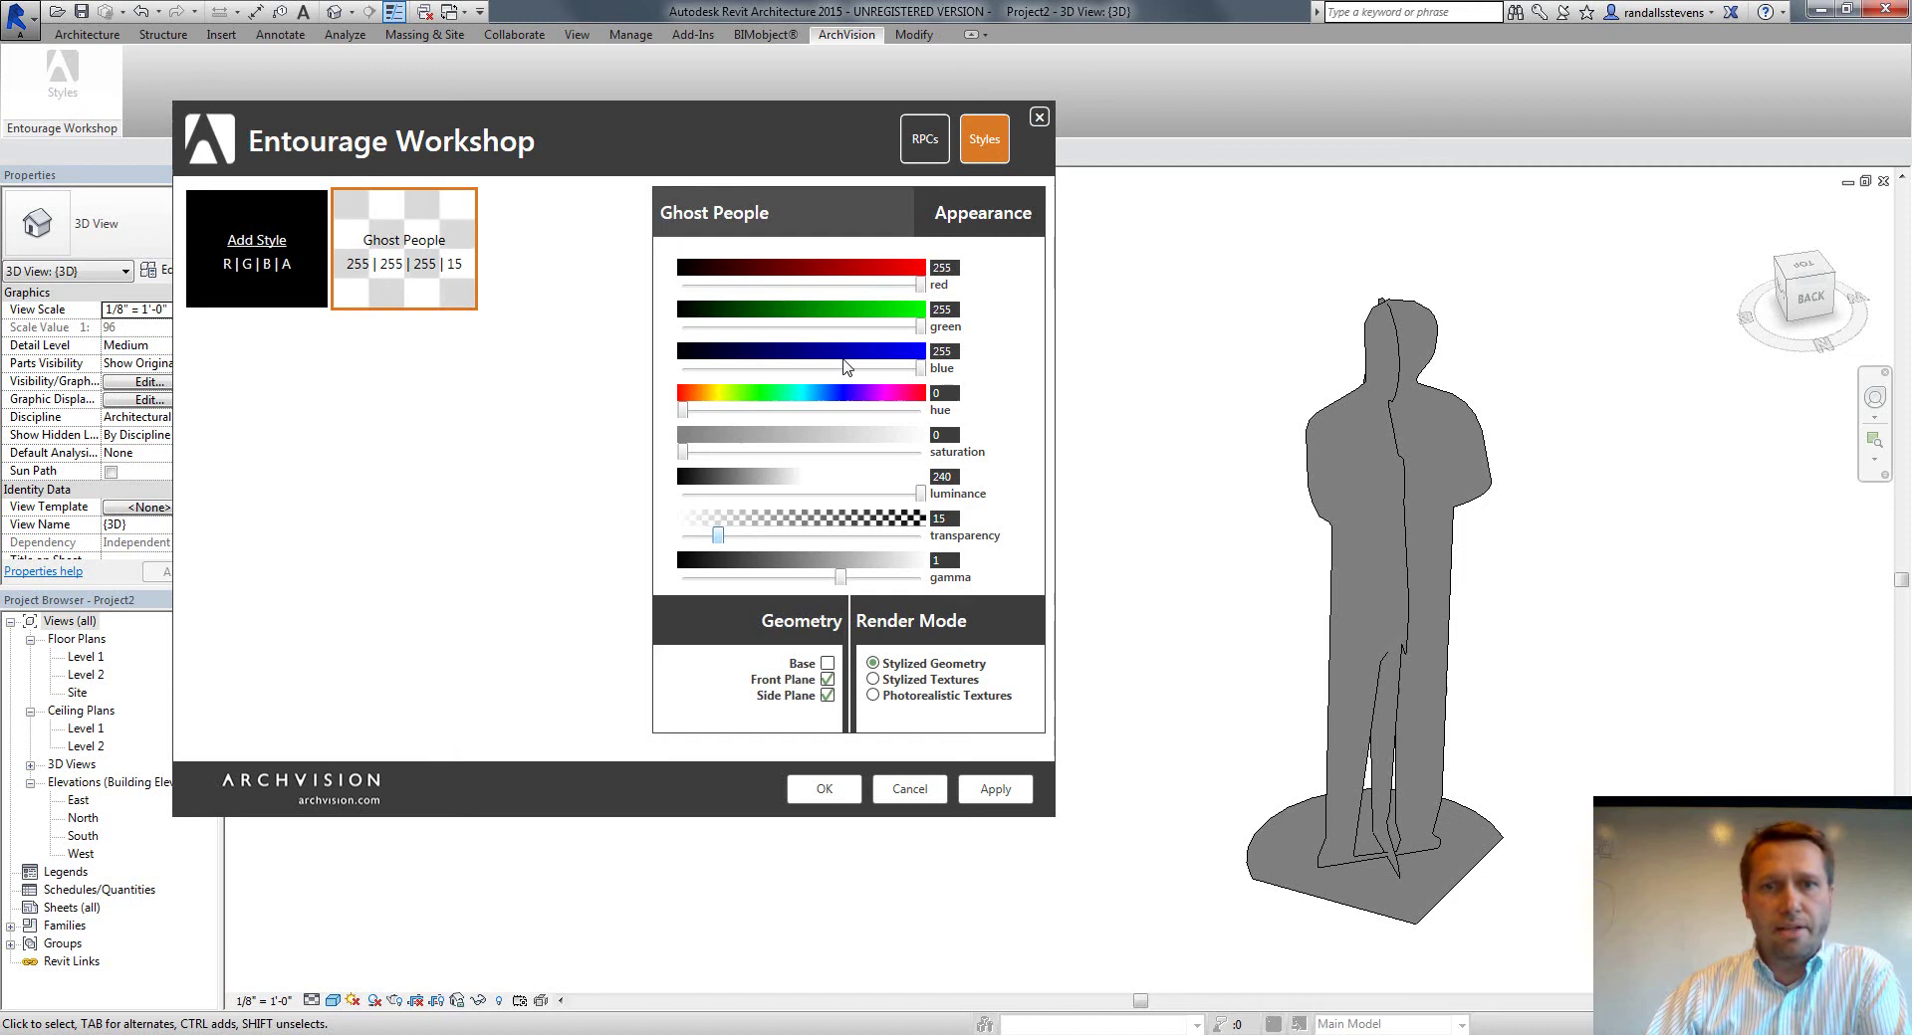
Use photorealistic textures with base geometry off, apply the style, and list the project's RPCs
{"action": "left_click", "coordinate": [873, 696]}
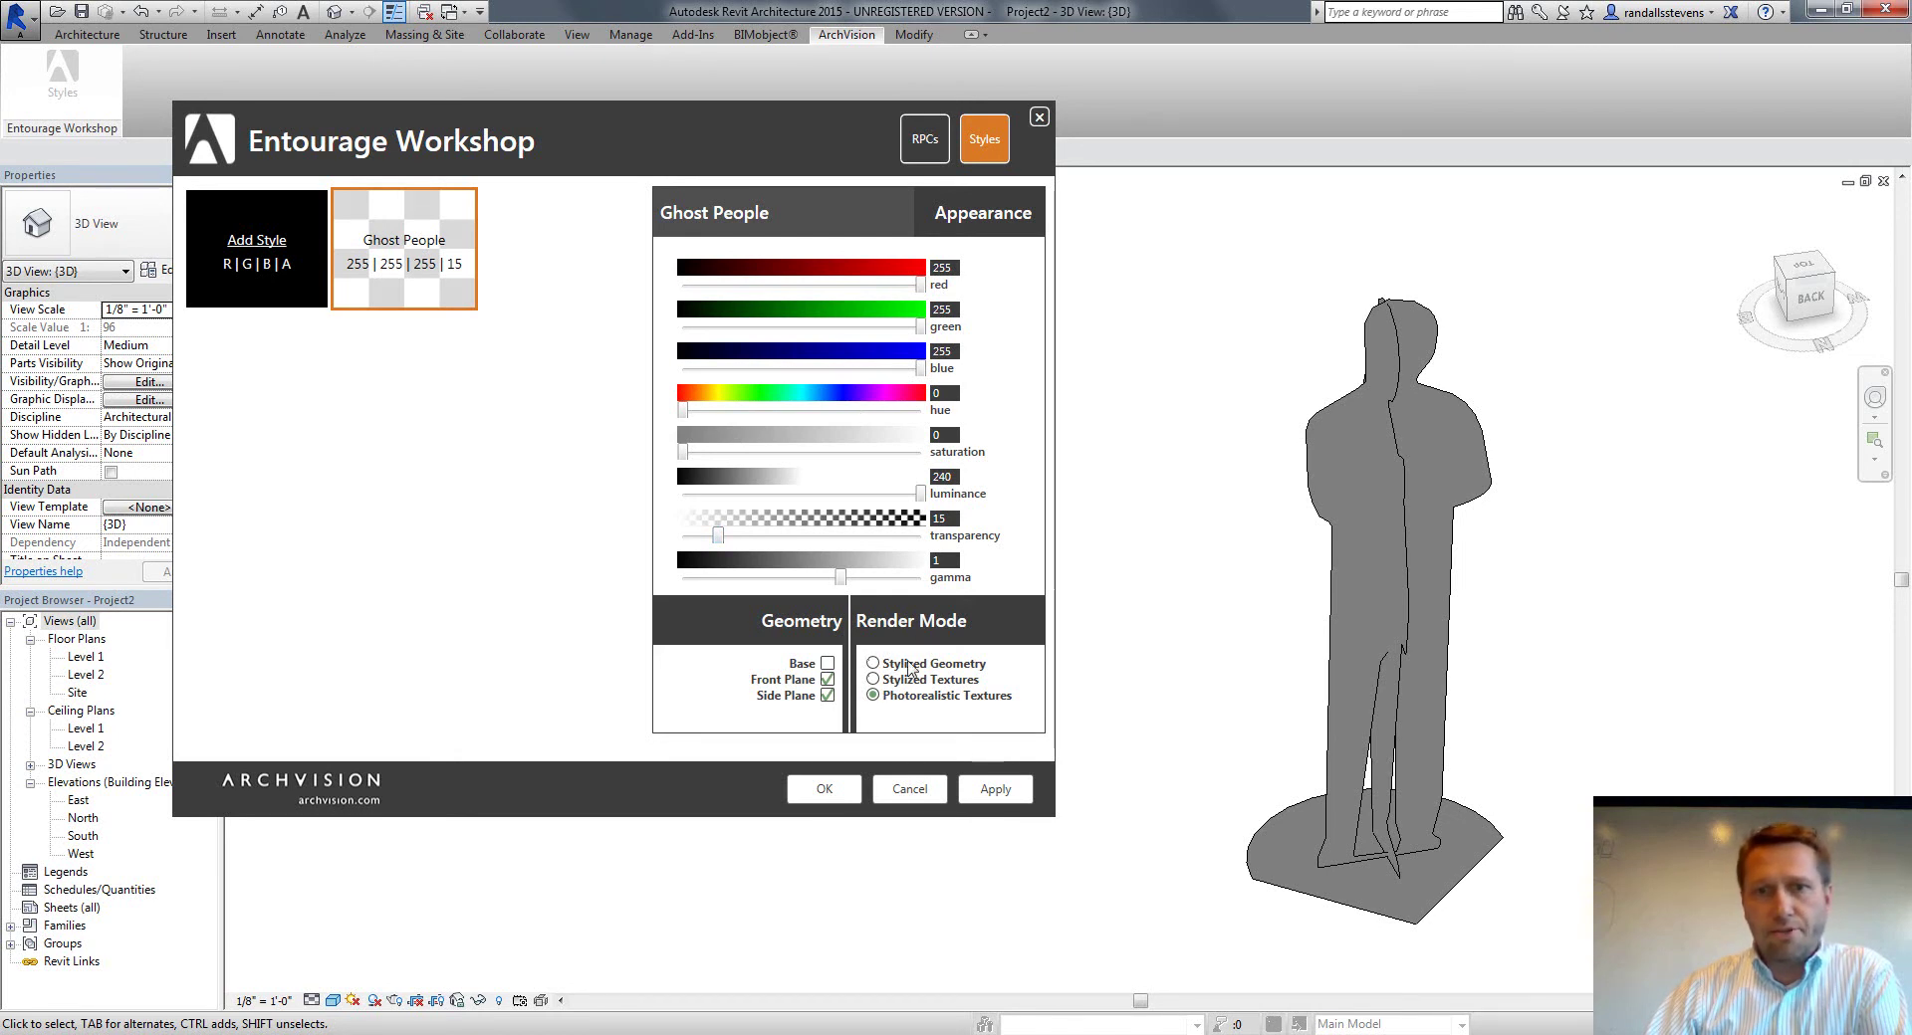
{"action": "left_click", "coordinate": [828, 665]}
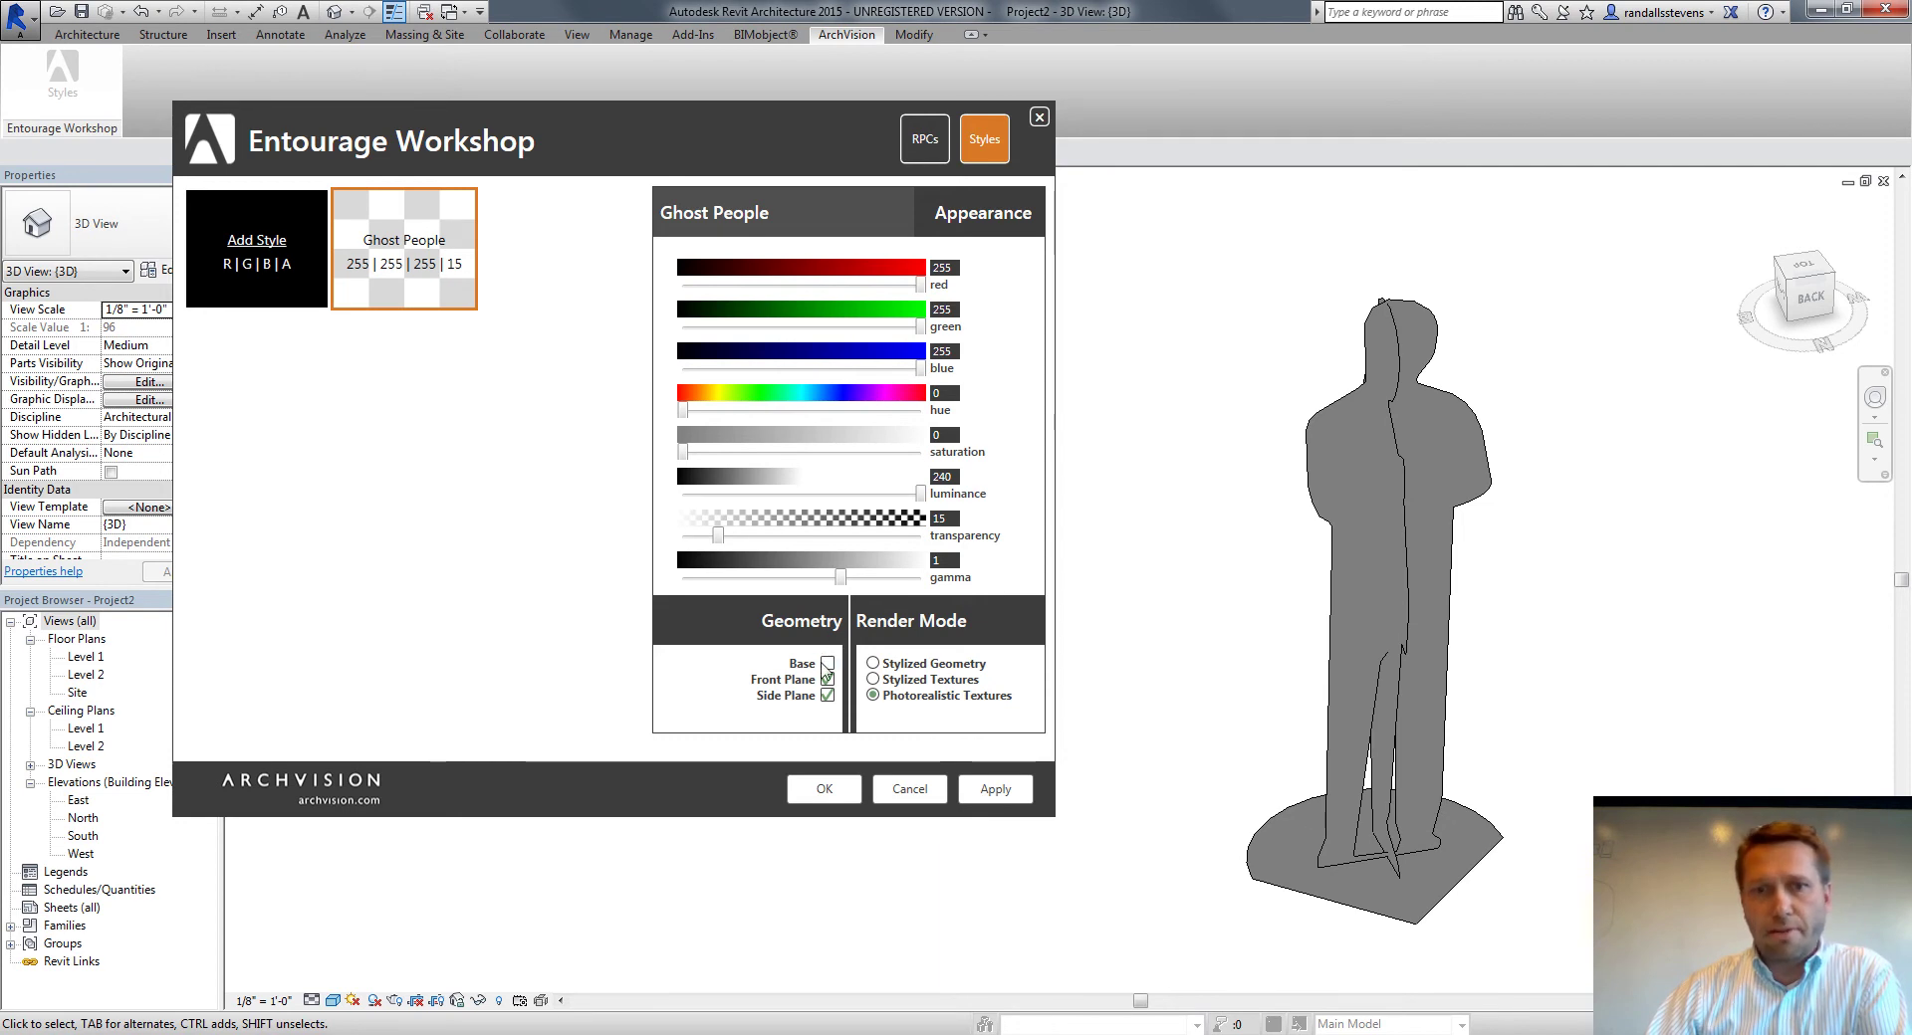
{"action": "left_click", "coordinate": [995, 790]}
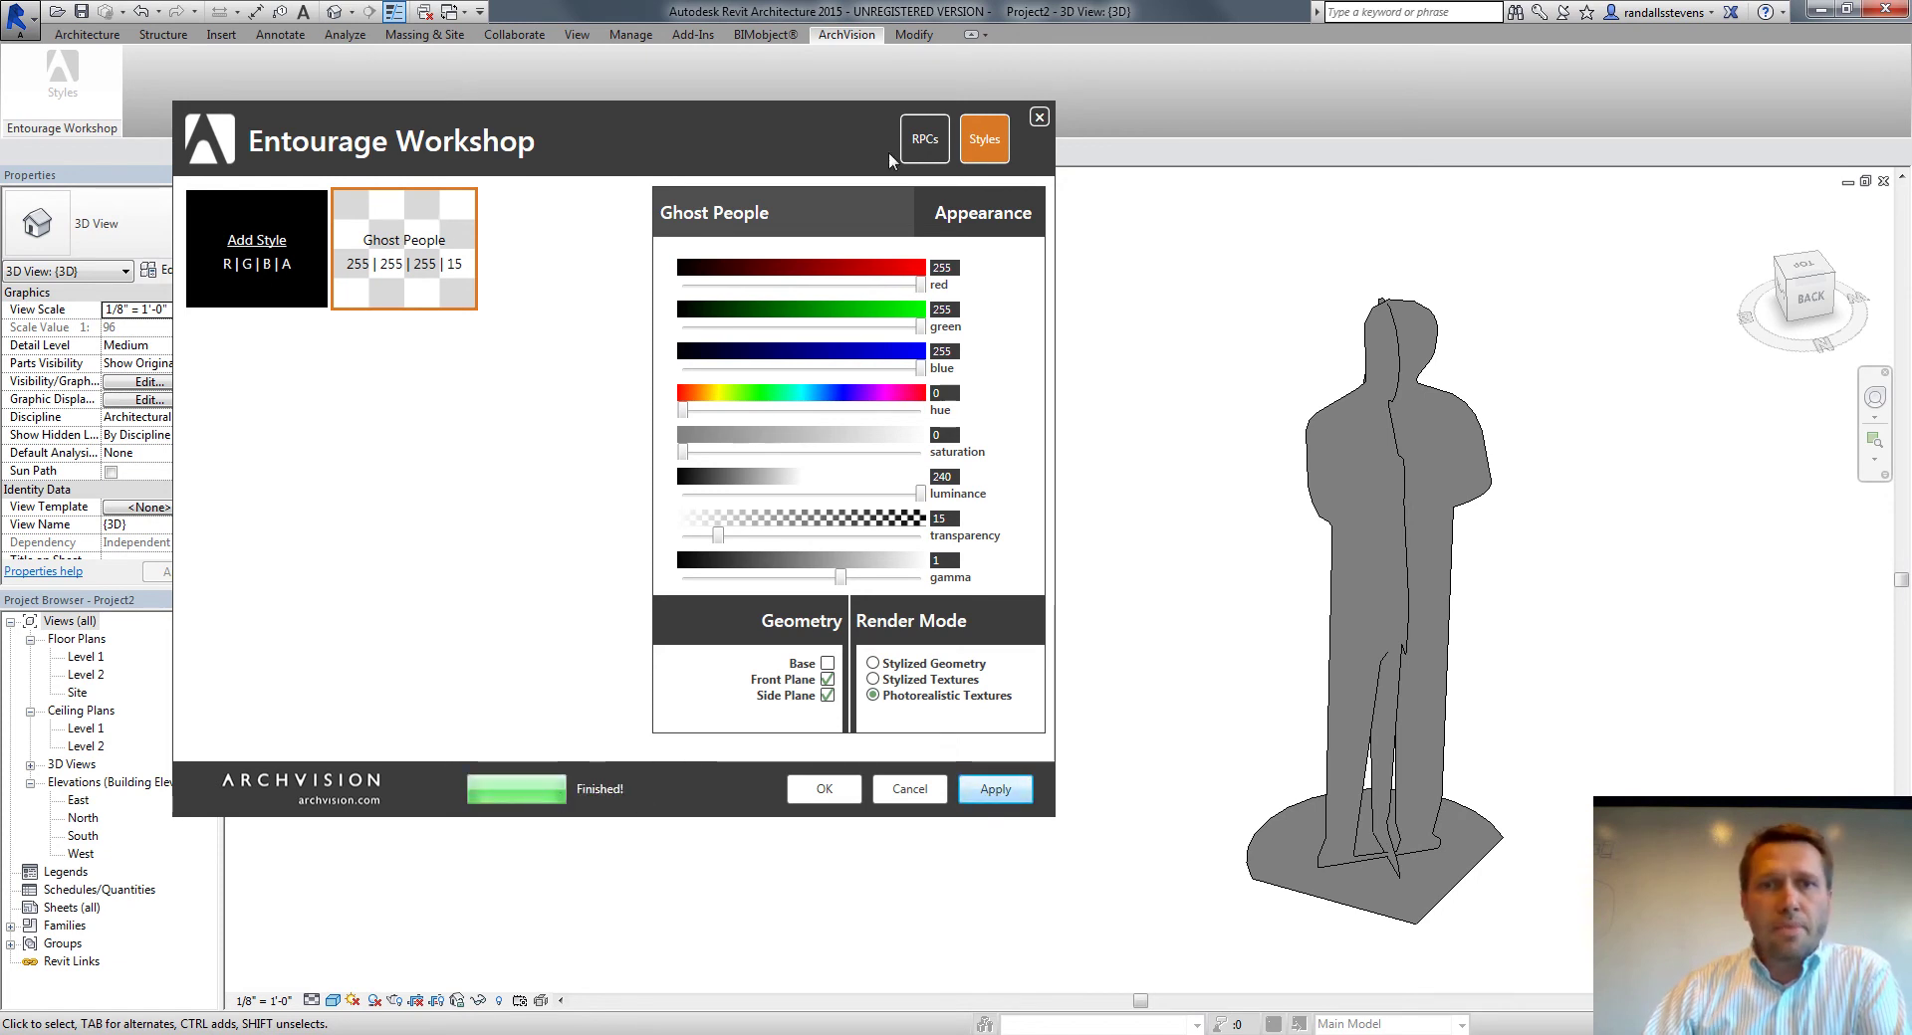
{"action": "left_click", "coordinate": [922, 145]}
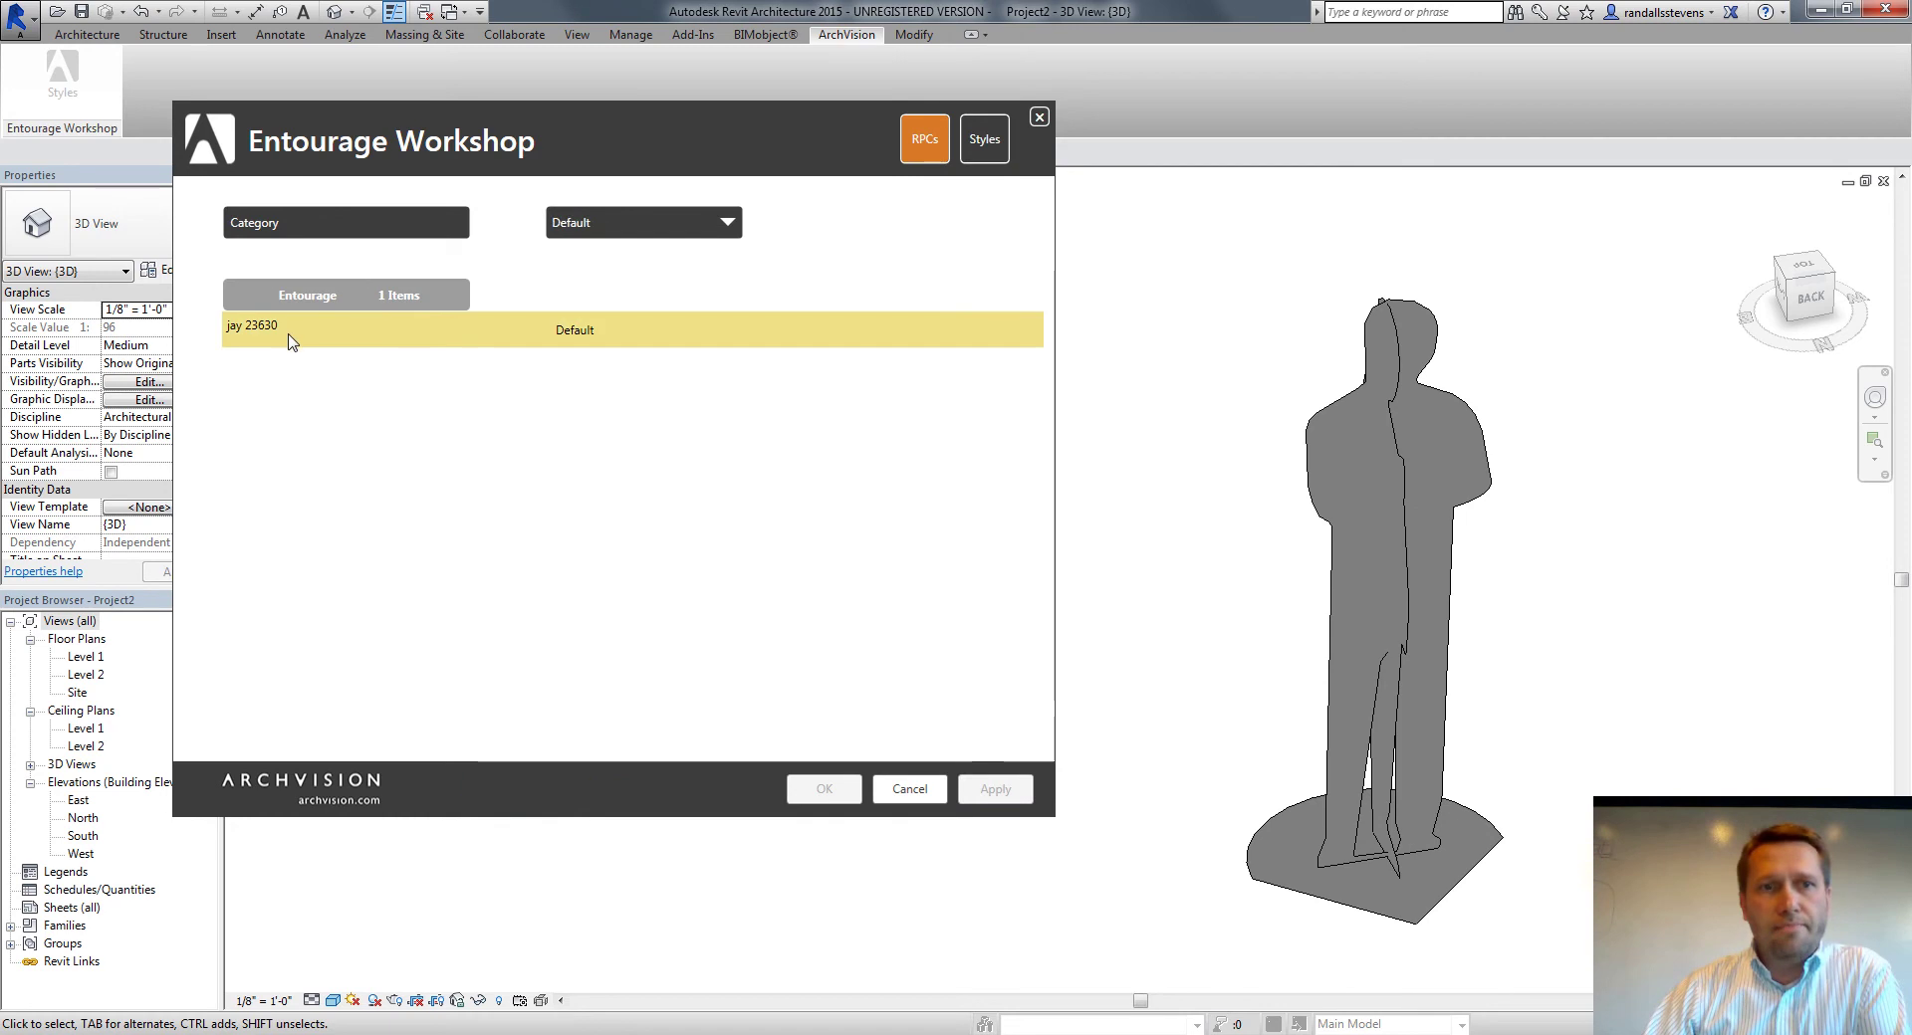
Assign Ghost People to jay 23630, apply it, and view the figure from the back
{"action": "left_click", "coordinate": [735, 223]}
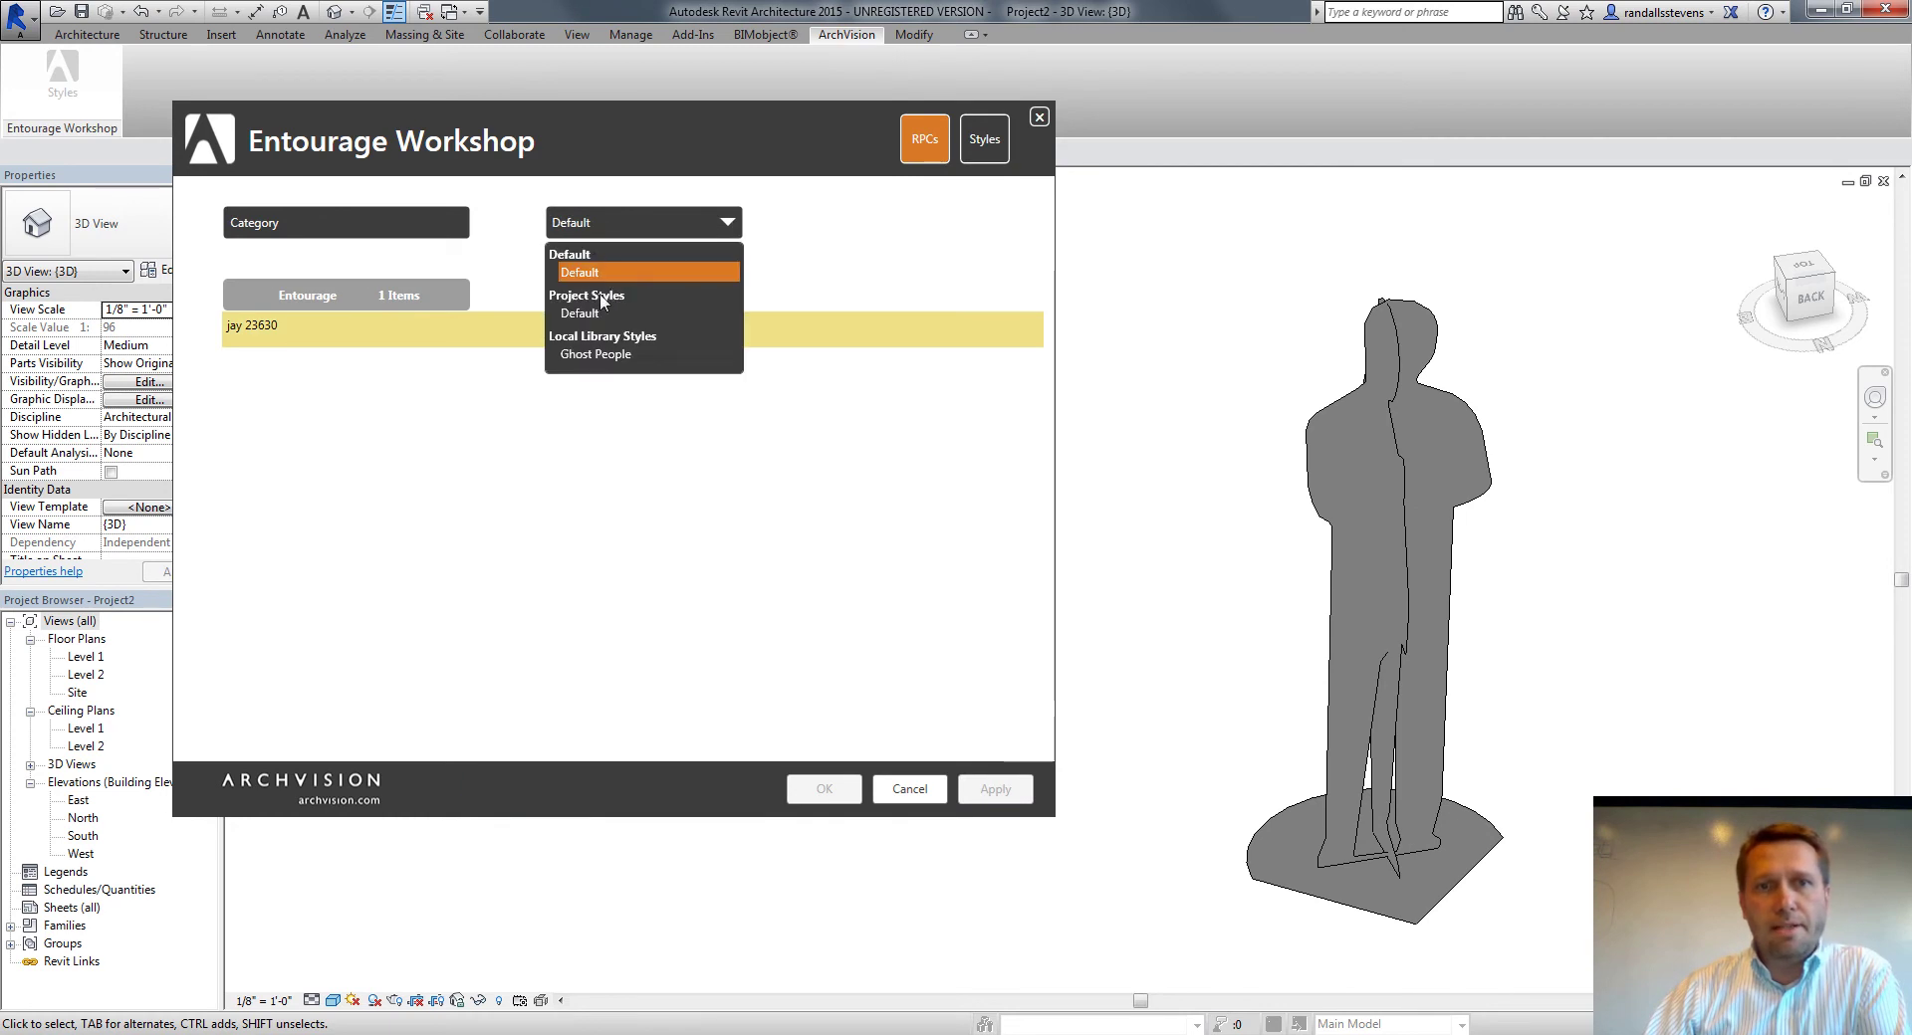
{"action": "left_click", "coordinate": [585, 356]}
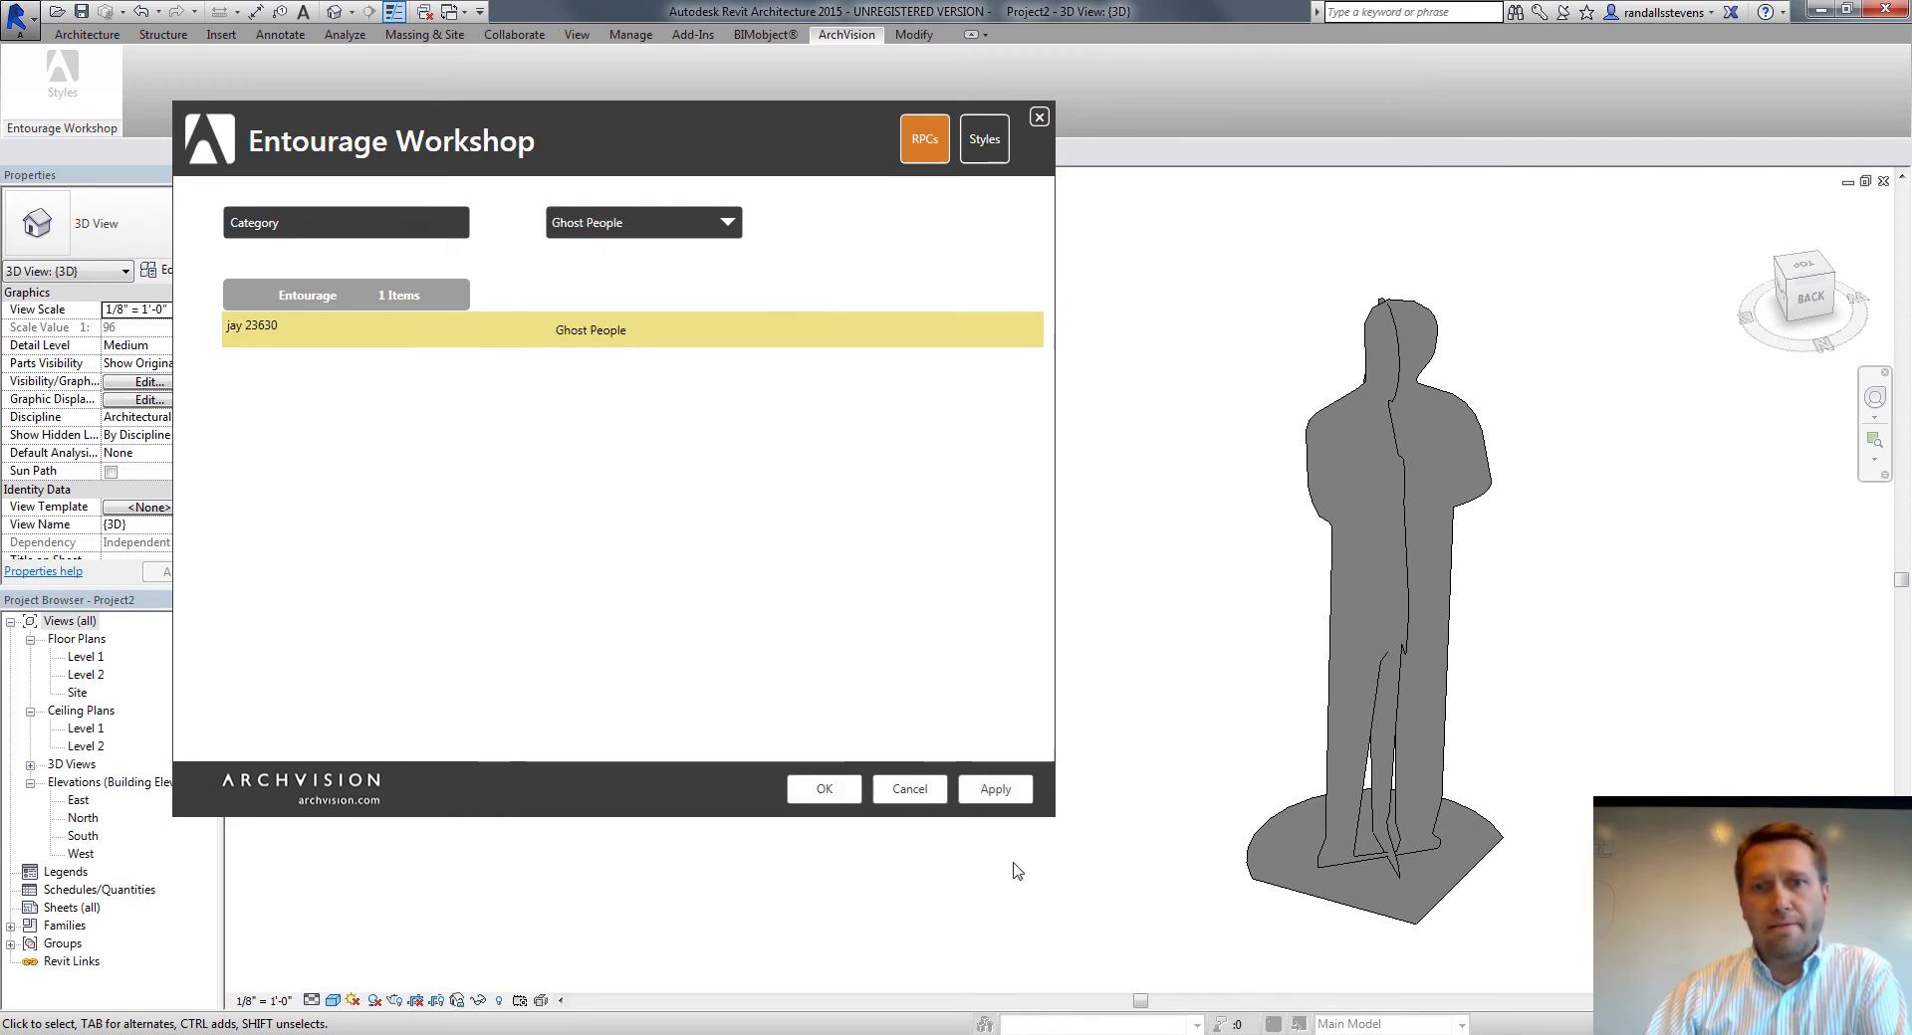
{"action": "left_click", "coordinate": [994, 789]}
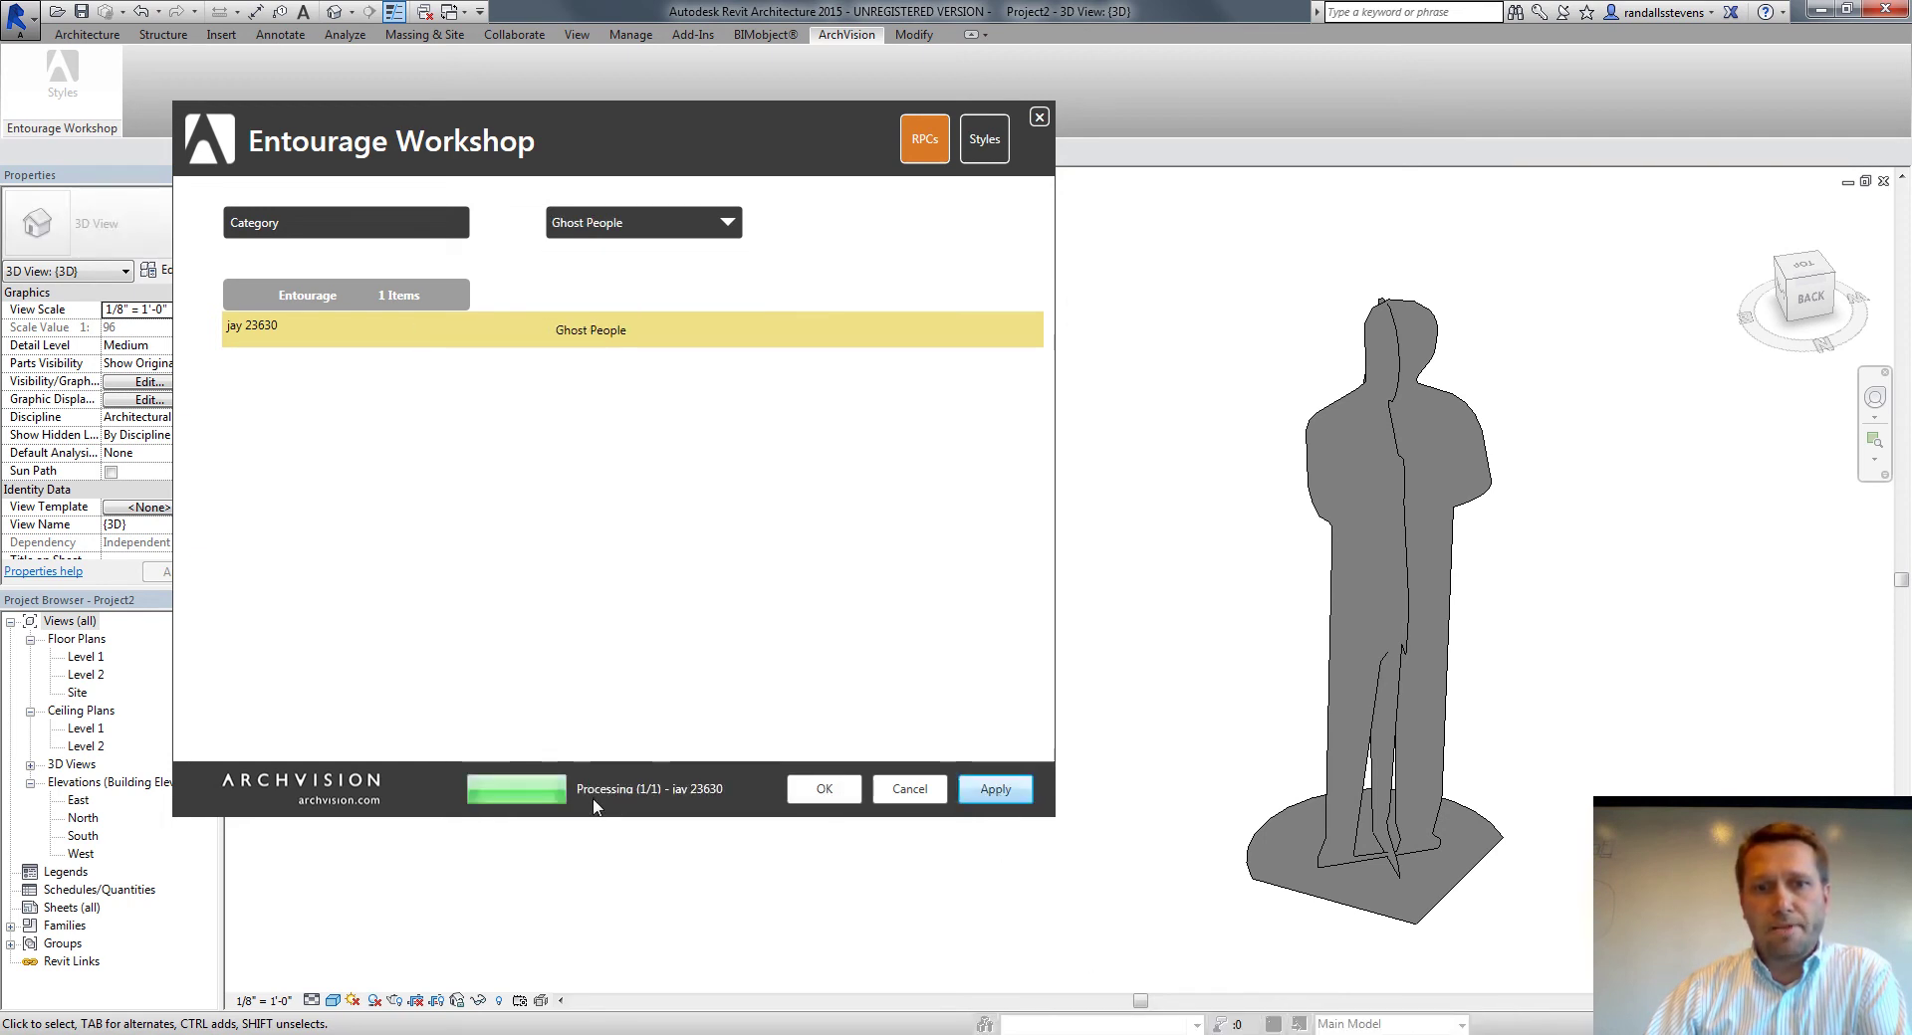
{"action": "left_click", "coordinate": [904, 795]}
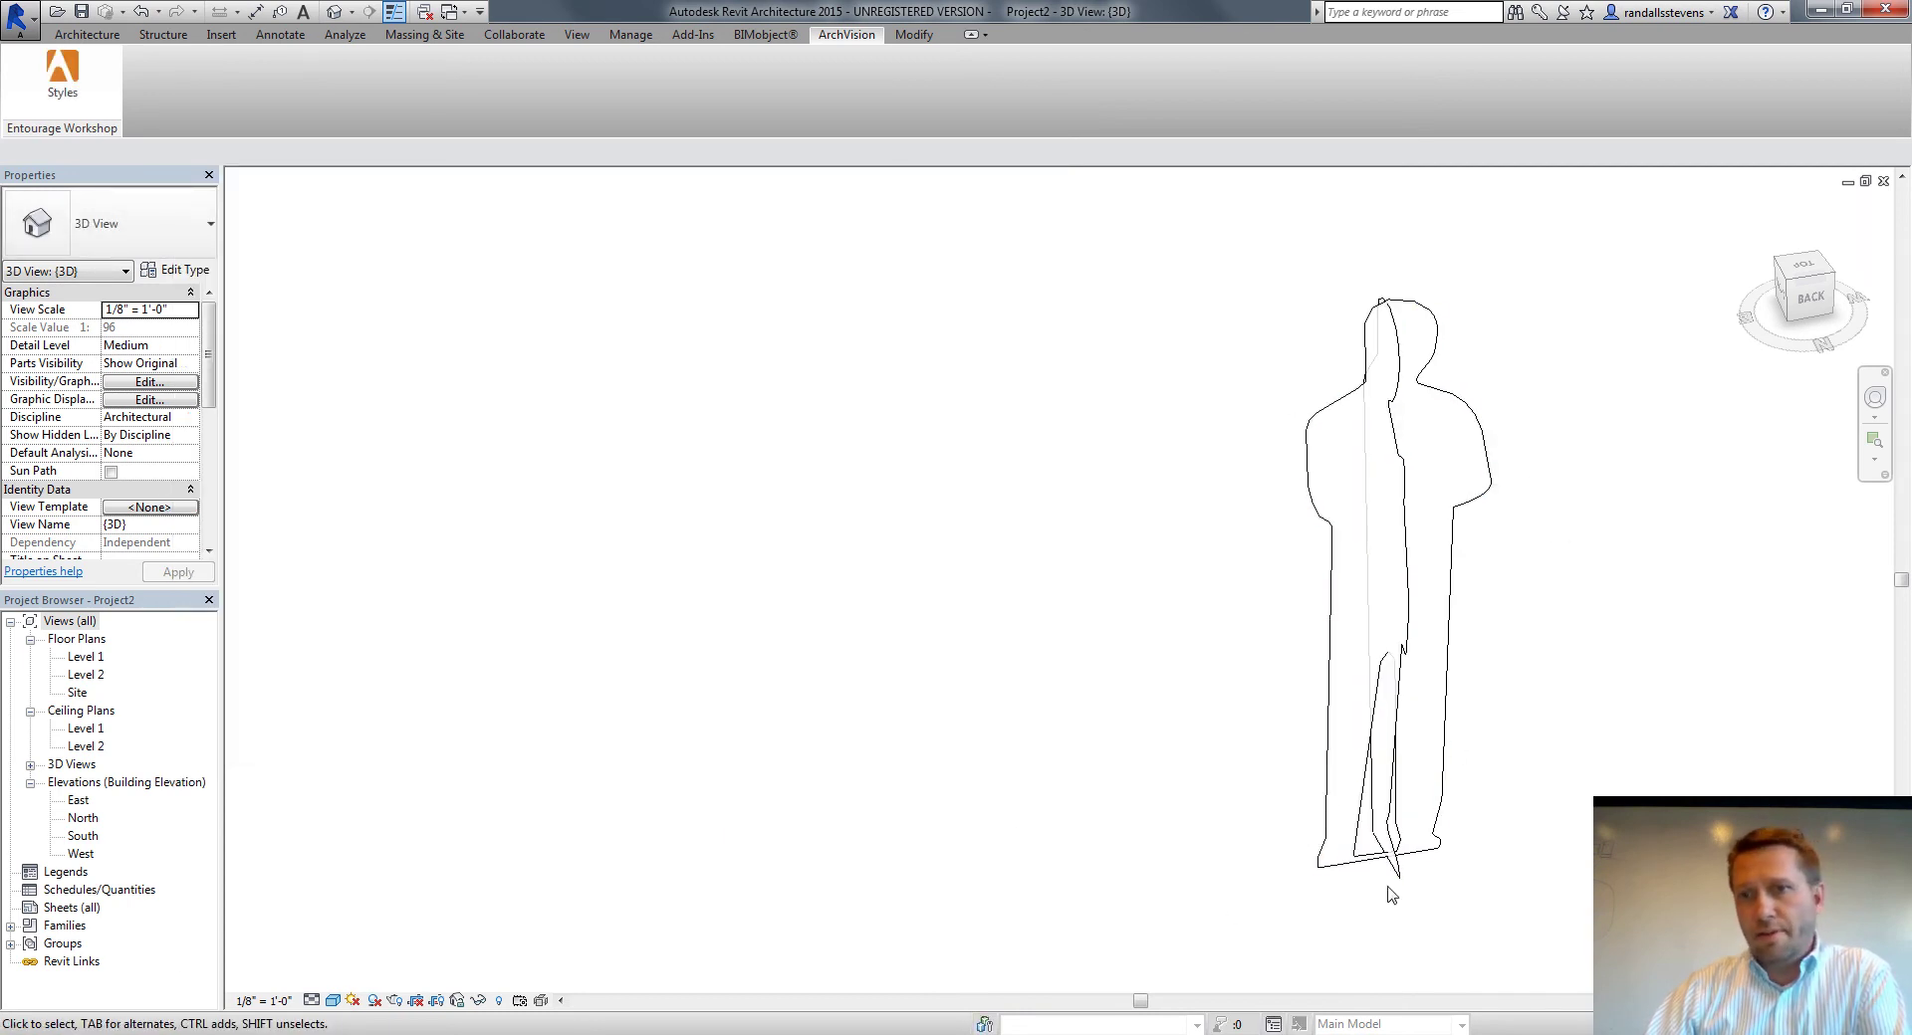
{"action": "left_click", "coordinate": [1804, 299]}
{"action": "left_click_drag", "start_coordinate": [1742, 271], "coordinate": [1766, 274]}
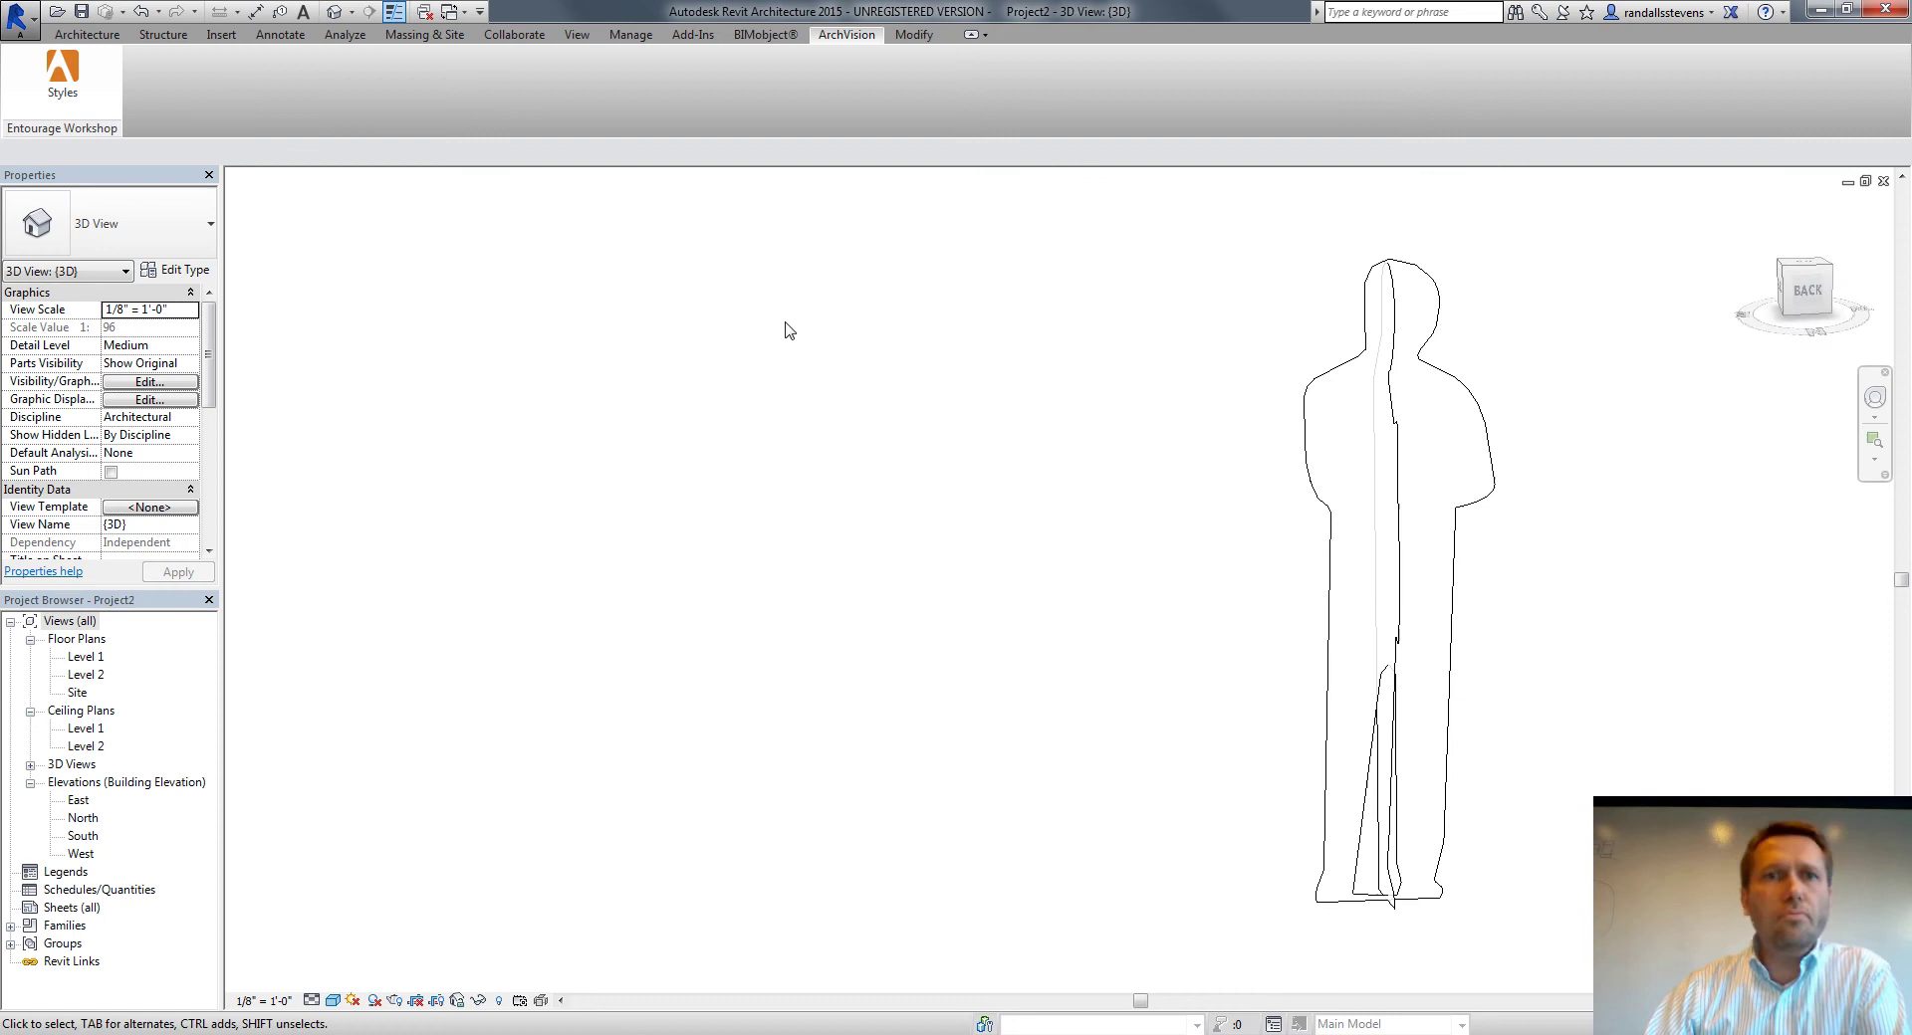
Switch the Ghost People style to Stylized Textures render mode and apply it to jay 23630
{"action": "left_click", "coordinate": [62, 75]}
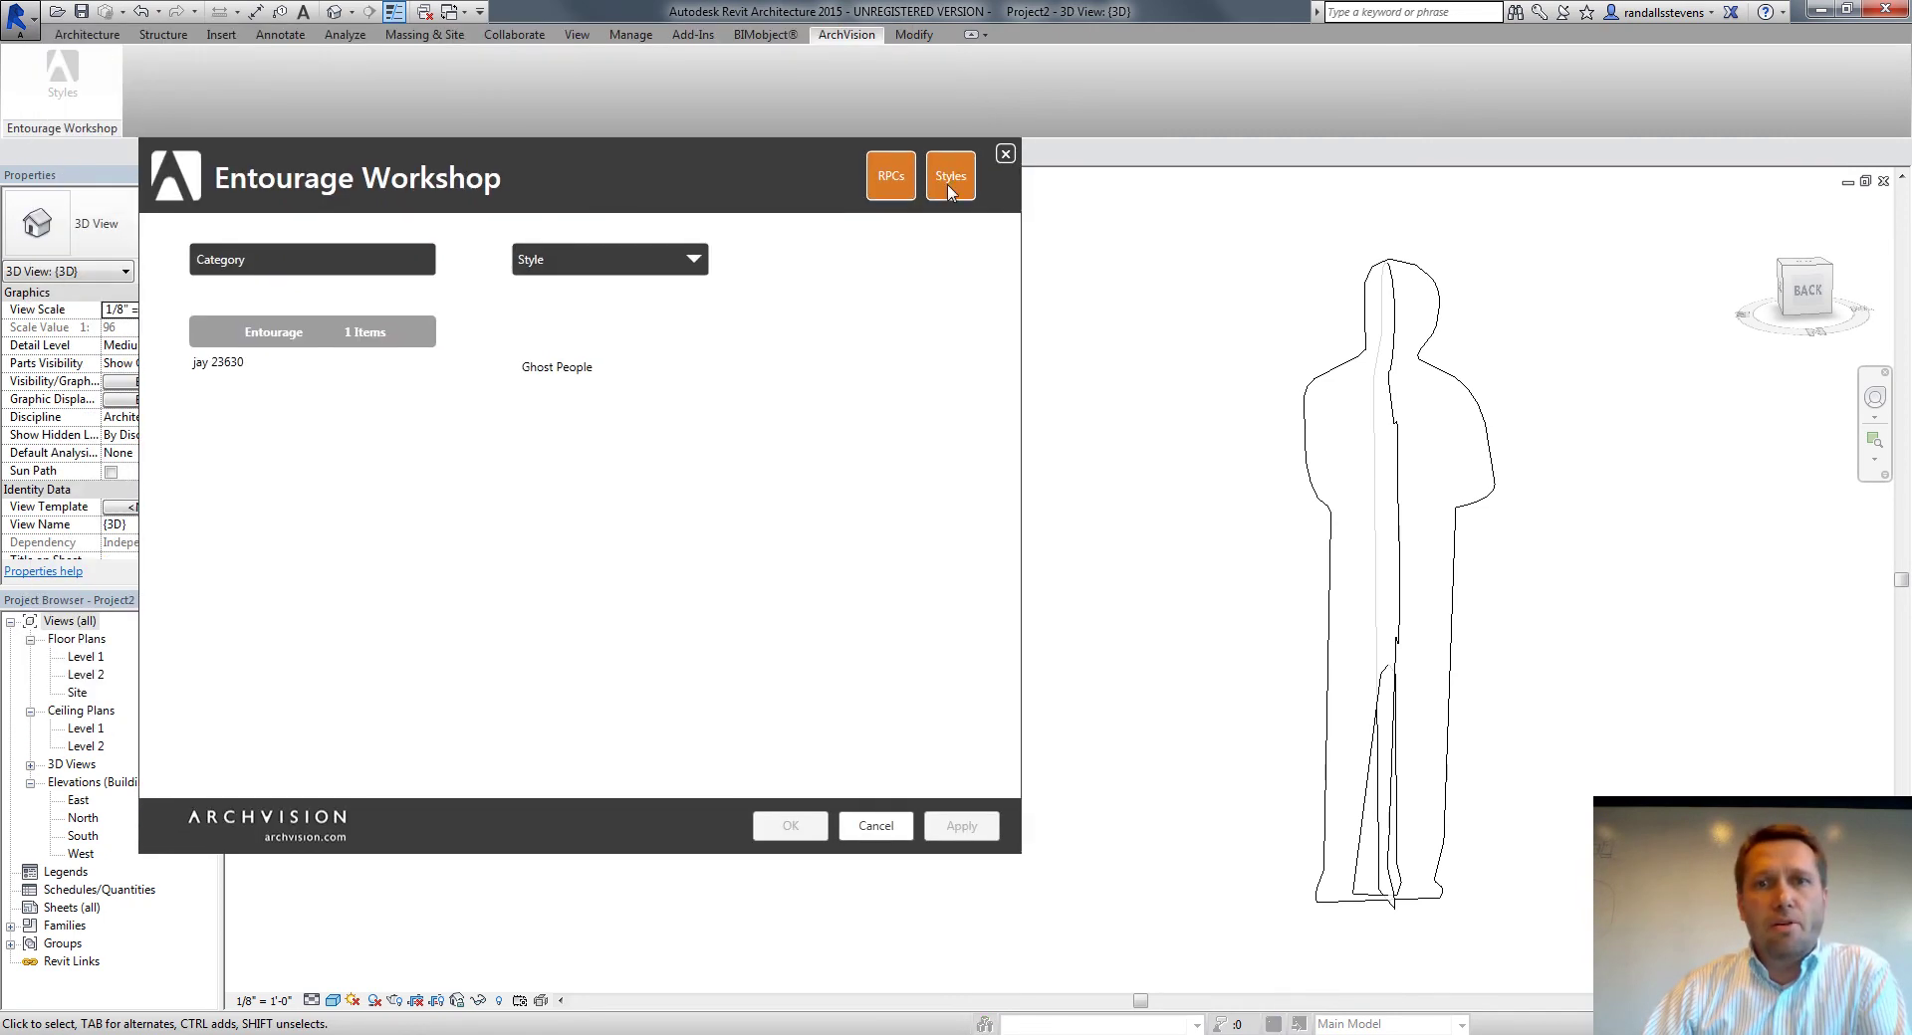
{"action": "left_click", "coordinate": [949, 187]}
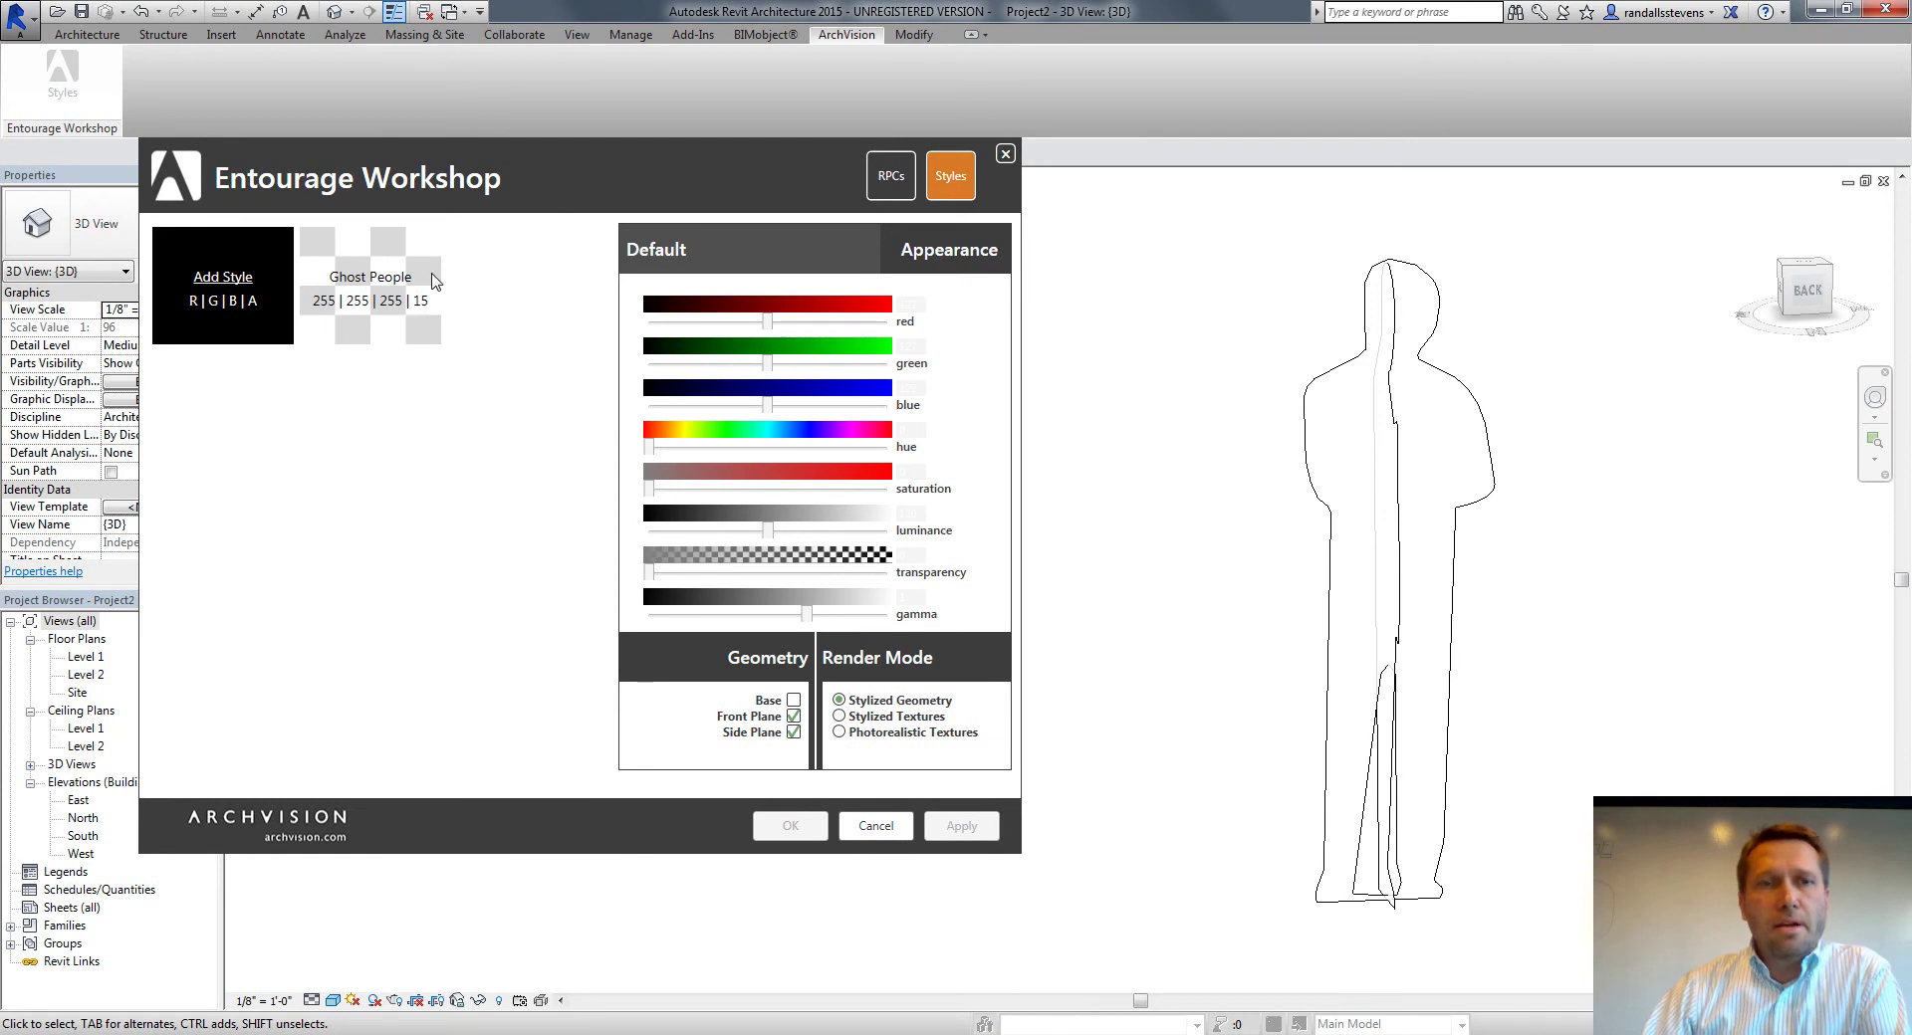
{"action": "left_click", "coordinate": [398, 277]}
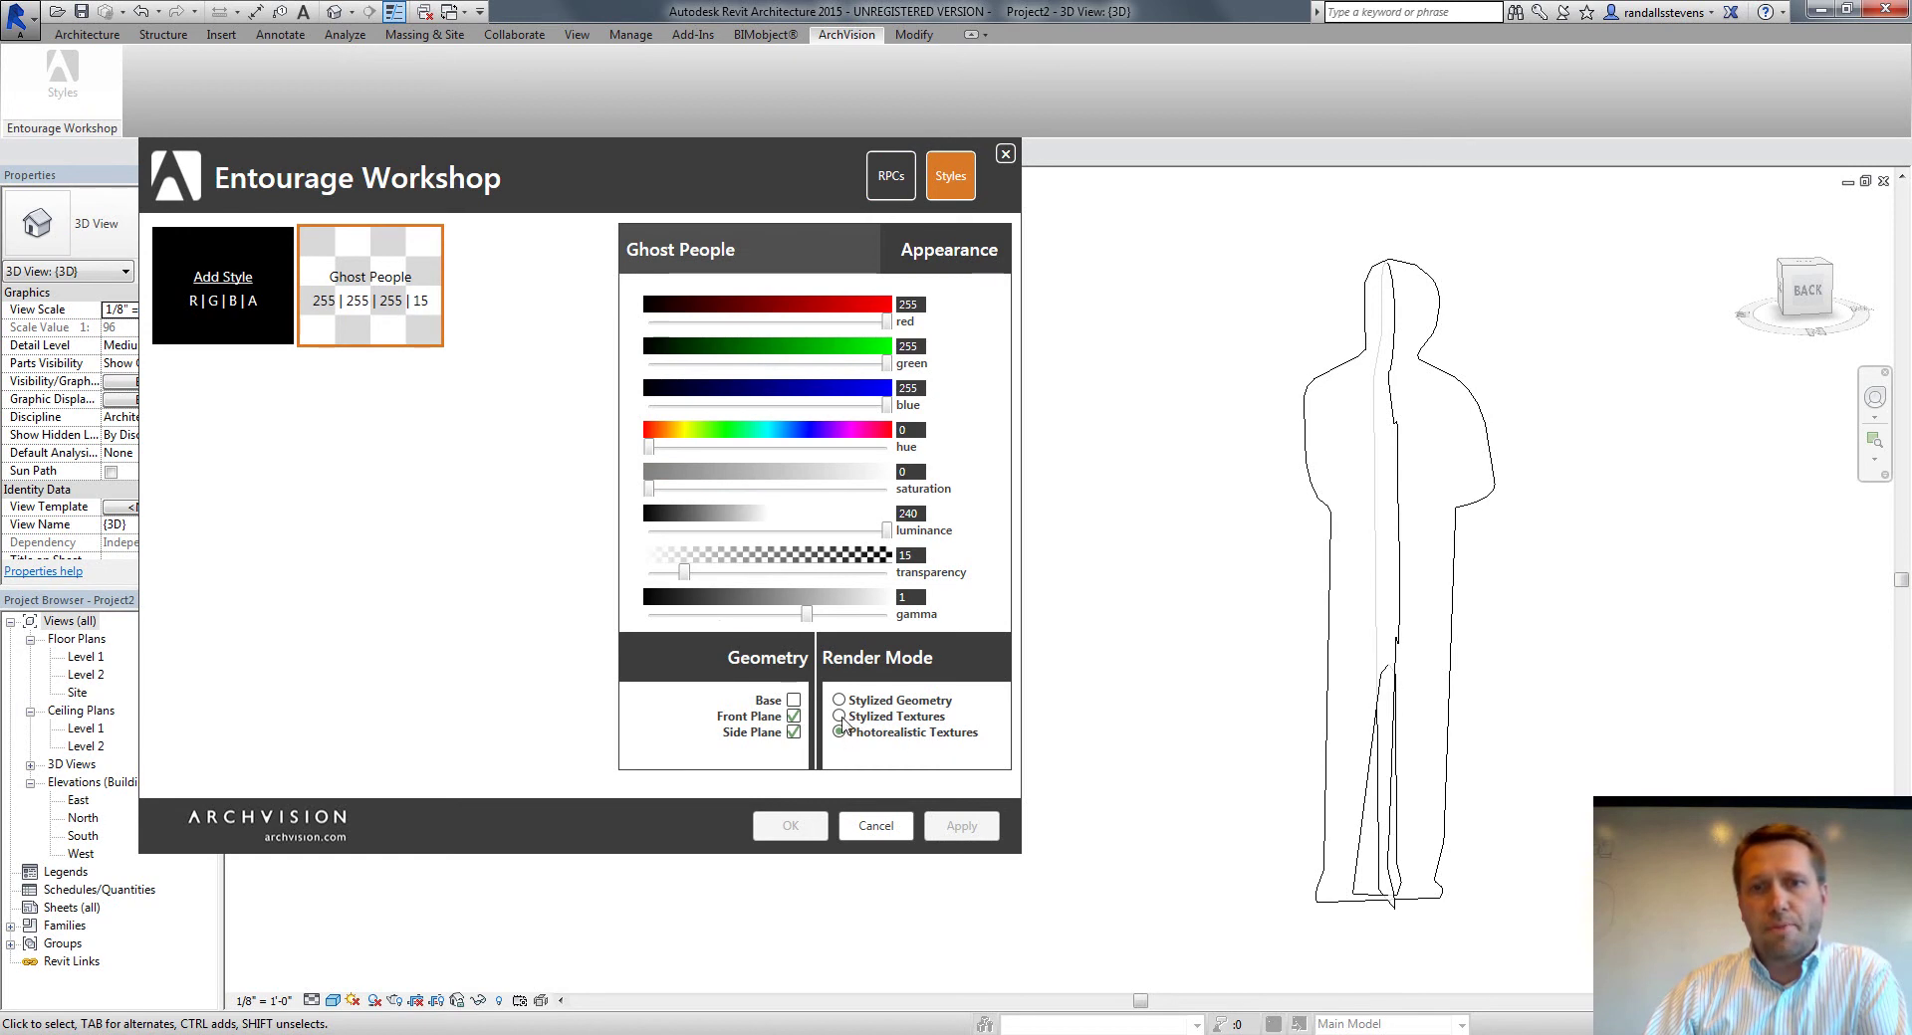
{"action": "left_click", "coordinate": [840, 717]}
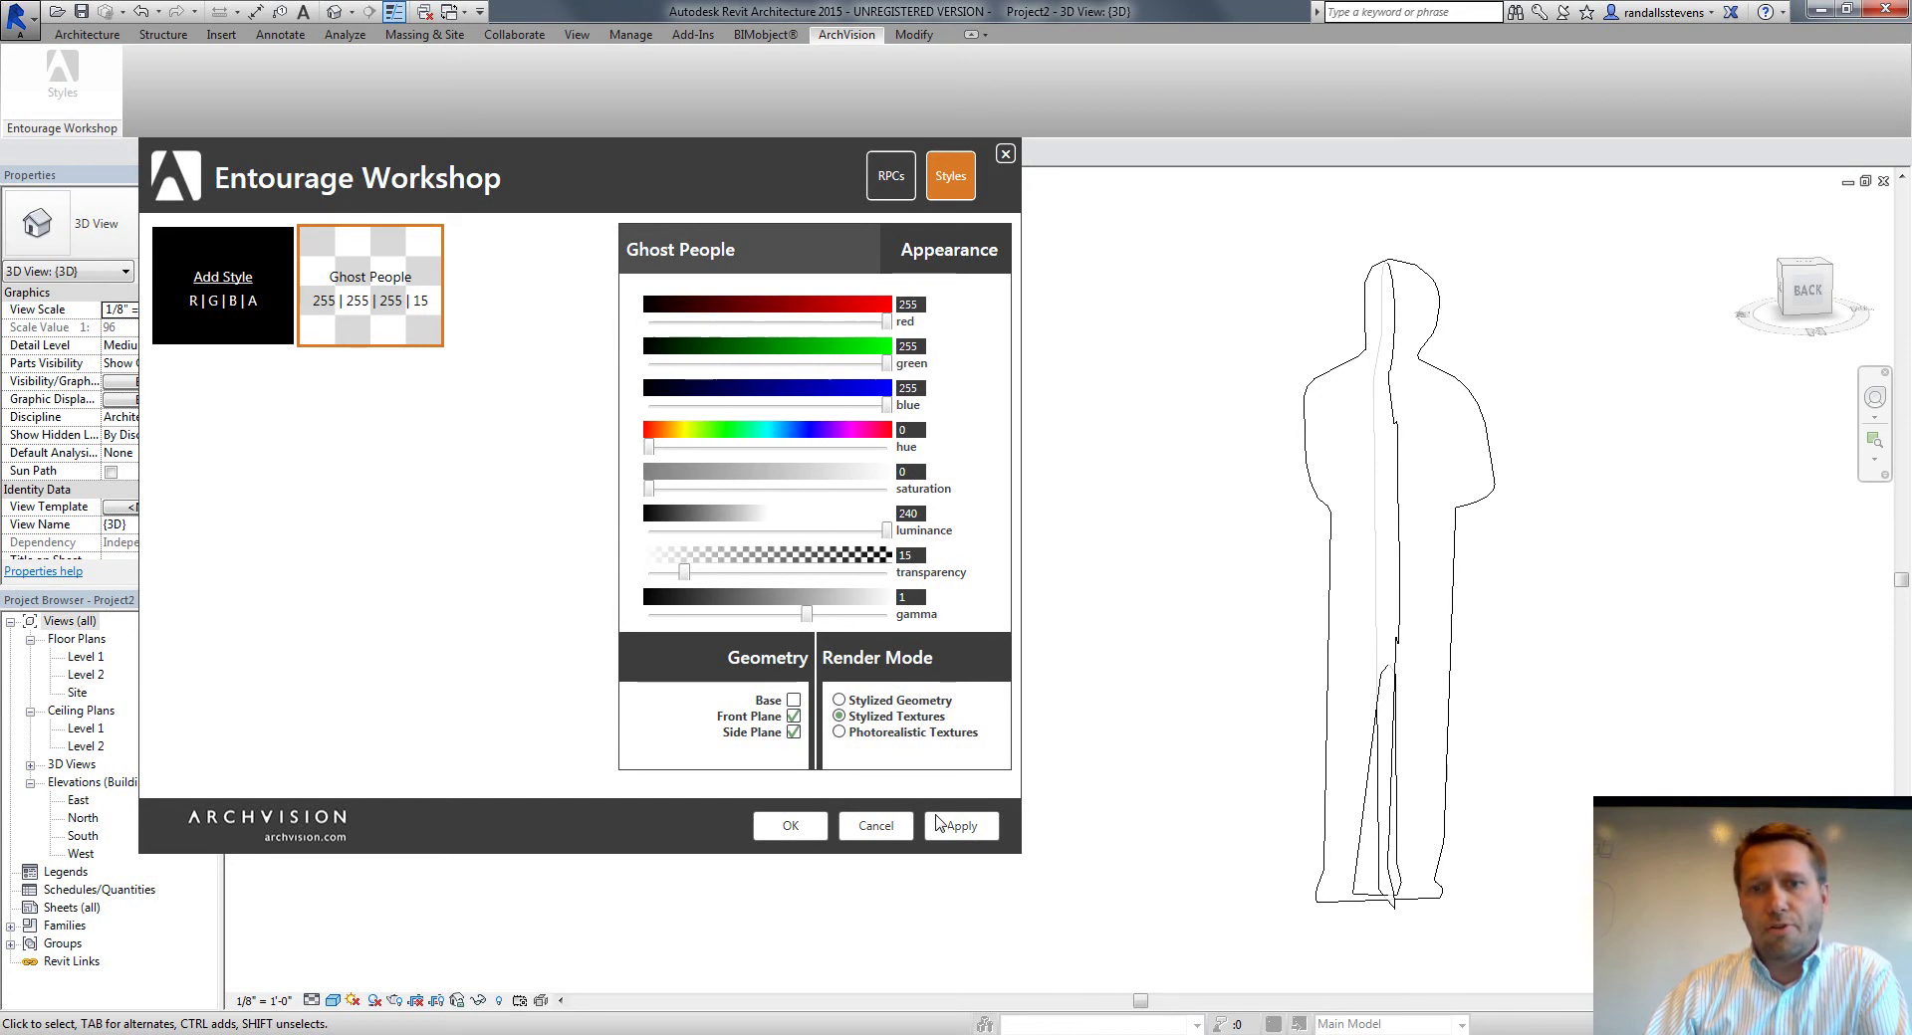
{"action": "left_click", "coordinate": [950, 828]}
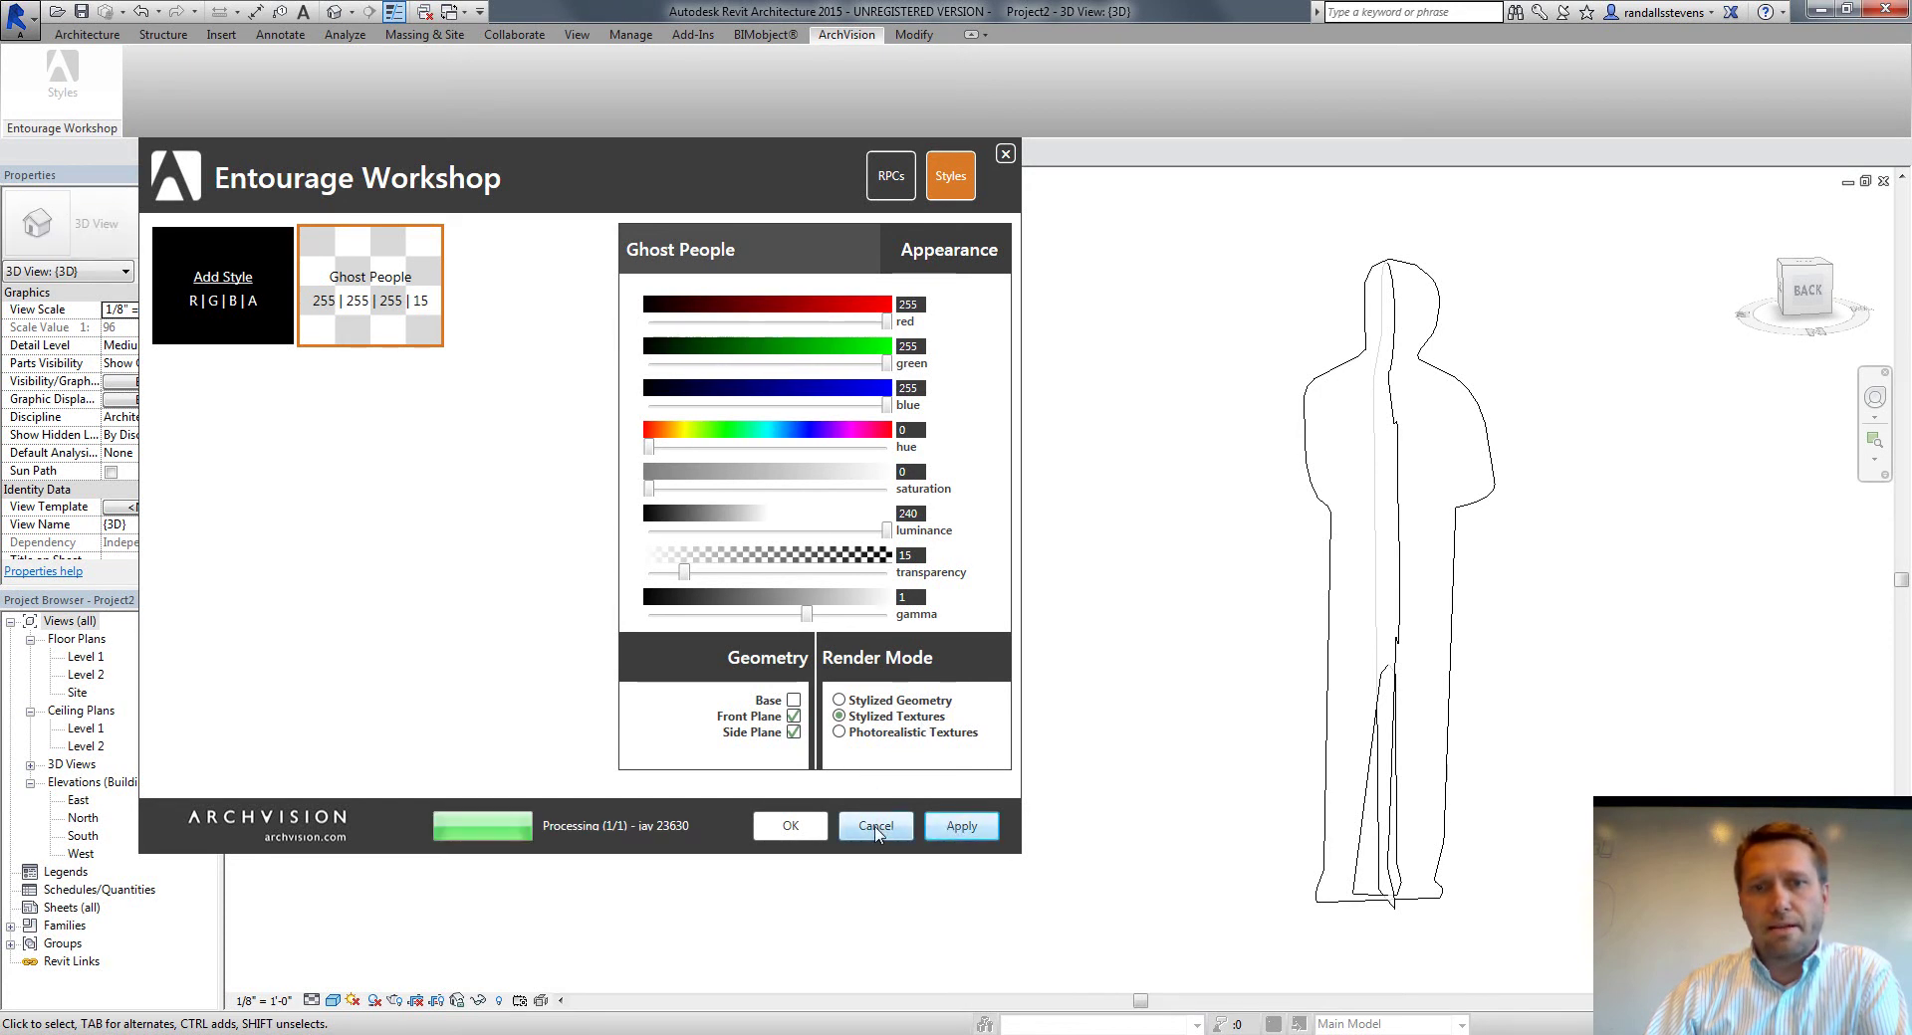
Close Entourage Workshop, set the Realistic visual style, orbit slightly, and deselect the figure
{"action": "left_click", "coordinate": [875, 827]}
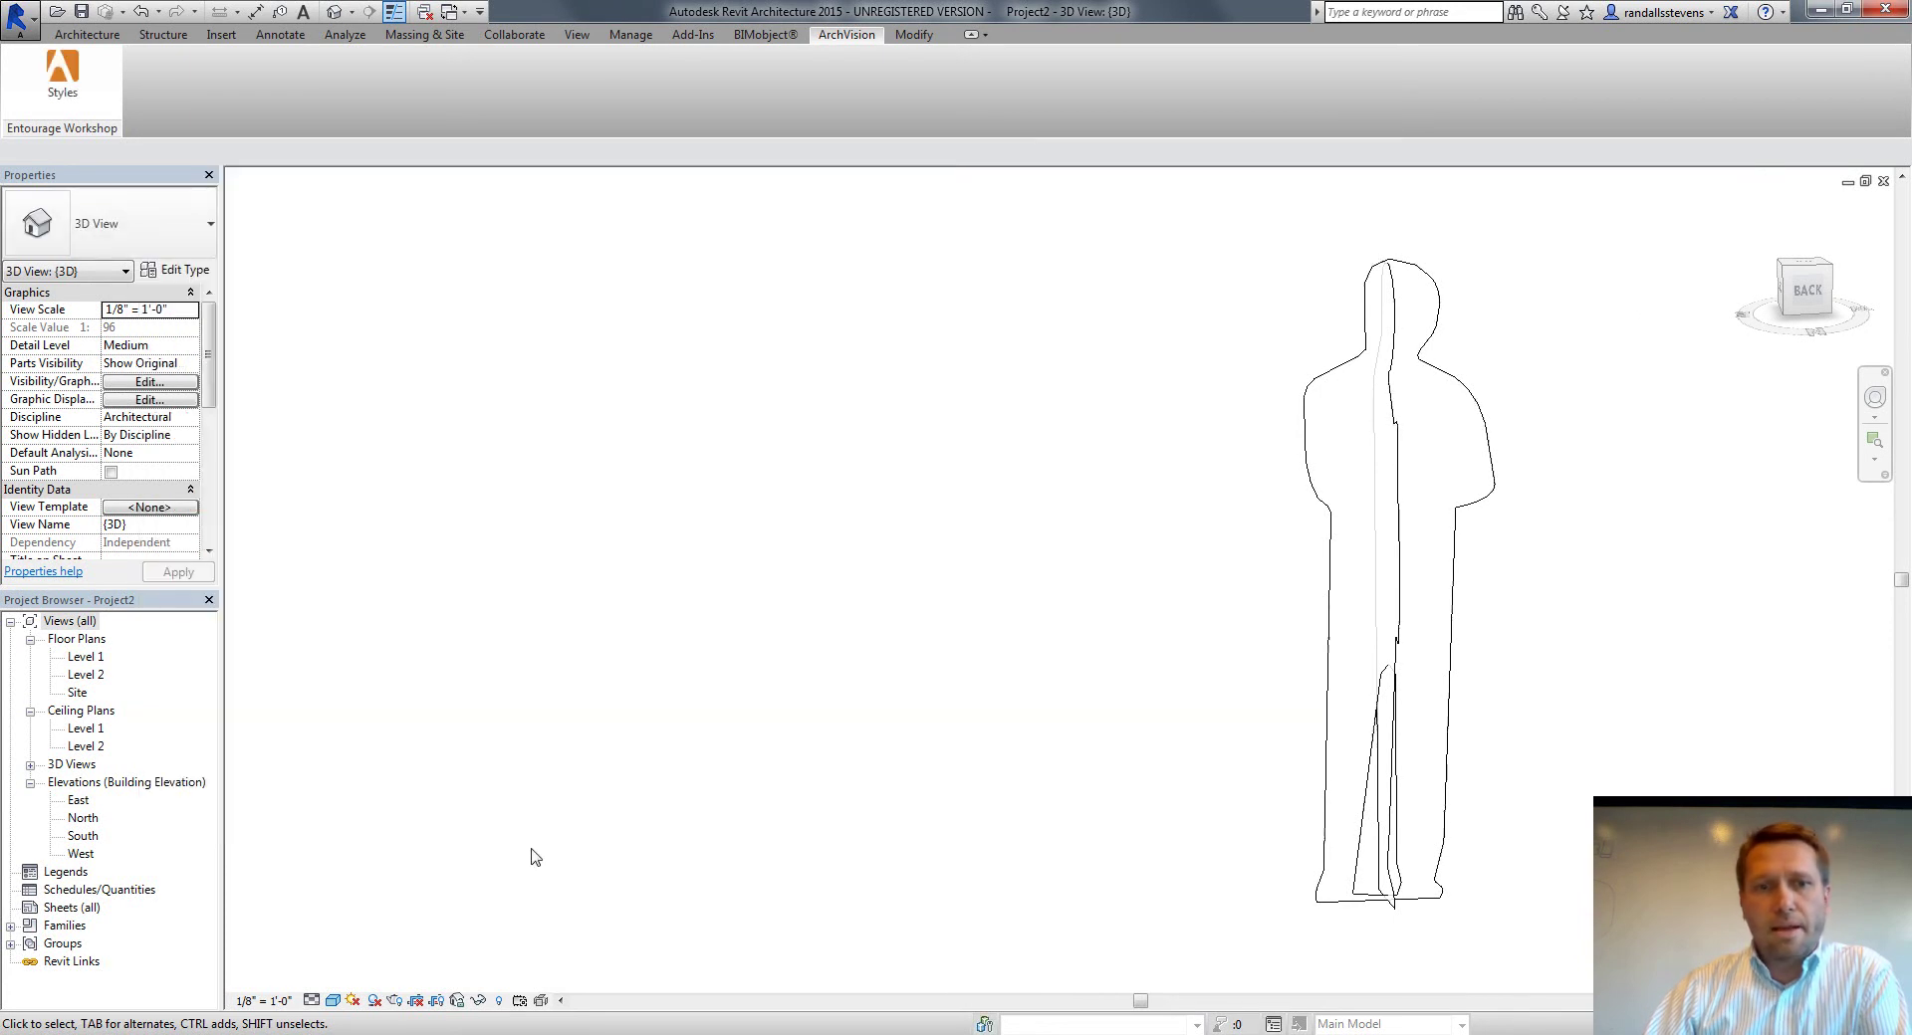
{"action": "left_click", "coordinate": [332, 1000]}
{"action": "left_click", "coordinate": [360, 963]}
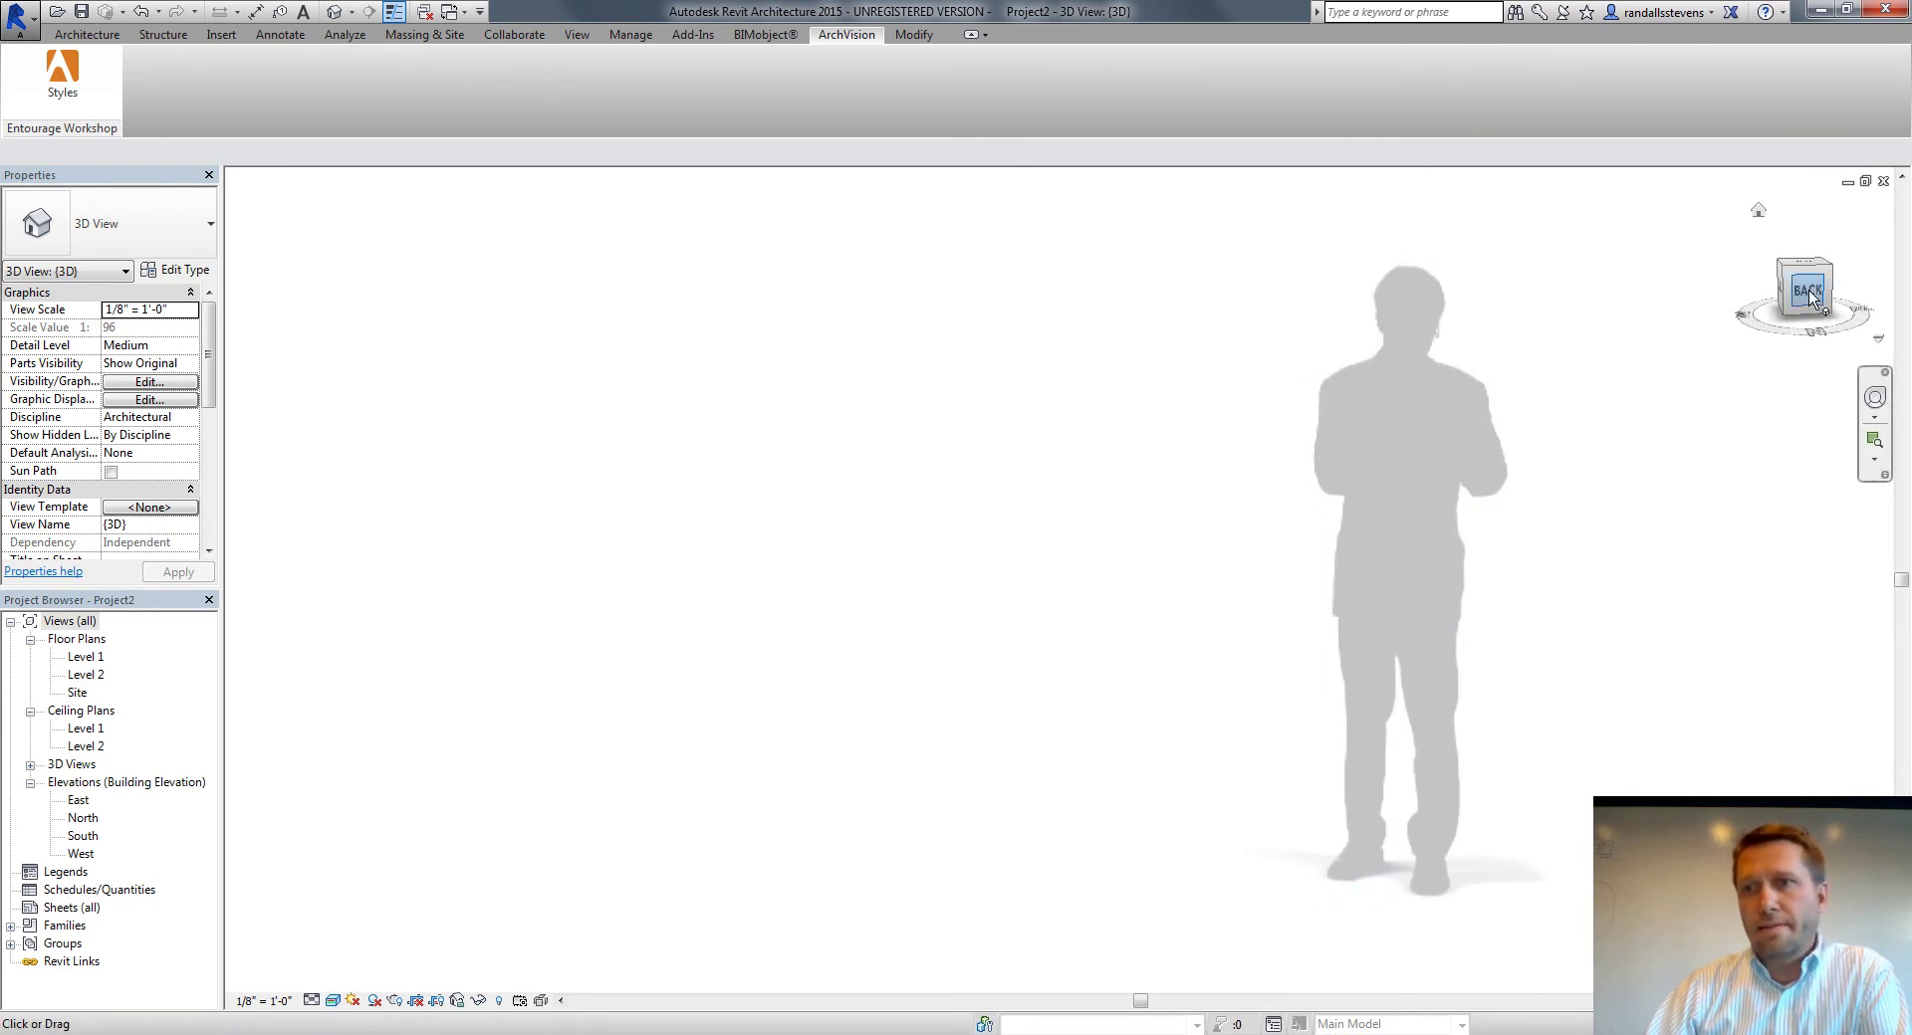
{"action": "mouse_move", "coordinate": [1809, 299]}
{"action": "left_mouse_down"}
{"action": "mouse_move", "coordinate": [1756, 279]}
{"action": "mouse_move", "coordinate": [1847, 299]}
{"action": "mouse_move", "coordinate": [1803, 289]}
{"action": "left_mouse_up"}
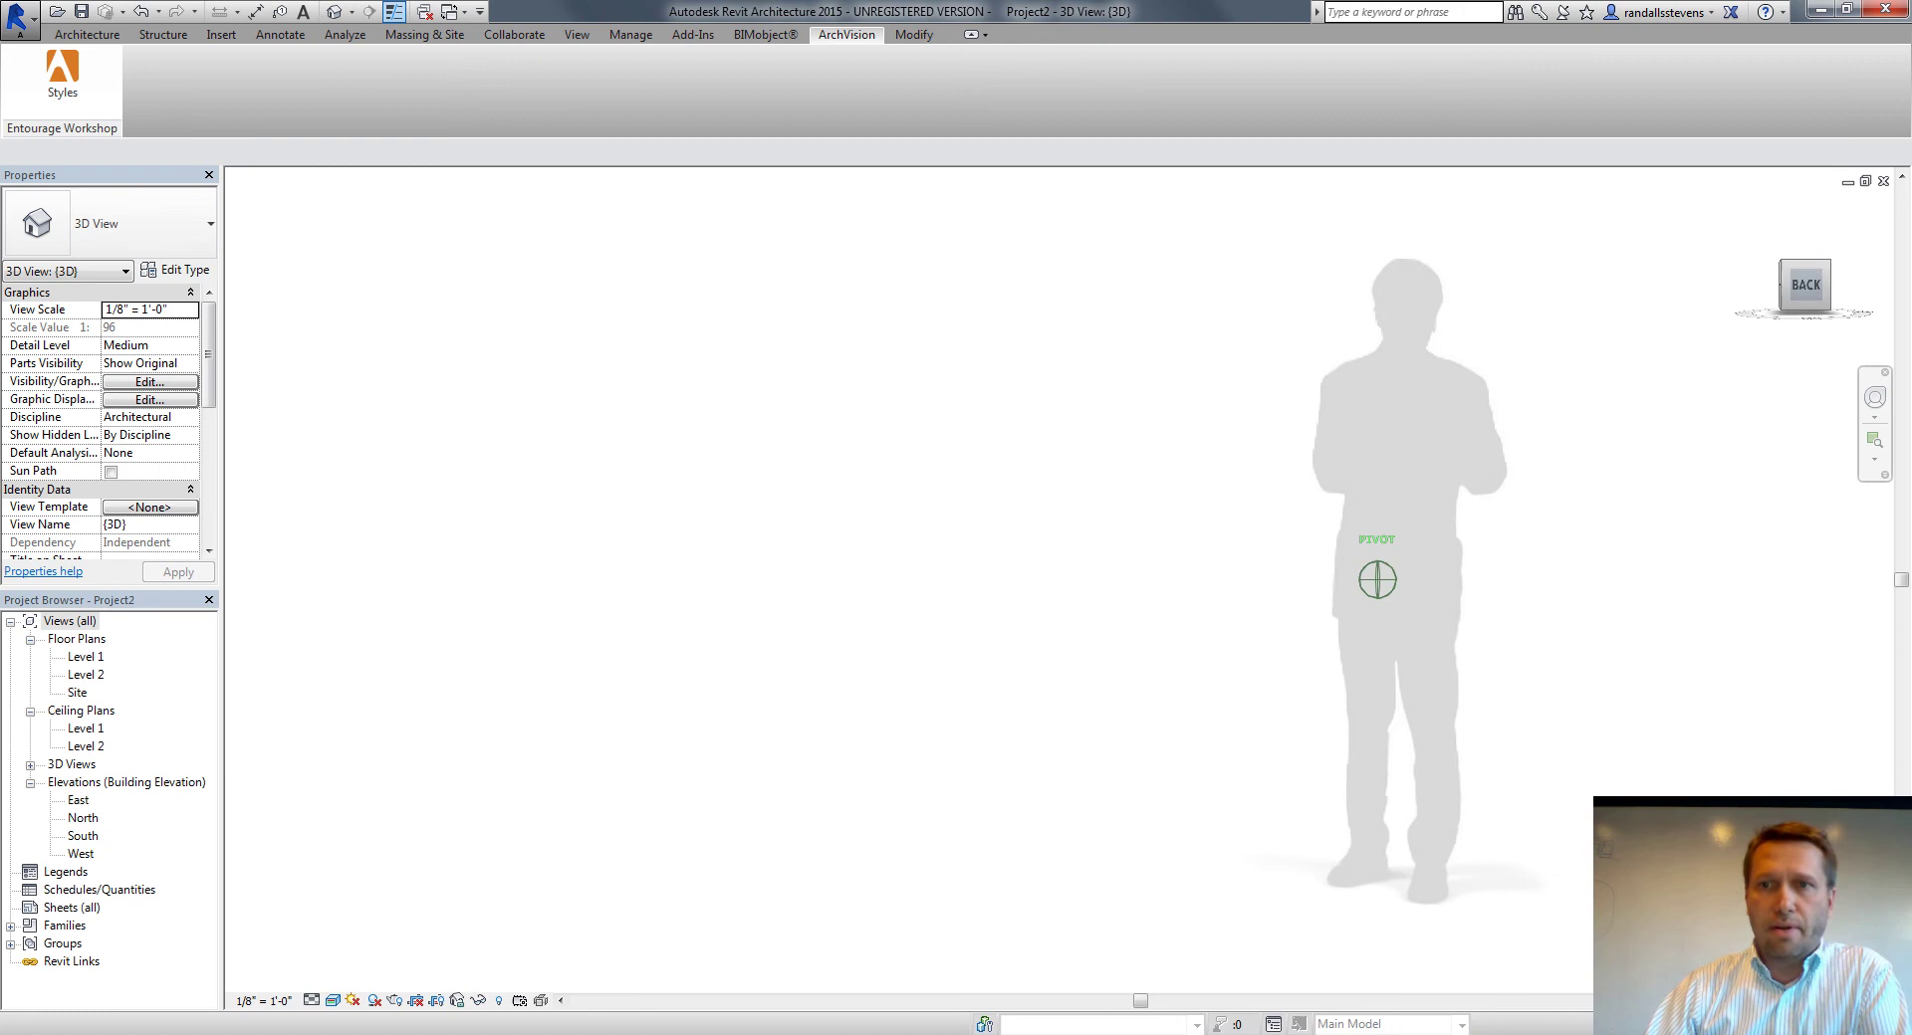
{"action": "left_click", "coordinate": [945, 664]}
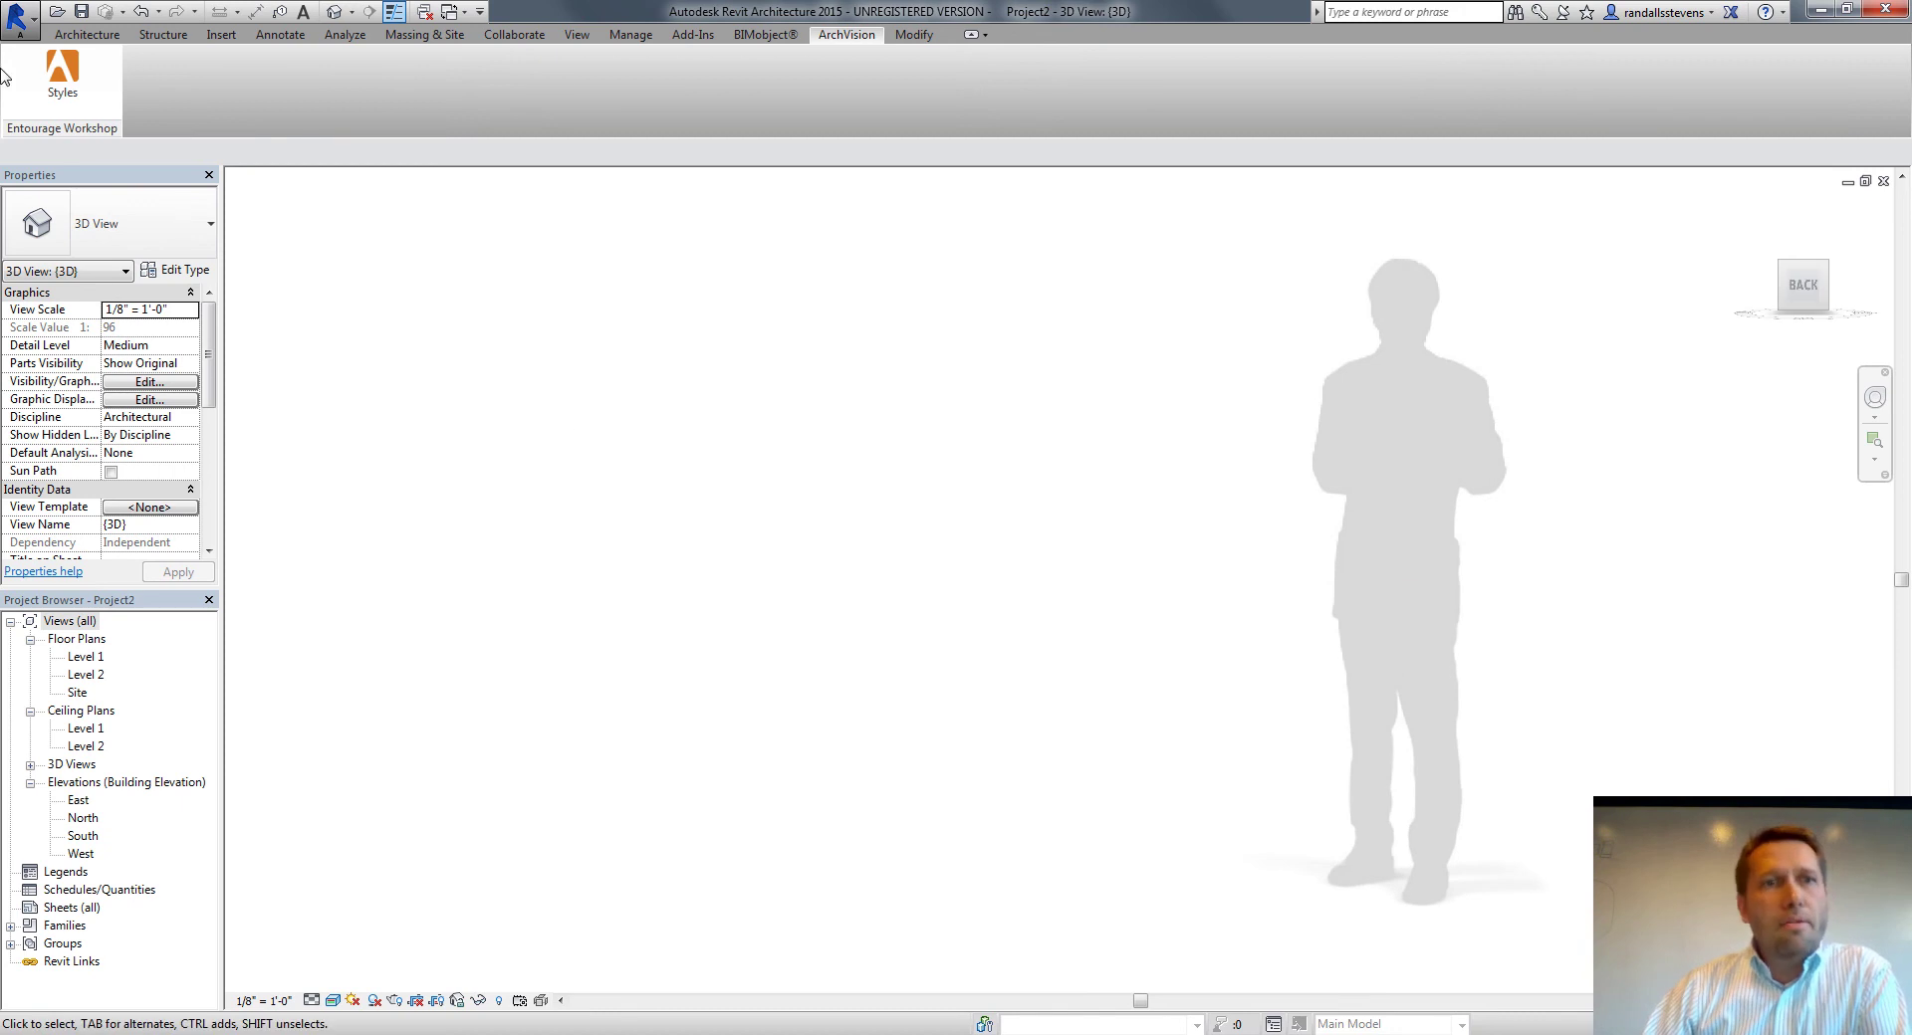
Open rac_advanced_sample_project_new.rvt from Revit's Sample Files folder
{"action": "left_click", "coordinate": [17, 17]}
{"action": "mouse_move", "coordinate": [68, 146]}
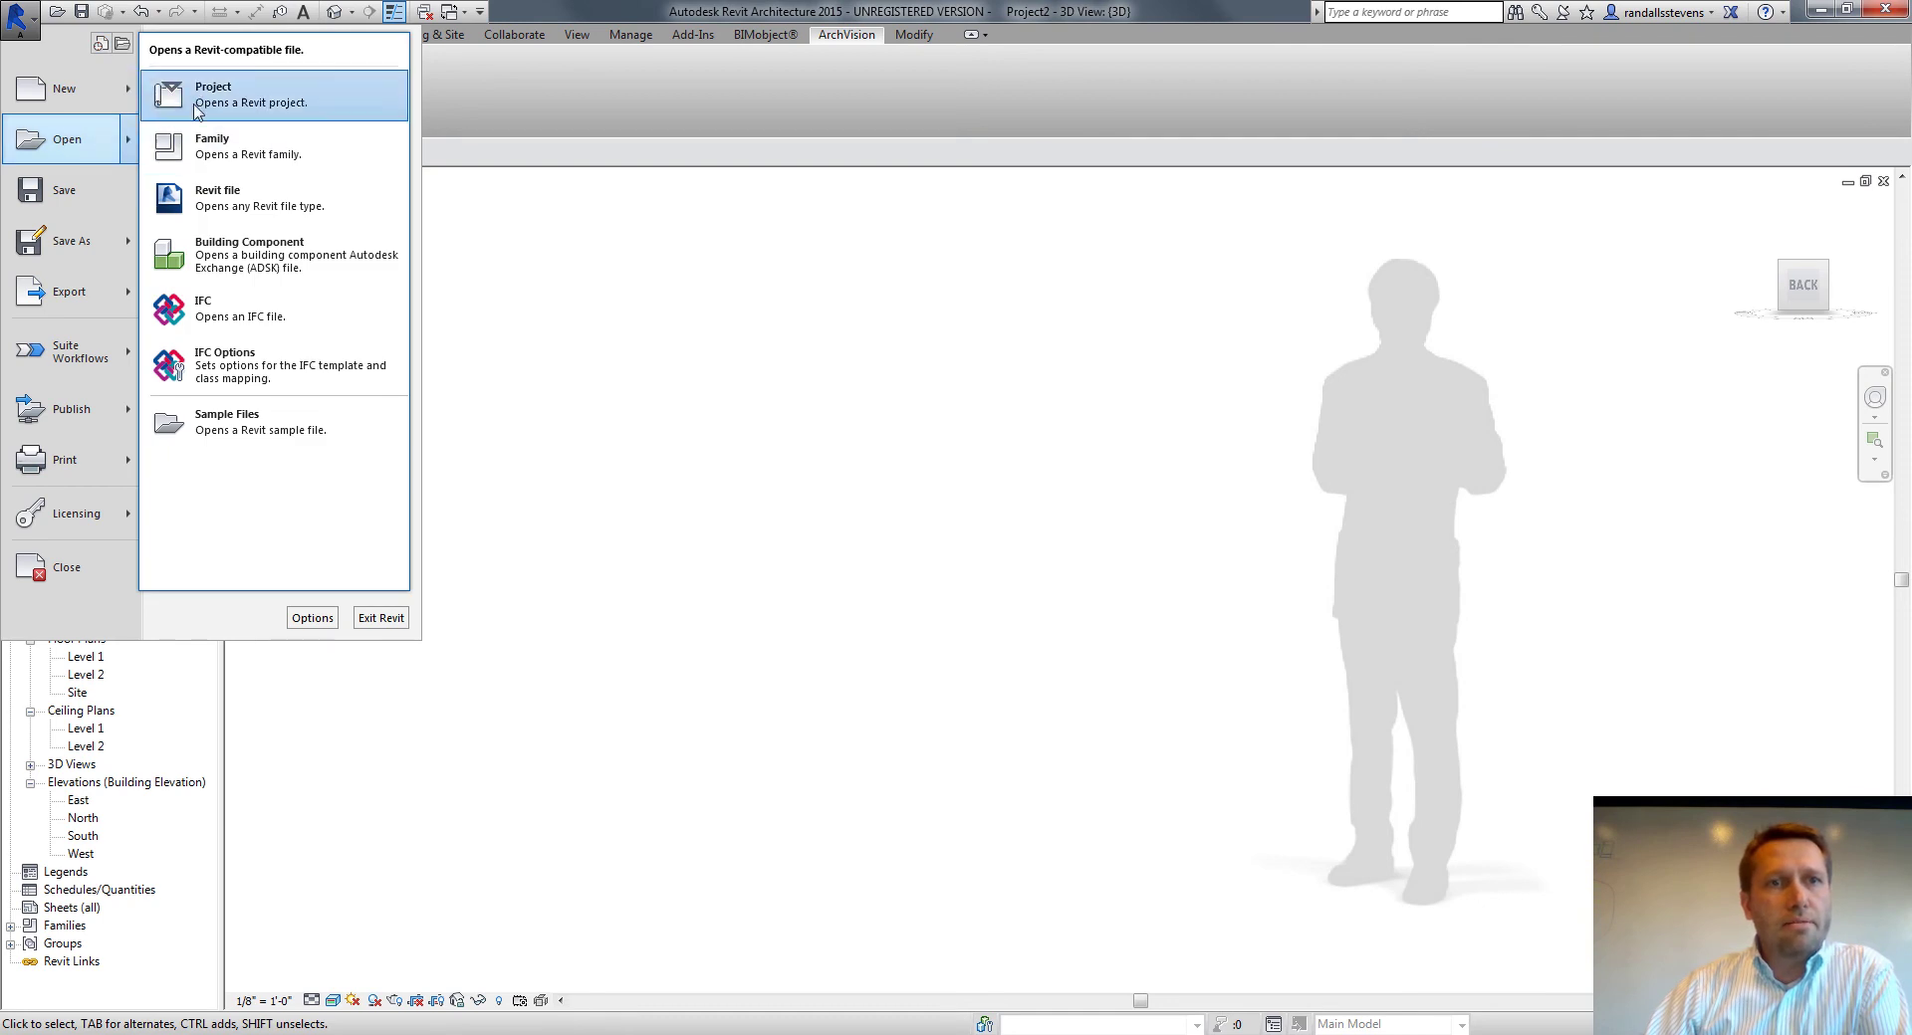
{"action": "left_click", "coordinate": [247, 422]}
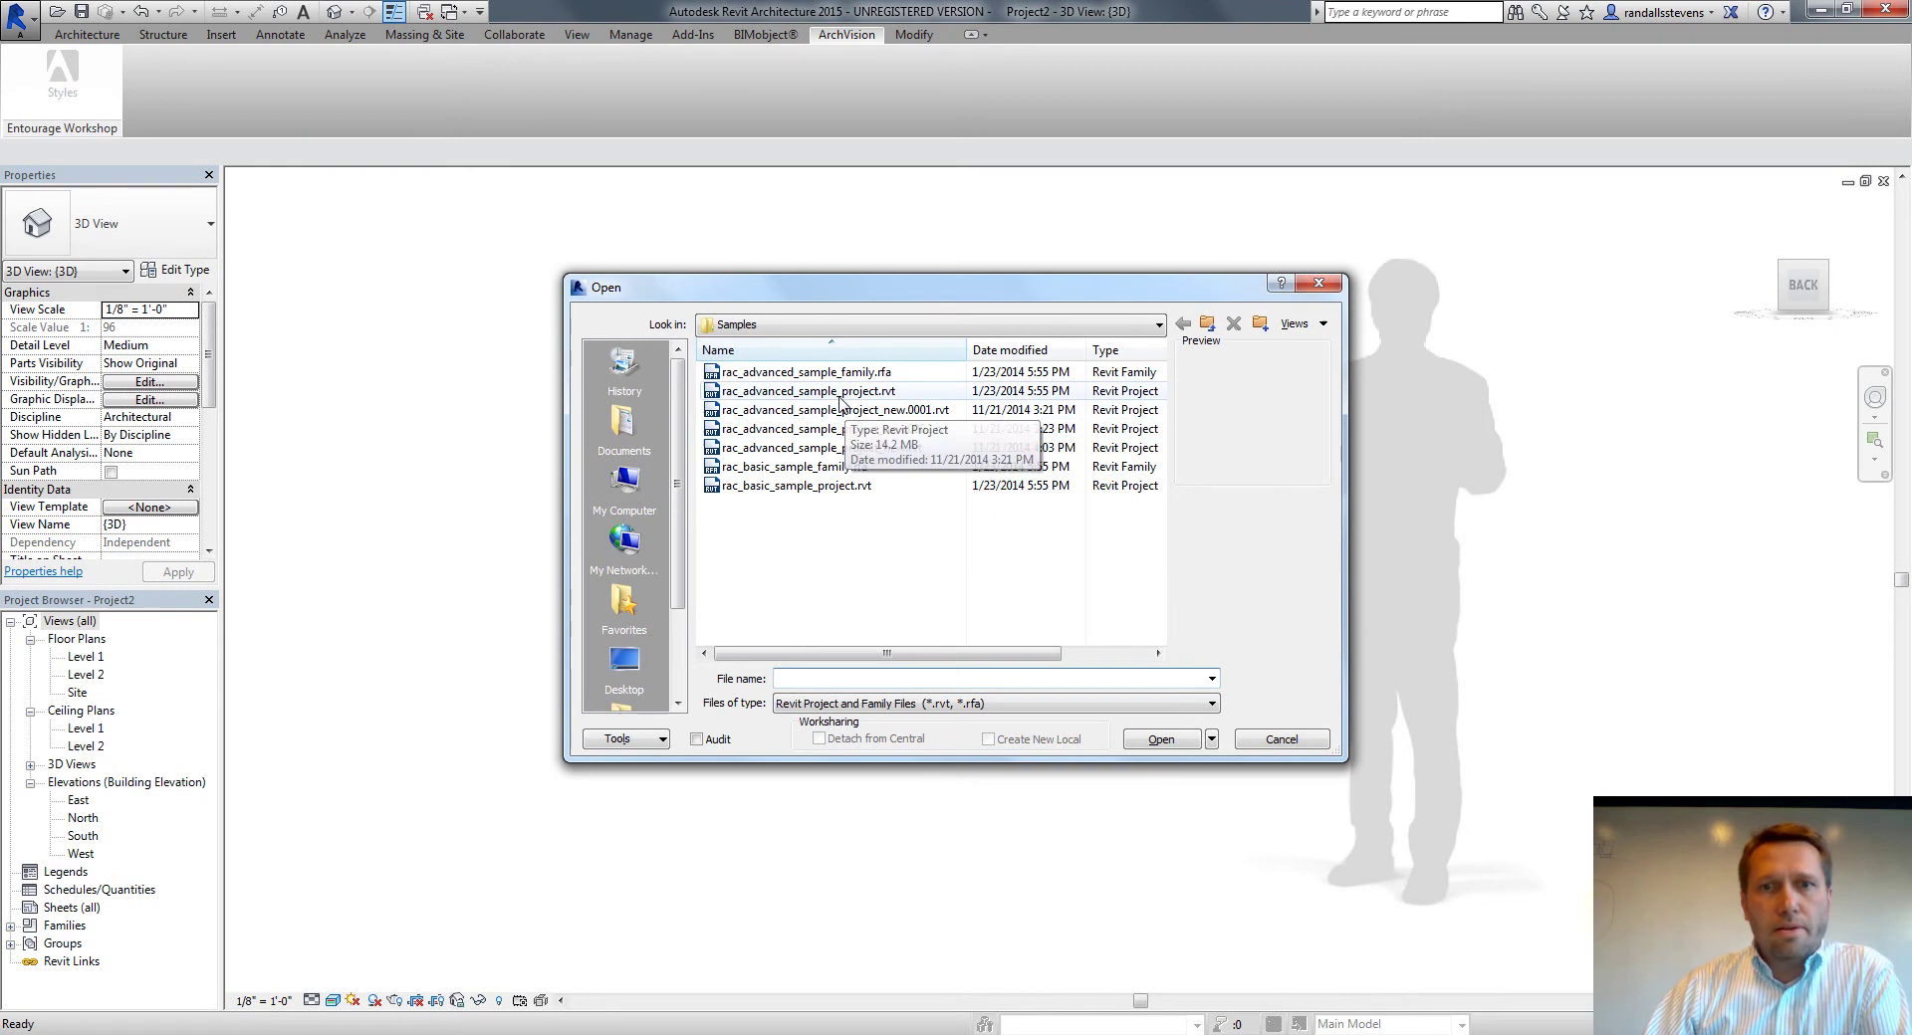
{"action": "double_click", "coordinate": [863, 455]}
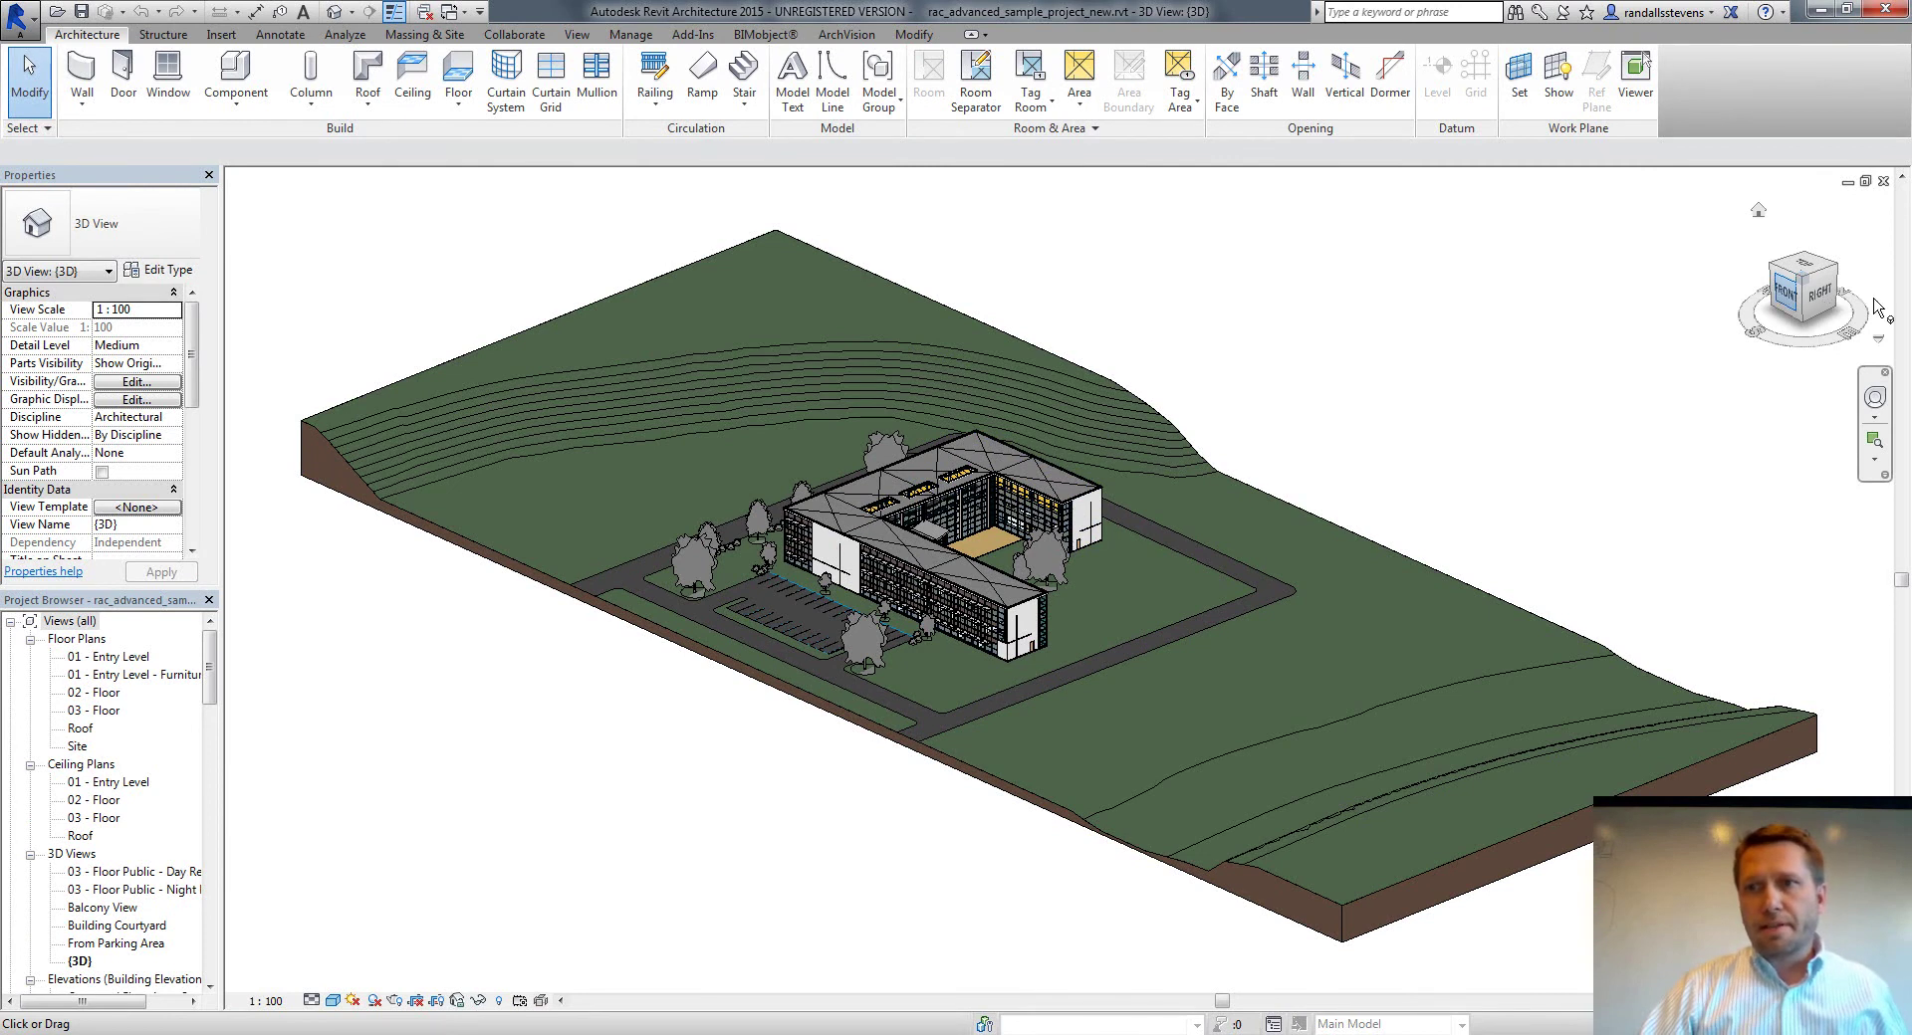
Orbit and zoom toward the L-shaped building, try Realistic, return to Shaded, and scroll the Project Browser
{"action": "mouse_move", "coordinate": [1877, 305]}
{"action": "left_mouse_down"}
{"action": "mouse_move", "coordinate": [1822, 358]}
{"action": "mouse_move", "coordinate": [1772, 309]}
{"action": "left_mouse_up"}
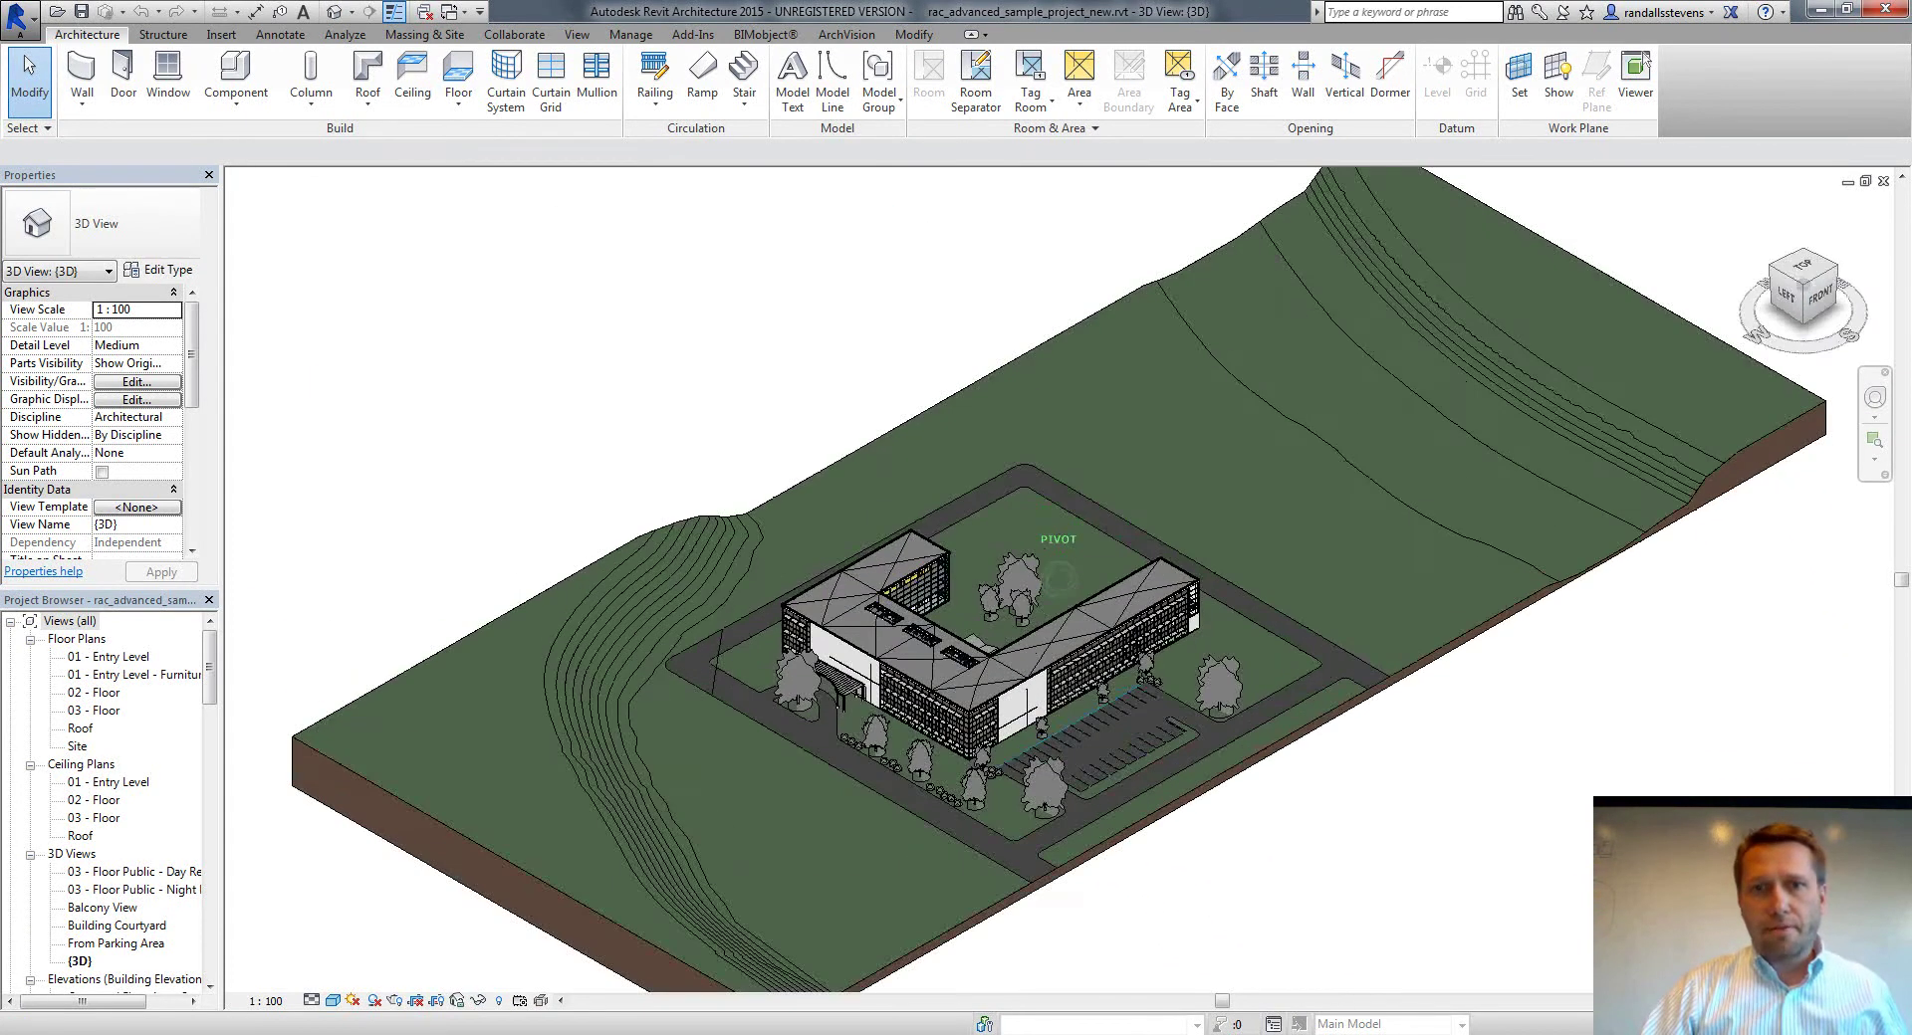
{"action": "scroll", "coordinate": [985, 758], "scroll_direction": "up", "scroll_amount": 5}
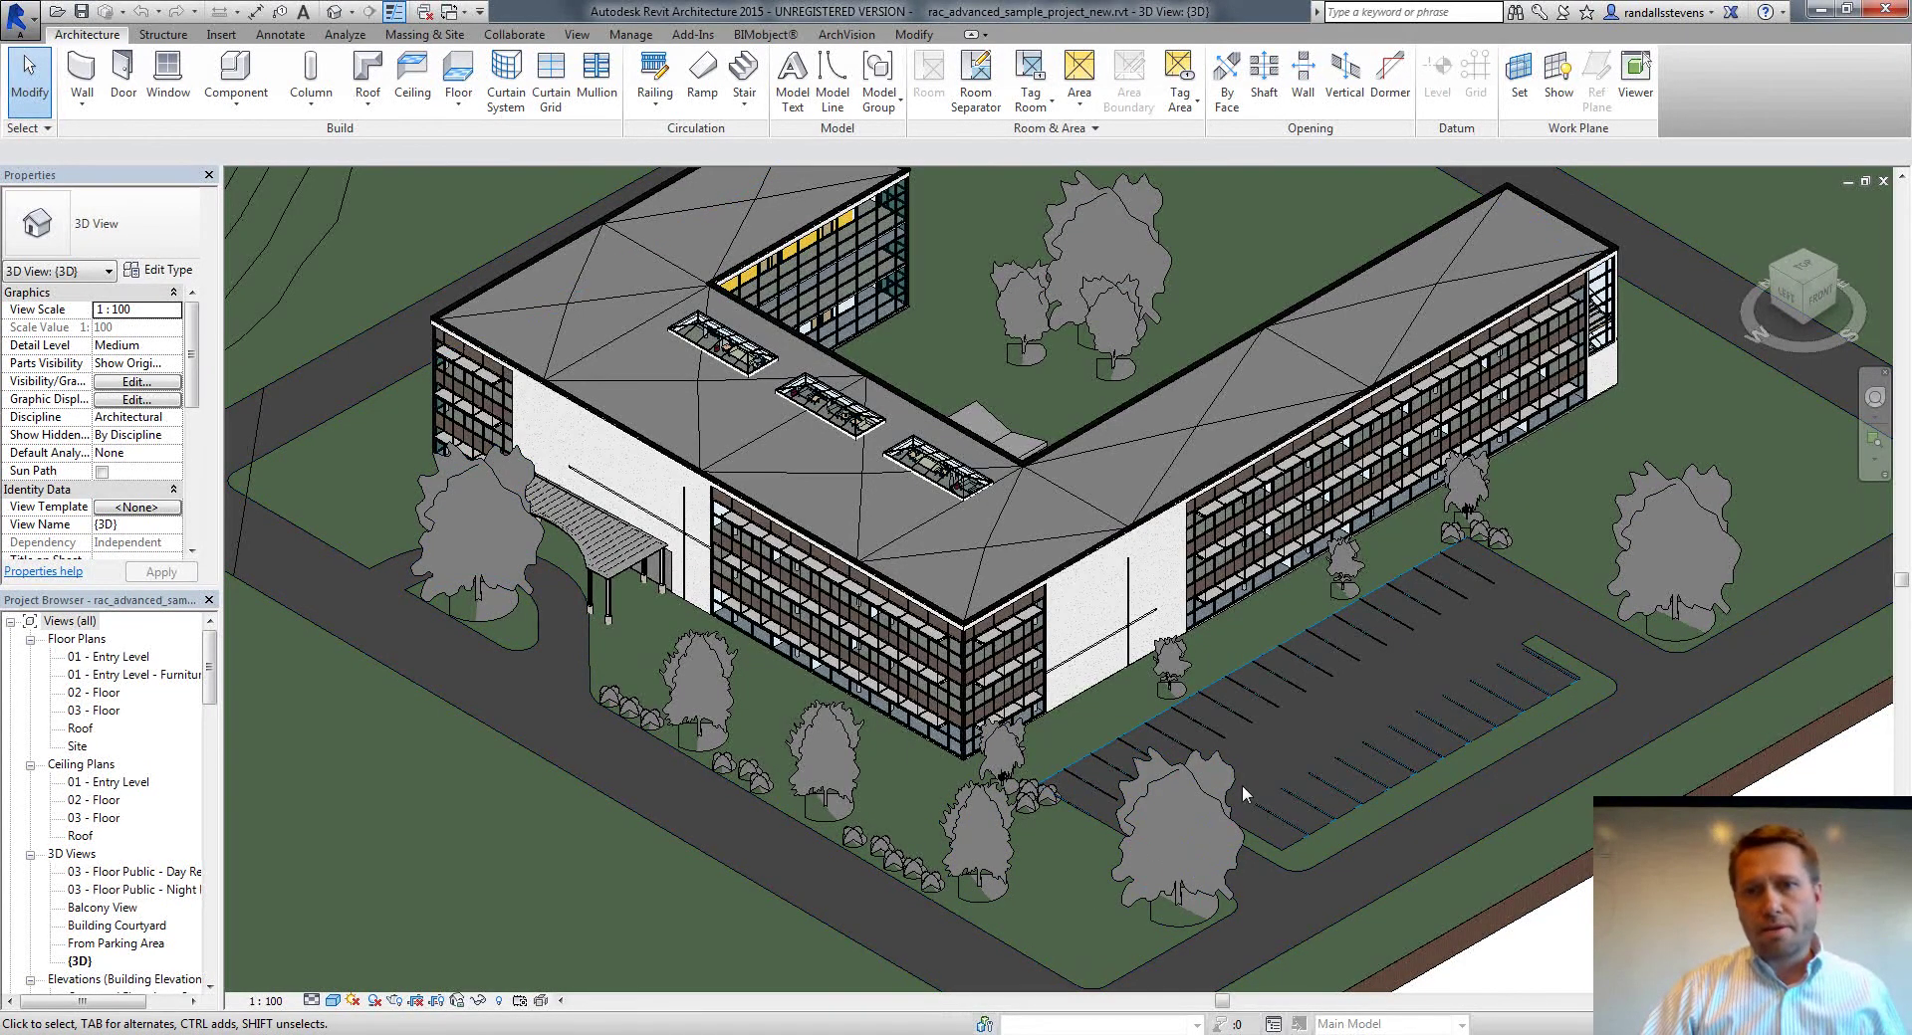
{"action": "left_click", "coordinate": [333, 1001]}
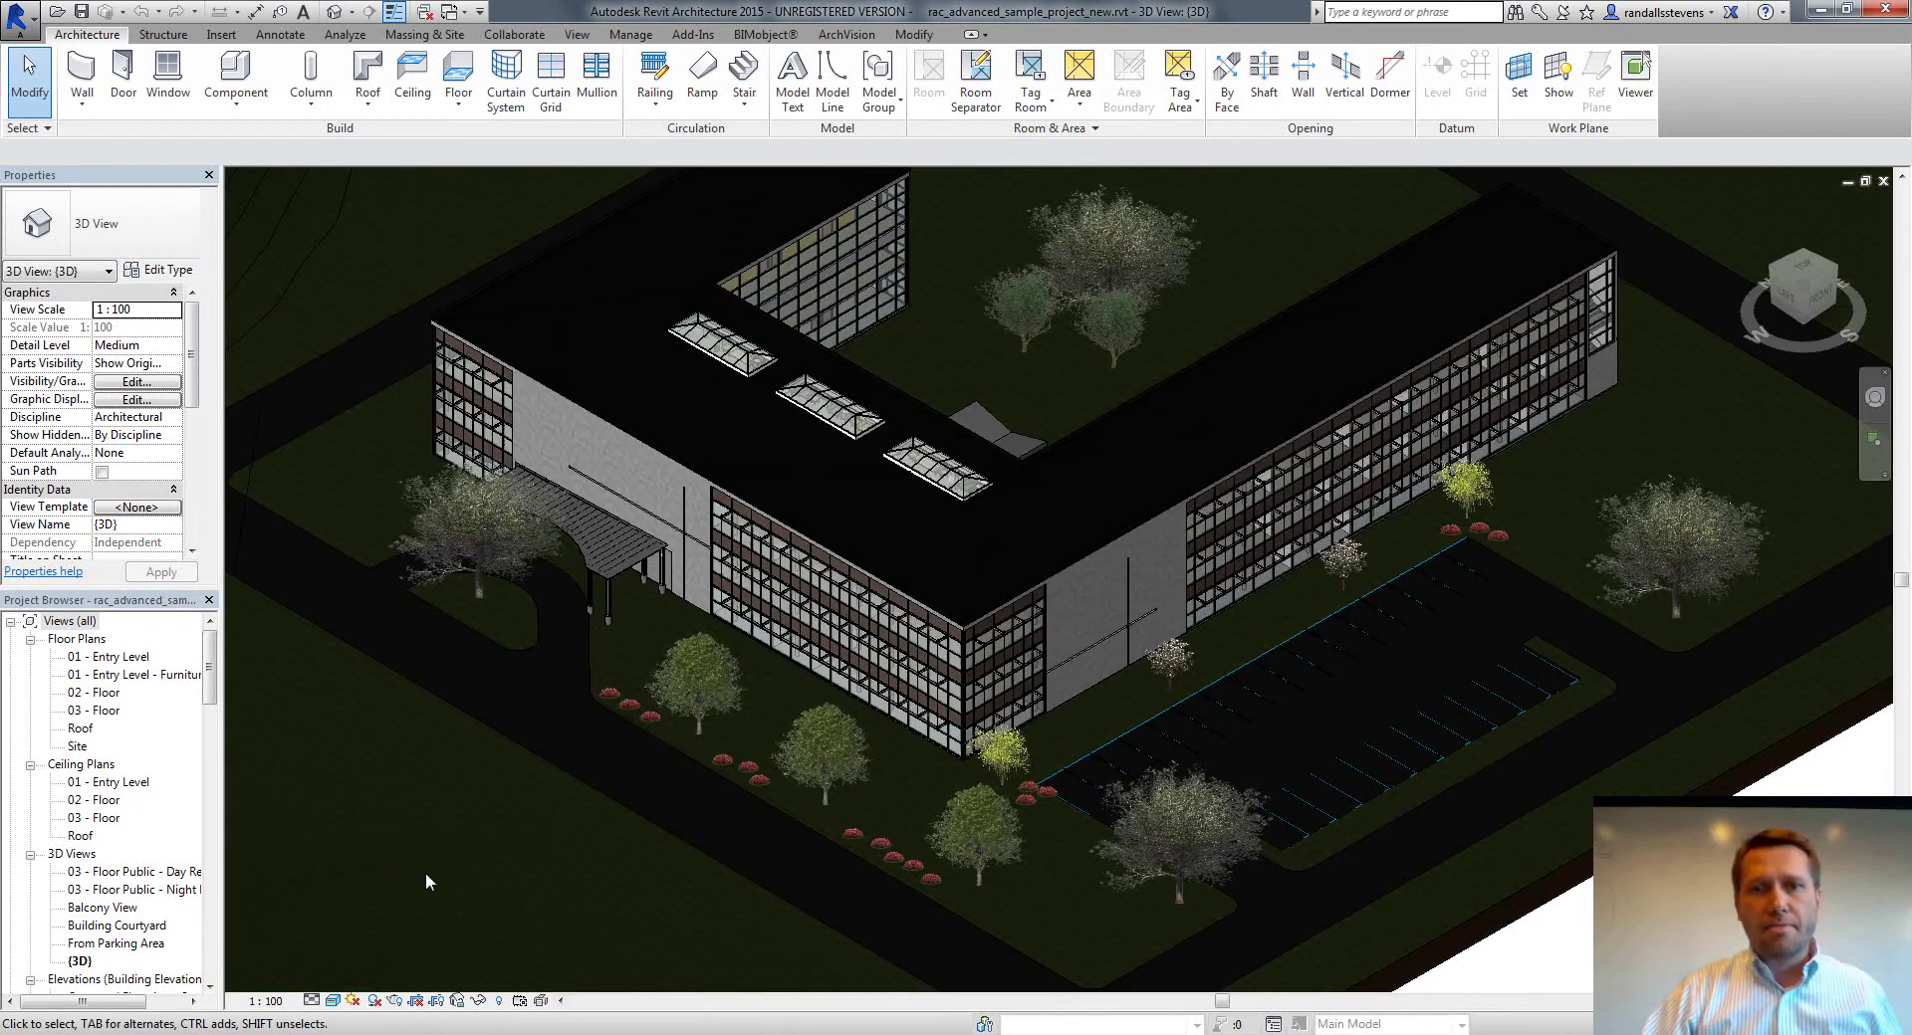
{"action": "left_click", "coordinate": [335, 1001]}
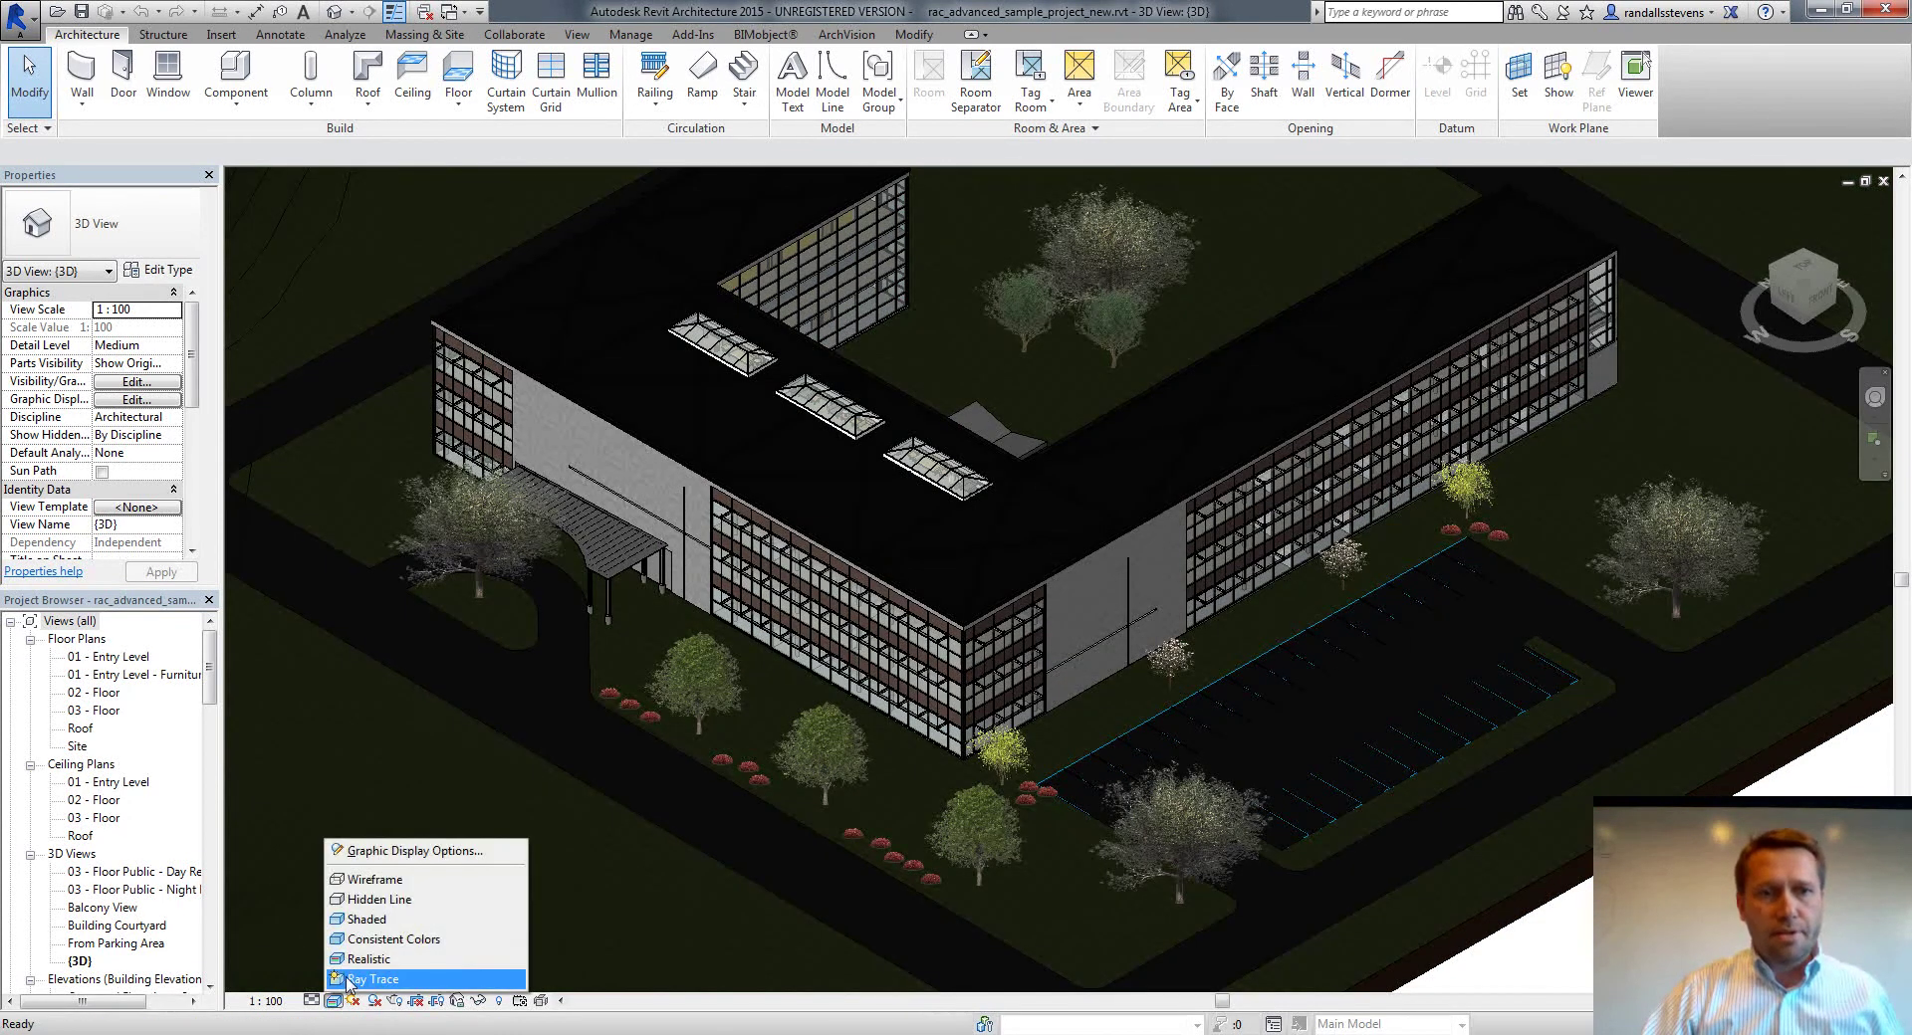
{"action": "left_click", "coordinate": [380, 931]}
{"action": "mouse_move", "coordinate": [218, 677]}
{"action": "left_mouse_down"}
{"action": "mouse_move", "coordinate": [210, 757]}
{"action": "mouse_move", "coordinate": [208, 703]}
{"action": "left_mouse_up"}
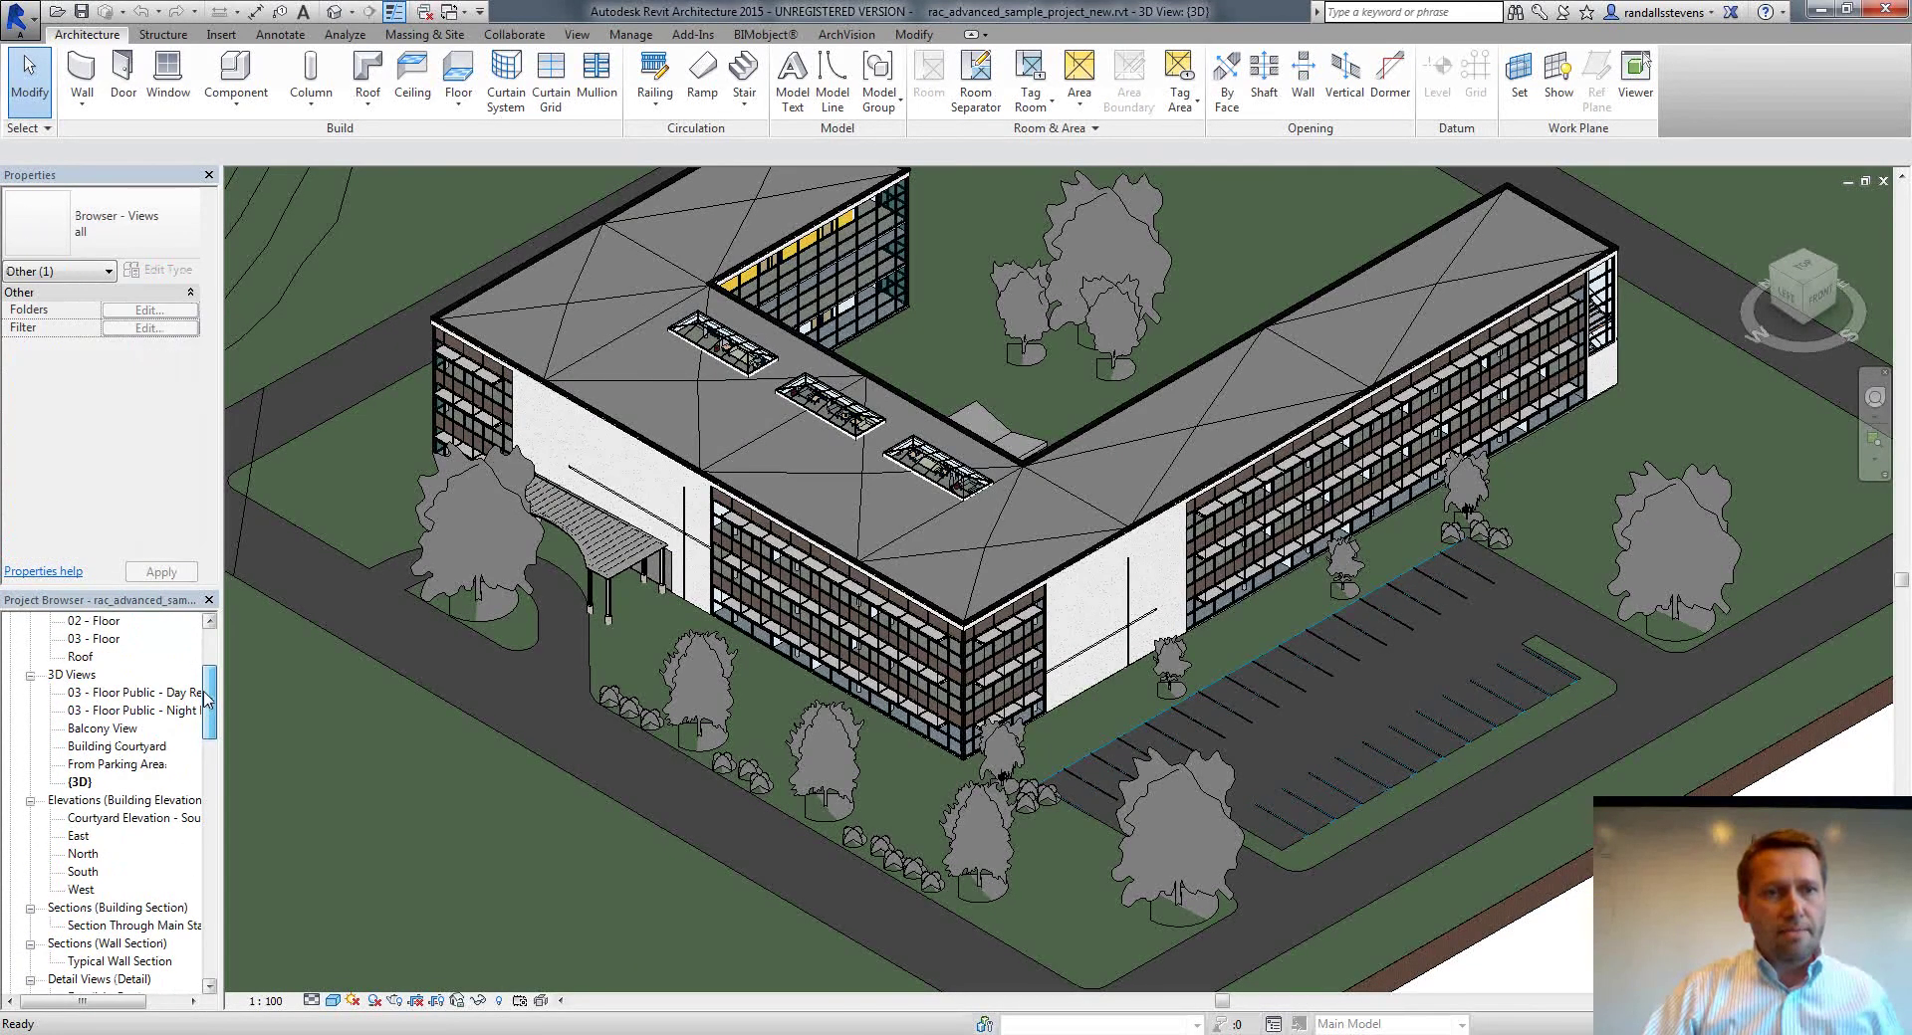
{"action": "double_click", "coordinate": [116, 765]}
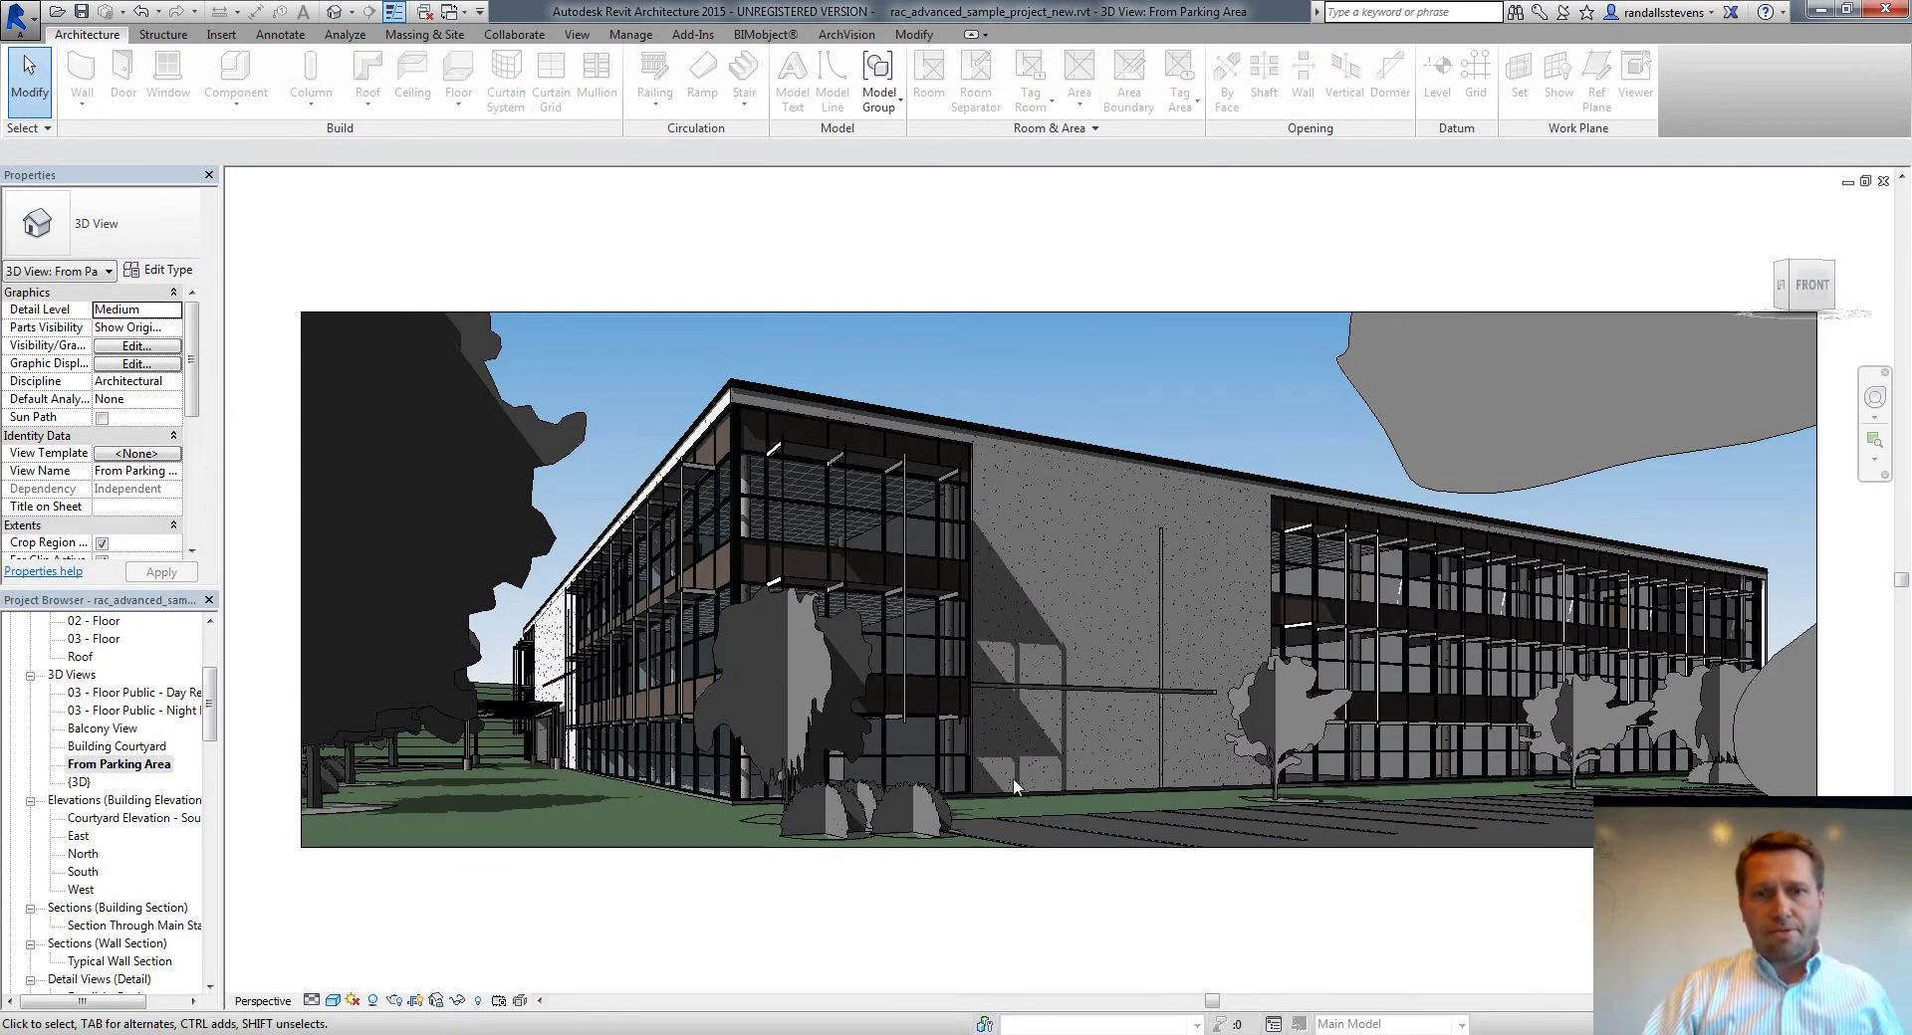
{"action": "left_click", "coordinate": [336, 1001]}
{"action": "left_click", "coordinate": [366, 959]}
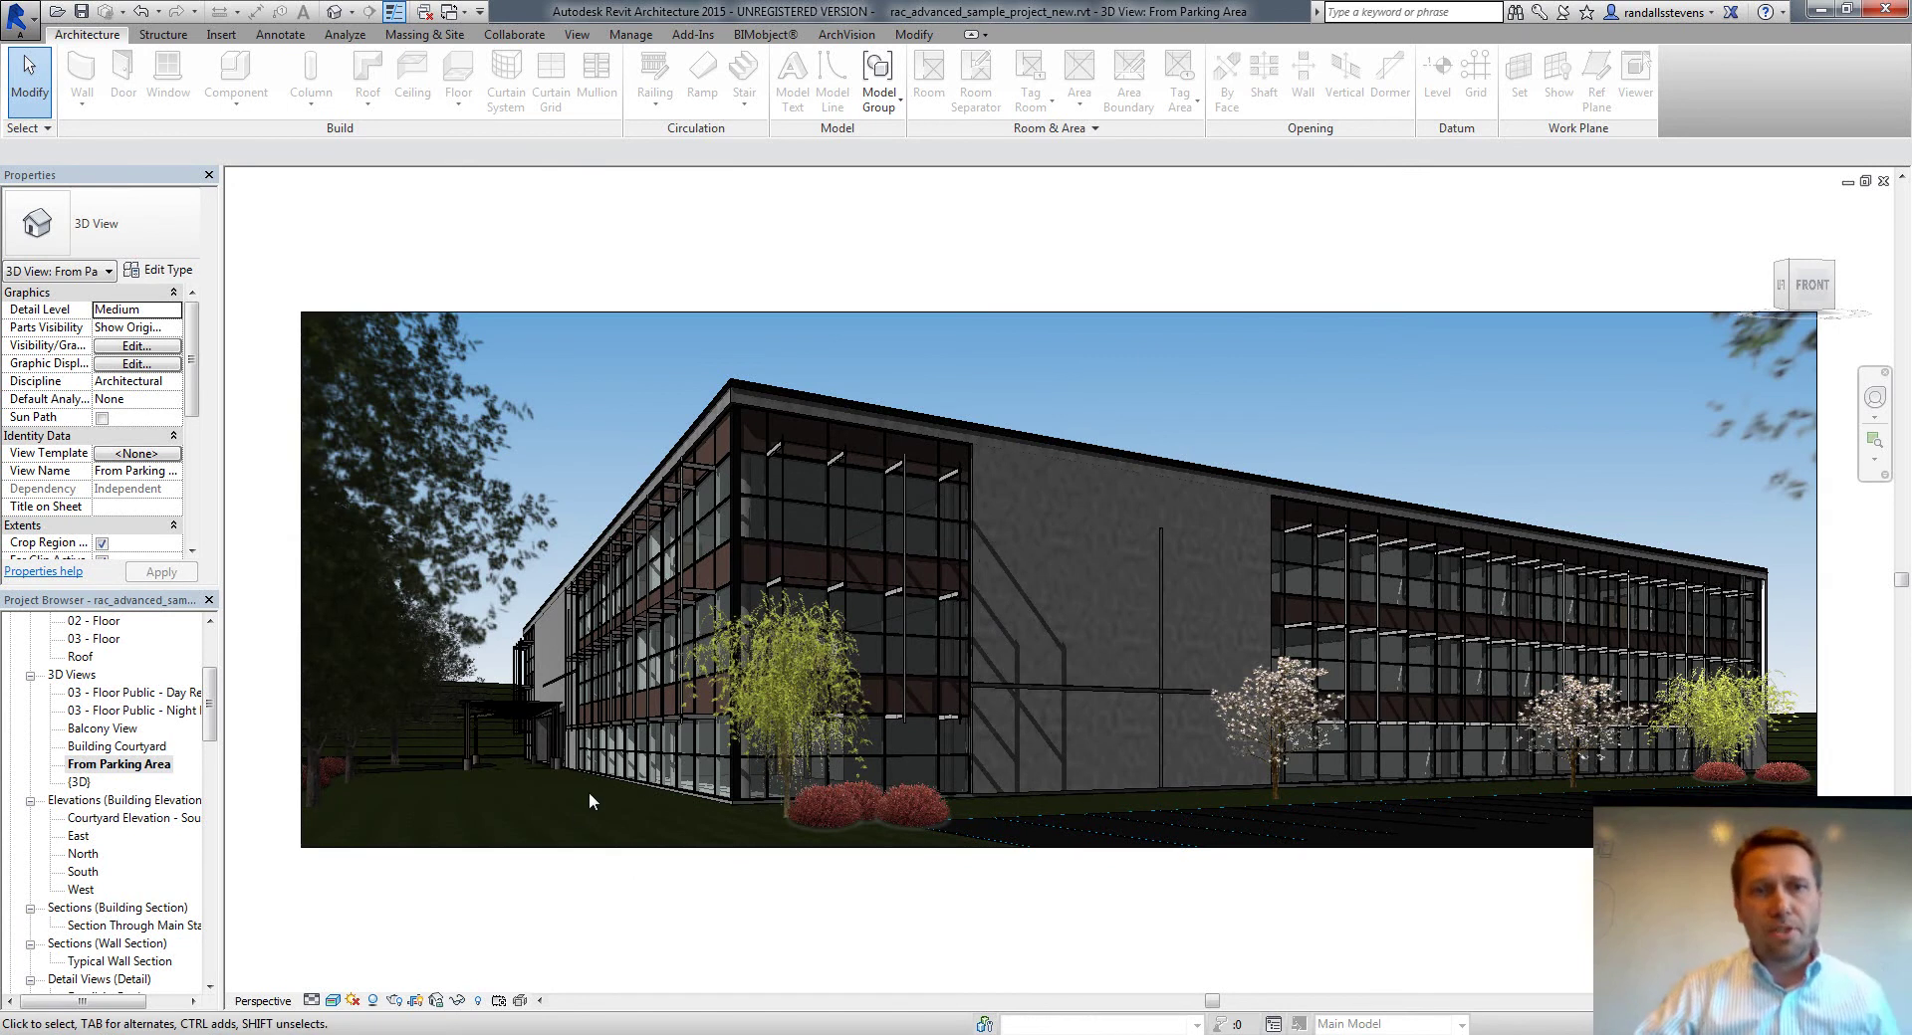
{"action": "left_click", "coordinate": [1883, 181]}
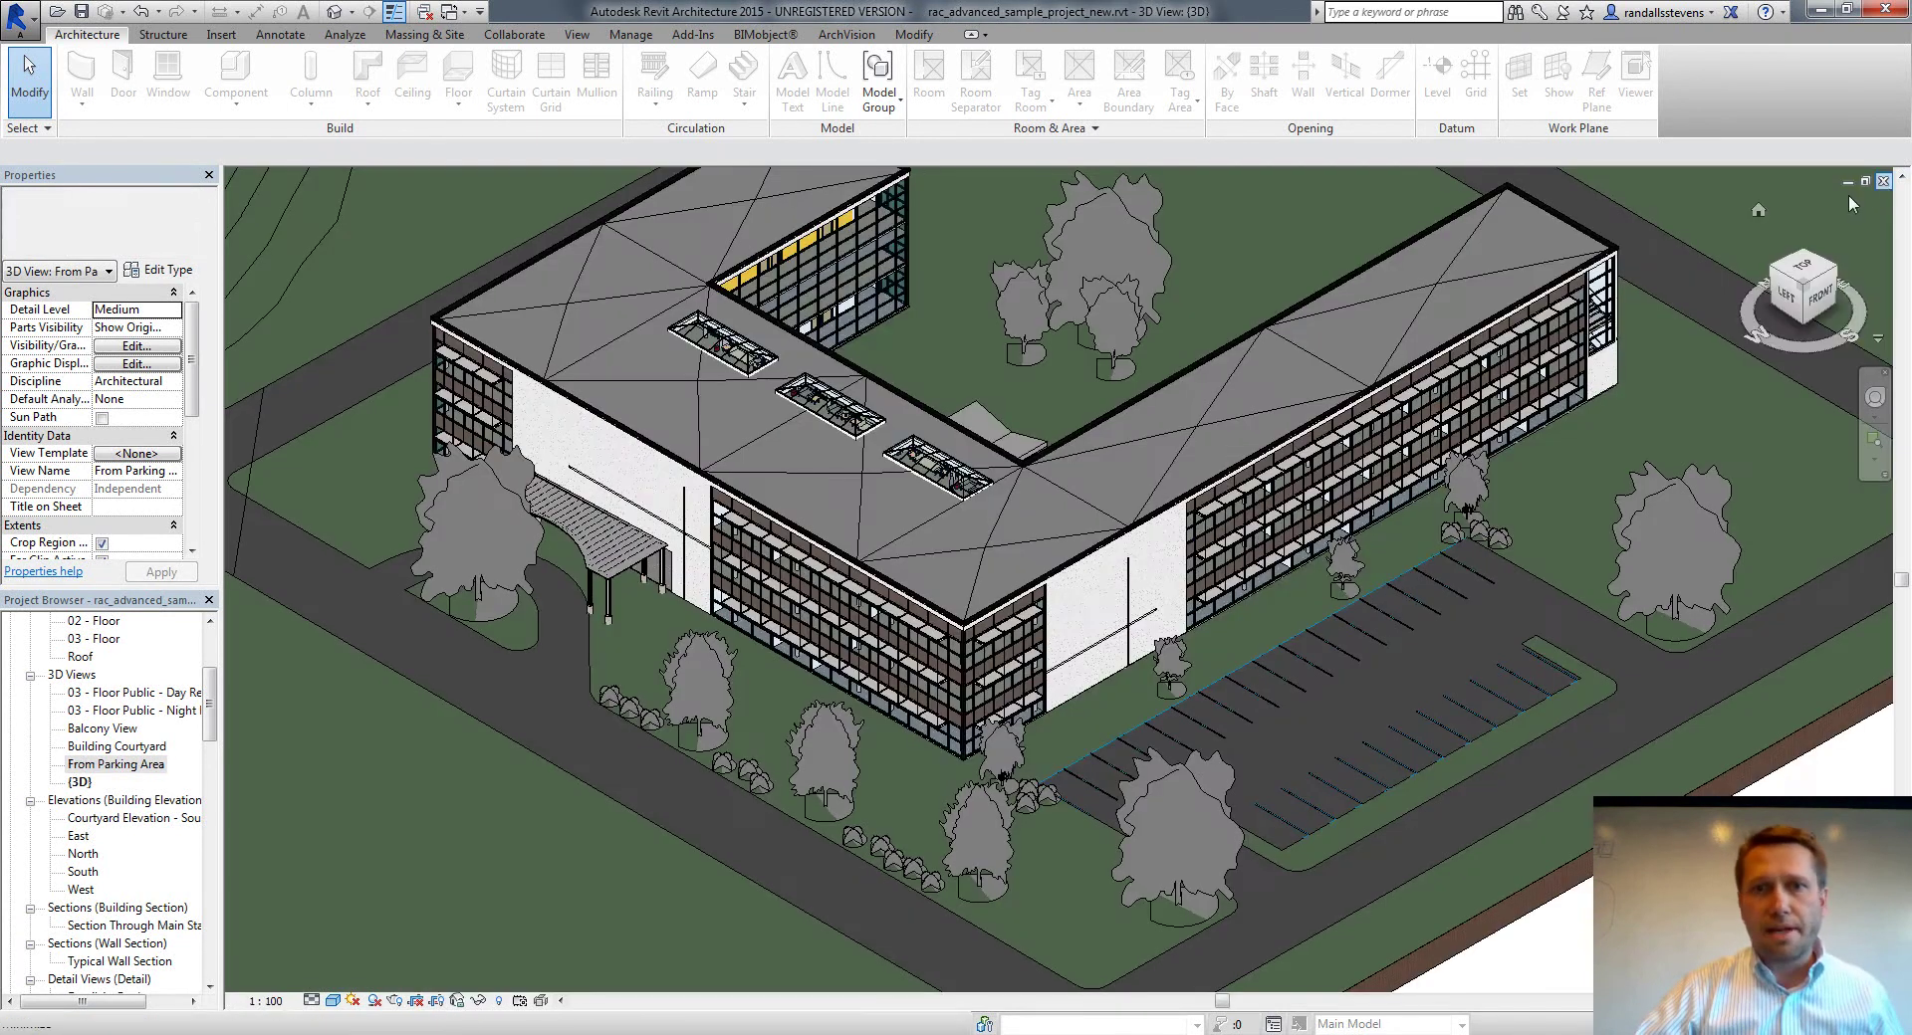
In Entourage Workshop's Styles page, add a new style and start naming it Trees - Red
{"action": "left_click", "coordinate": [848, 35]}
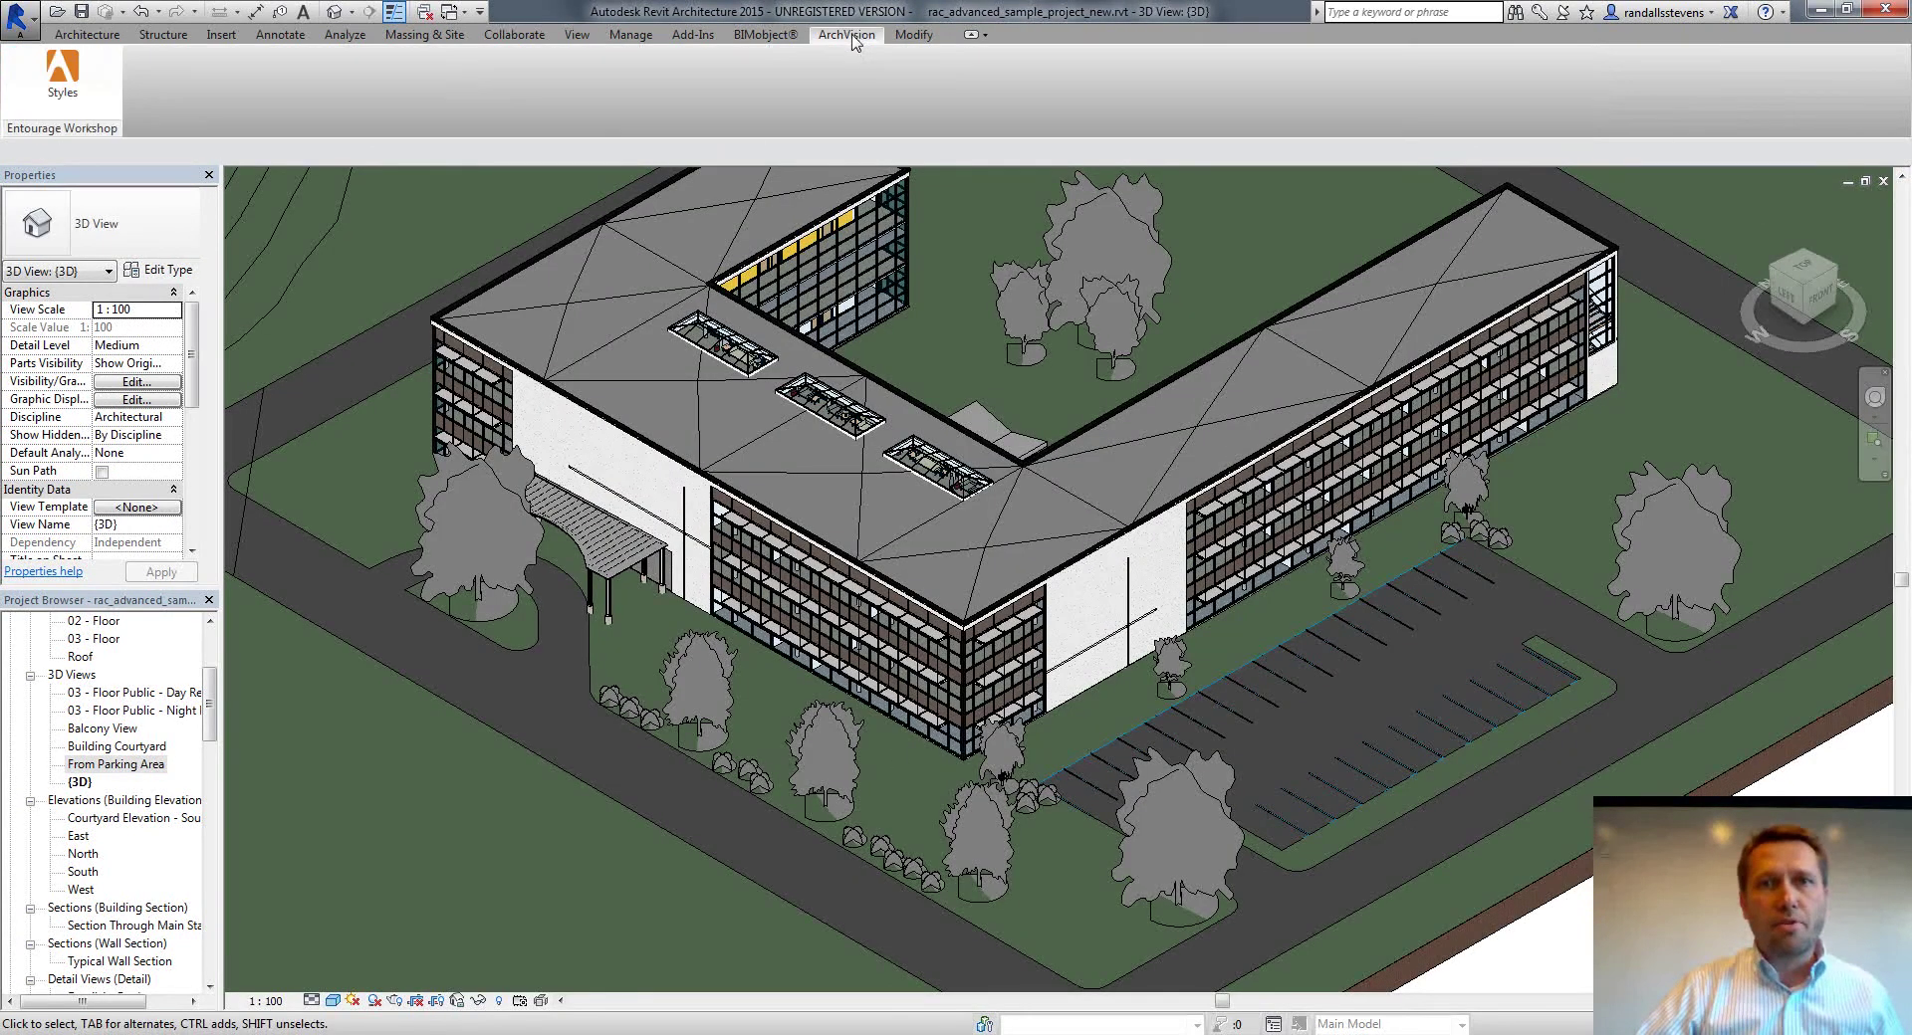
{"action": "left_click", "coordinate": [113, 102]}
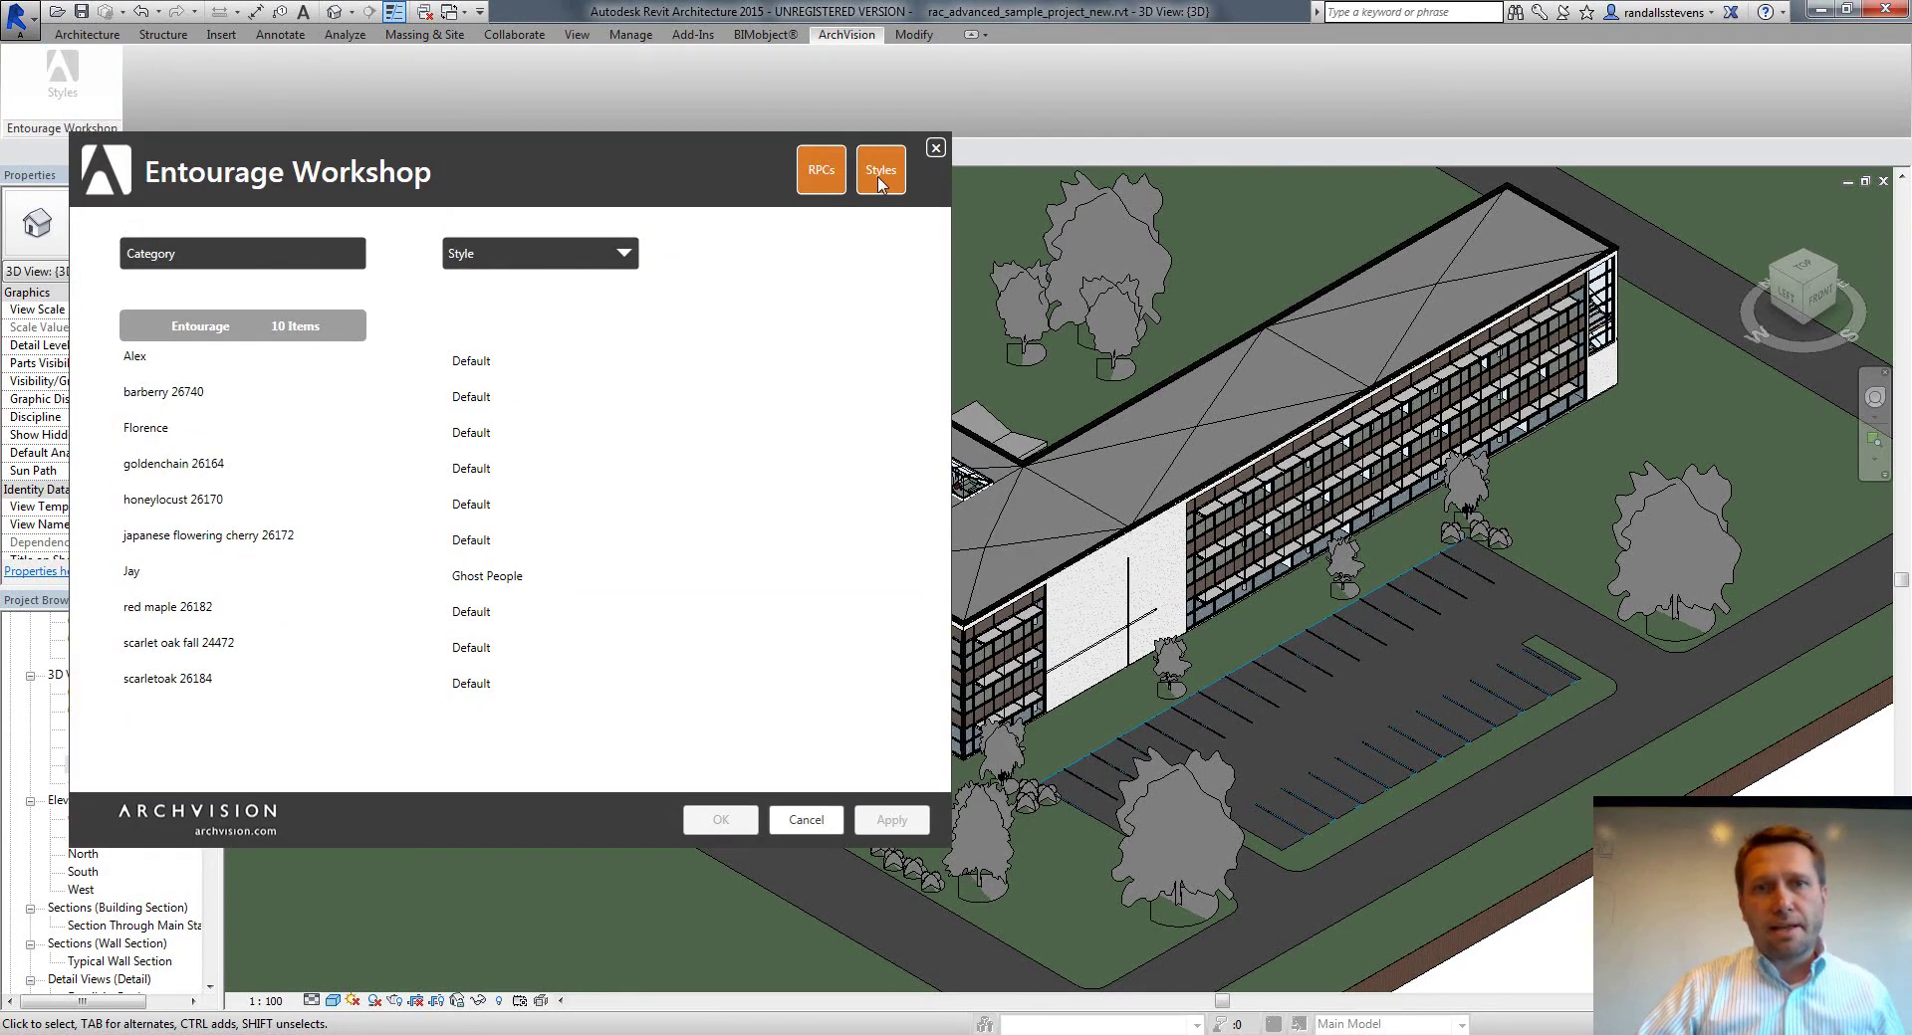
{"action": "left_click", "coordinate": [880, 182]}
{"action": "left_click", "coordinate": [158, 273]}
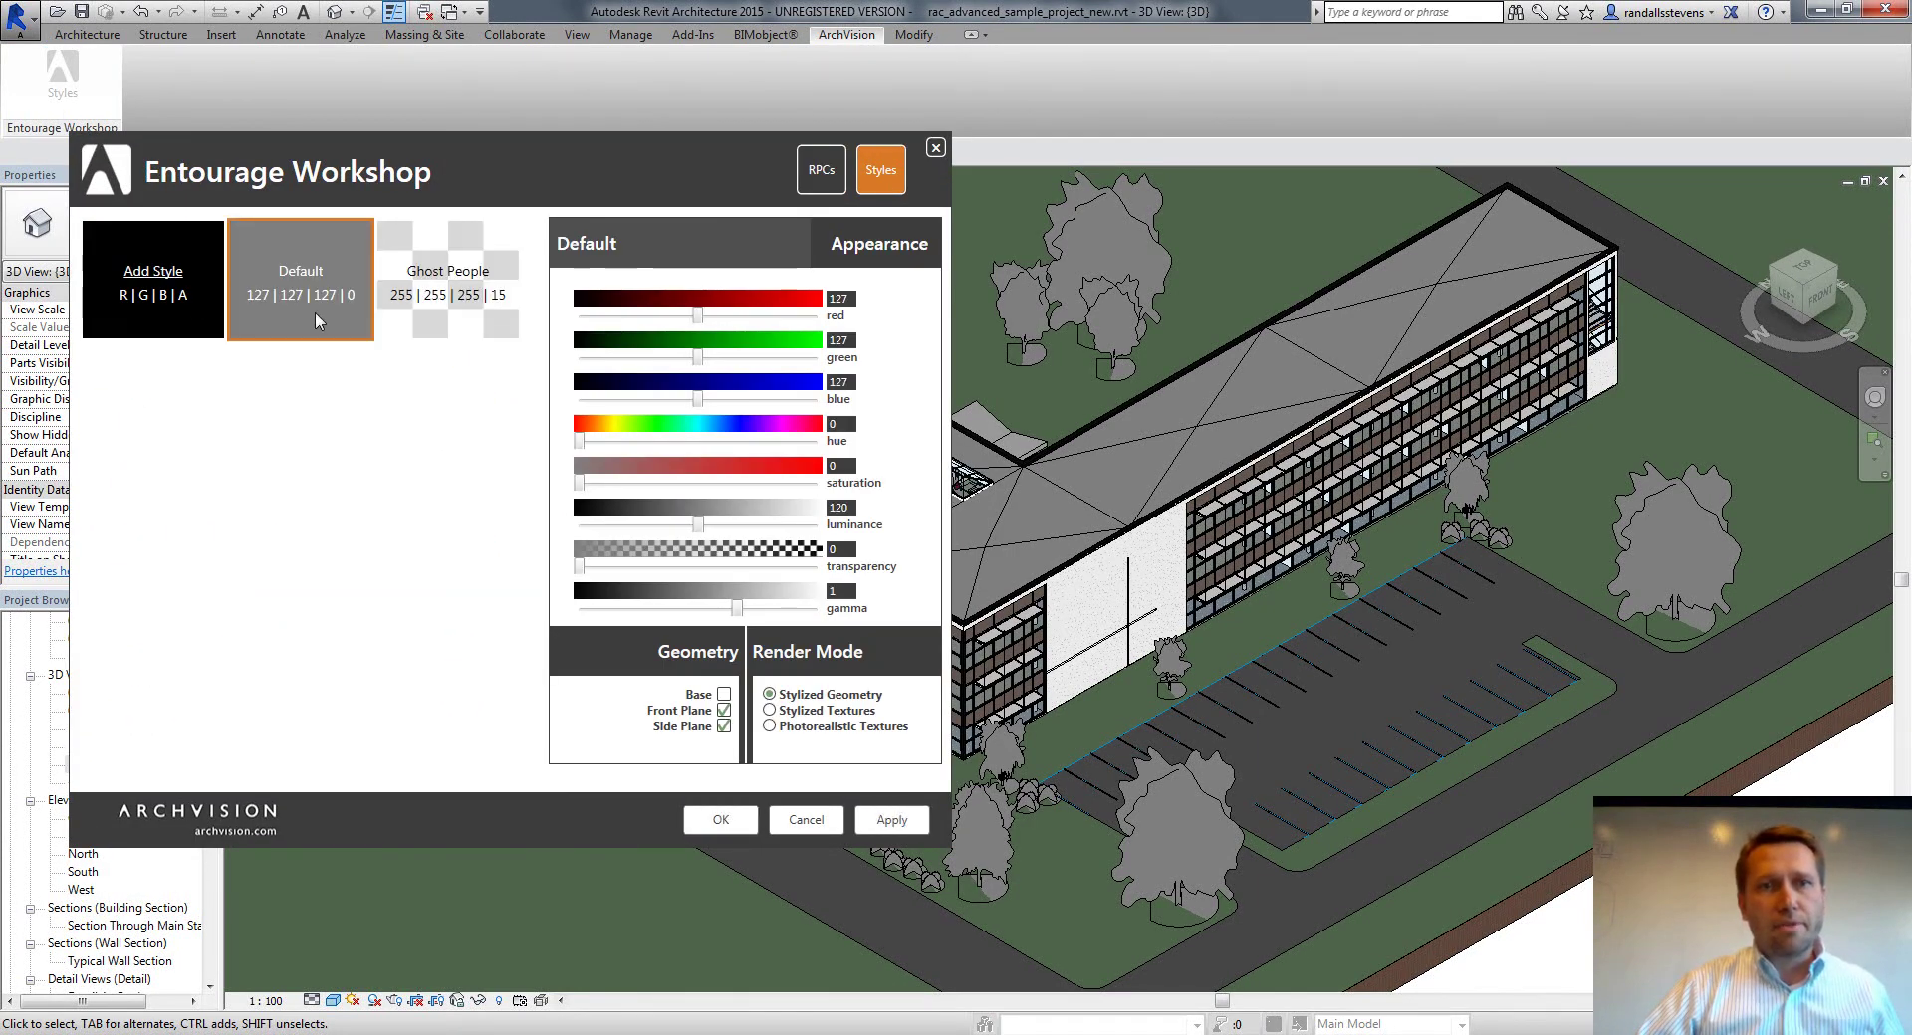
{"action": "double_click", "coordinate": [587, 244]}
{"action": "type", "text": "Trees - Red"}
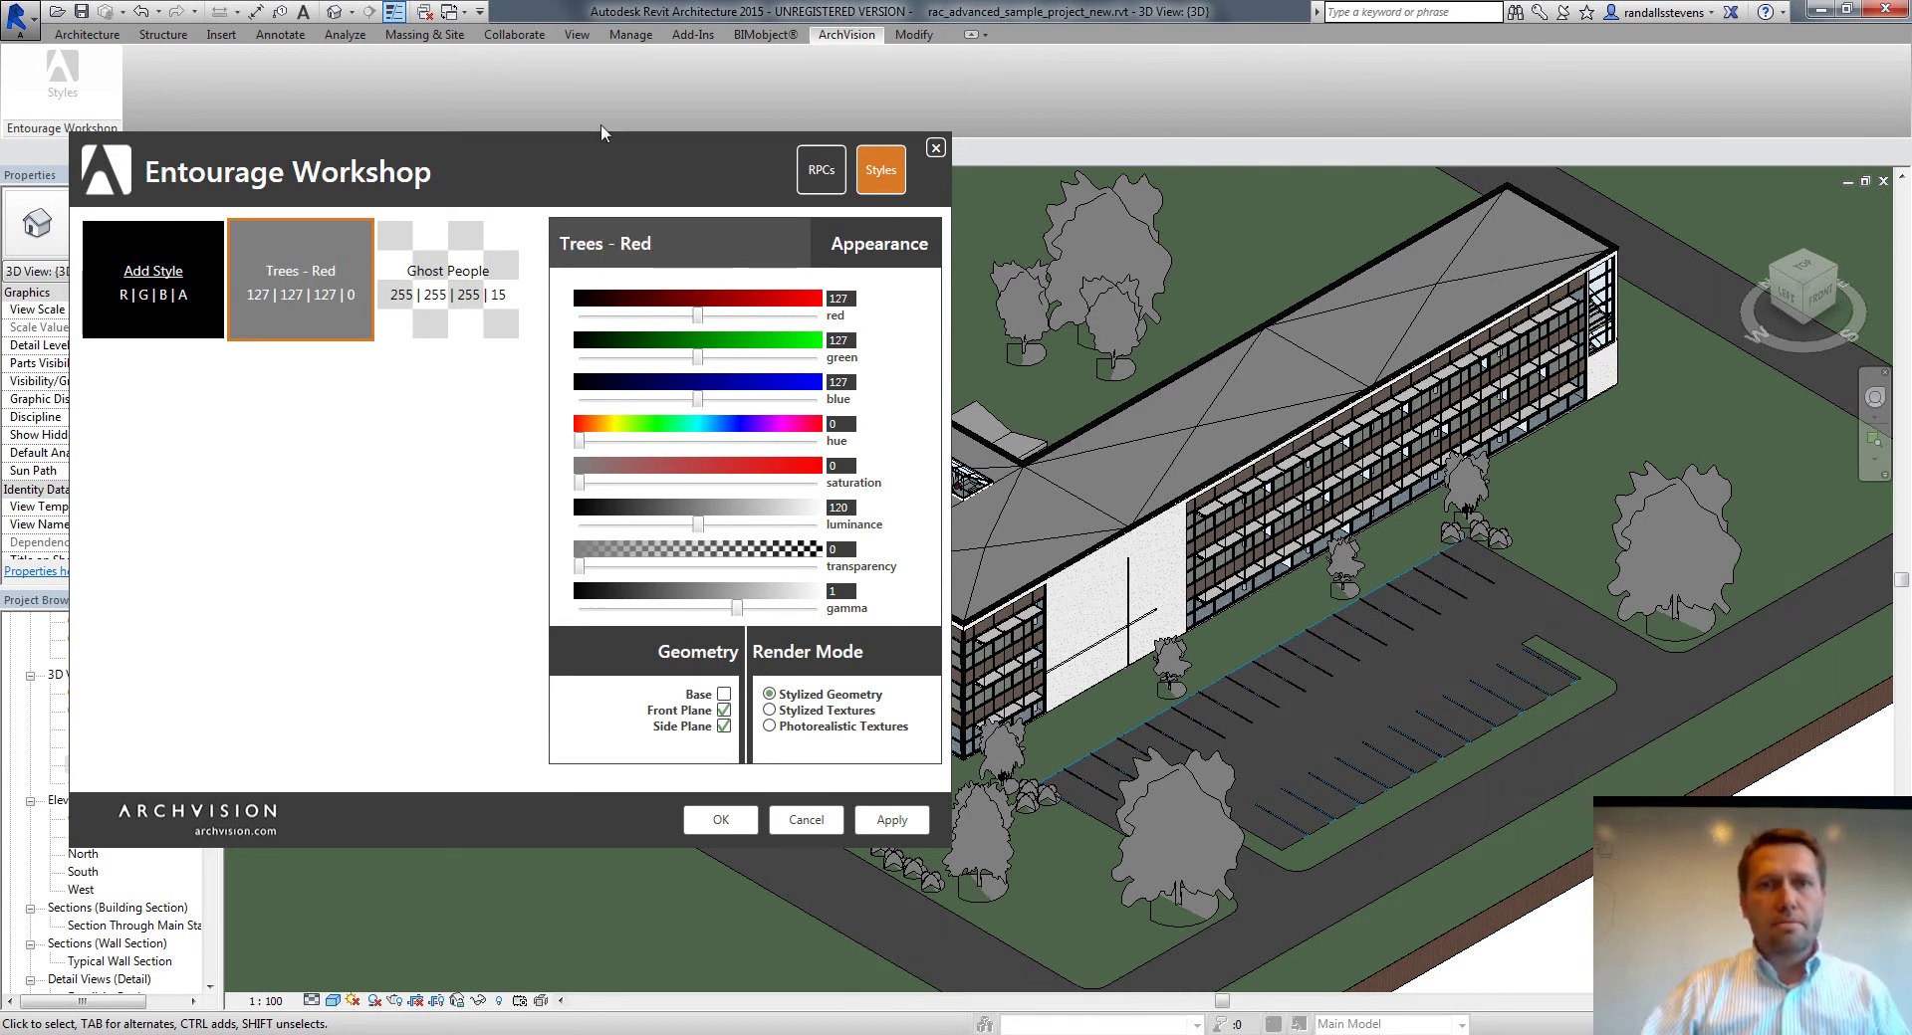
Make Trees - Red pure red (255|0|0) with transparency 12, and apply it
{"action": "left_click_drag", "start_coordinate": [699, 316], "coordinate": [816, 316]}
{"action": "left_click", "coordinate": [587, 358]}
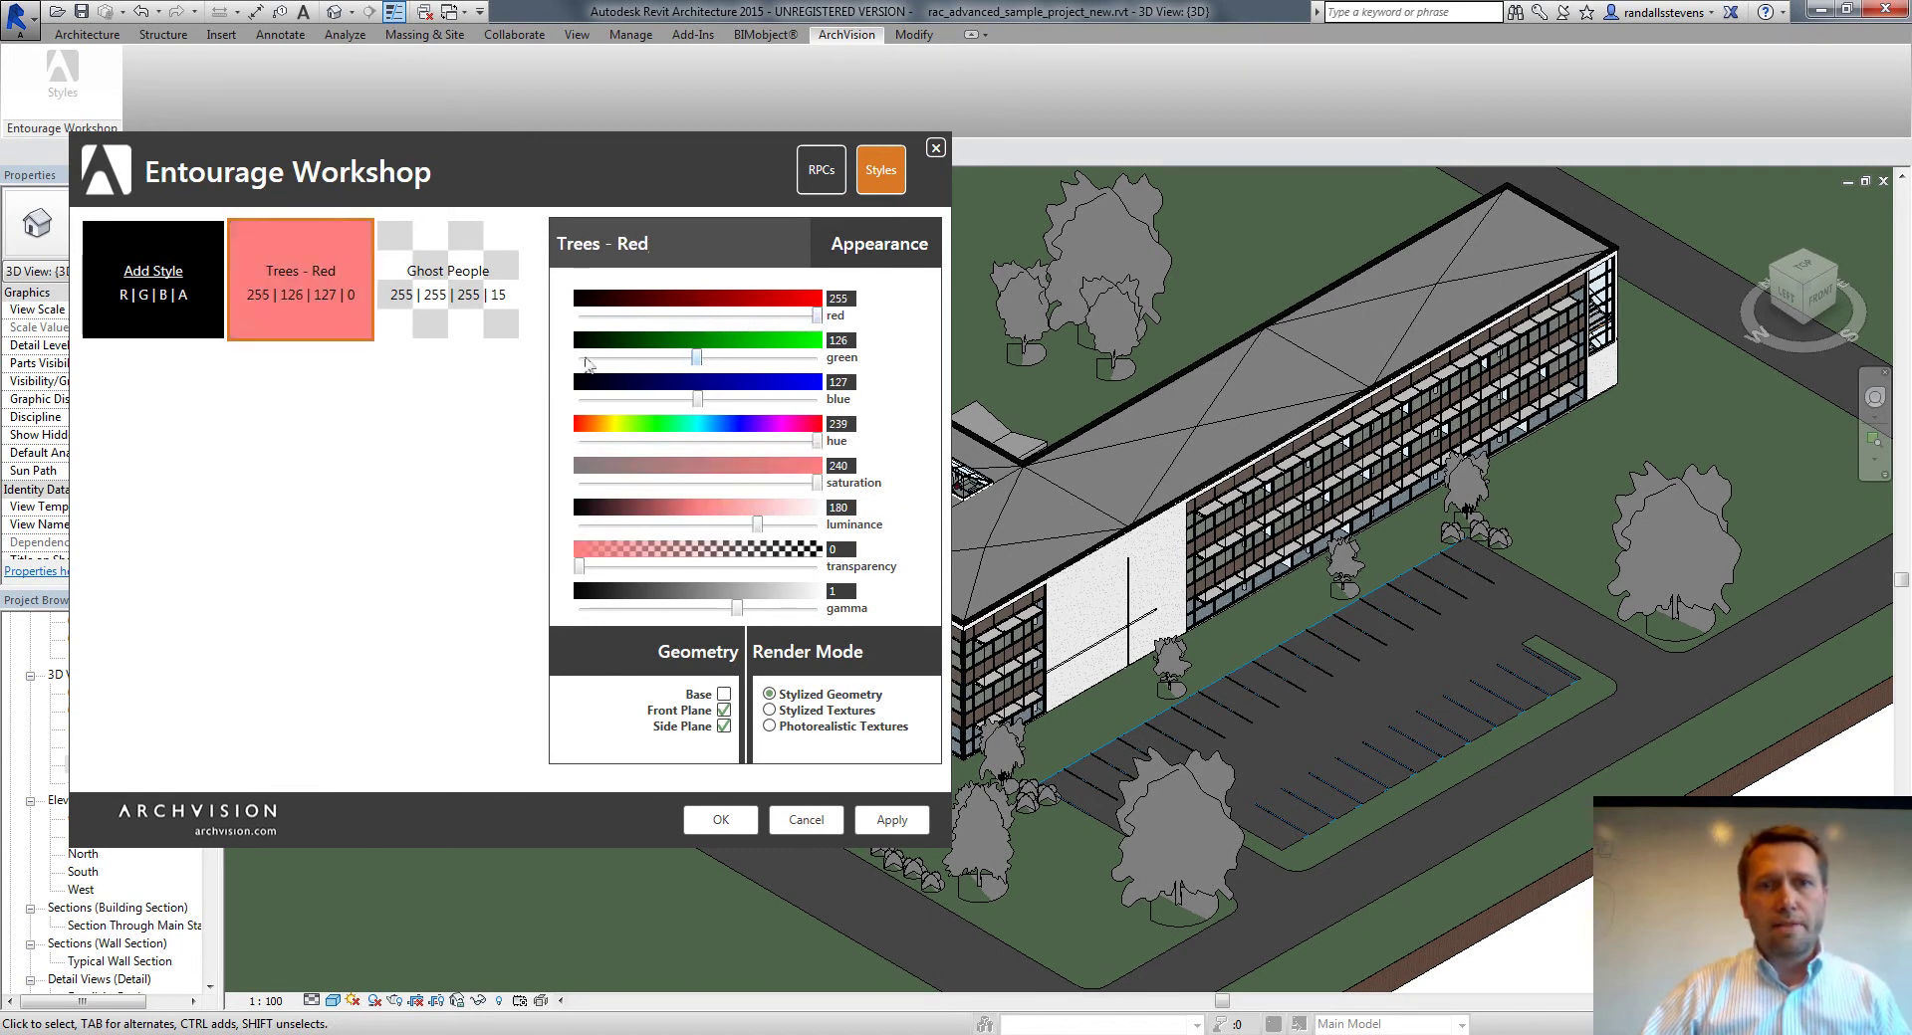
{"action": "left_click_drag", "start_coordinate": [697, 365], "coordinate": [581, 359]}
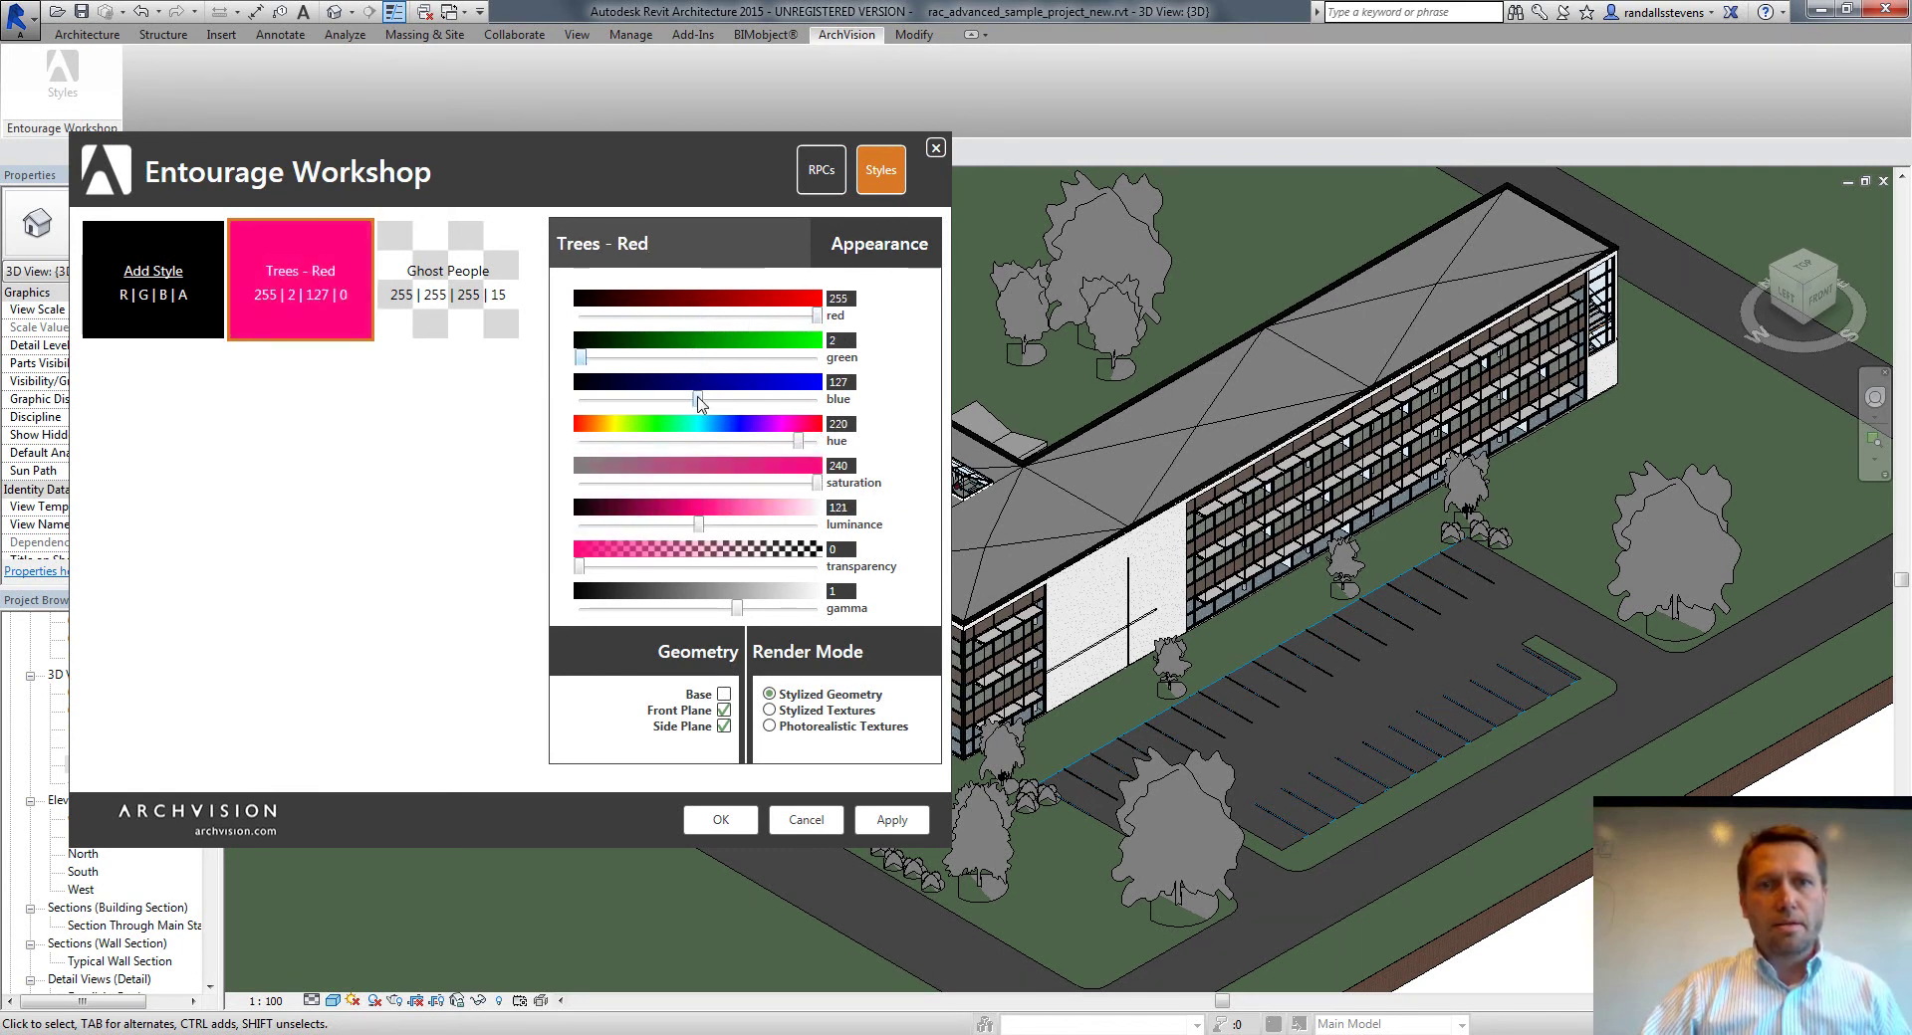
{"action": "left_click_drag", "start_coordinate": [699, 401], "coordinate": [580, 401]}
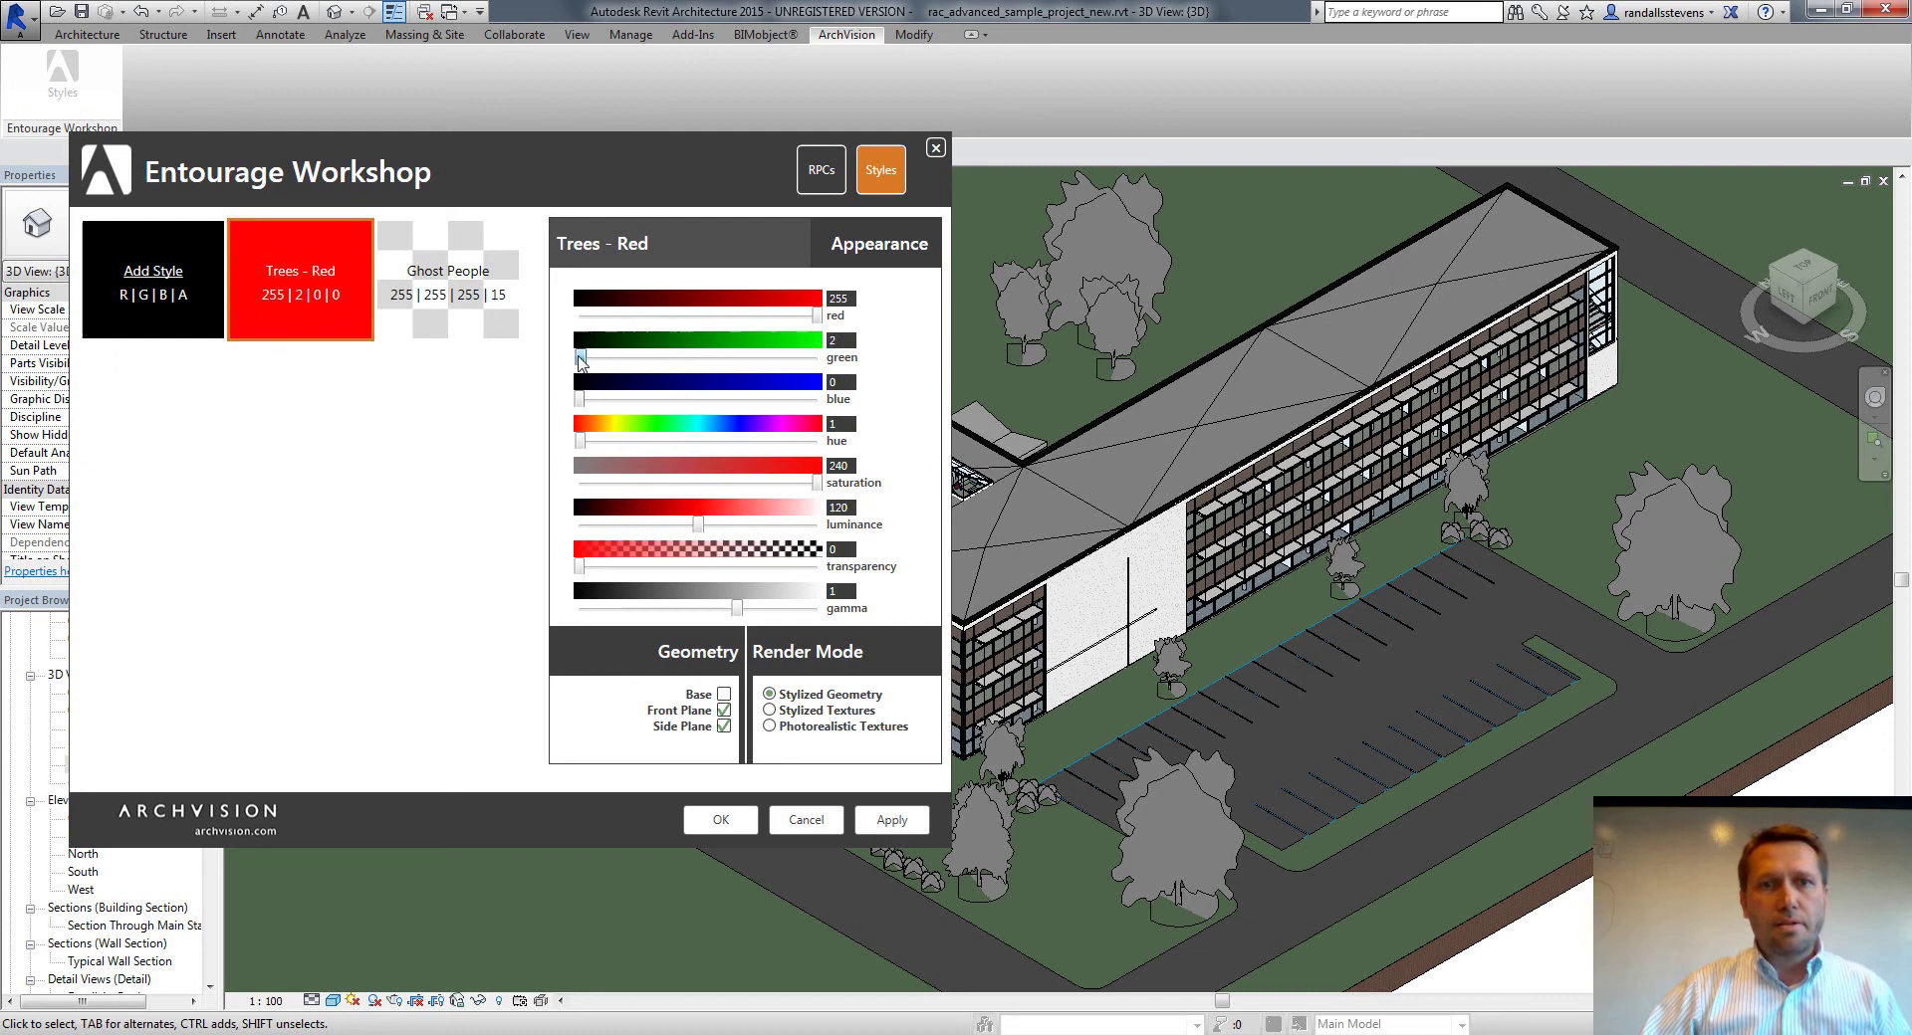
{"action": "left_click_drag", "start_coordinate": [580, 567], "coordinate": [603, 567]}
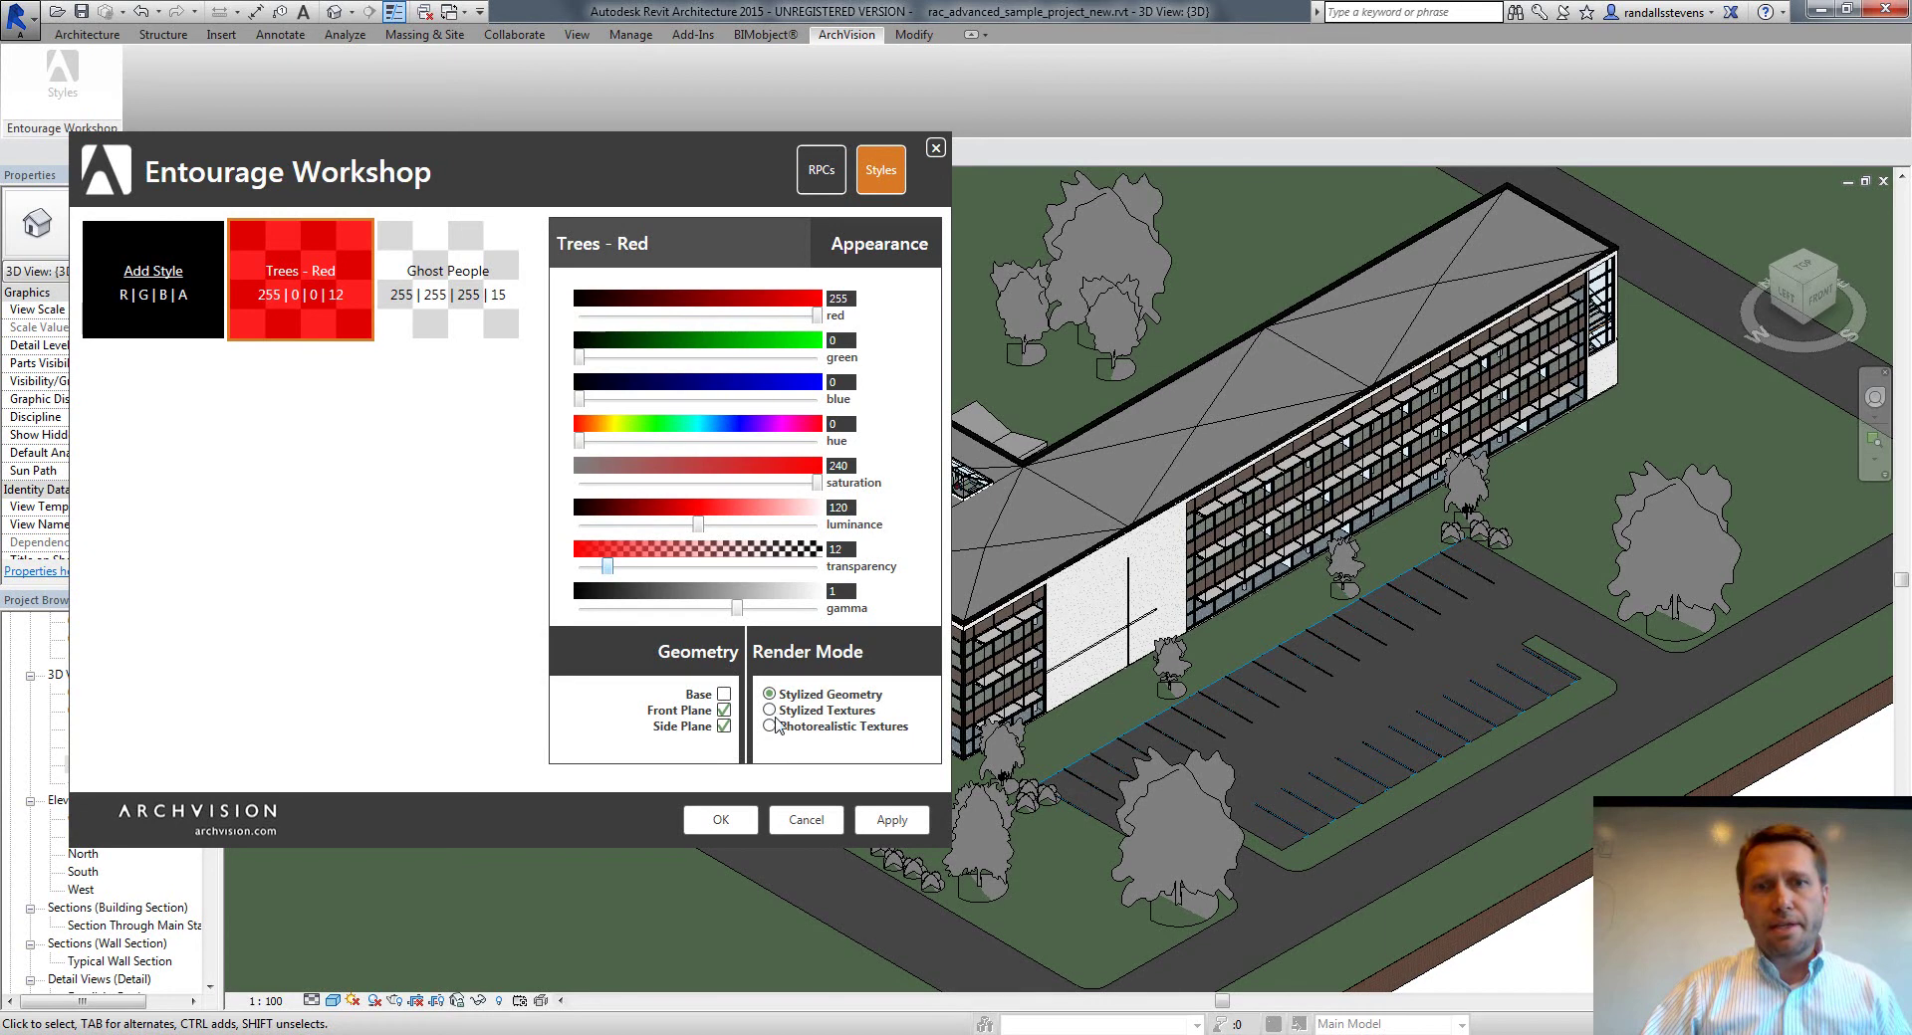
{"action": "left_click", "coordinate": [892, 820]}
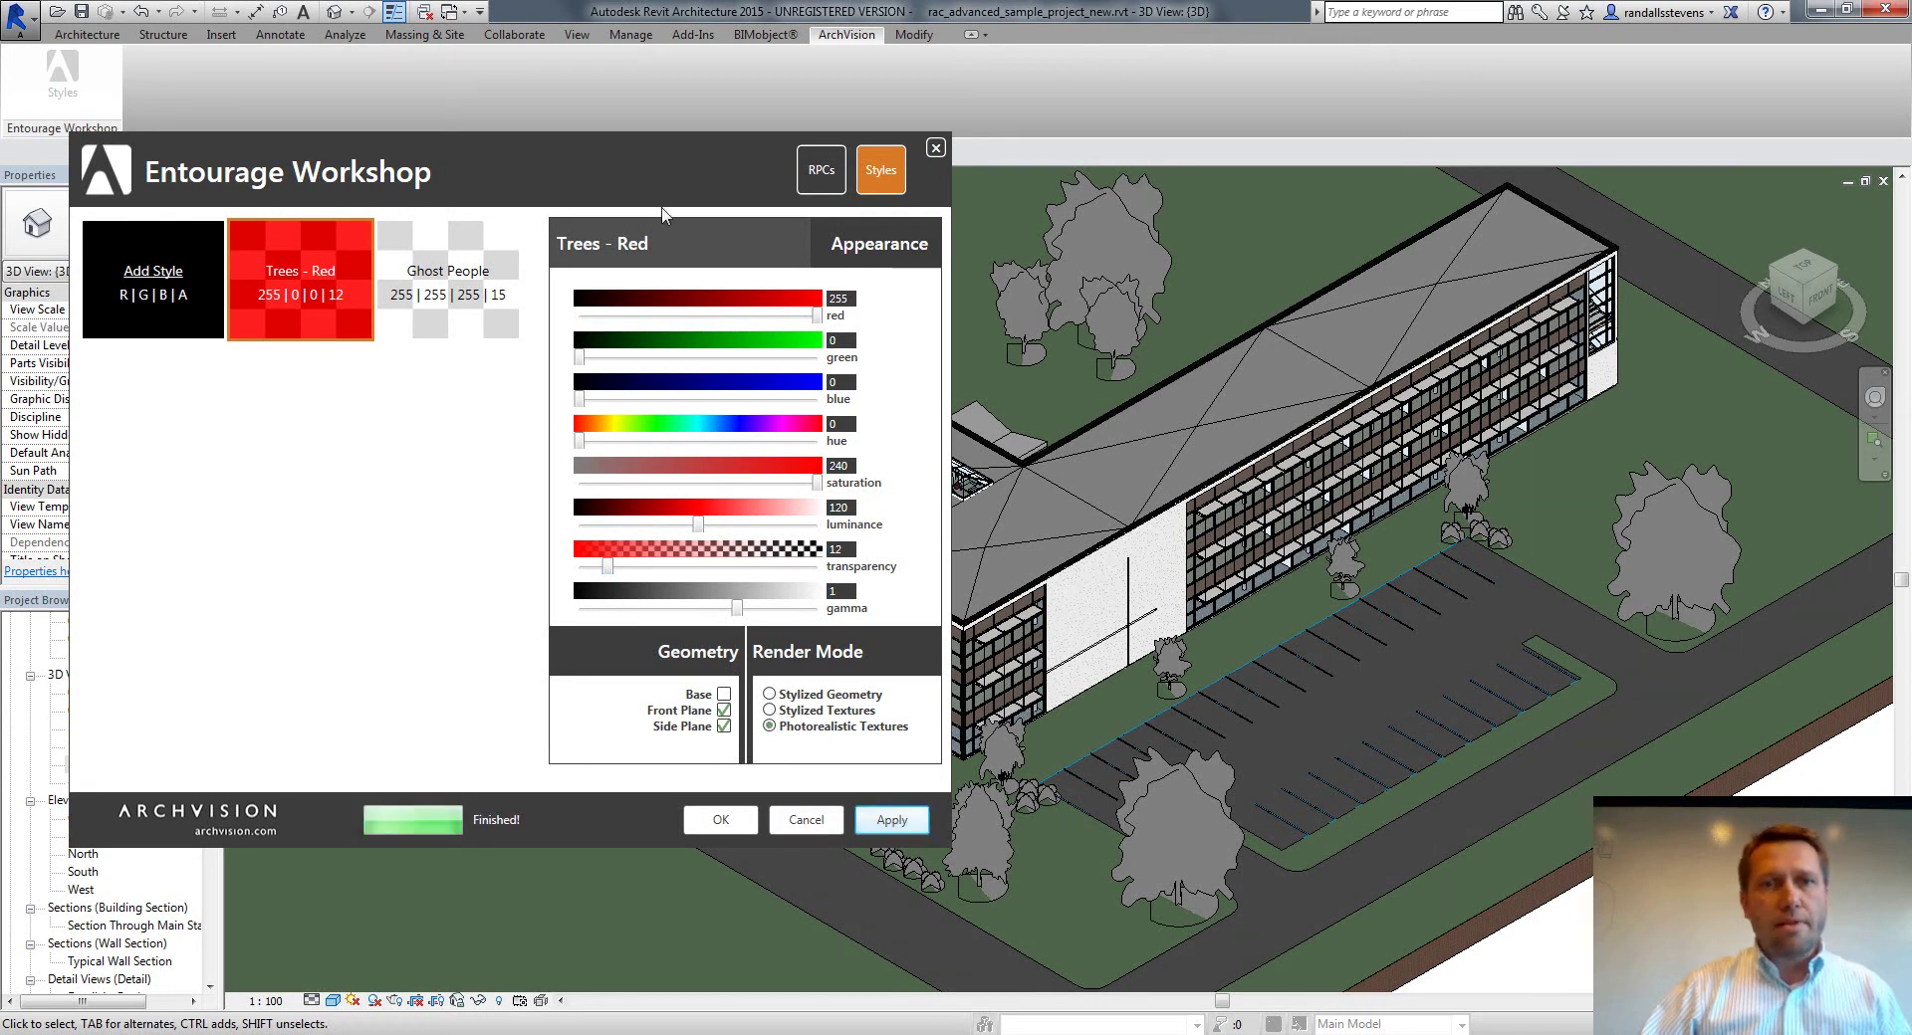
Add another entourage style named 'Trees - Green'
{"action": "left_click", "coordinate": [140, 278]}
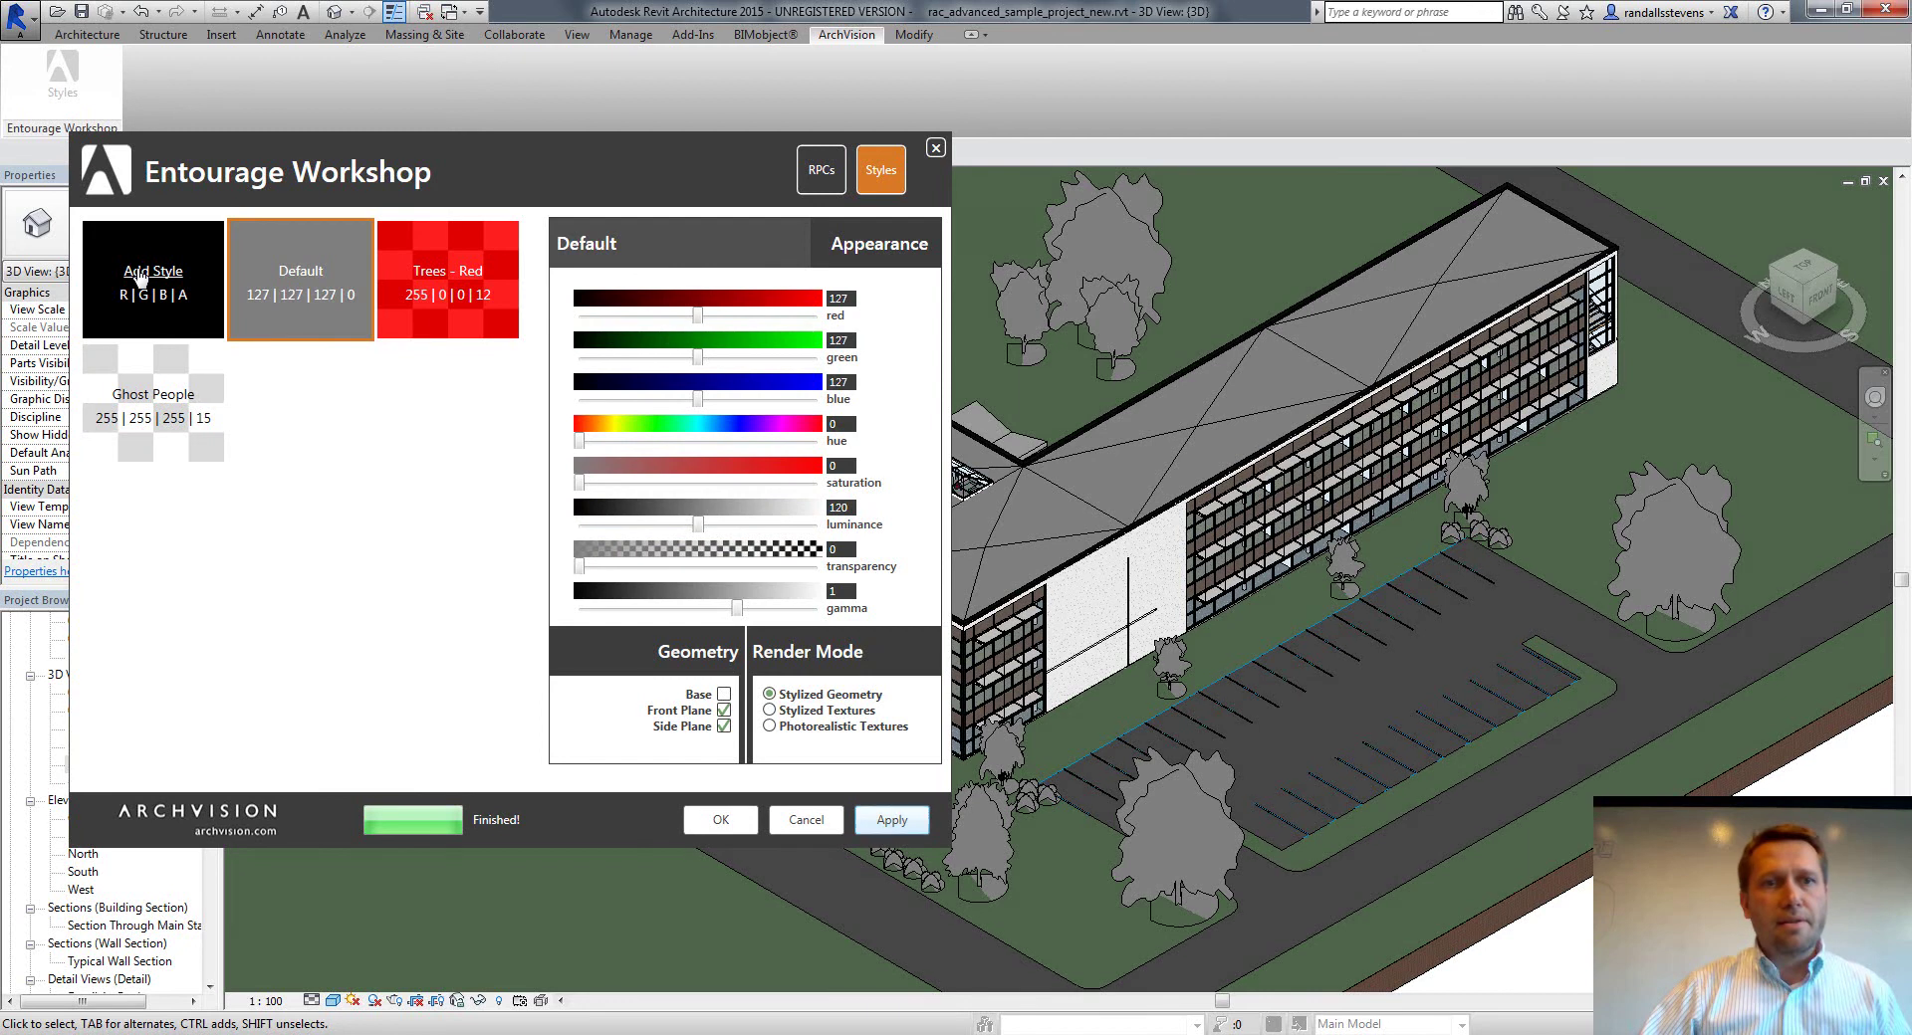
{"action": "double_click", "coordinate": [590, 245]}
{"action": "type", "text": "Tree"}
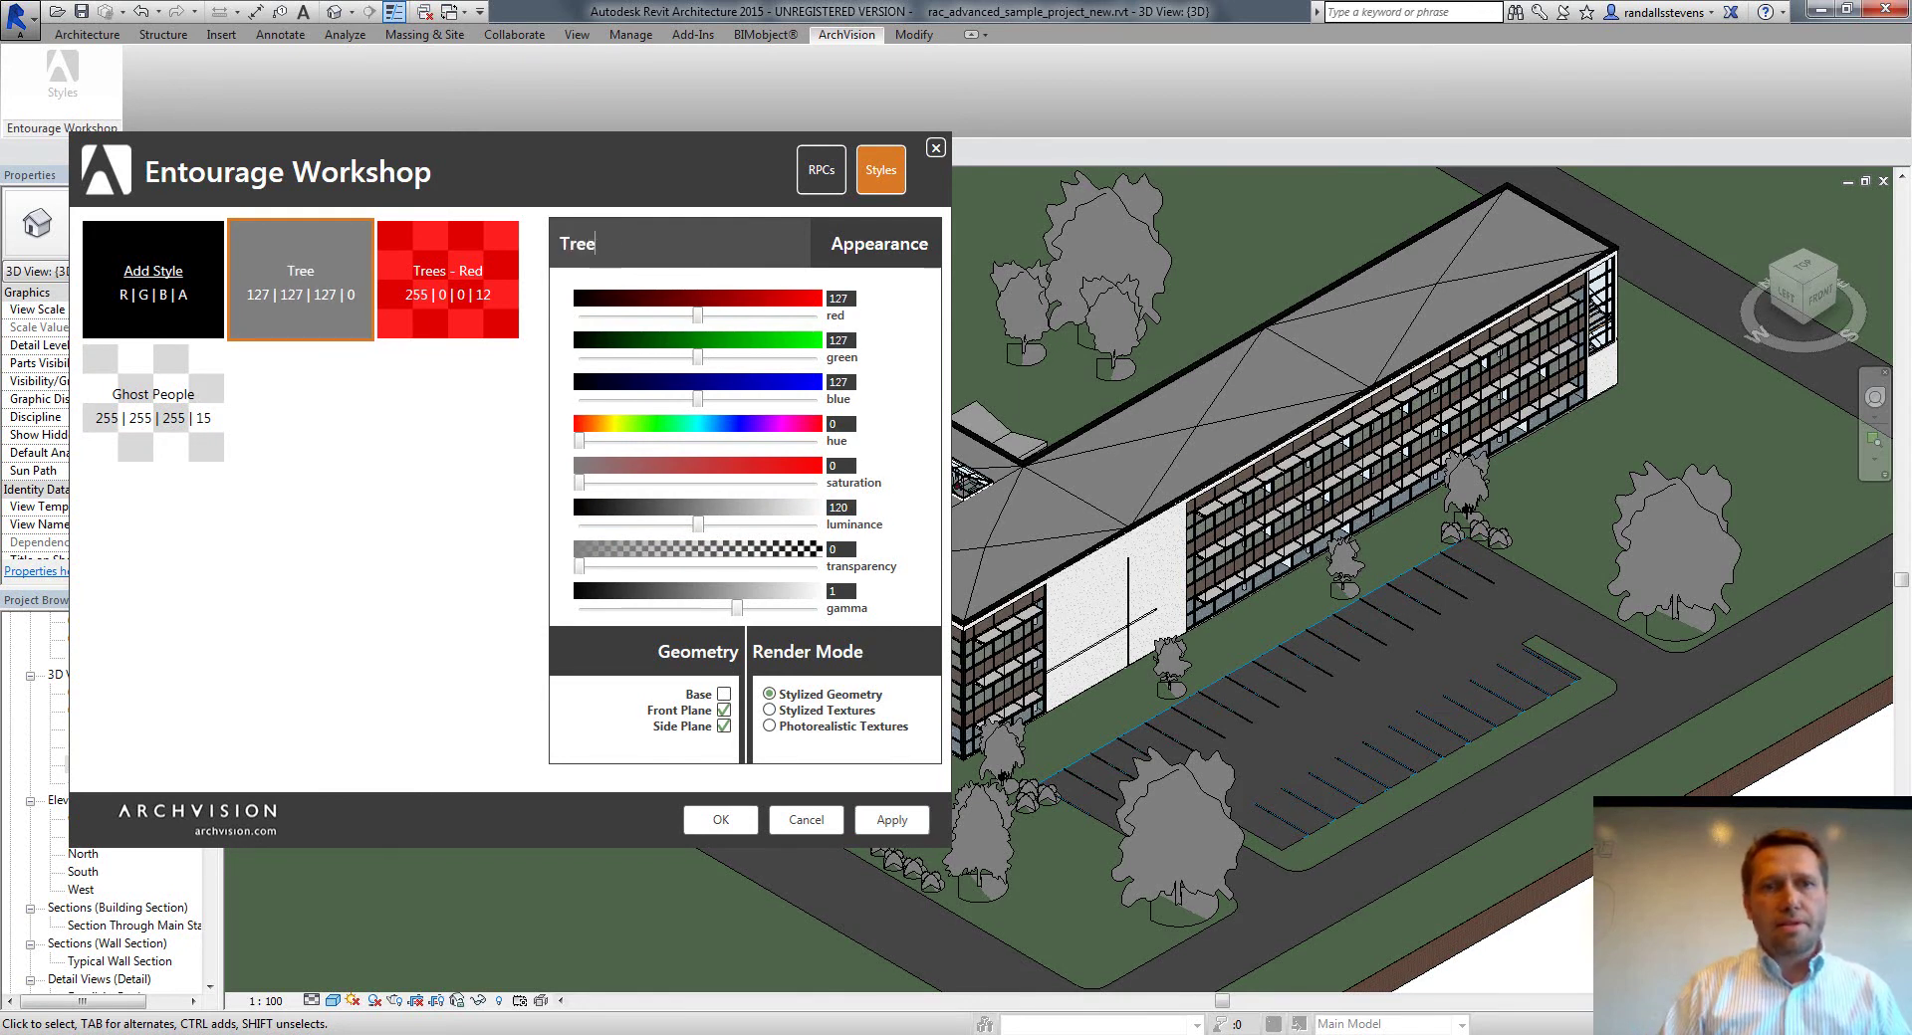
{"action": "type", "text": "s - Green"}
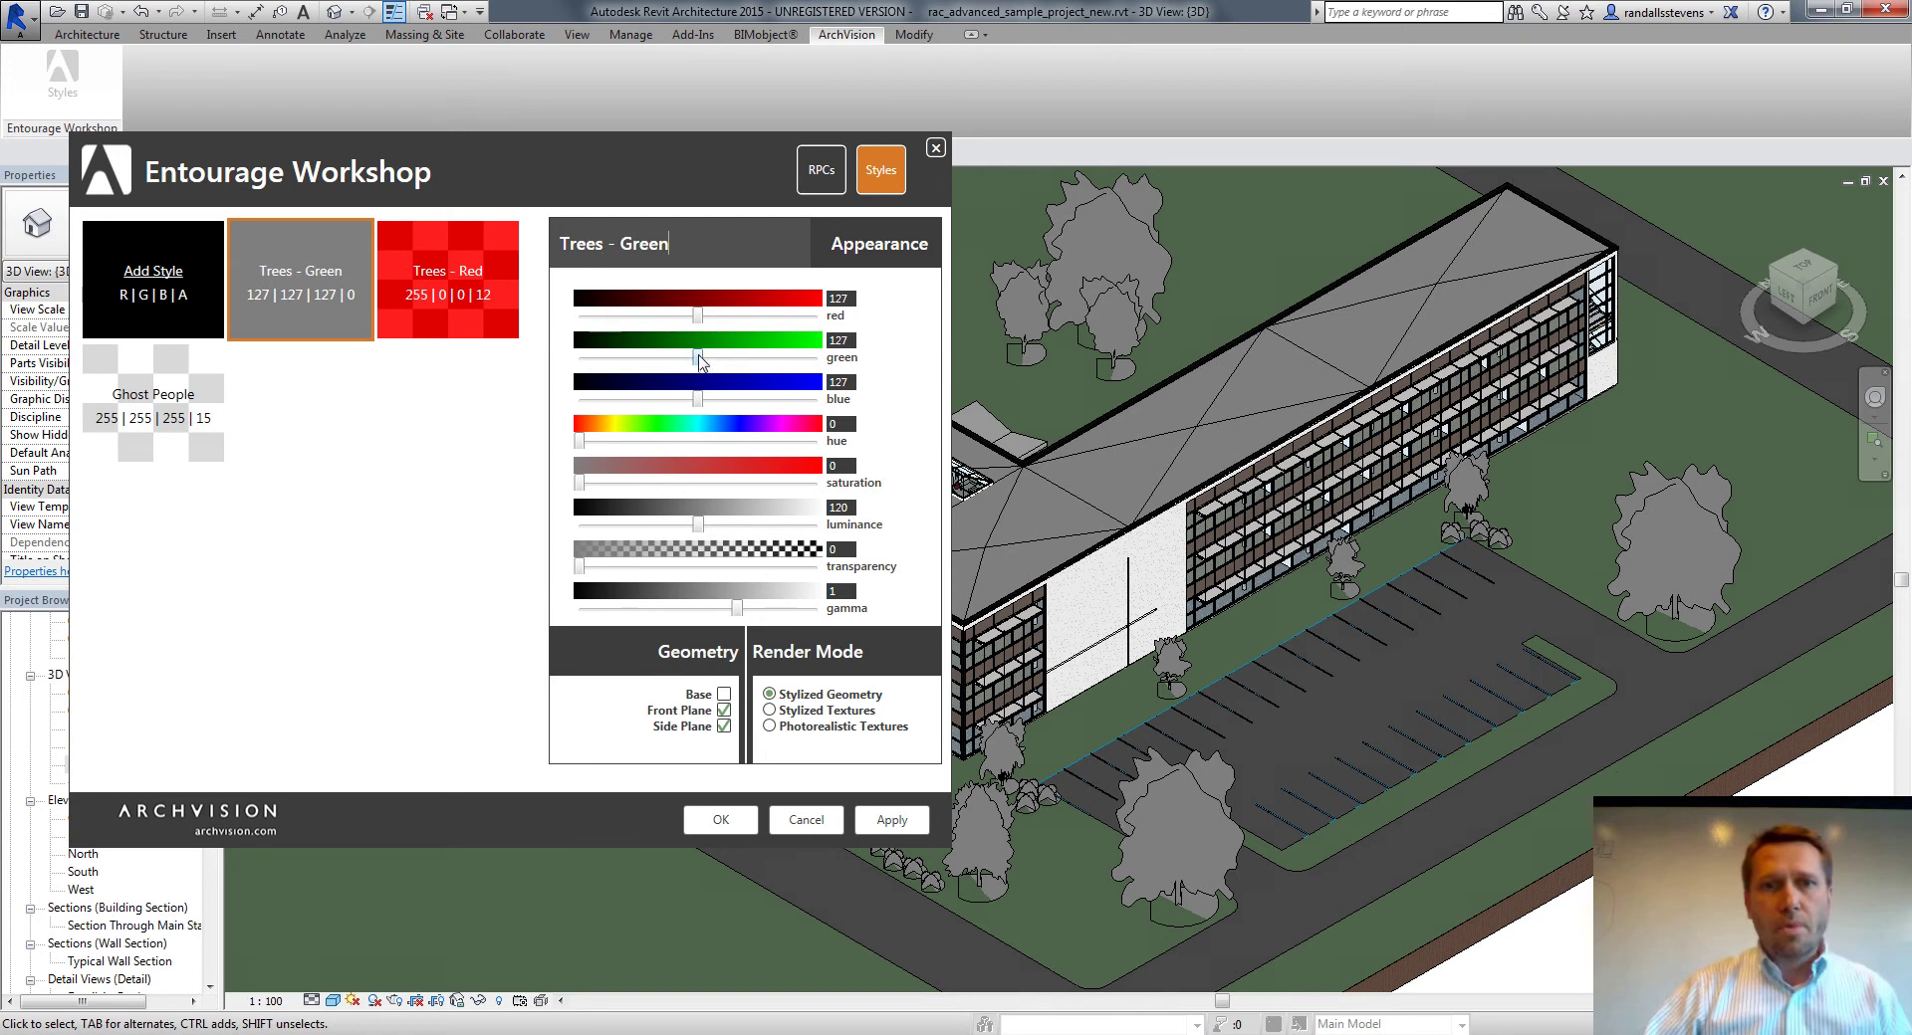
Give Trees - Green colour 57|198|57 with reduced saturation, set its render mode, and apply it
{"action": "left_click_drag", "start_coordinate": [700, 361], "coordinate": [818, 358]}
{"action": "left_click_drag", "start_coordinate": [697, 315], "coordinate": [578, 316]}
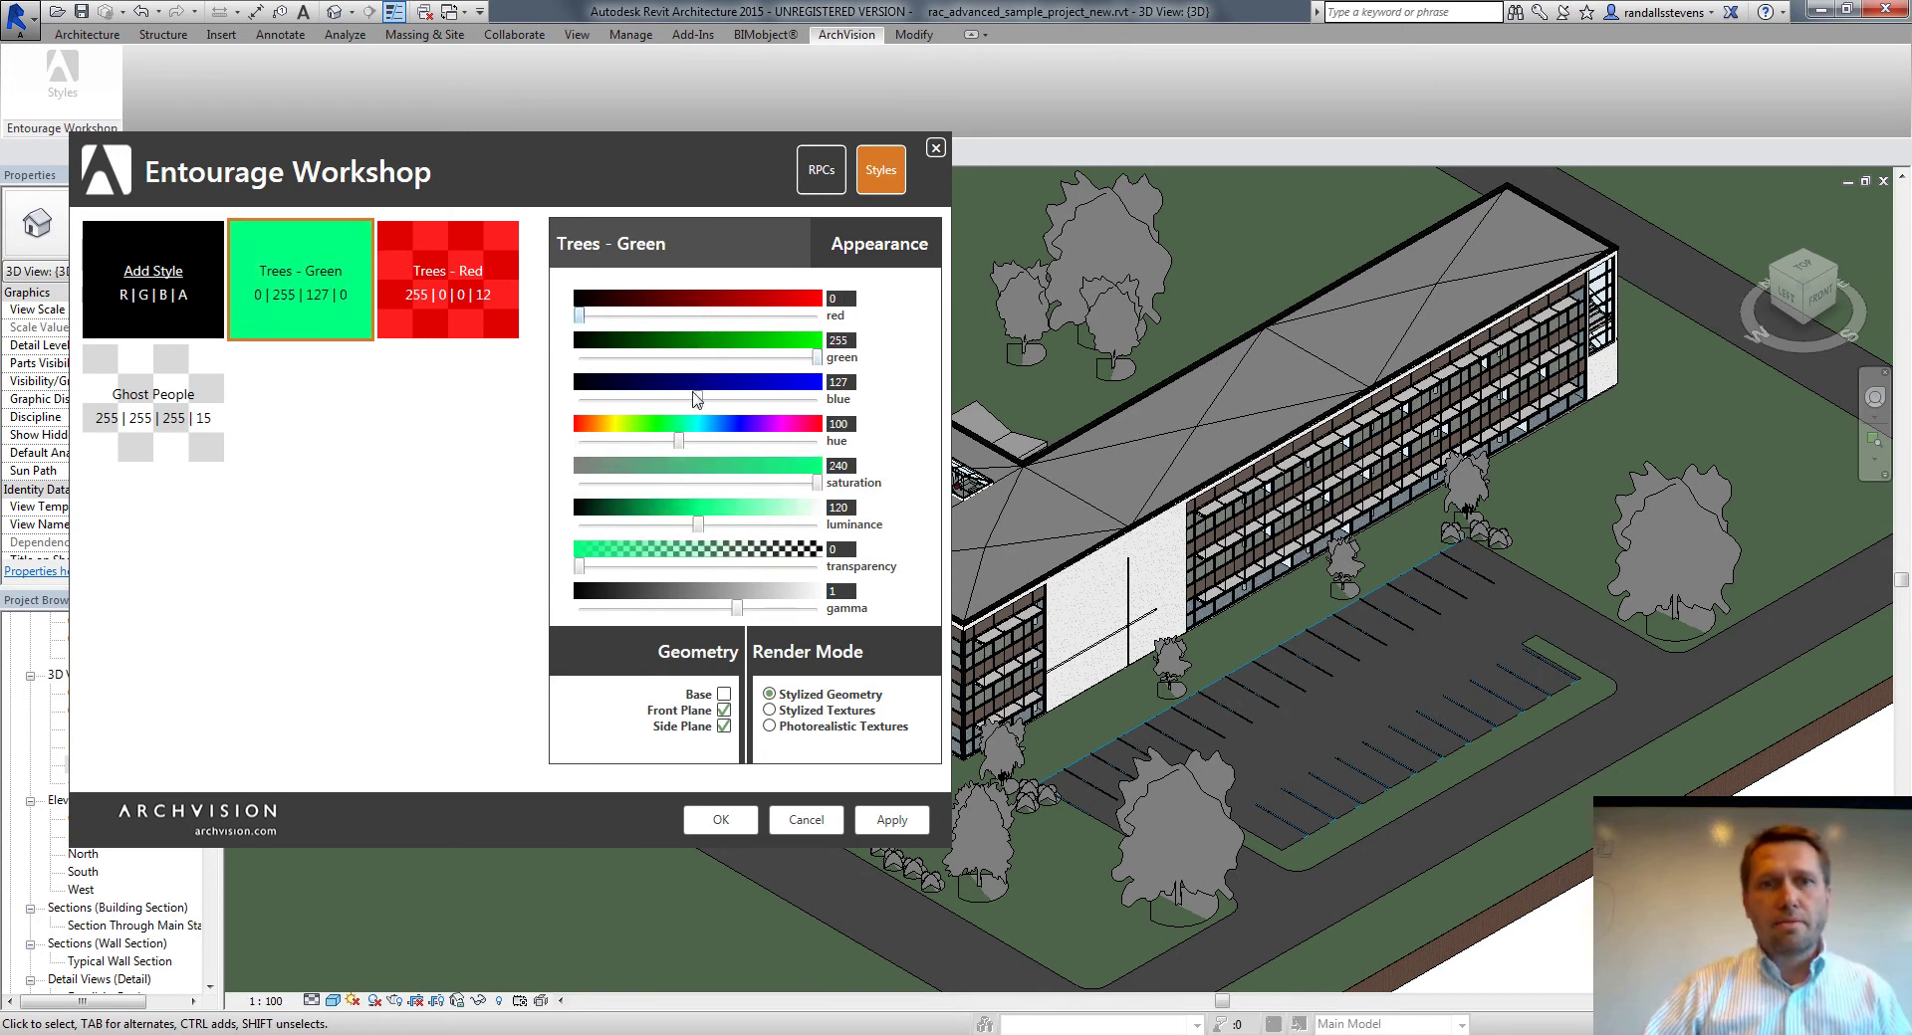
{"action": "left_click_drag", "start_coordinate": [691, 402], "coordinate": [569, 403]}
{"action": "left_click_drag", "start_coordinate": [816, 486], "coordinate": [709, 485]}
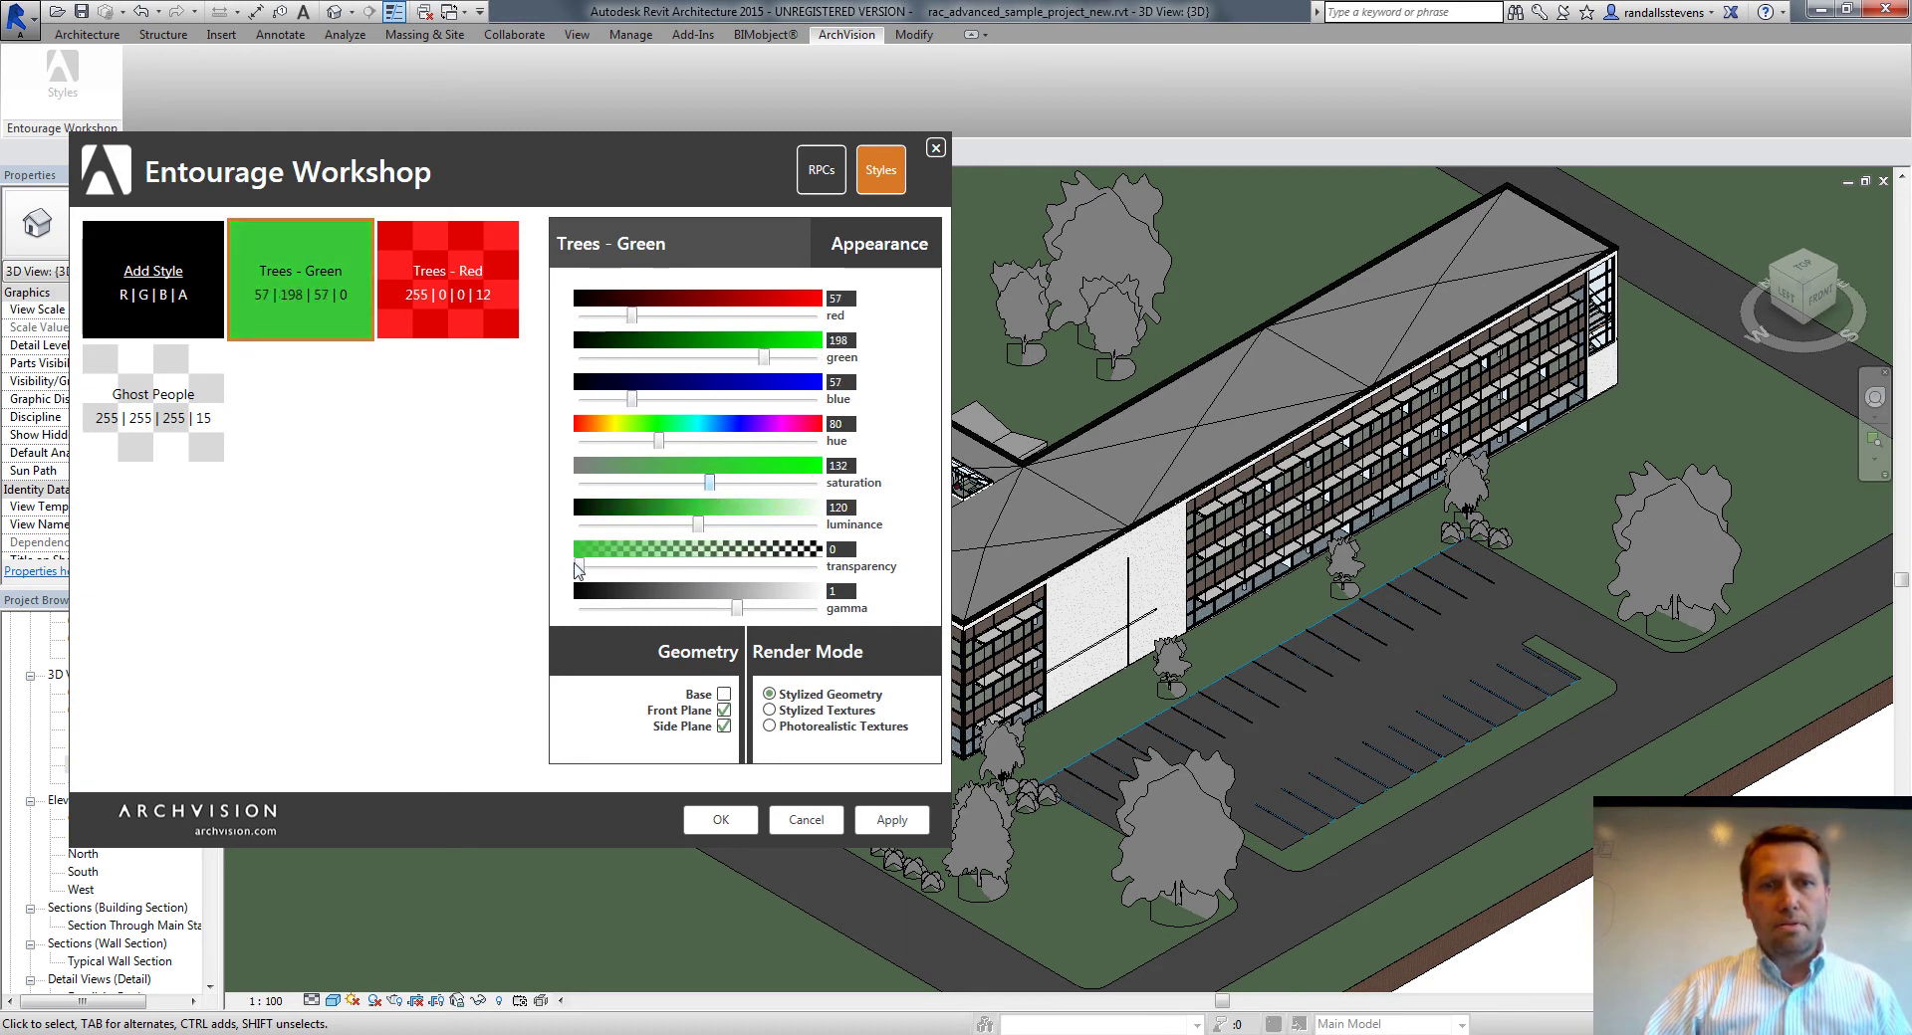
{"action": "left_click", "coordinate": [771, 711]}
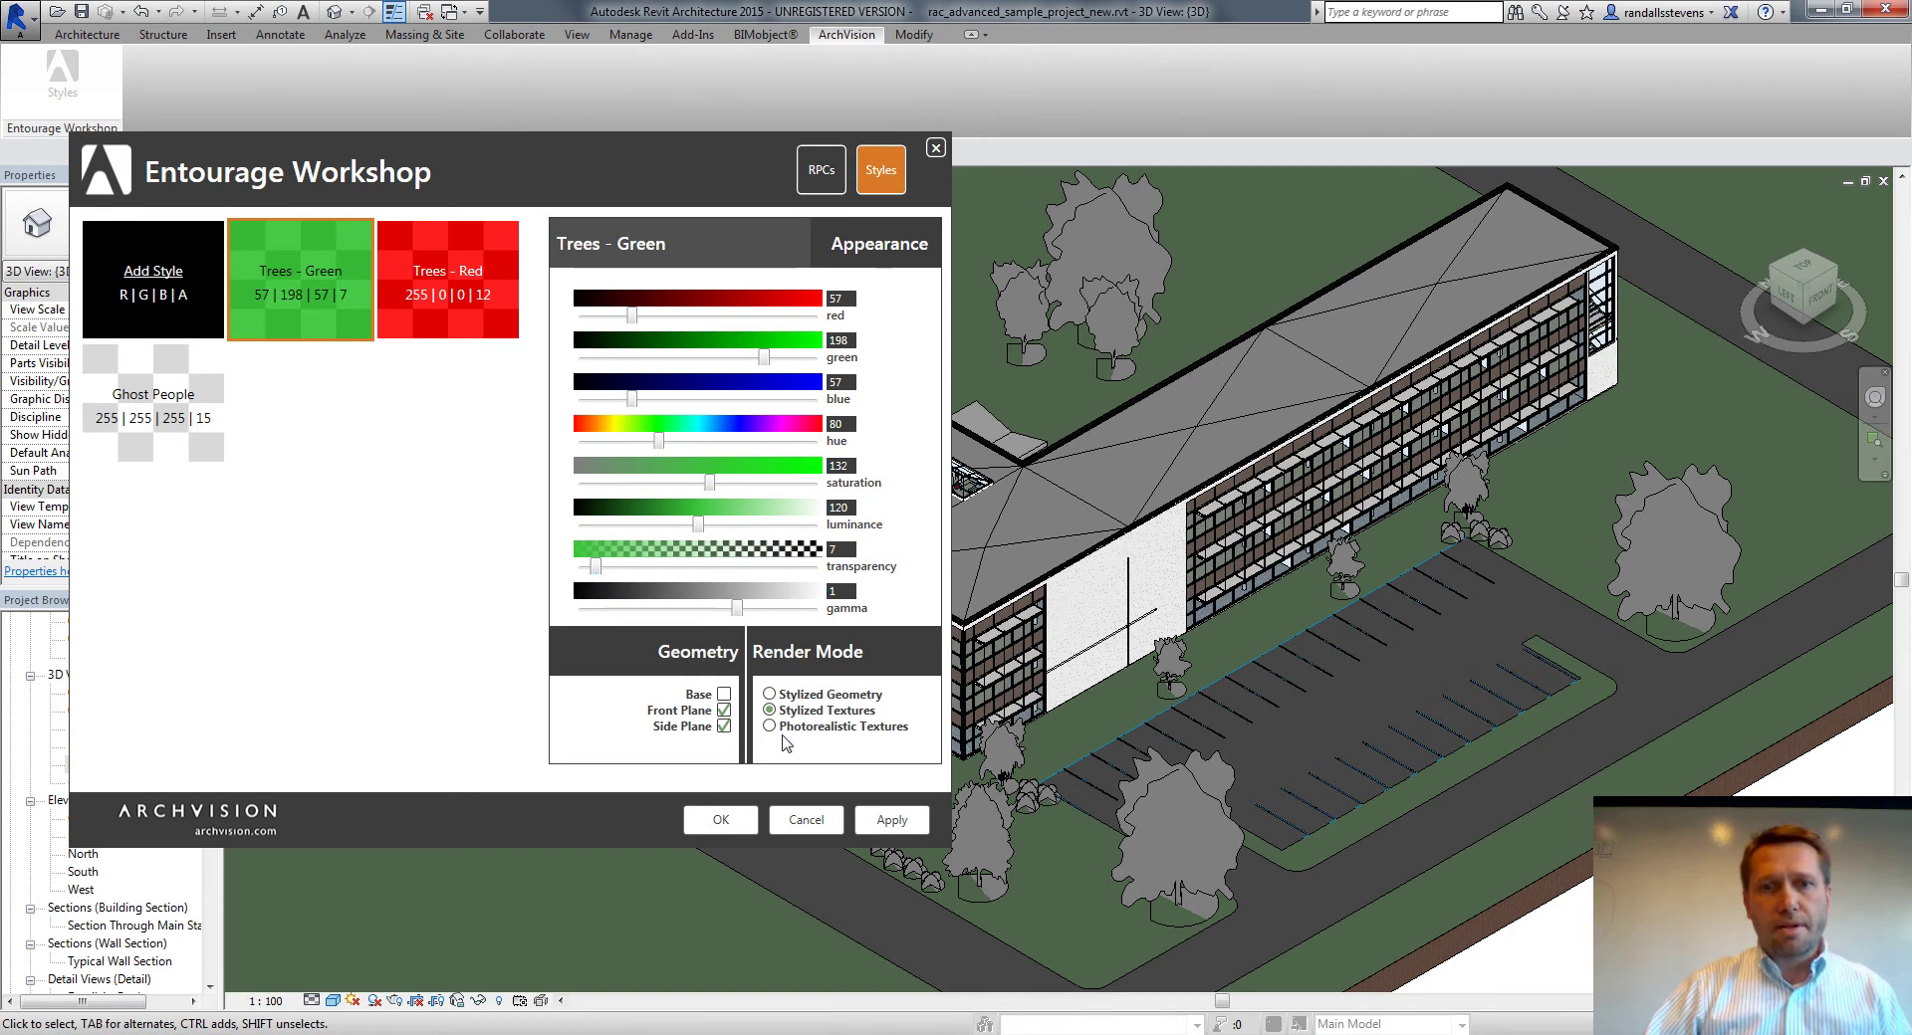
{"action": "left_click", "coordinate": [889, 822]}
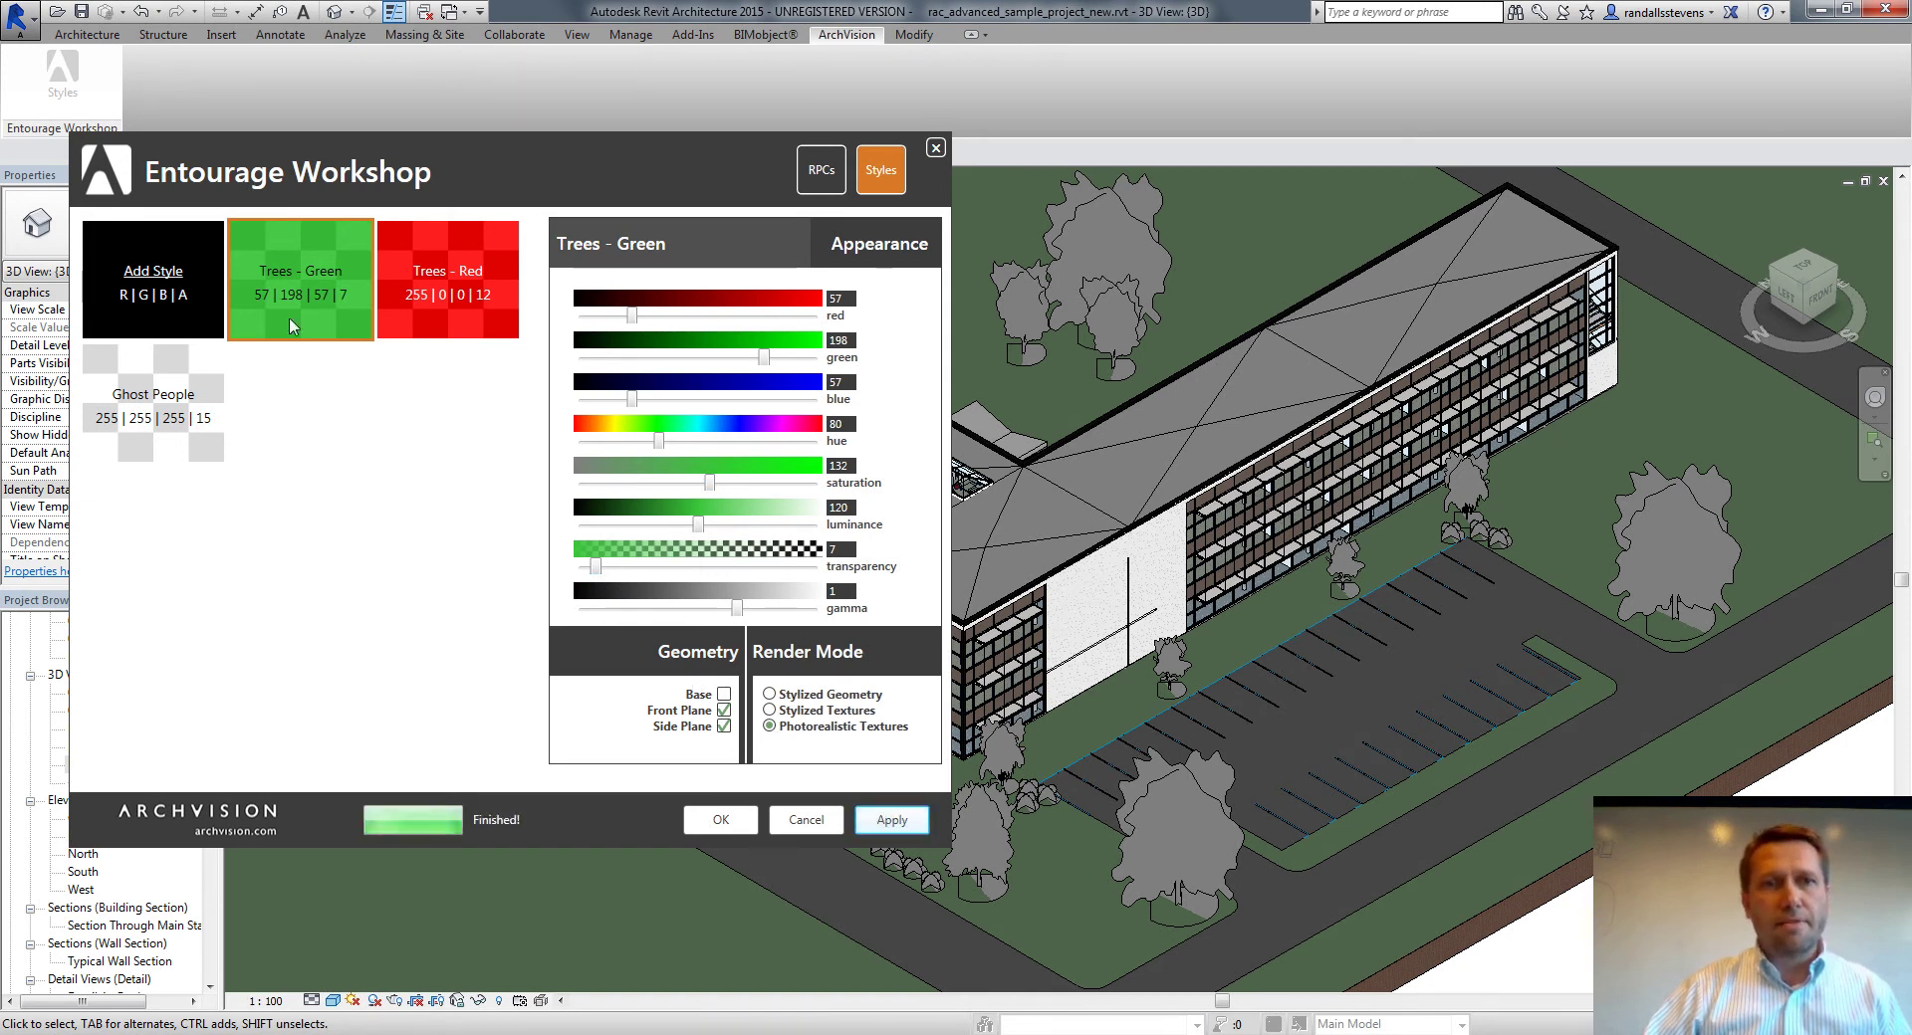
On the RPCs list, assign Trees - Red to the red maple and oak entries
{"action": "left_click", "coordinate": [820, 171]}
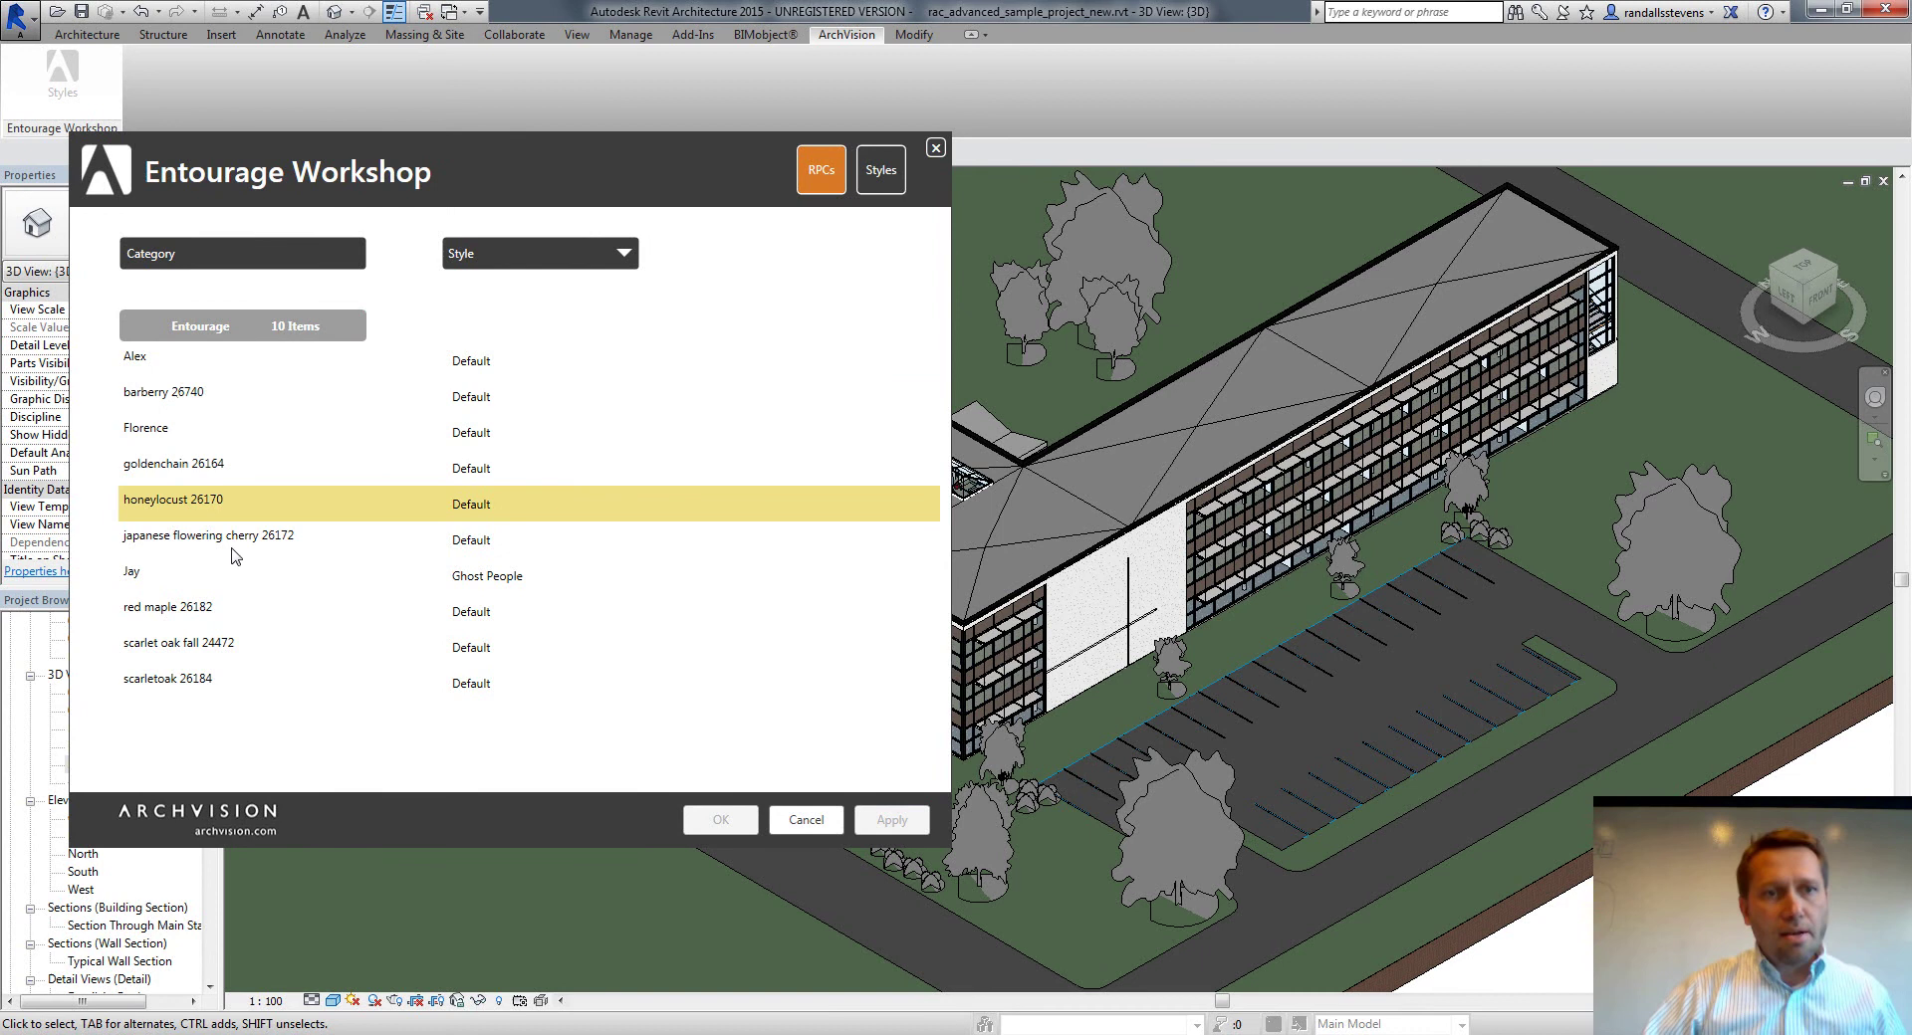
{"action": "left_click", "coordinate": [189, 677]}
{"action": "left_click", "coordinate": [204, 618], "text": "shift"}
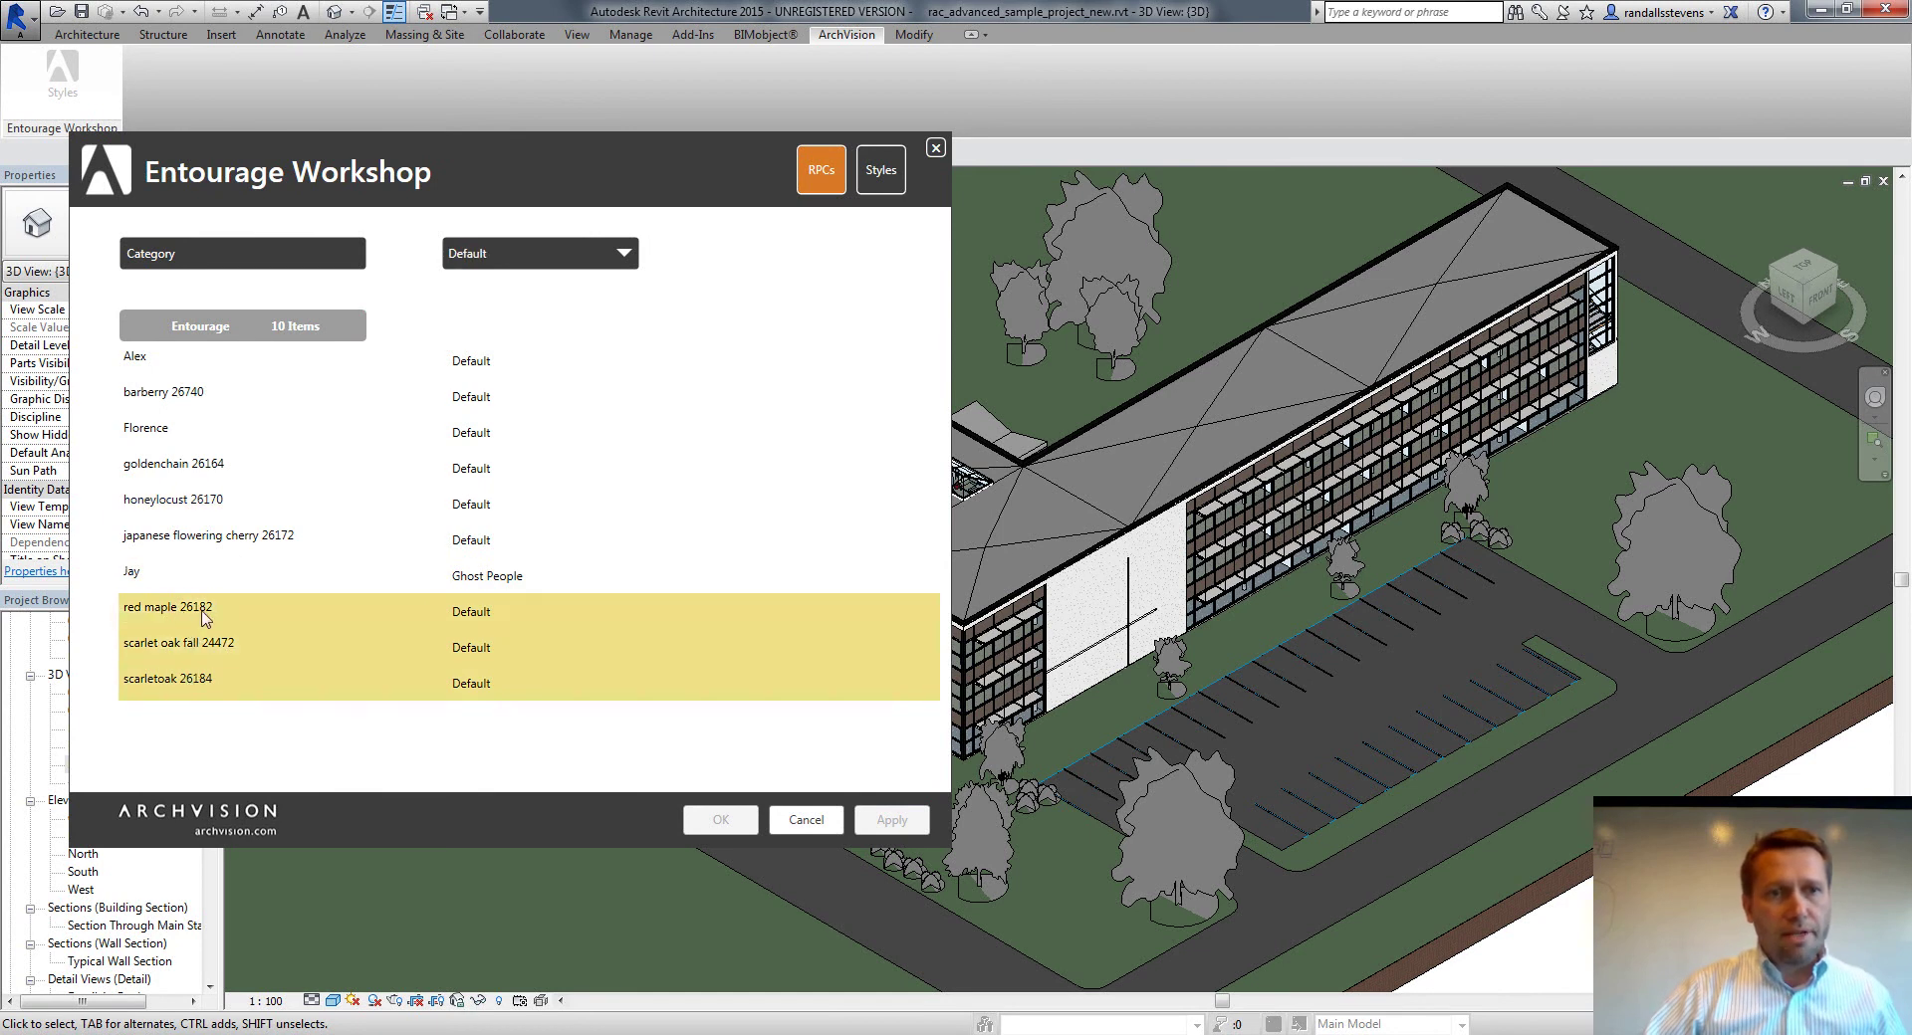
{"action": "left_click", "coordinate": [623, 257]}
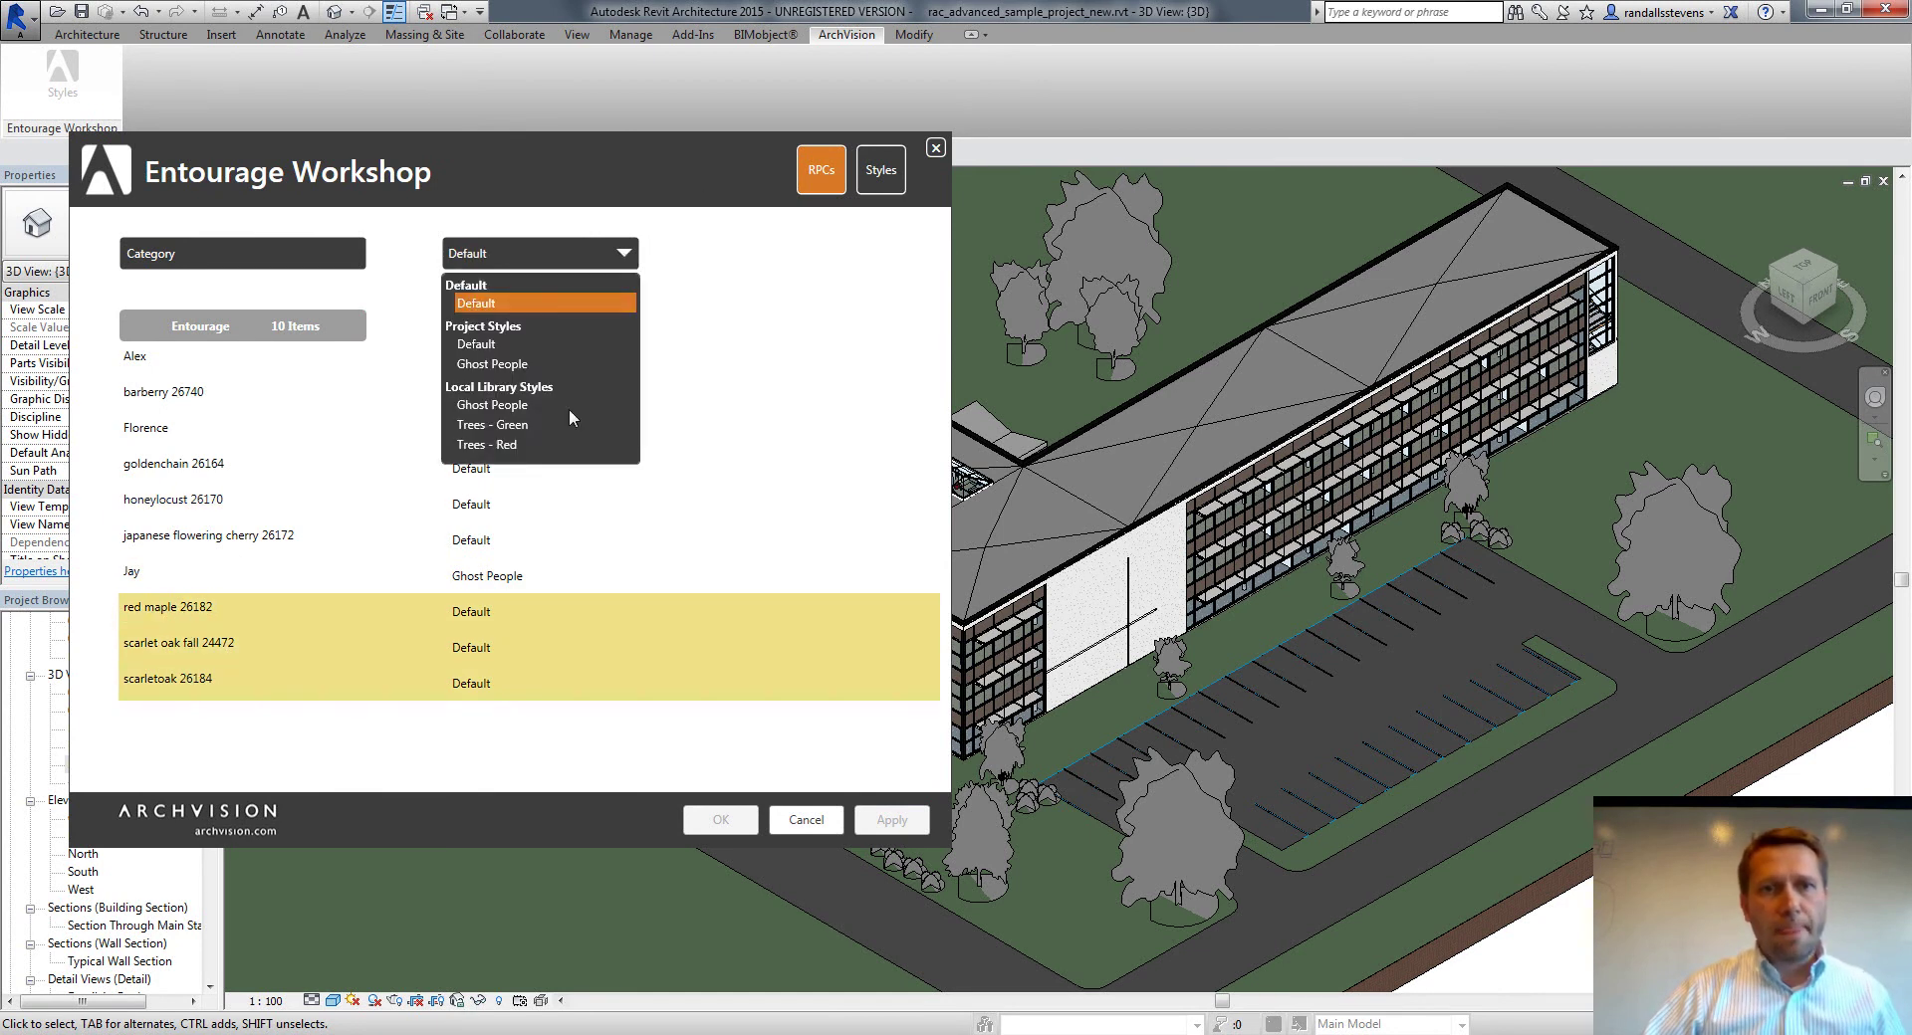
{"action": "left_click", "coordinate": [500, 444]}
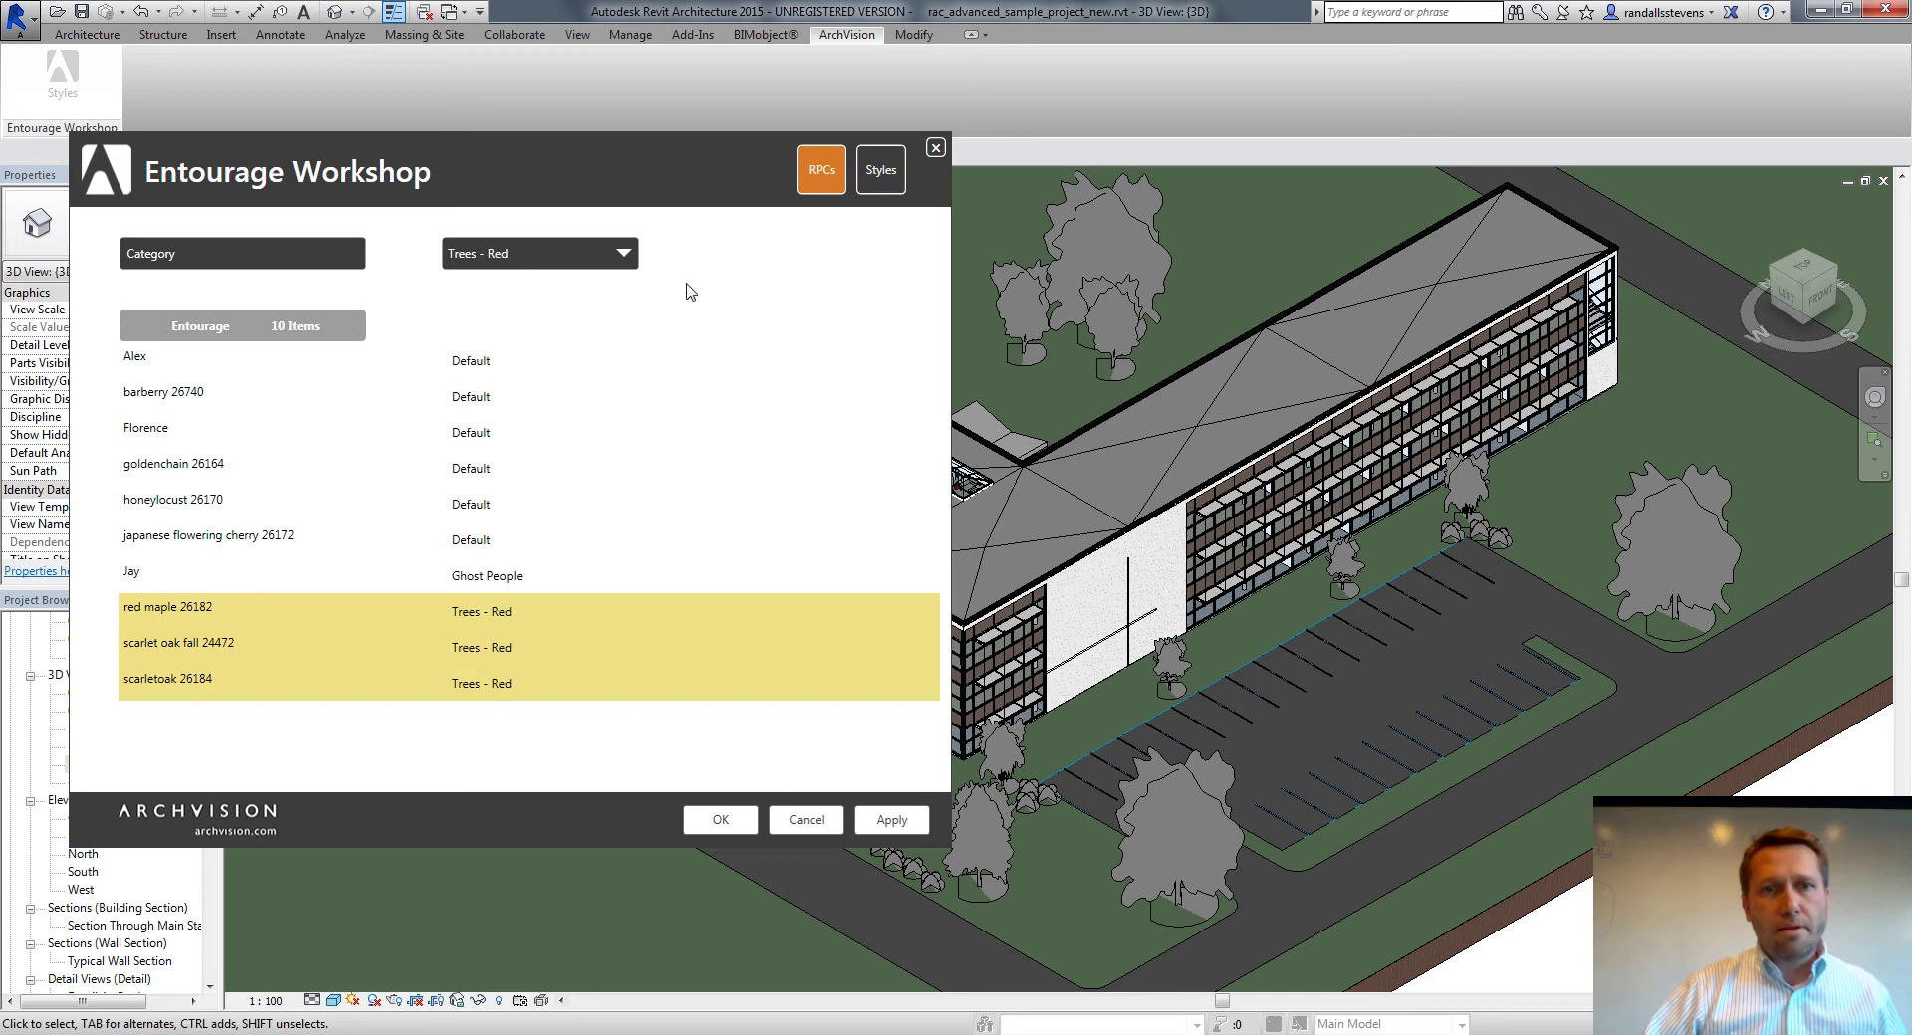
Assign Trees - Green to goldenchain, honeylocust, cherry and barberry, then apply and close Entourage Workshop
{"action": "left_click_drag", "start_coordinate": [214, 540], "coordinate": [187, 466]}
{"action": "left_click", "coordinate": [165, 391], "text": "ctrl"}
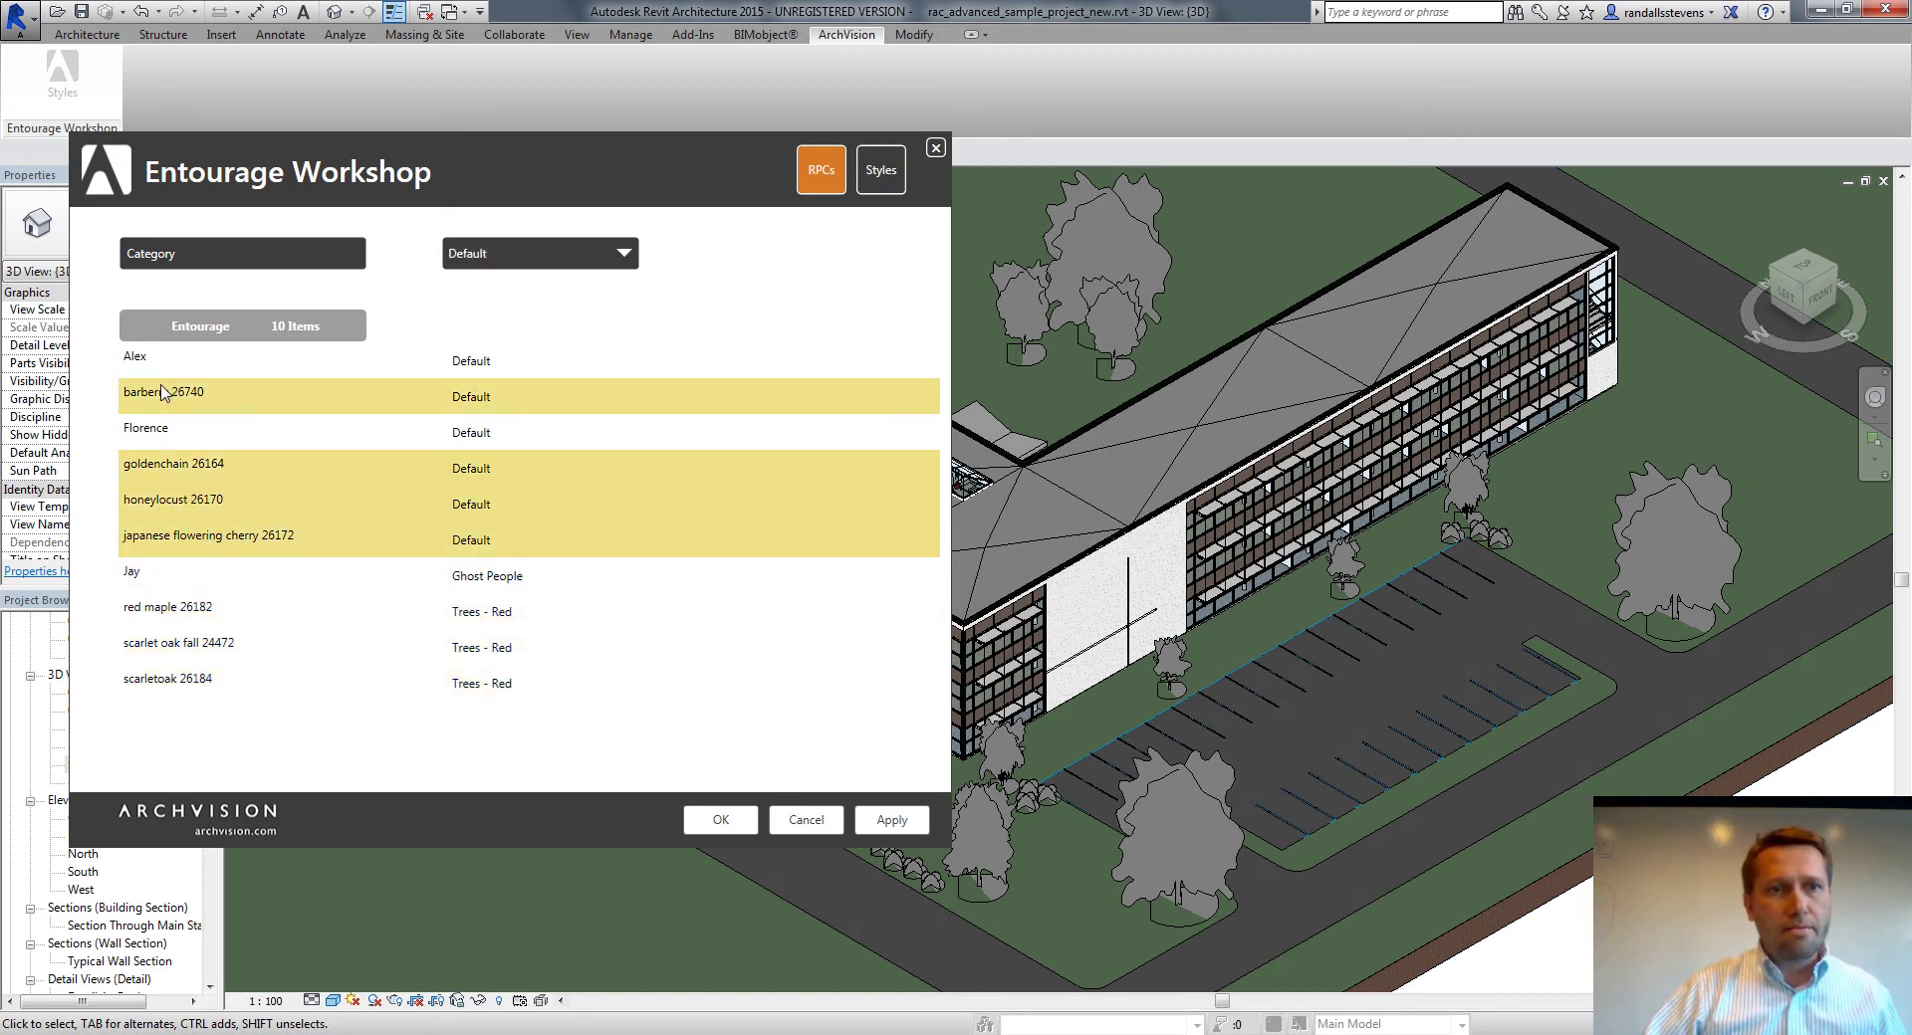
{"action": "left_click", "coordinate": [588, 253]}
{"action": "left_click", "coordinate": [505, 436]}
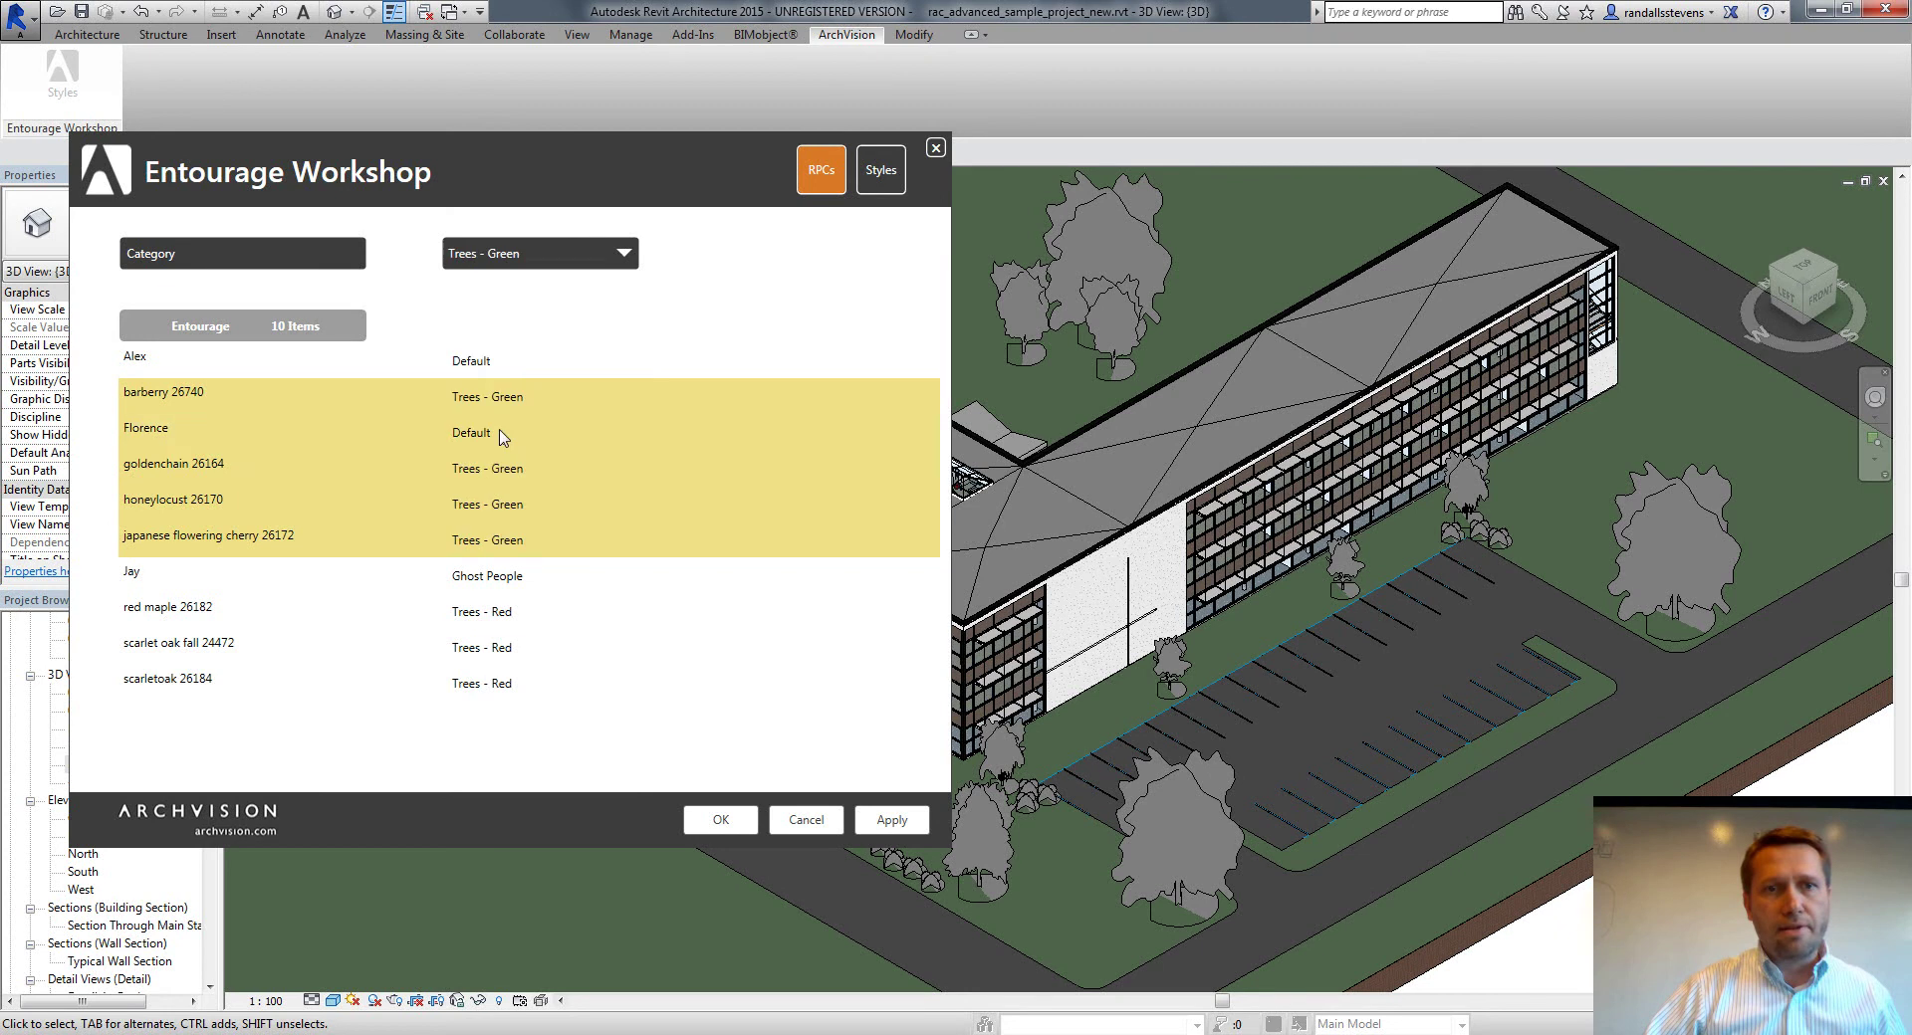
{"action": "left_click", "coordinate": [895, 824]}
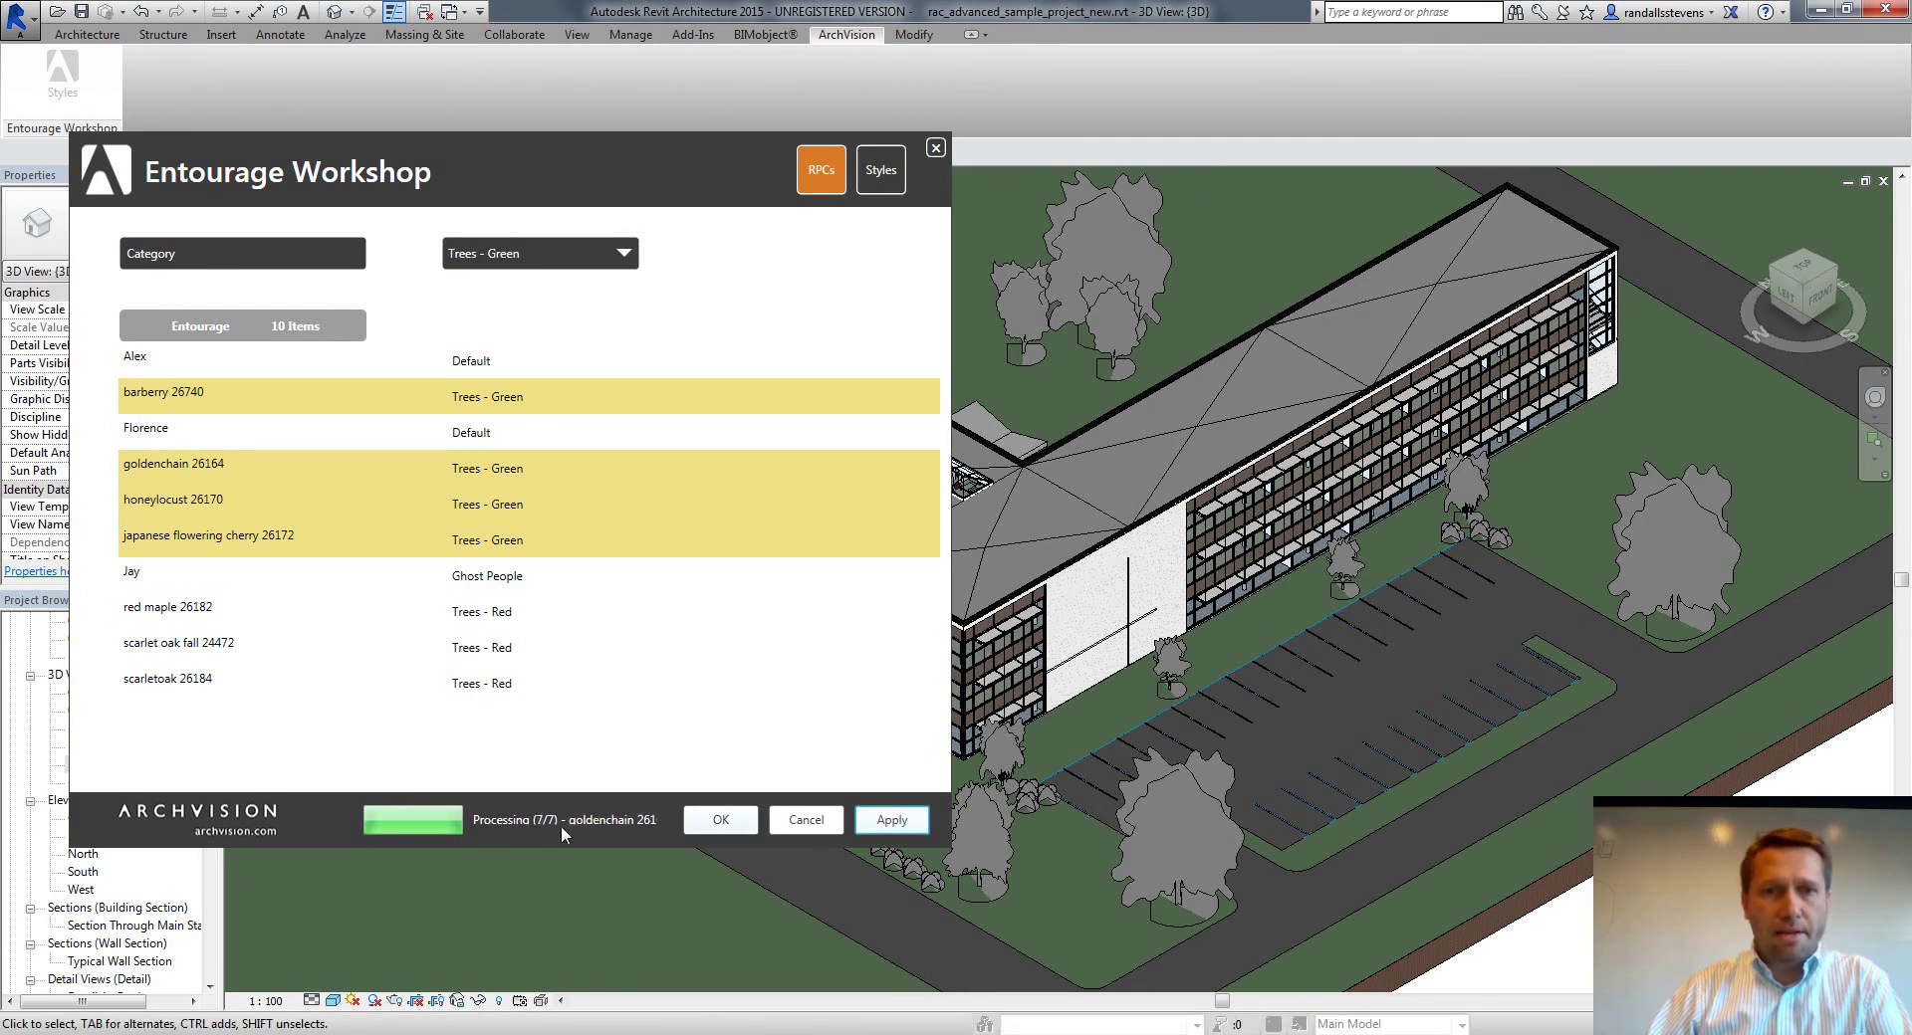
{"action": "left_click", "coordinate": [807, 822]}
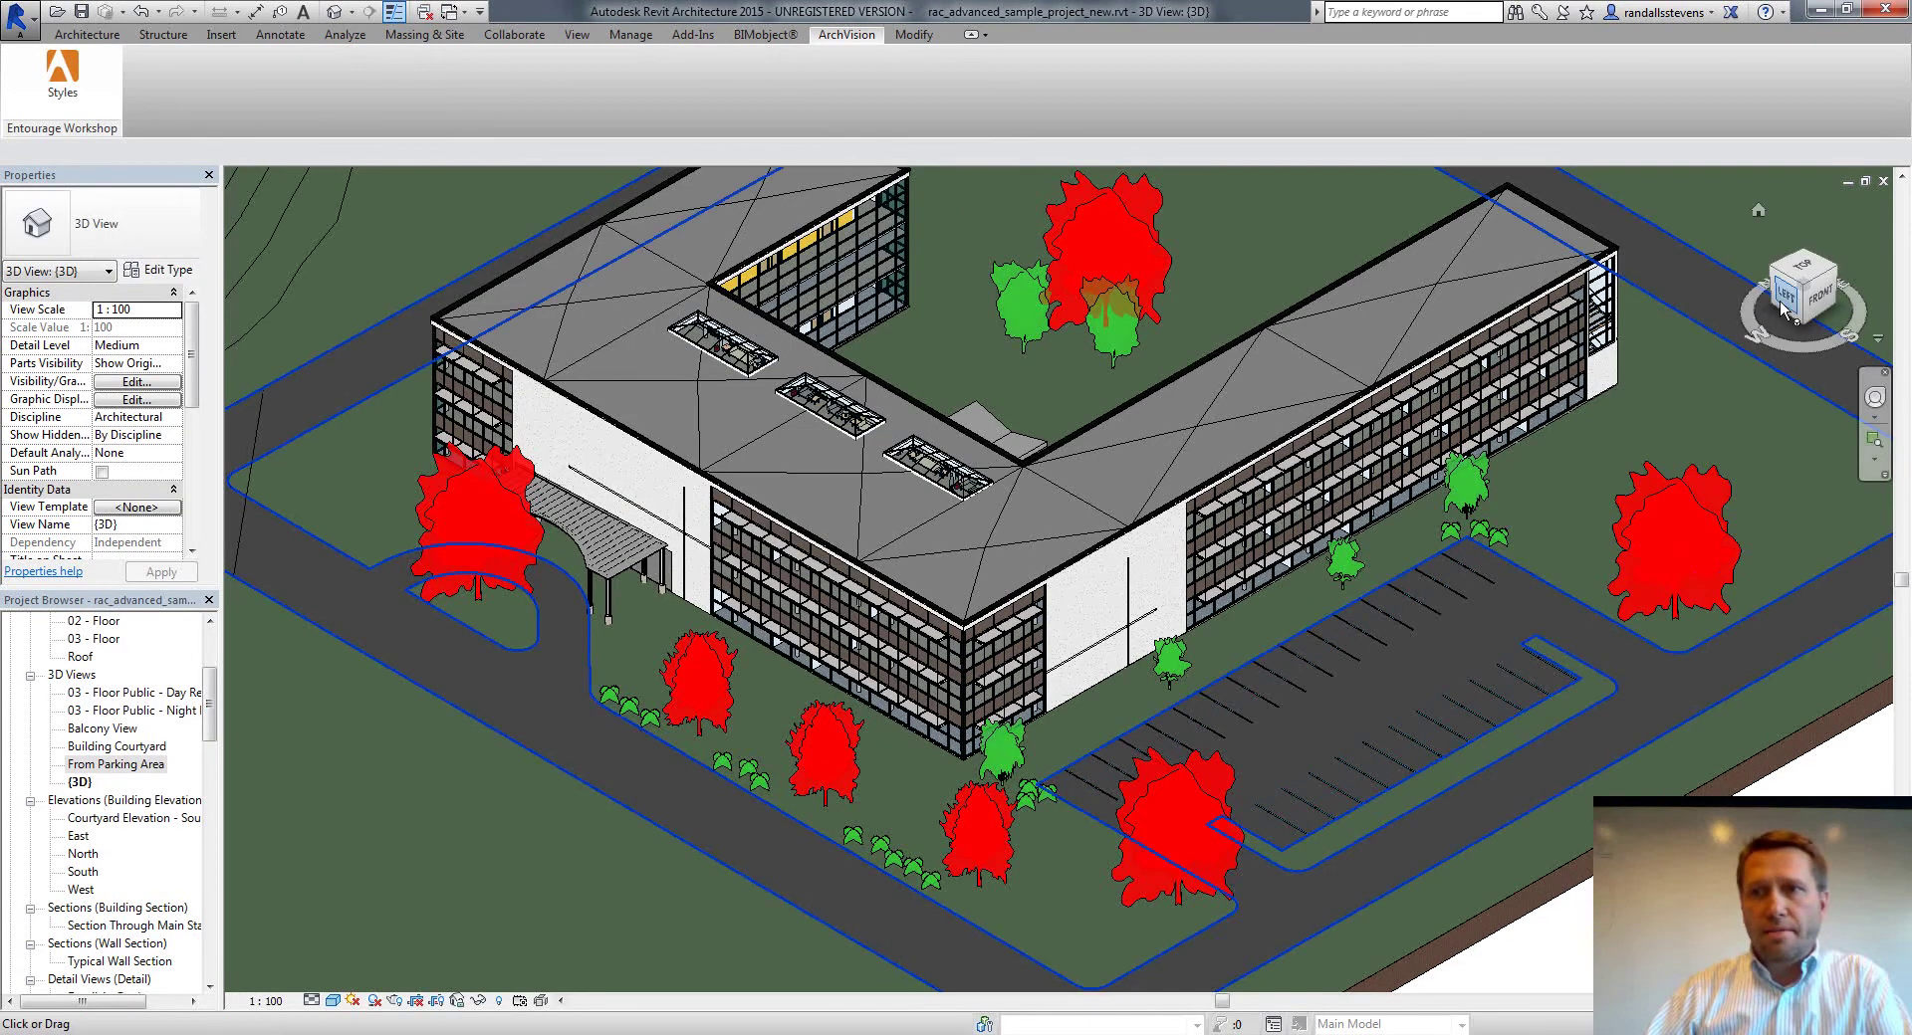
Orbit the model, then open the From Parking Area 3D view from the Project Browser
{"action": "left_click_drag", "start_coordinate": [1792, 299], "coordinate": [212, 725]}
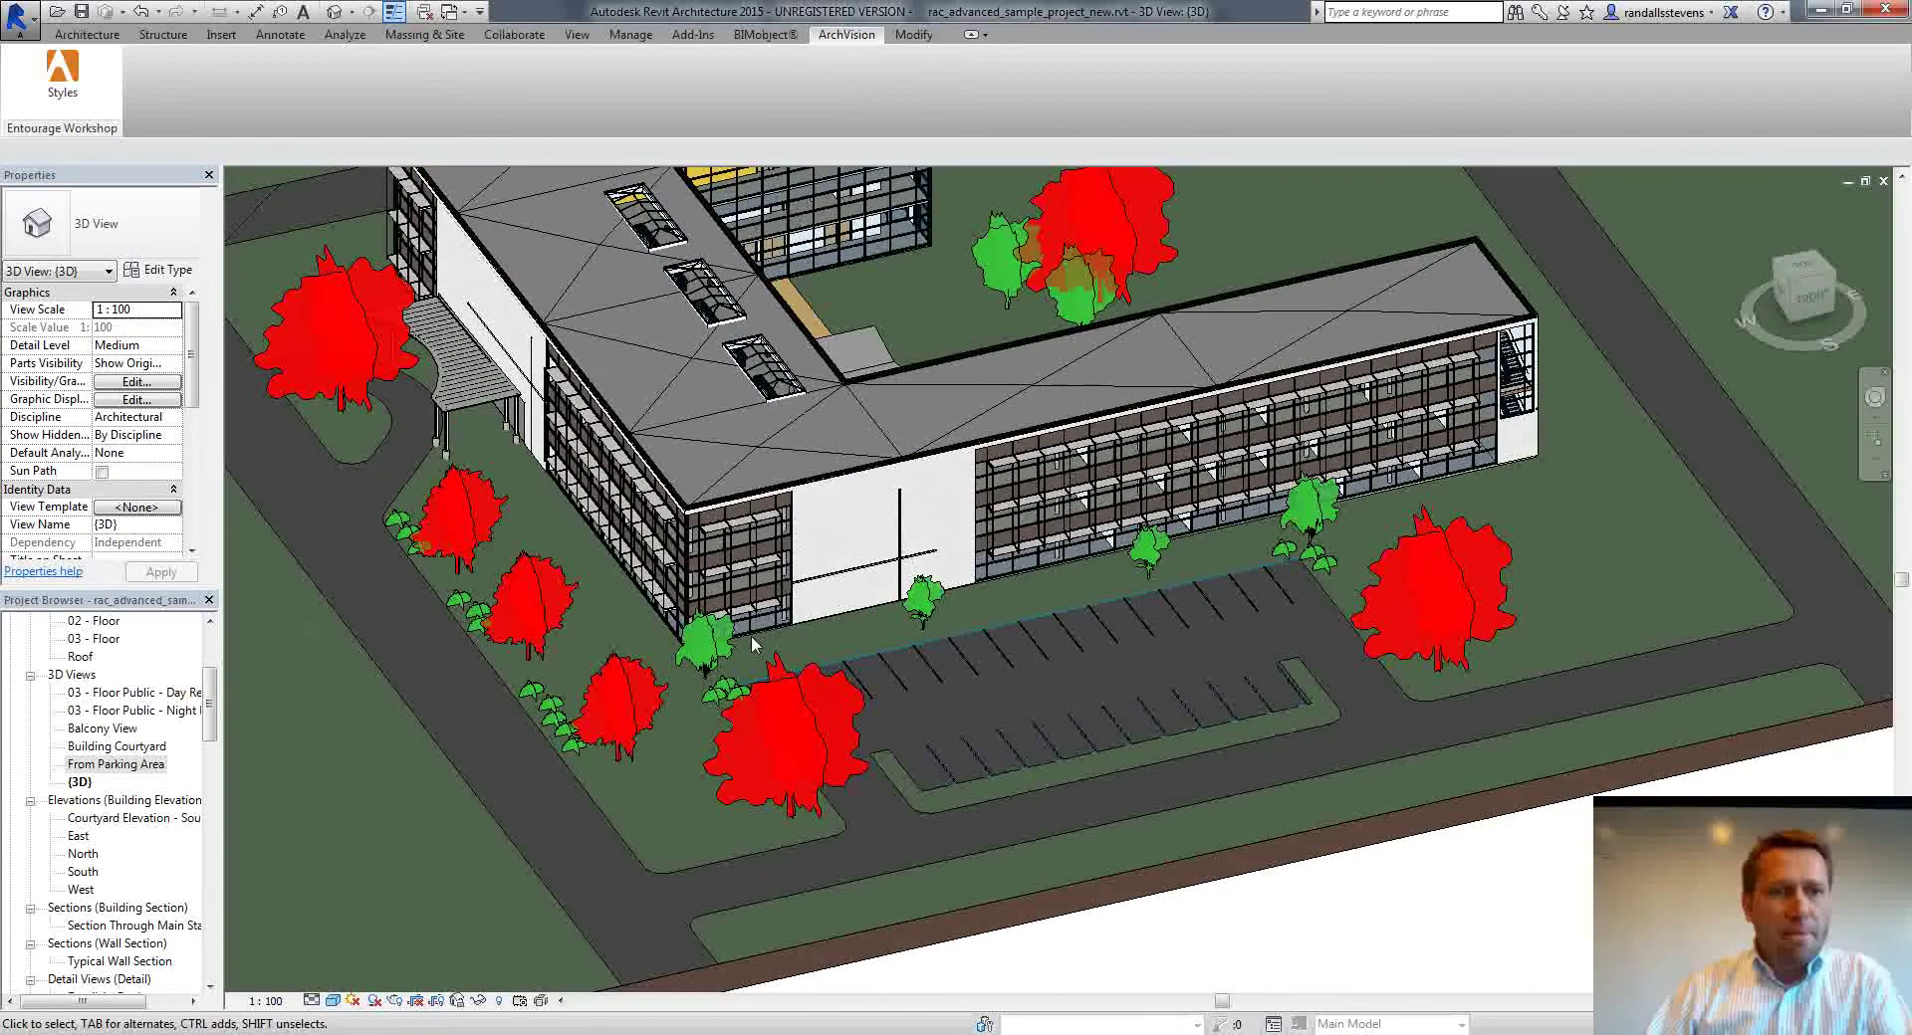
{"action": "double_click", "coordinate": [105, 768]}
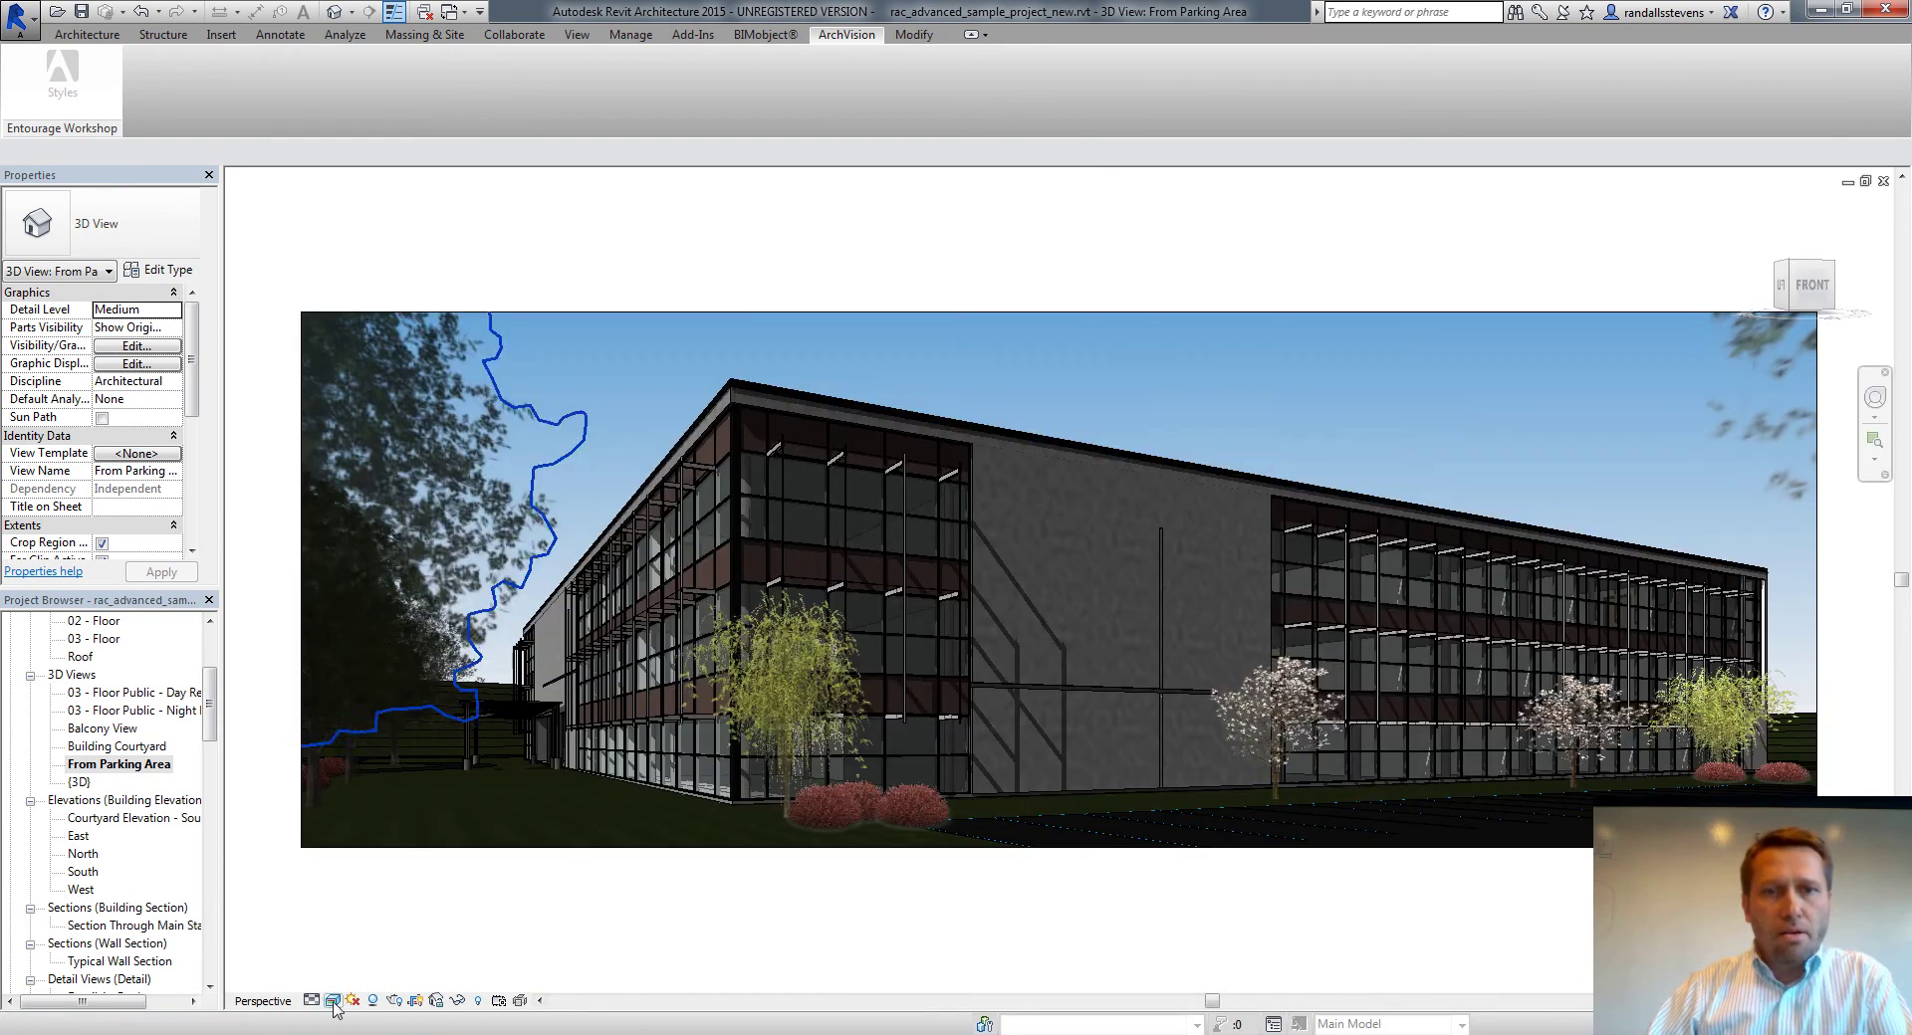
Set the From Parking Area view to Consistent Colors and turn on Thin Lines
{"action": "left_click", "coordinate": [333, 1000]}
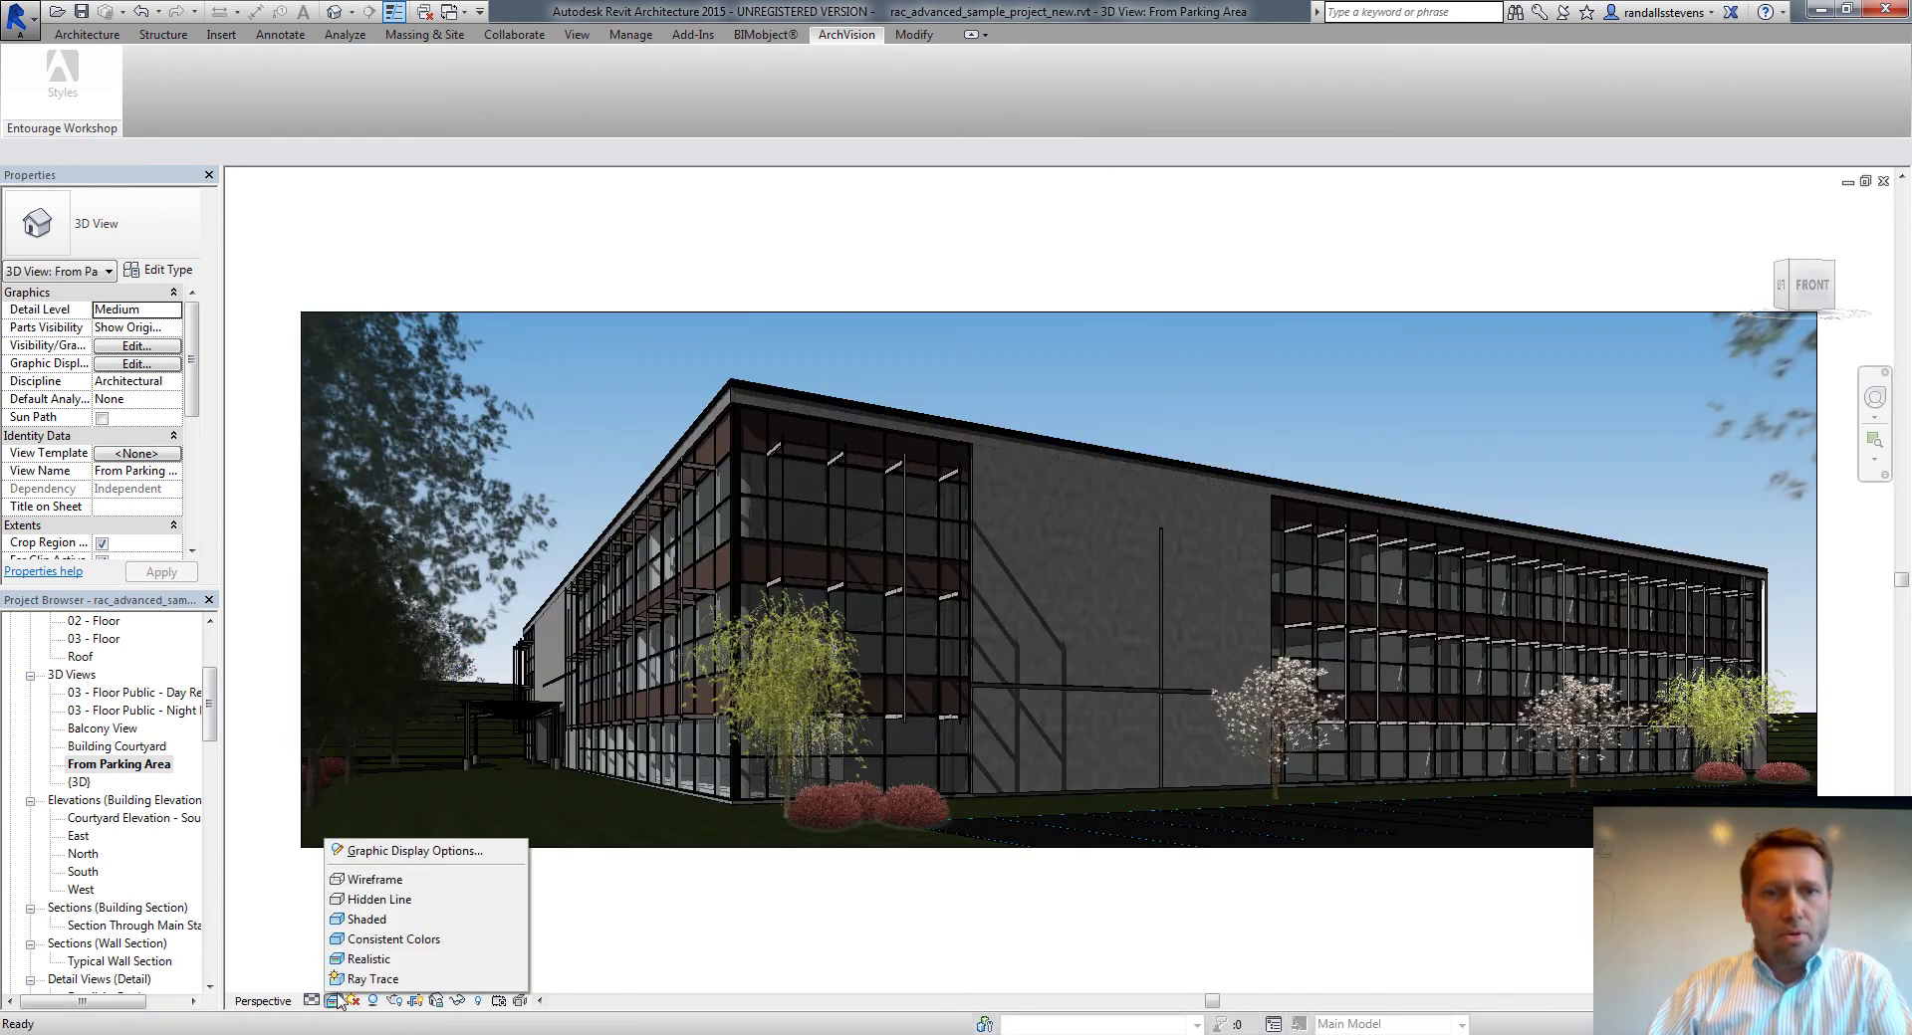
{"action": "left_click", "coordinate": [368, 946]}
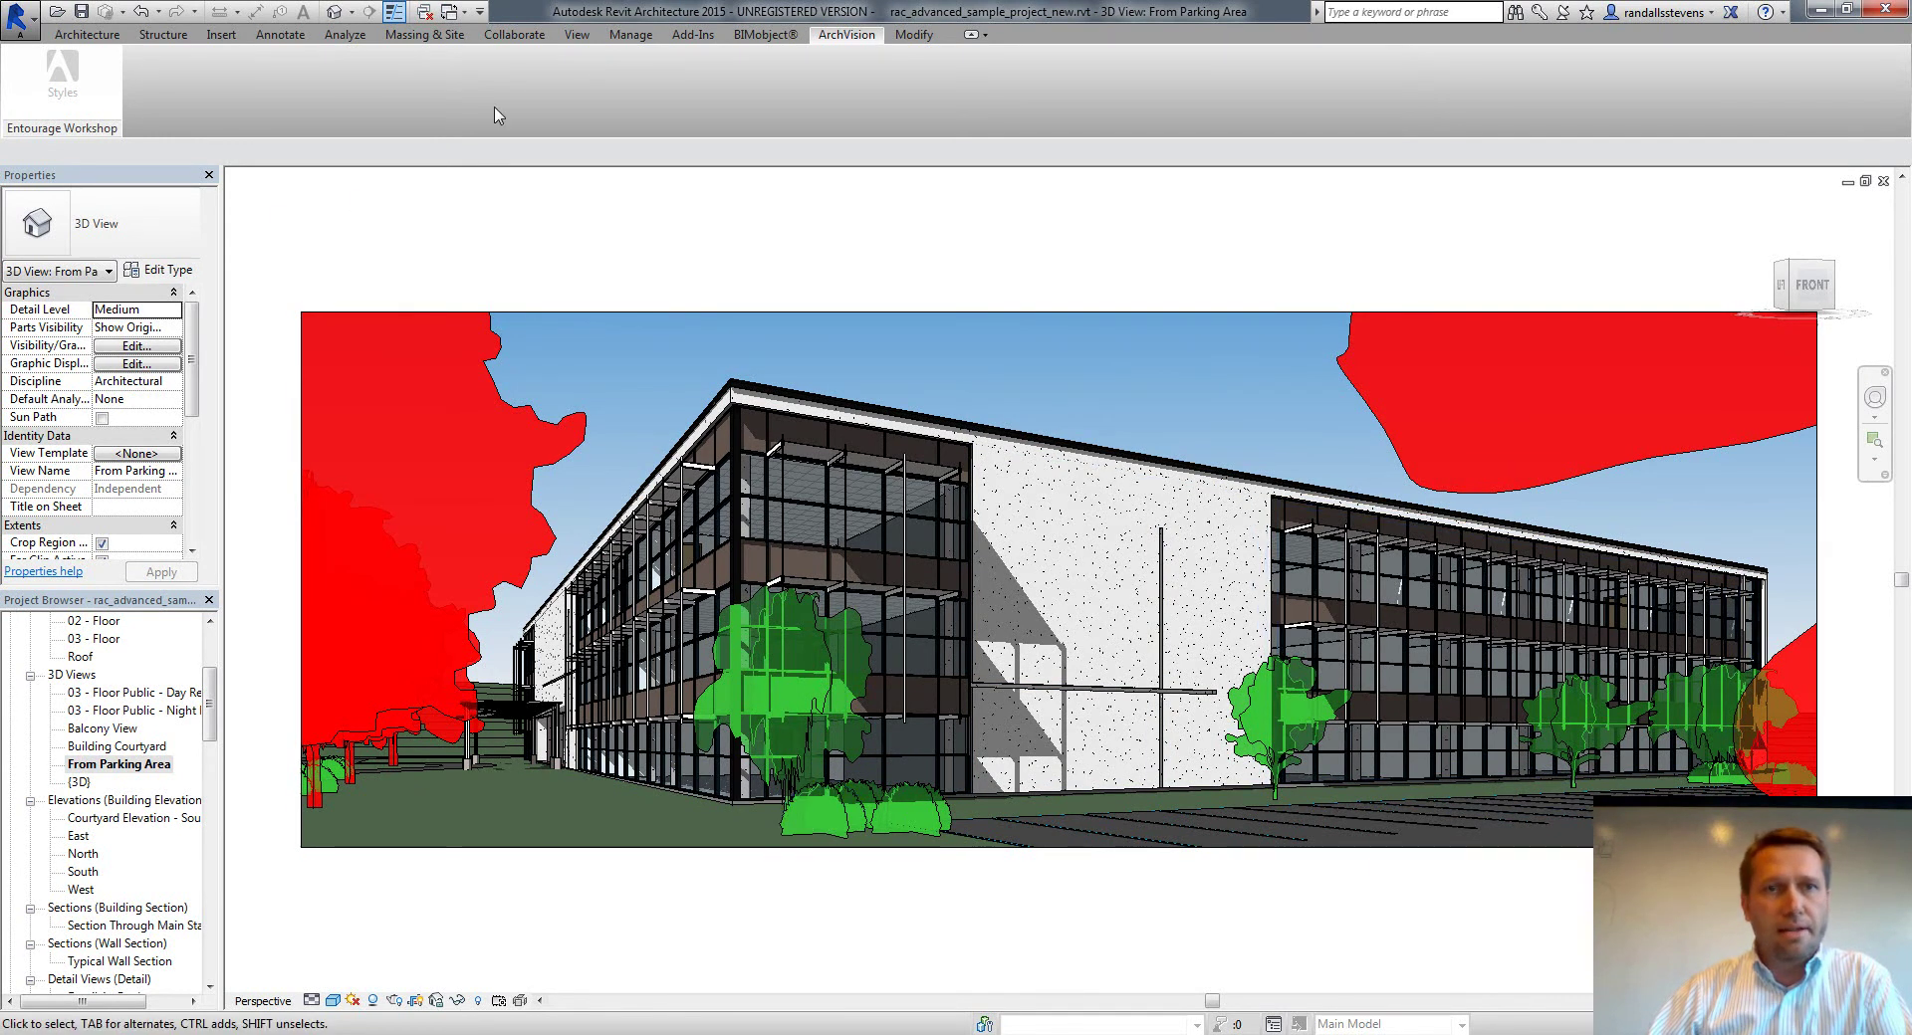
{"action": "left_click", "coordinate": [577, 36]}
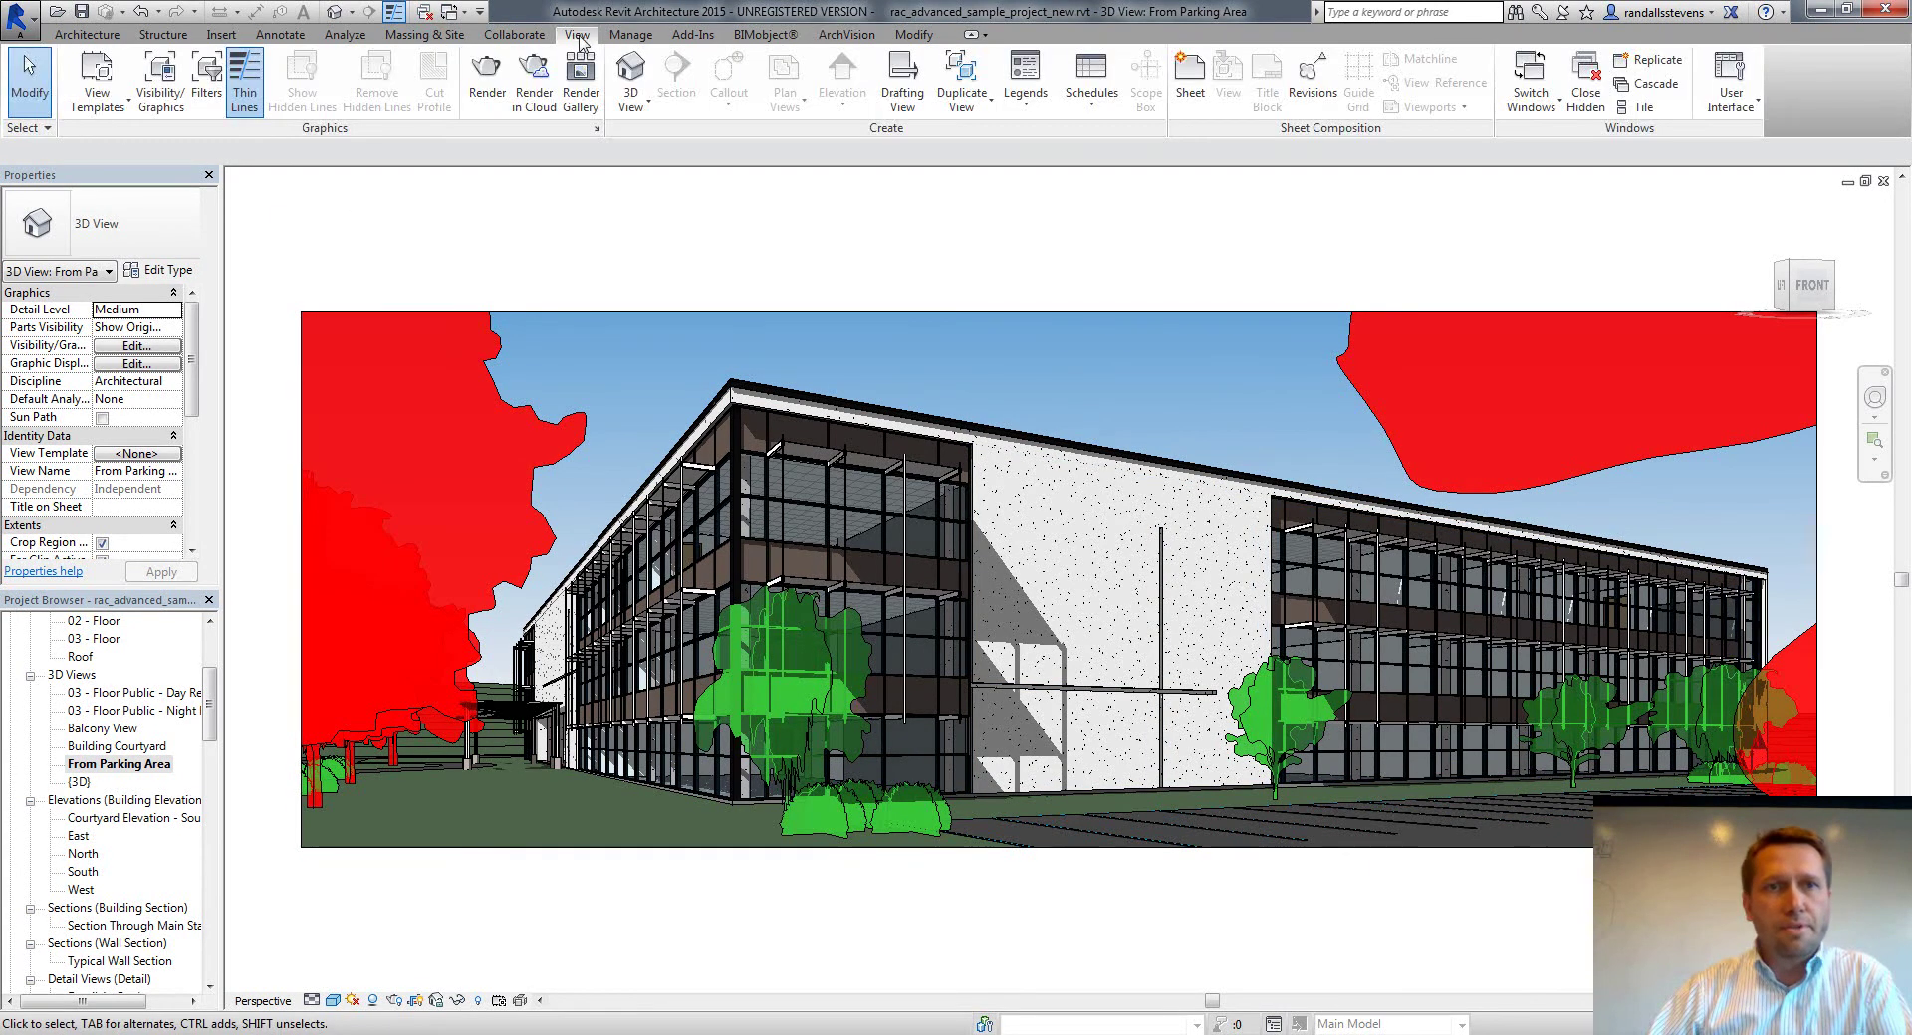
{"action": "left_click", "coordinate": [248, 94]}
{"action": "left_click", "coordinate": [250, 93]}
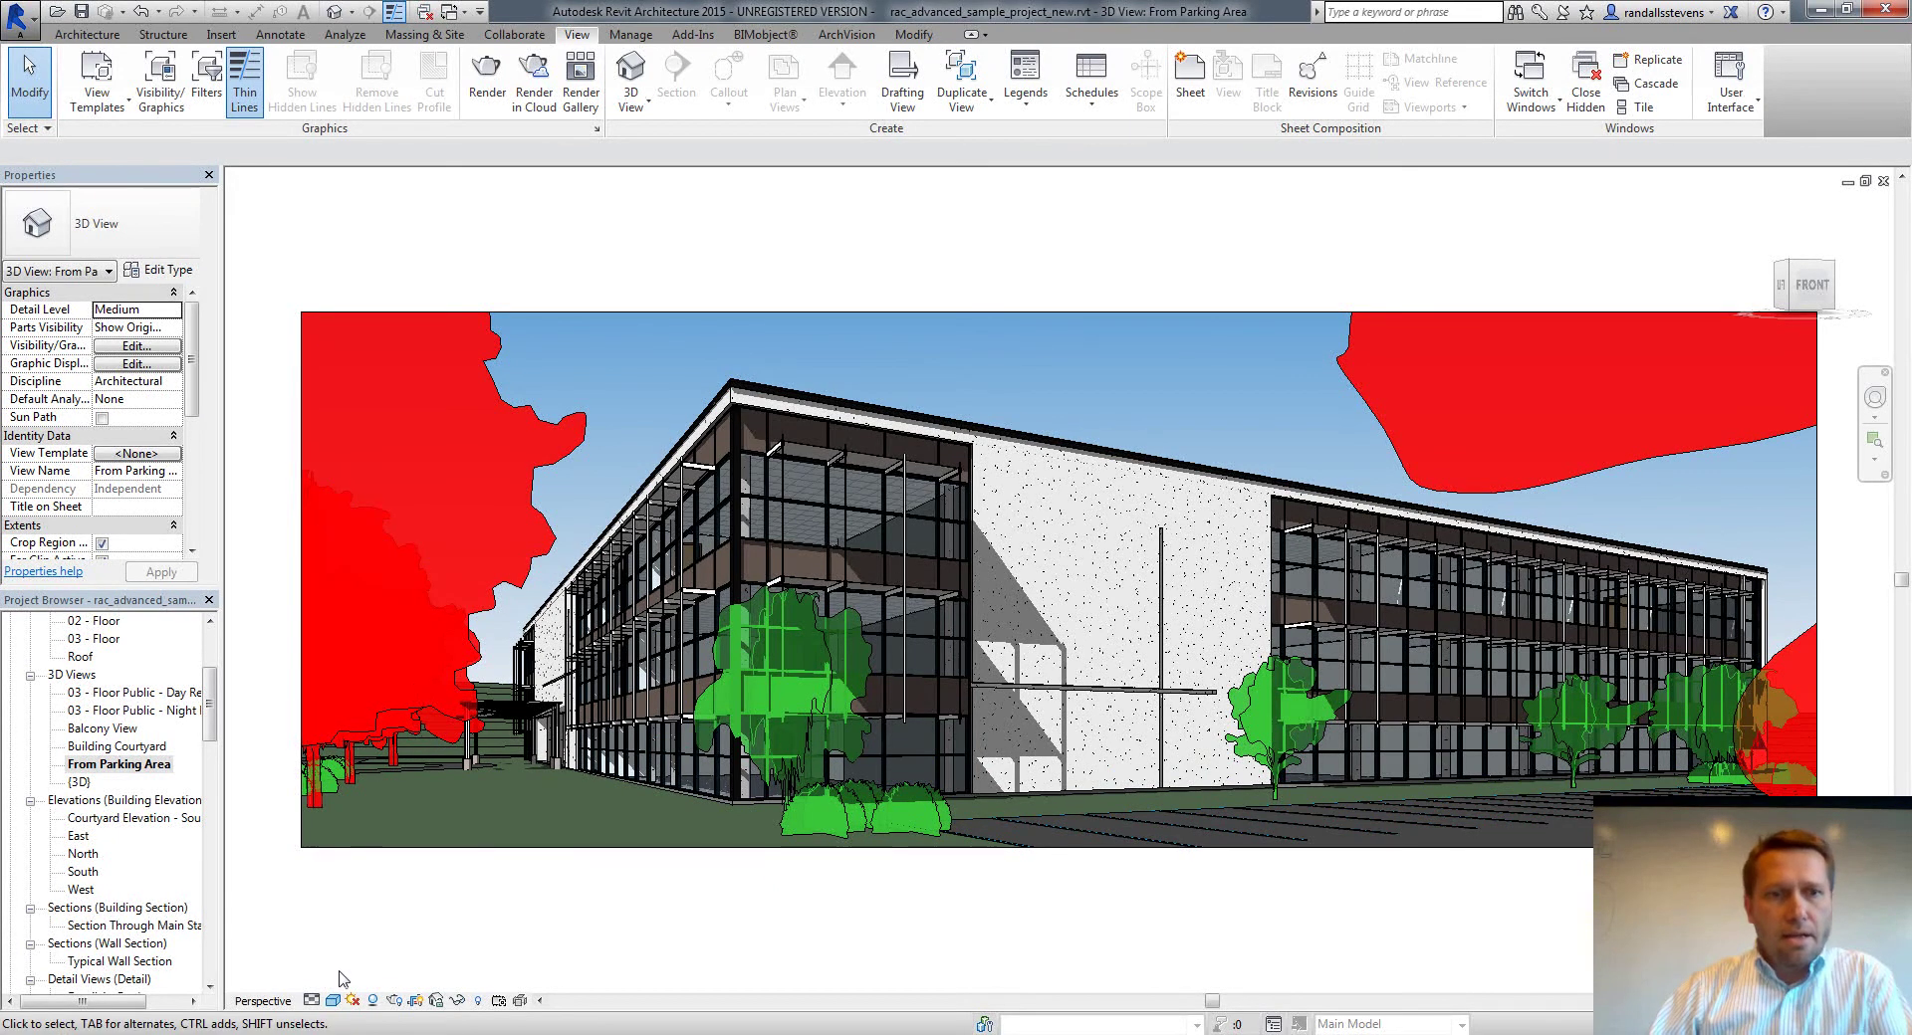
Compare the view in Realistic style, then switch back to Consistent Colors
{"action": "left_click", "coordinate": [332, 1001]}
{"action": "left_click", "coordinate": [366, 966]}
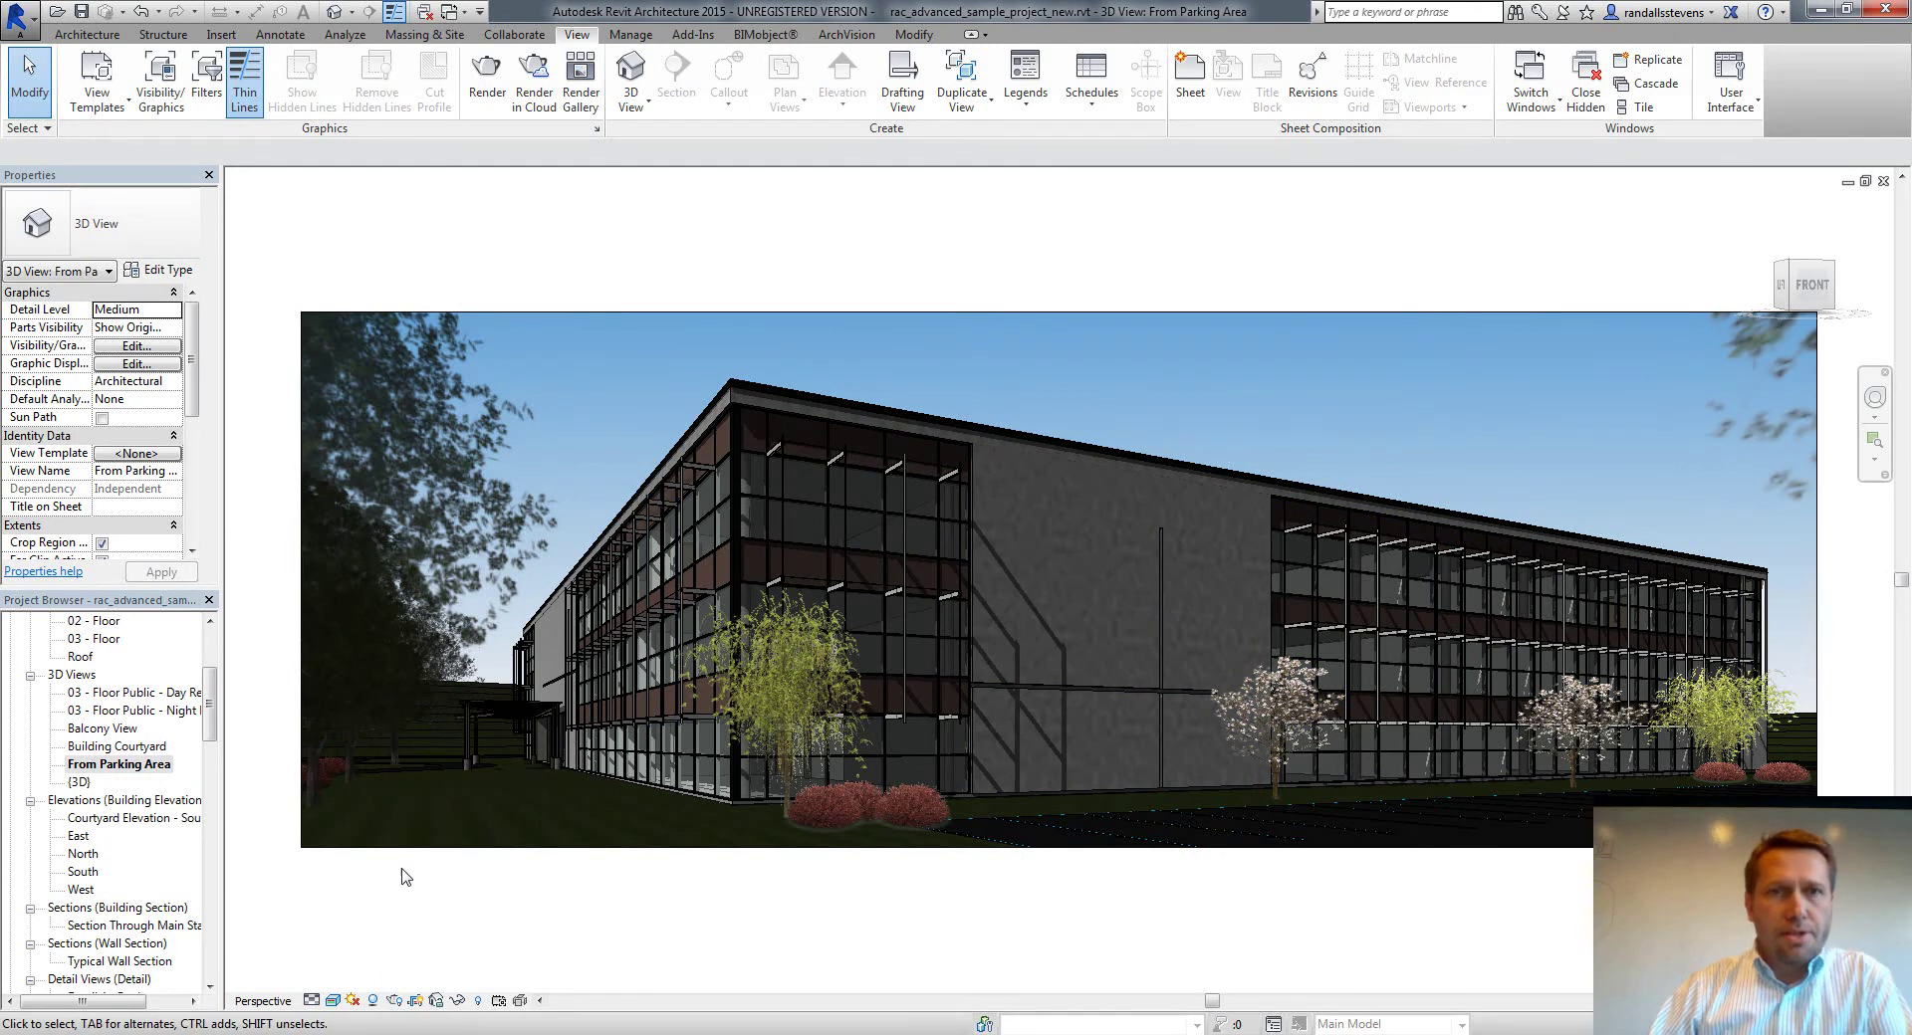
{"action": "left_click", "coordinate": [842, 37]}
{"action": "left_click", "coordinate": [333, 1001]}
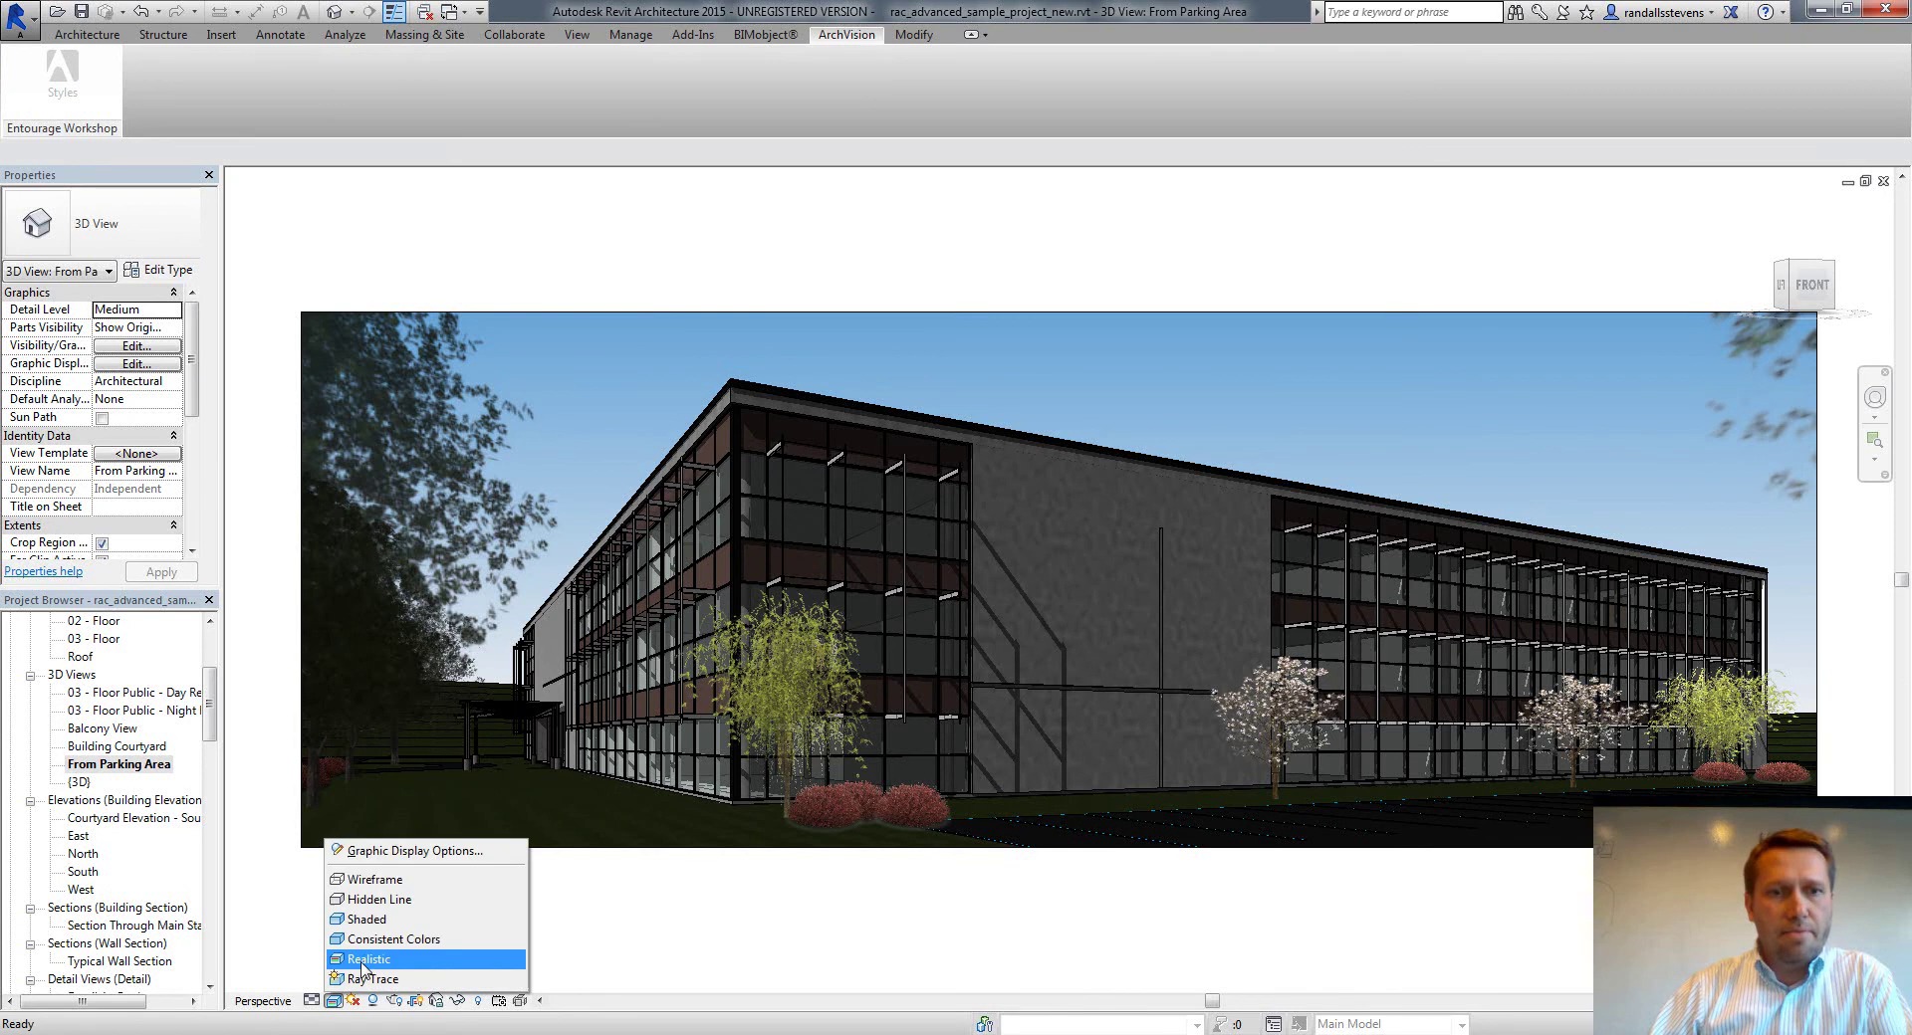
{"action": "left_click", "coordinate": [371, 944]}
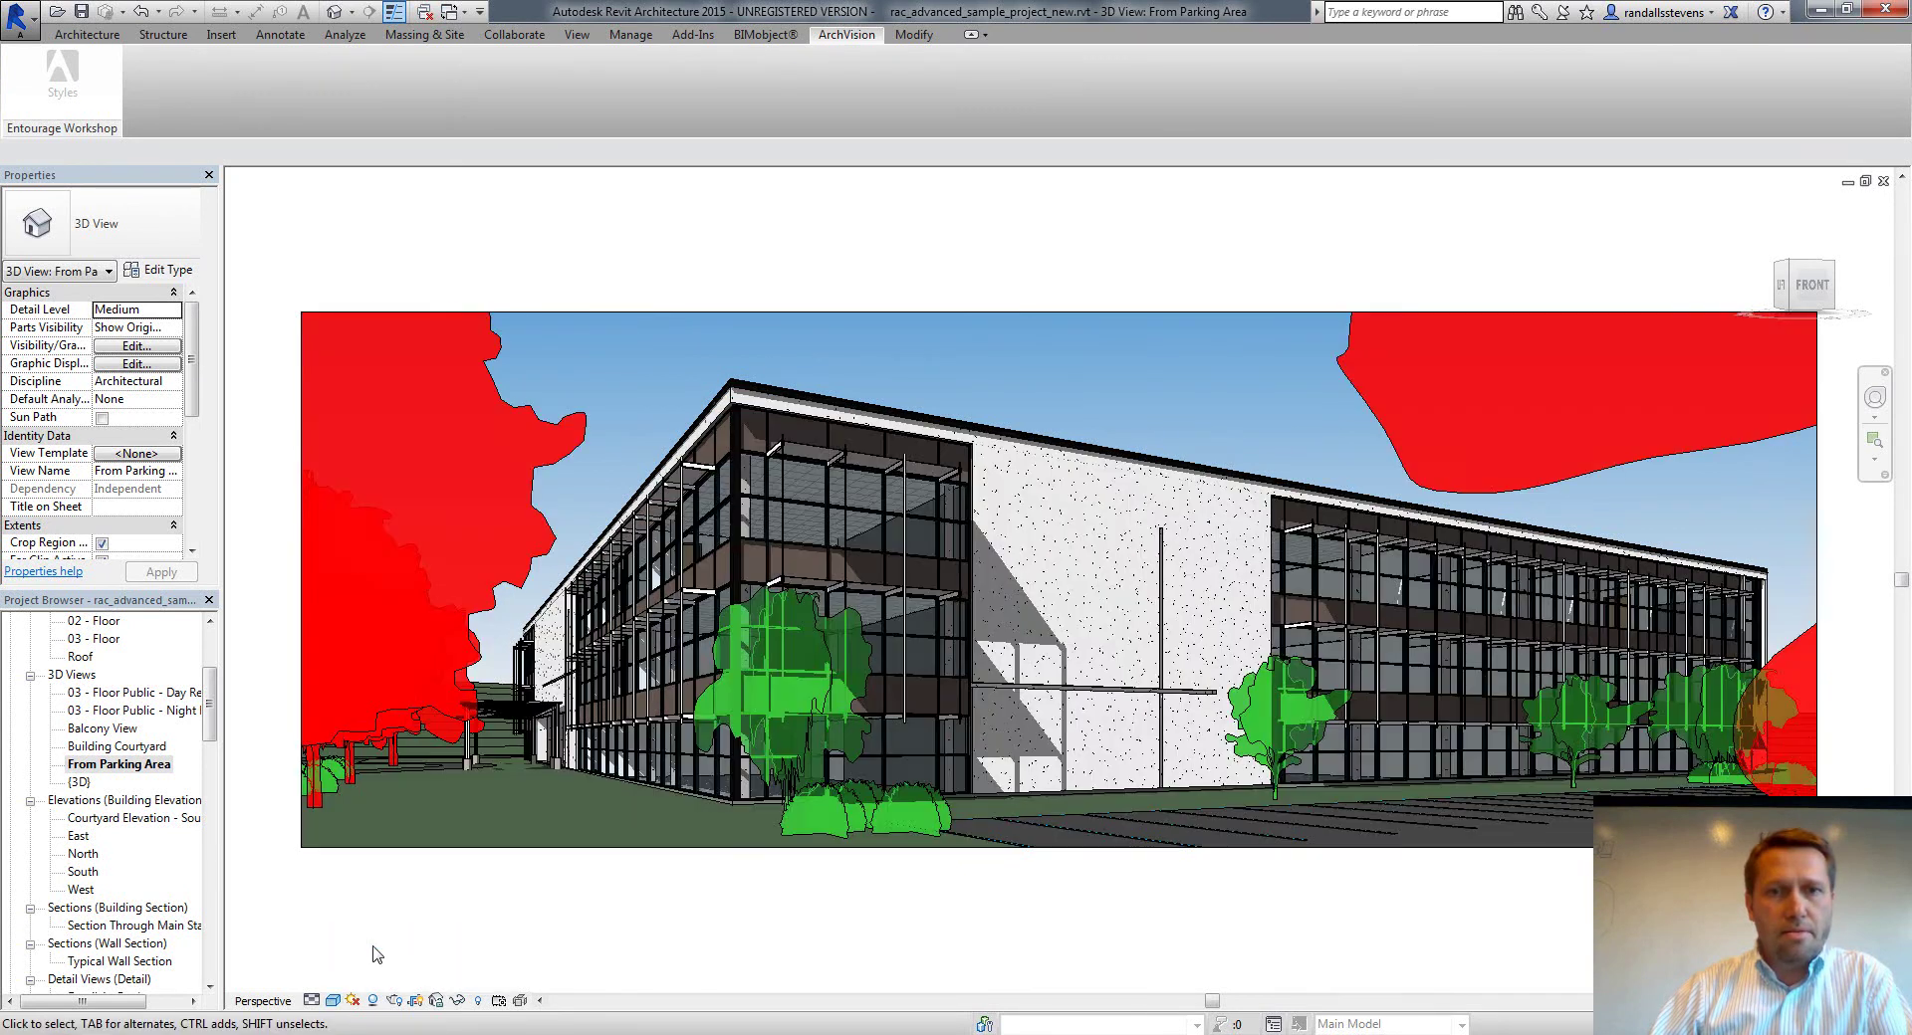
From the {3D} view, switch the Trees - Red style to Stylized Textures and apply
{"action": "double_click", "coordinate": [85, 782]}
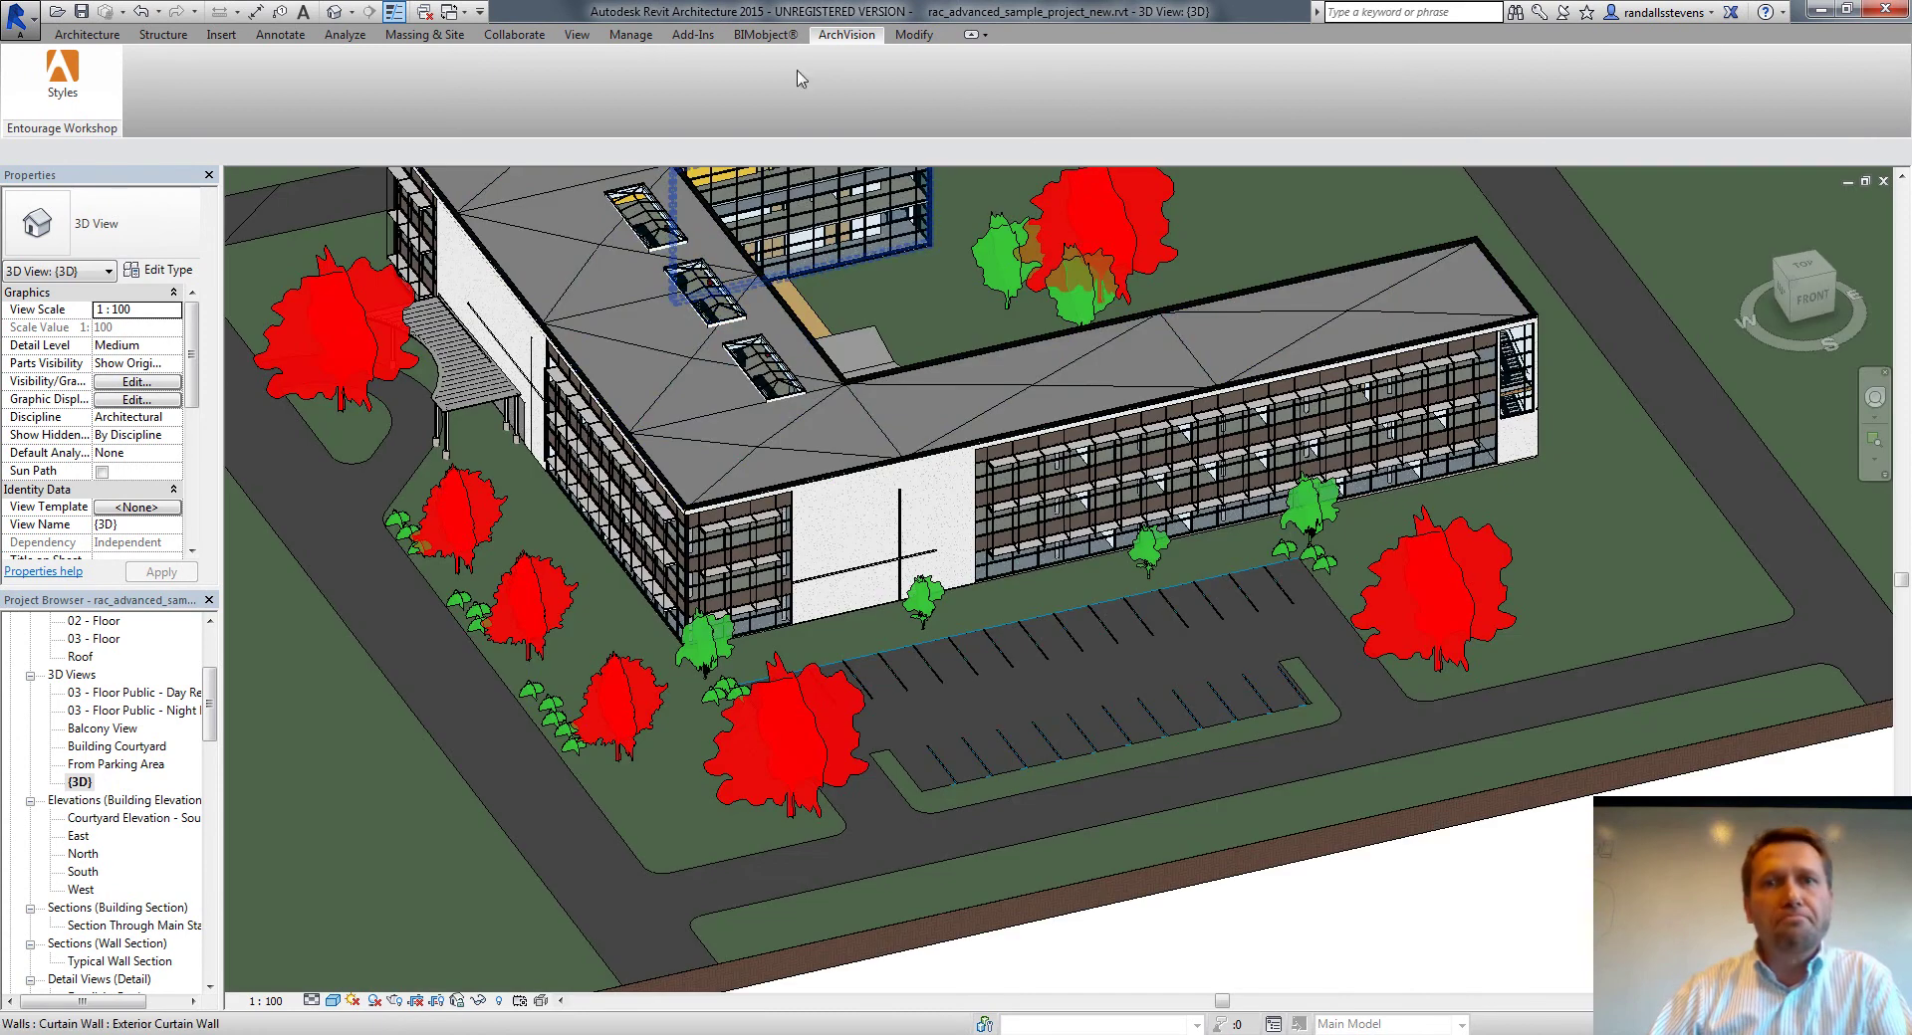
{"action": "left_click", "coordinate": [62, 74]}
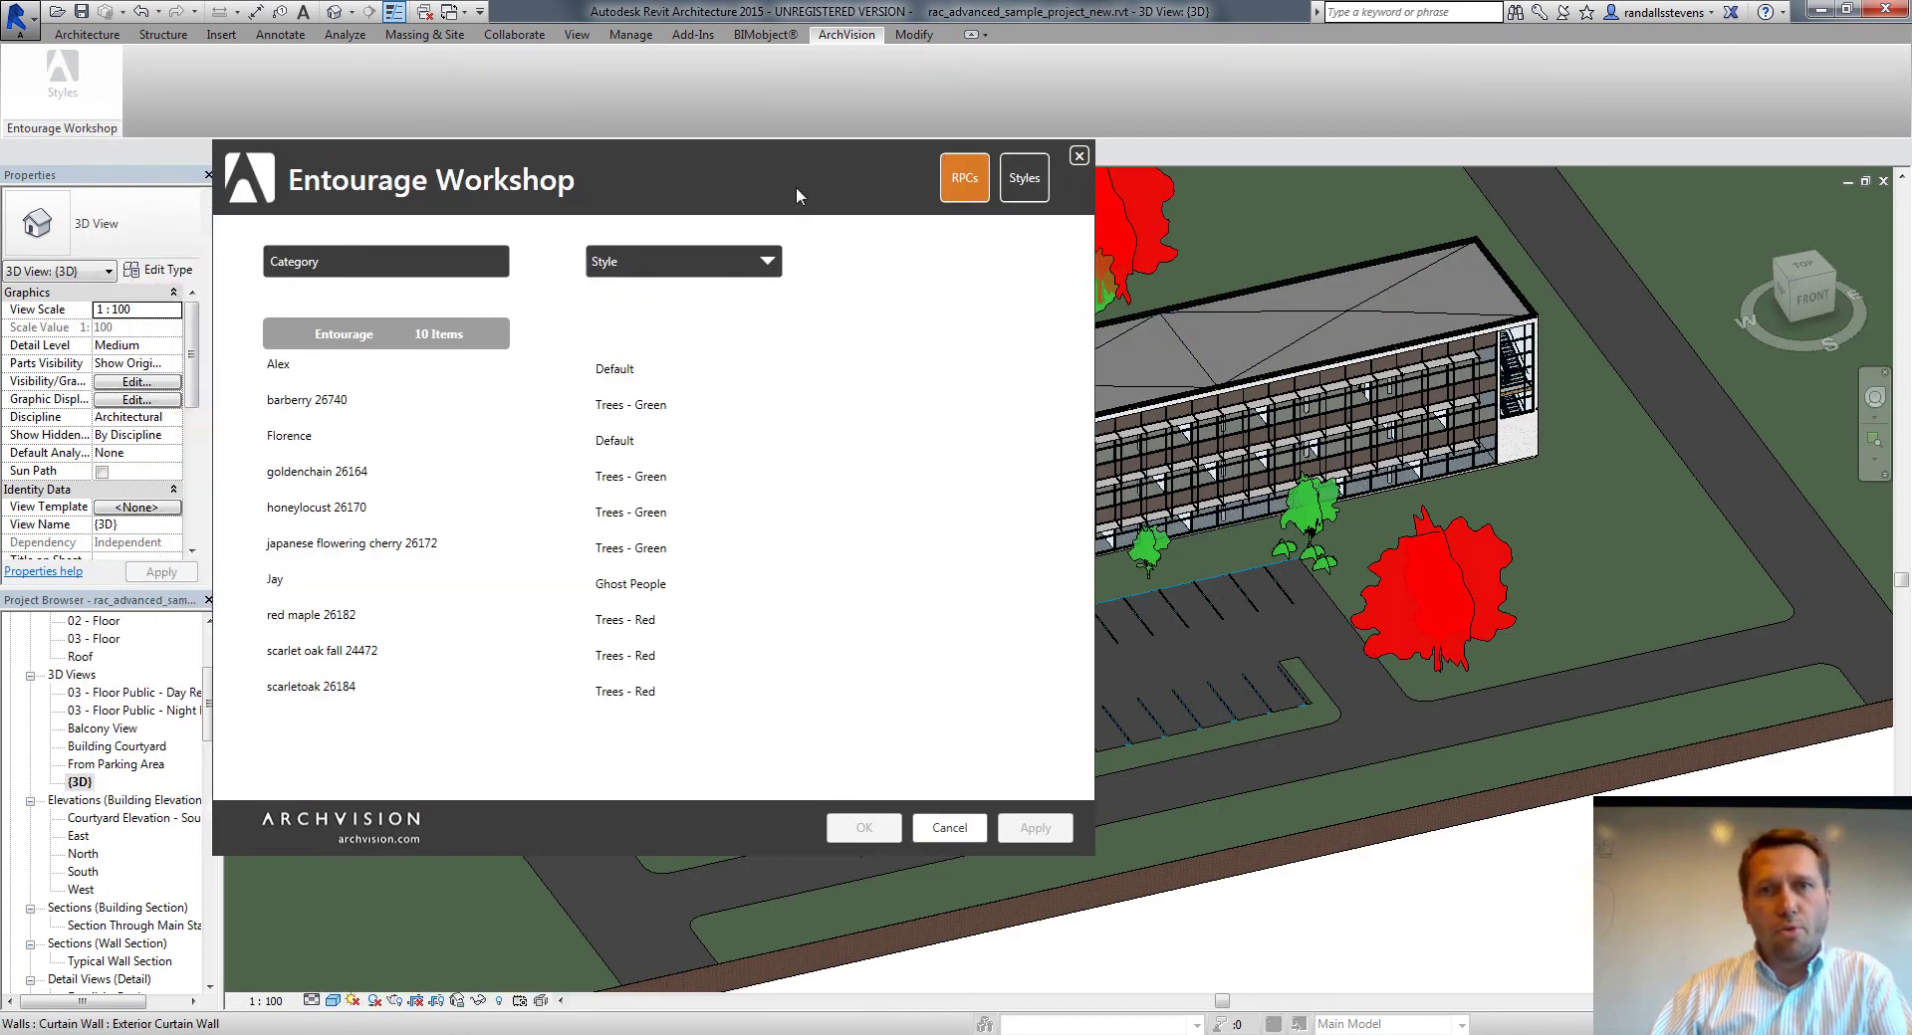
{"action": "left_click", "coordinate": [941, 159]}
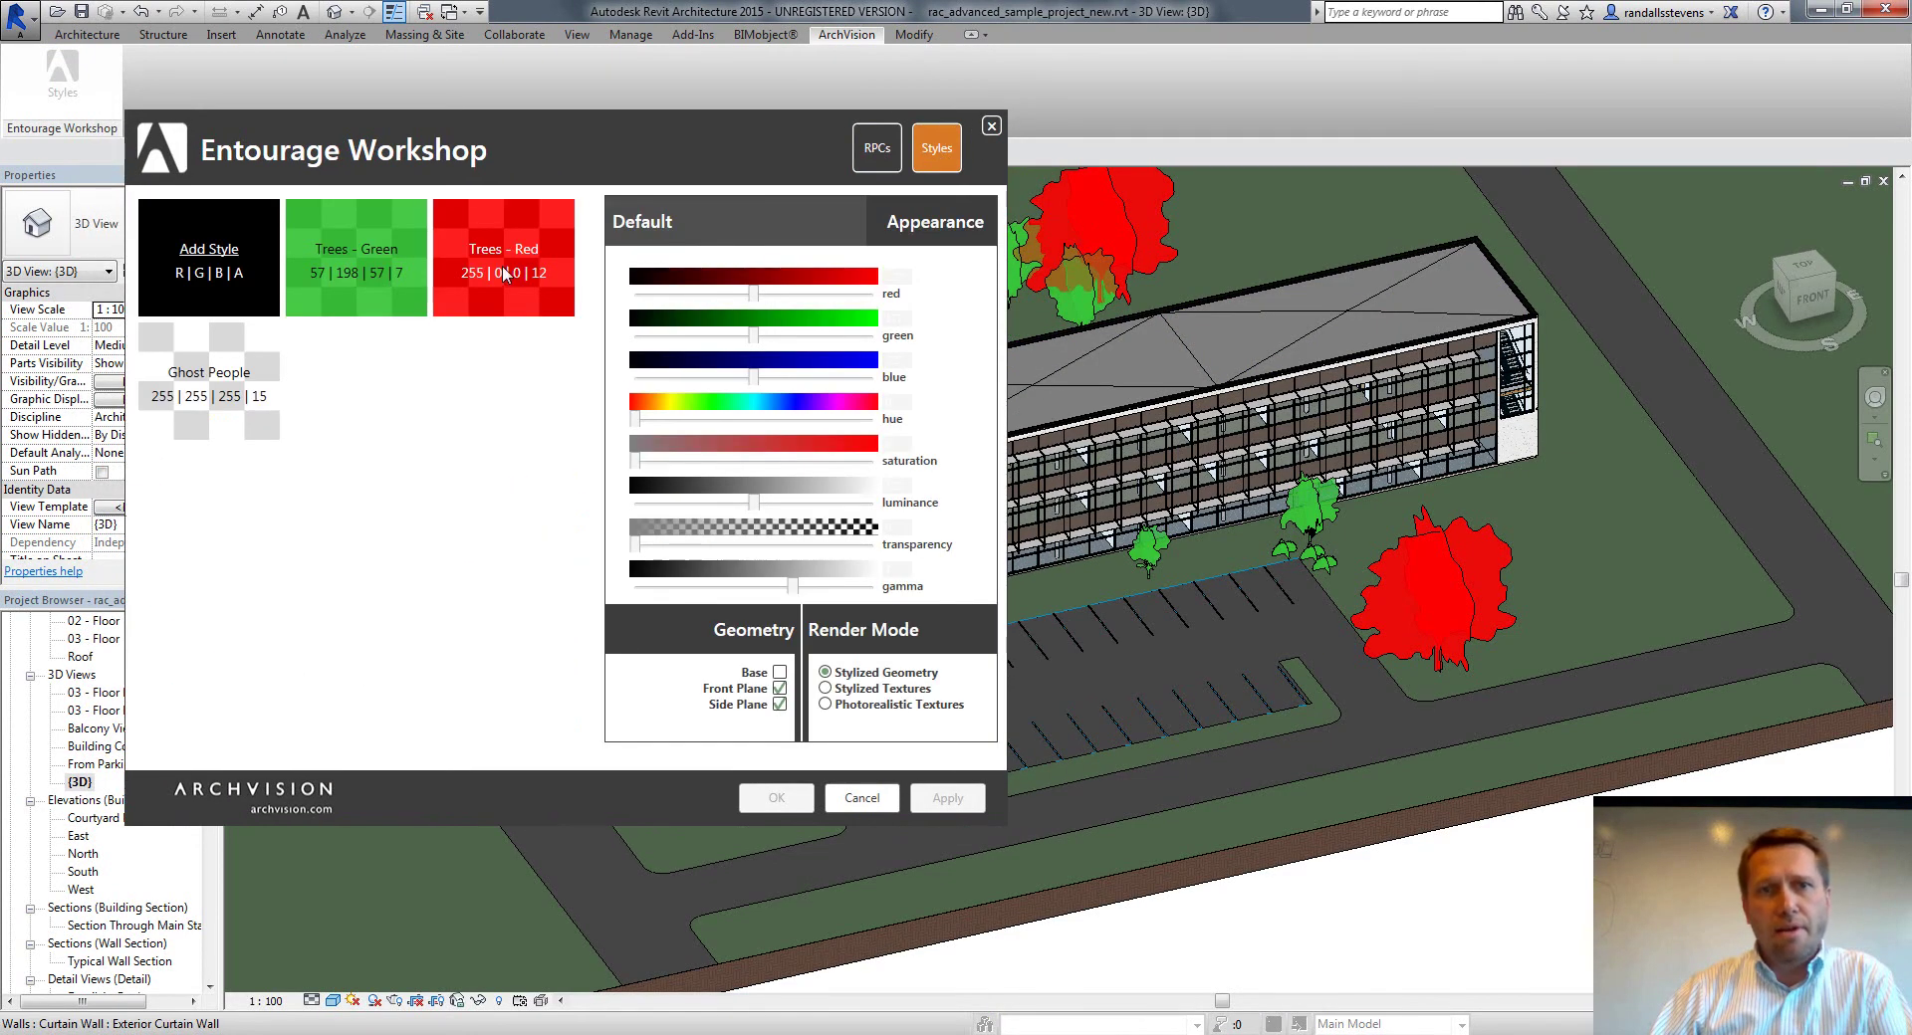
{"action": "left_click", "coordinate": [501, 266]}
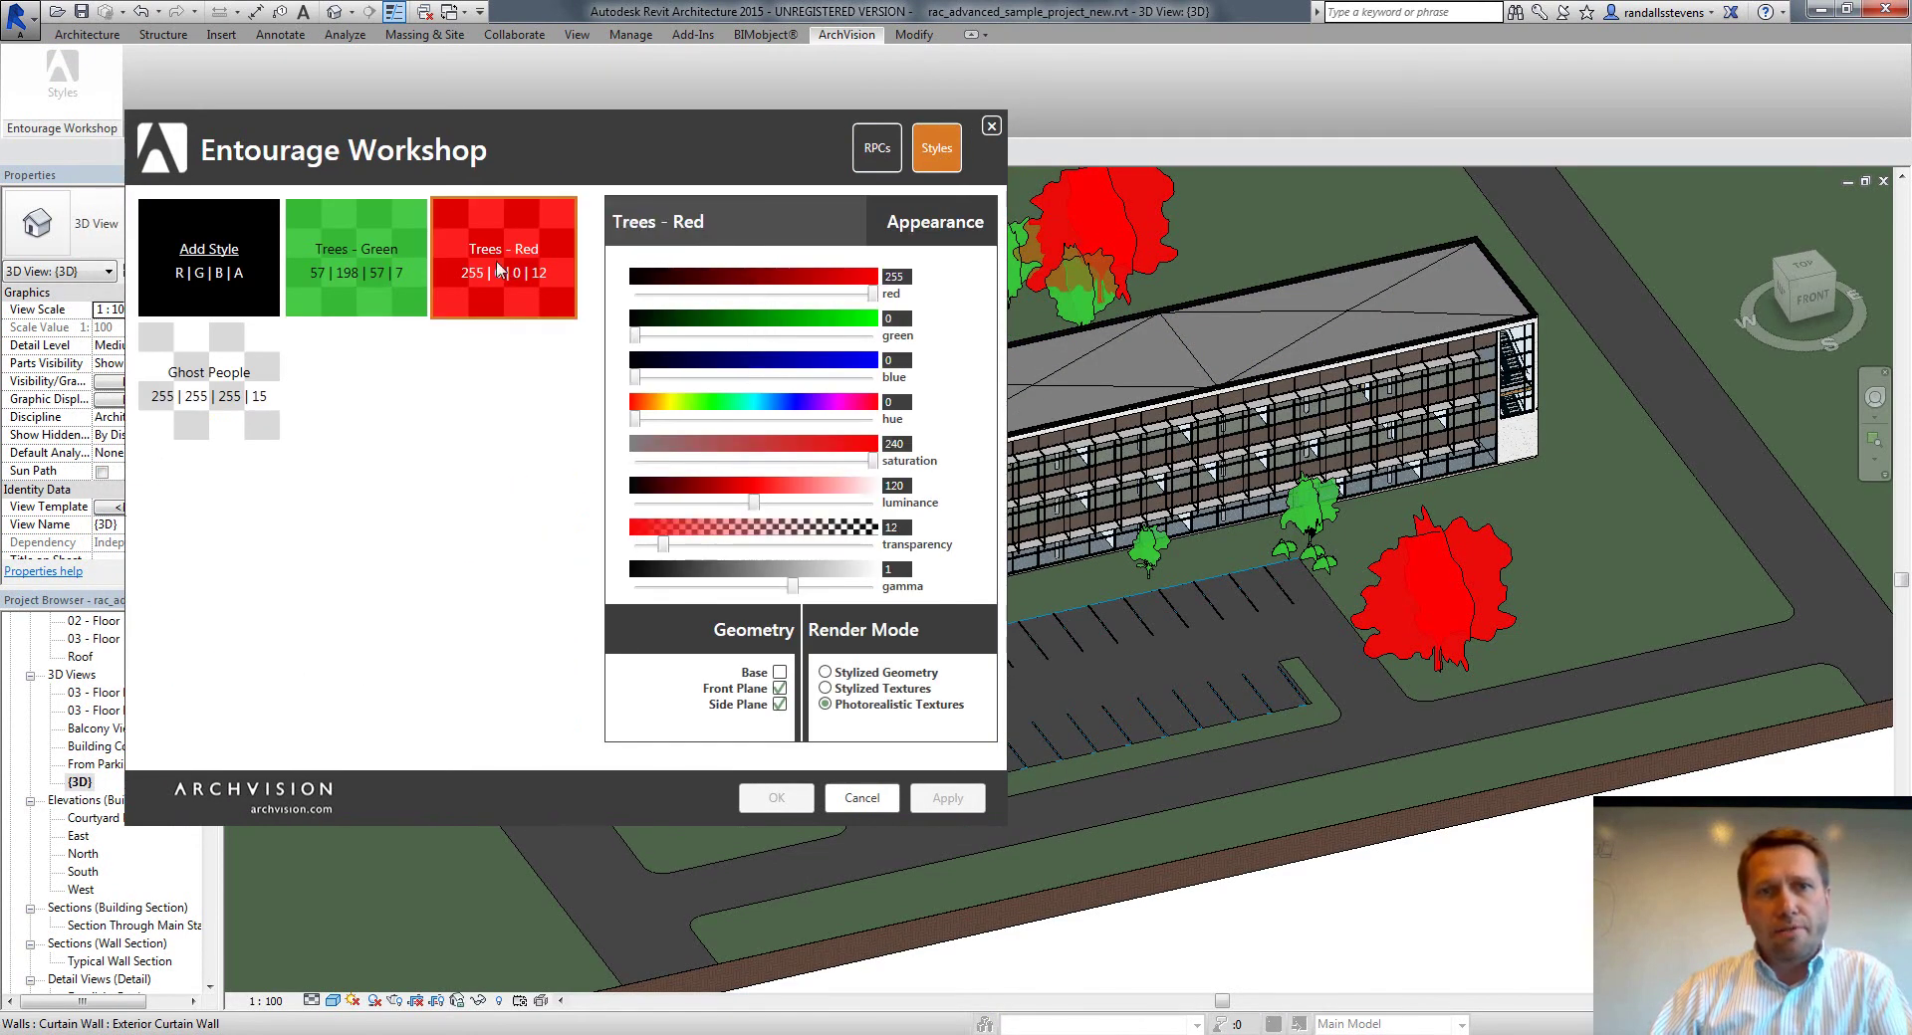
{"action": "left_click", "coordinate": [826, 689]}
{"action": "left_click", "coordinate": [938, 794]}
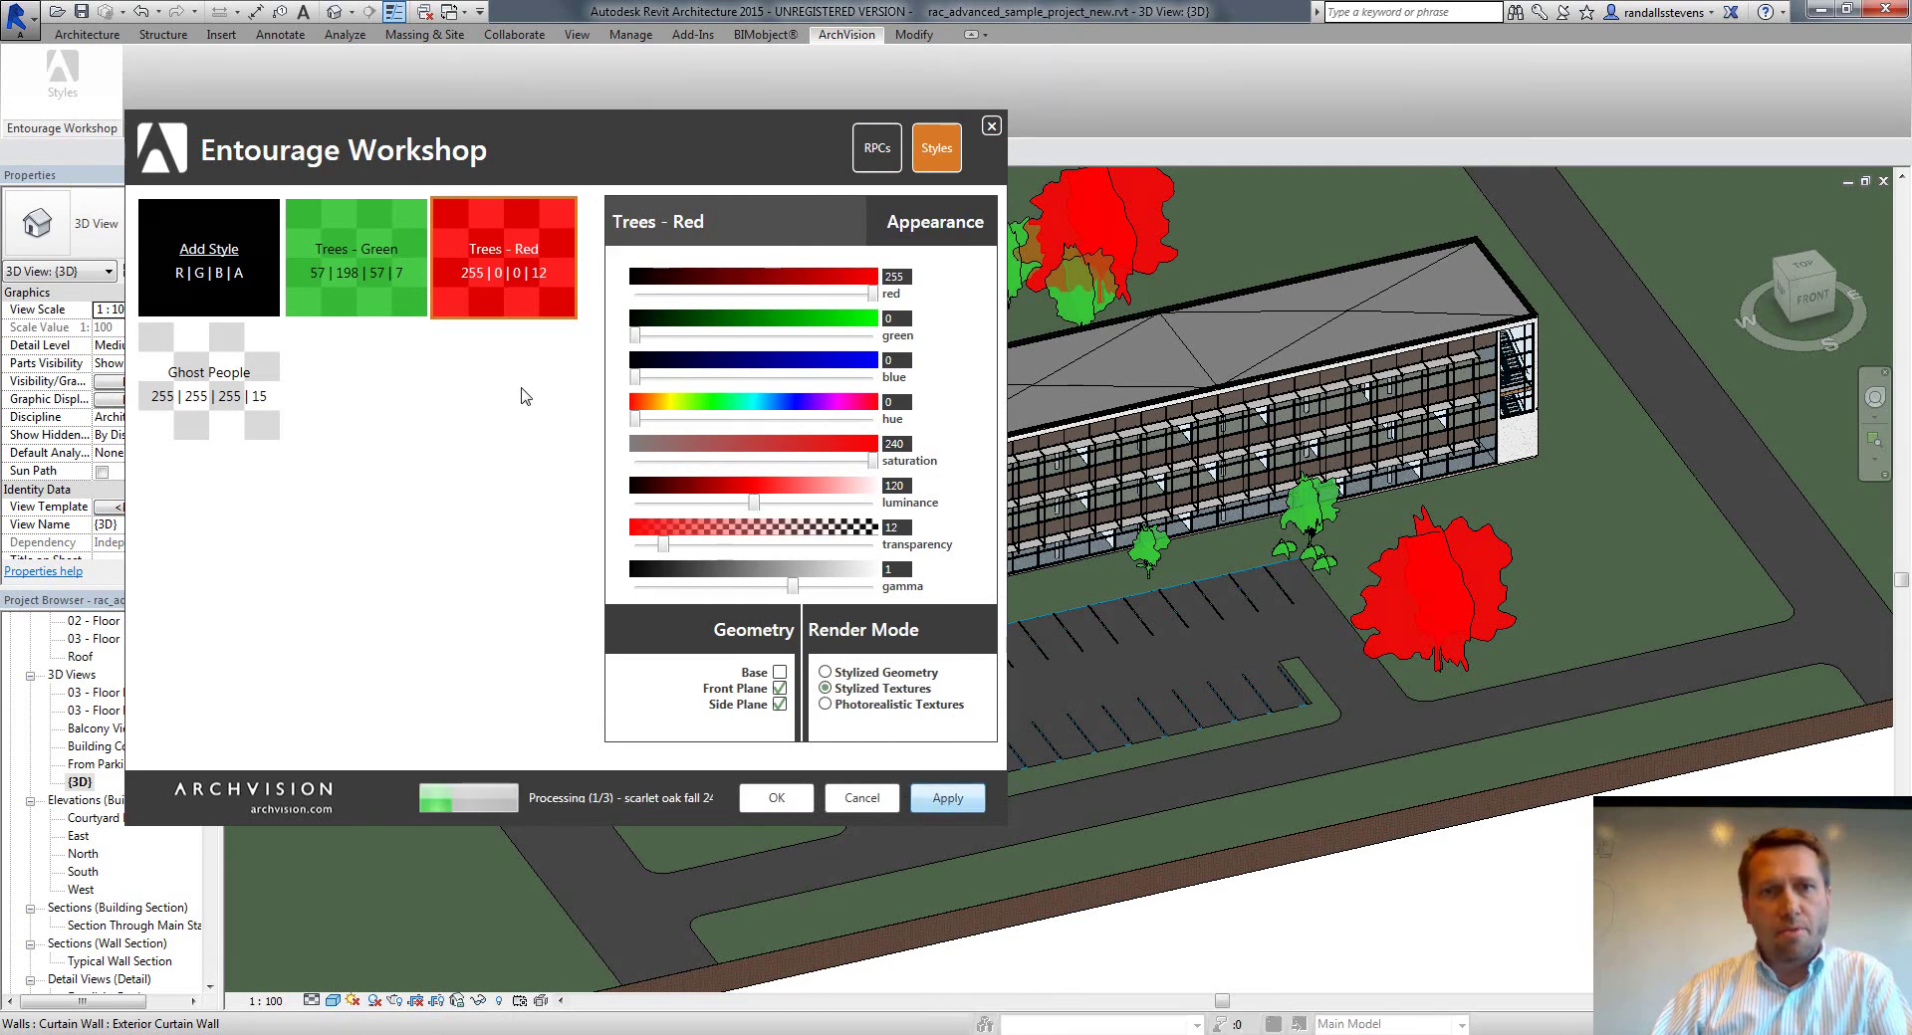
Switch Trees - Green to Stylized Textures and close Entourage Workshop
{"action": "left_click", "coordinate": [367, 259]}
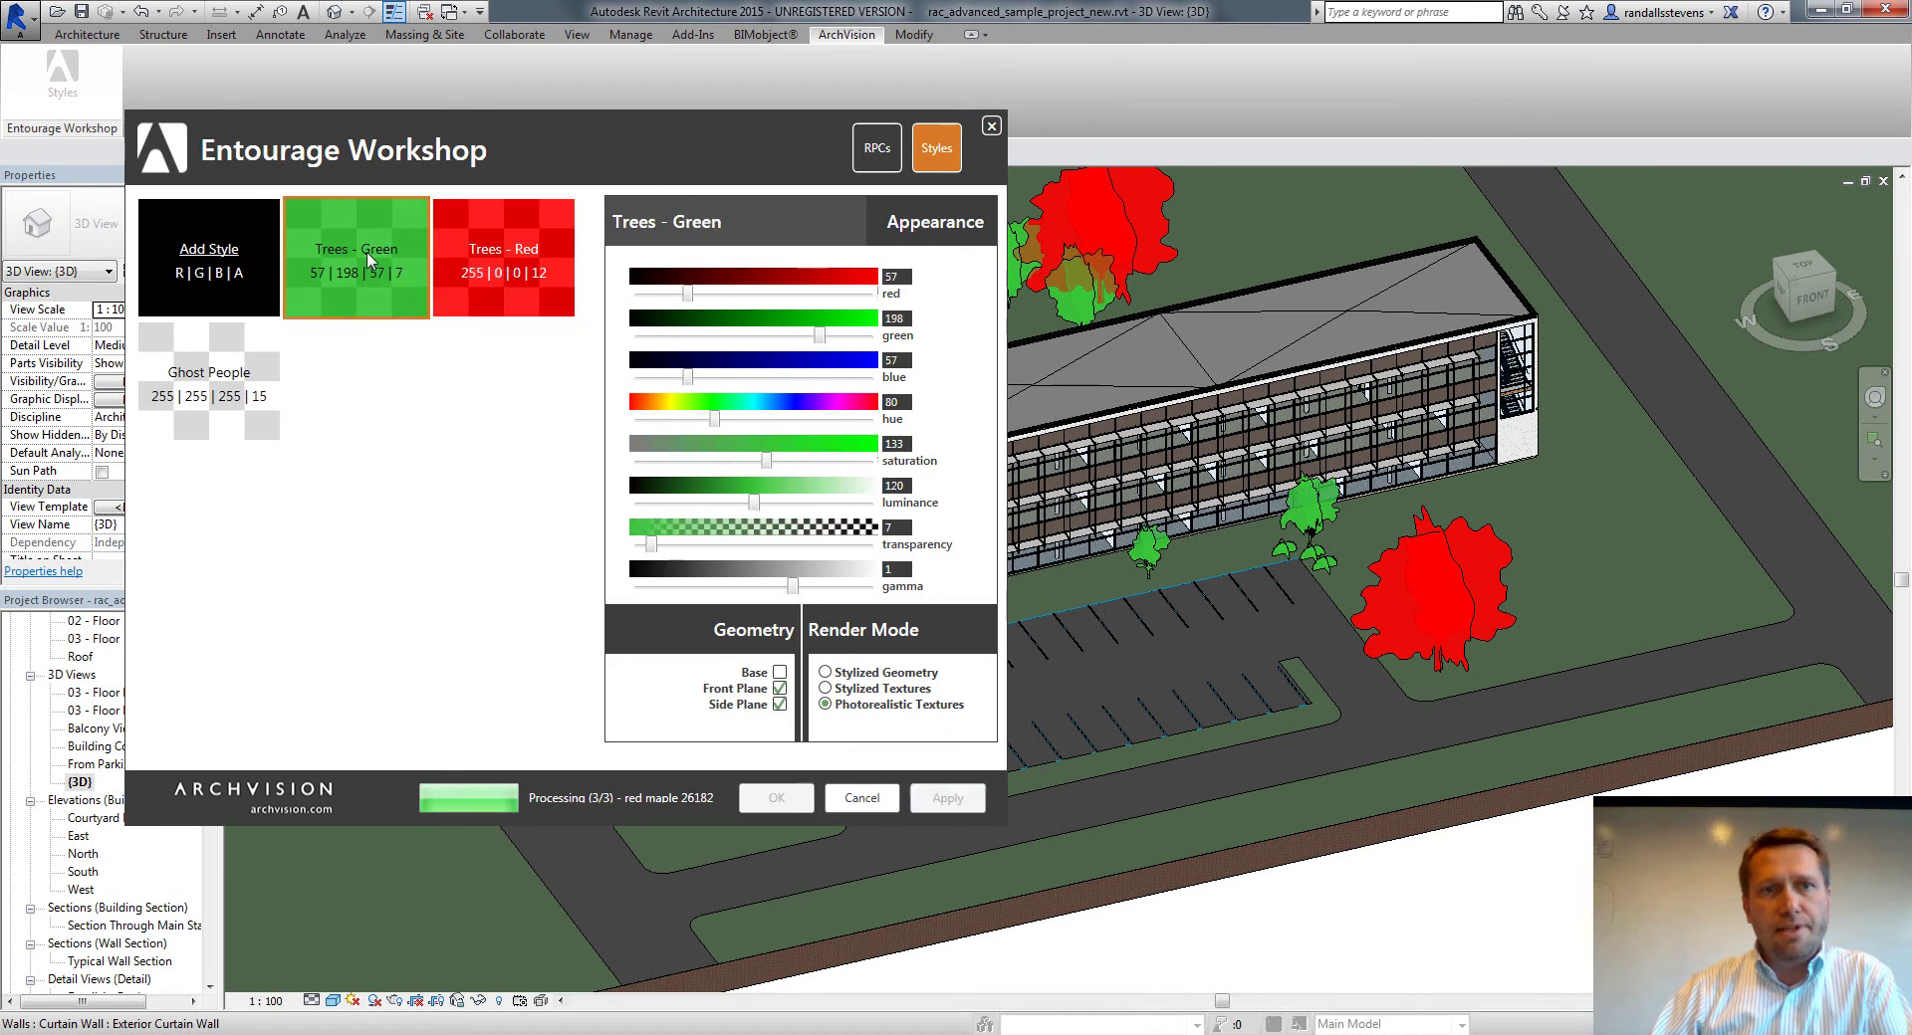
{"action": "left_click", "coordinate": [854, 688]}
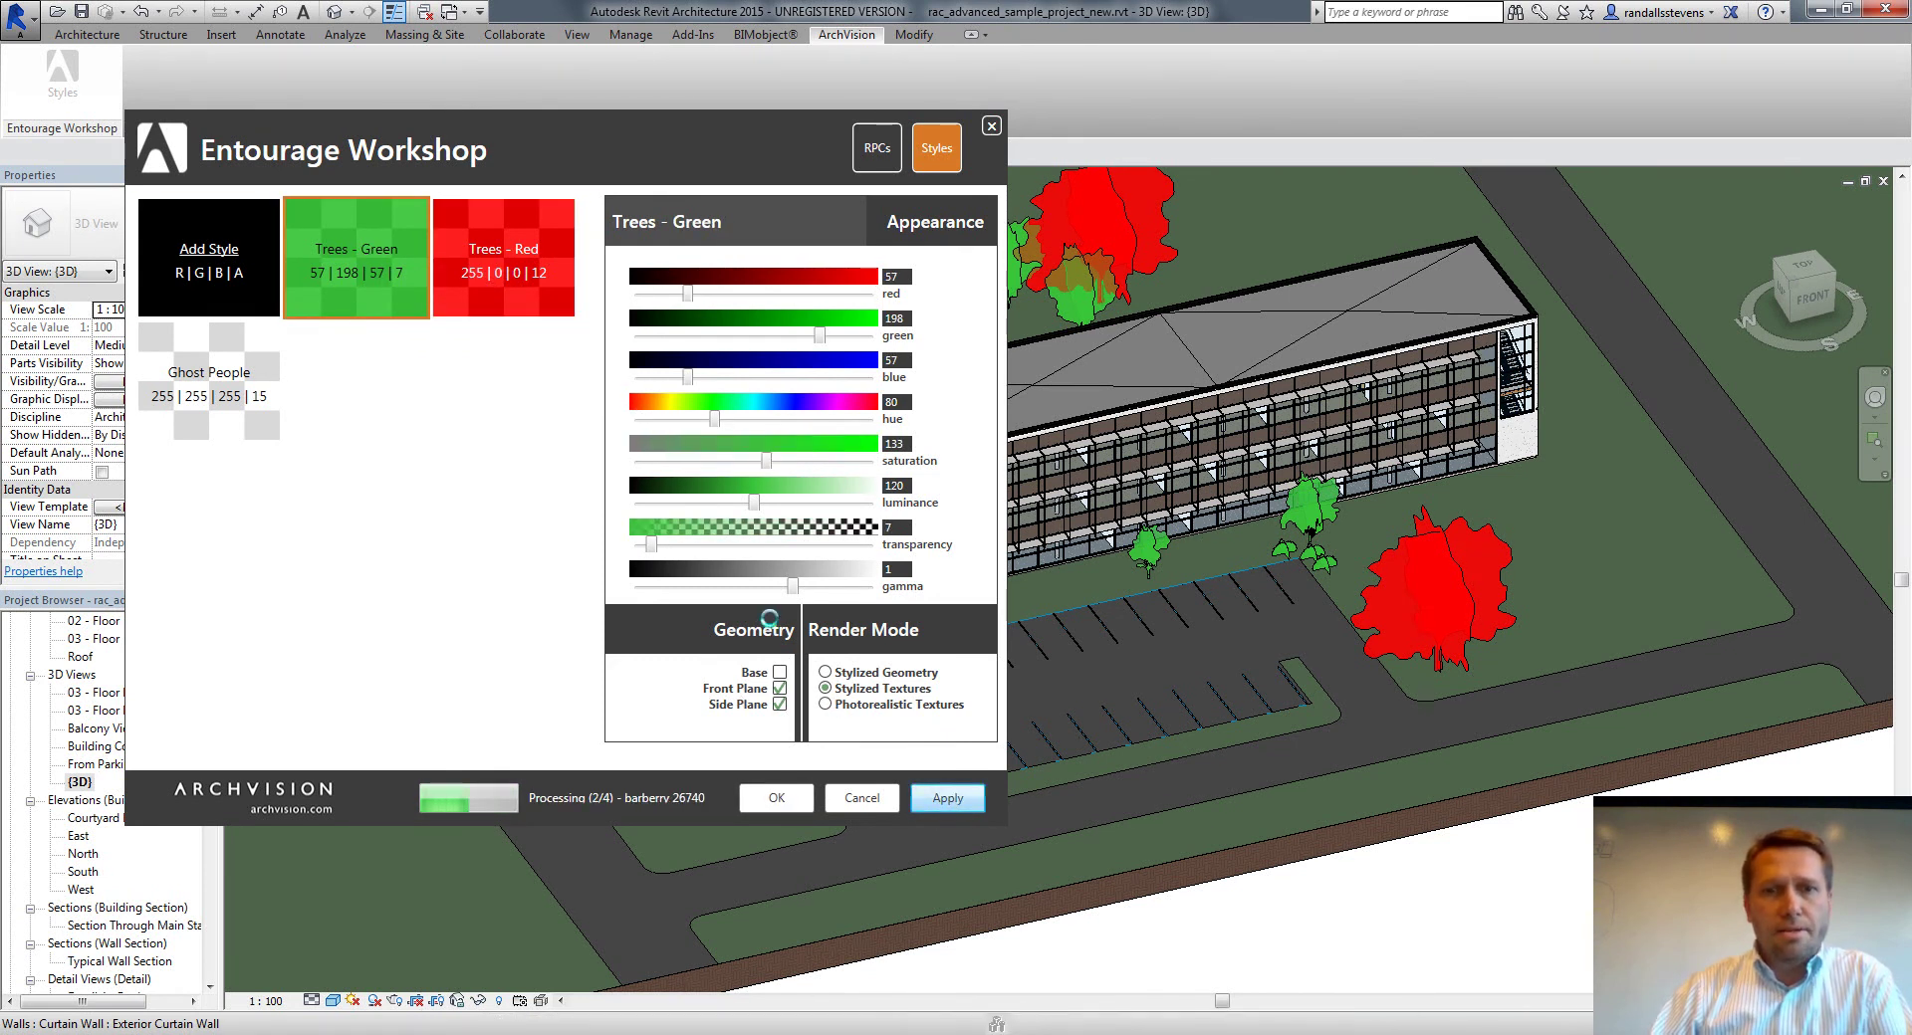
{"action": "left_click", "coordinate": [861, 796]}
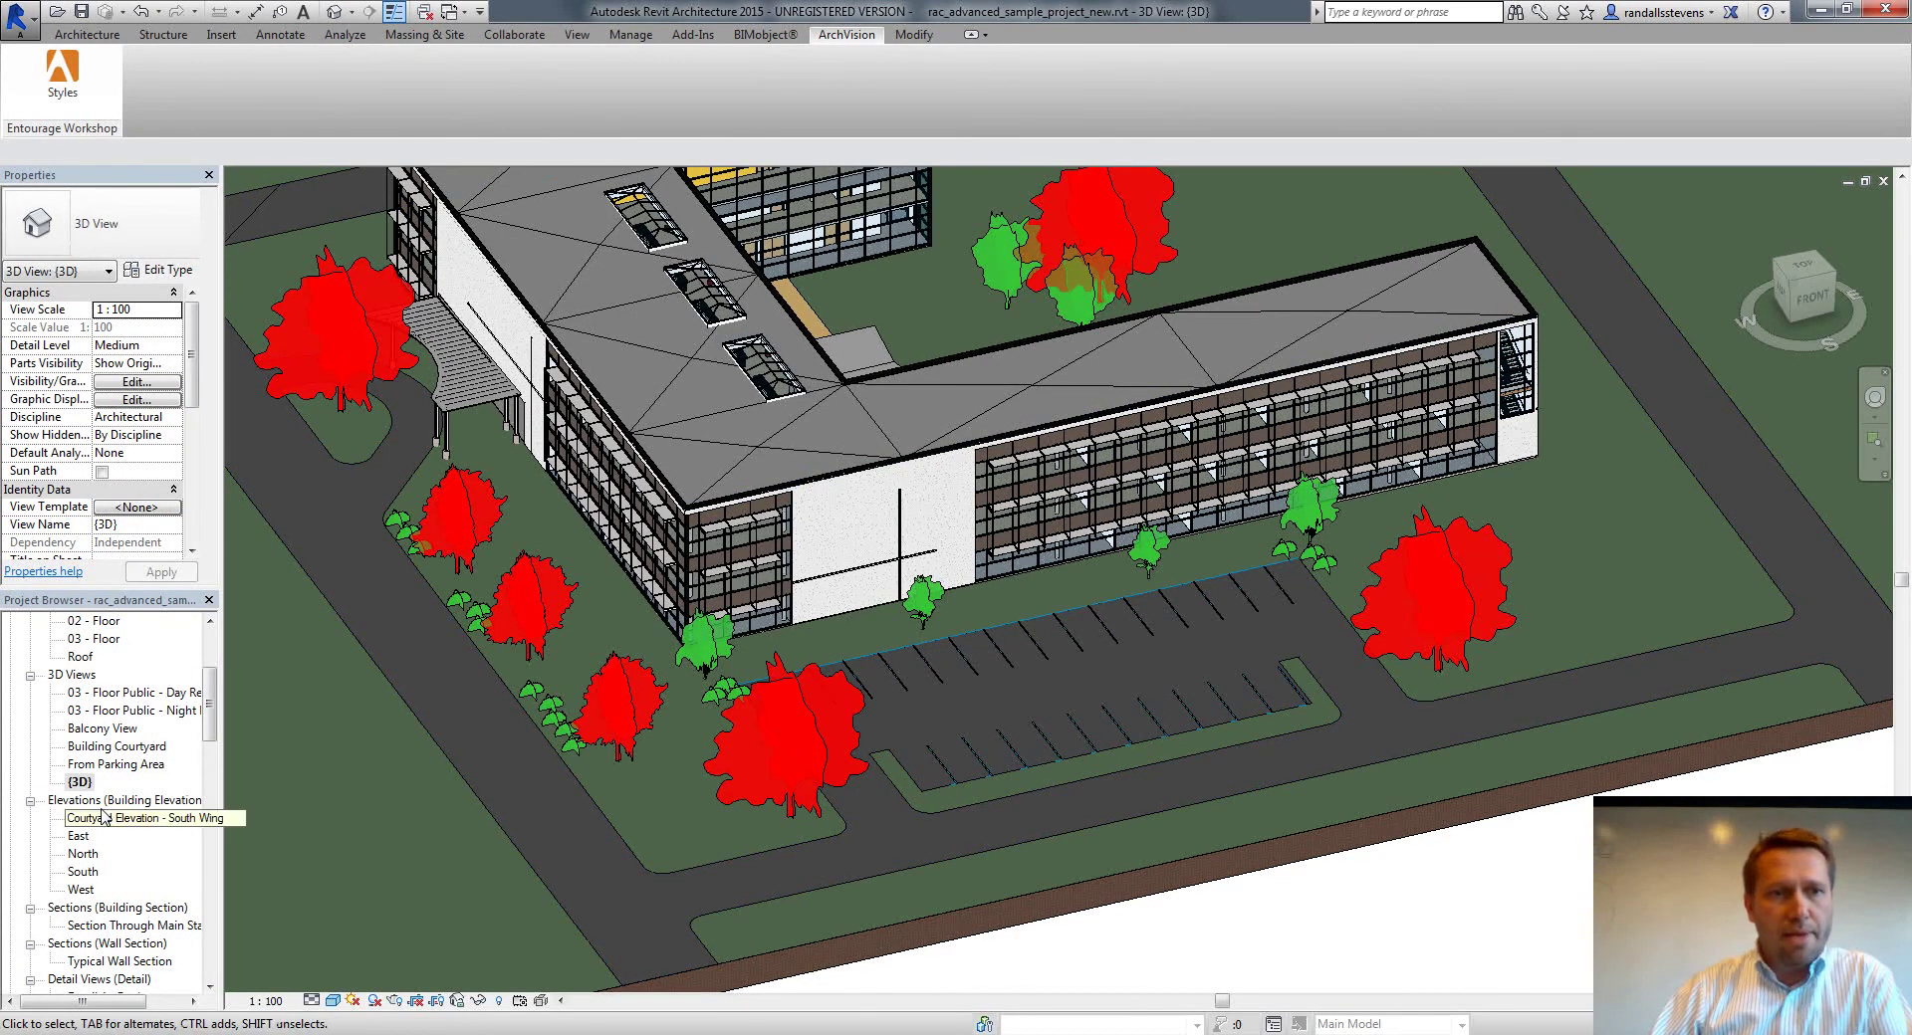
Open the From Parking Area view and render it in the Realistic visual style
{"action": "double_click", "coordinate": [112, 765]}
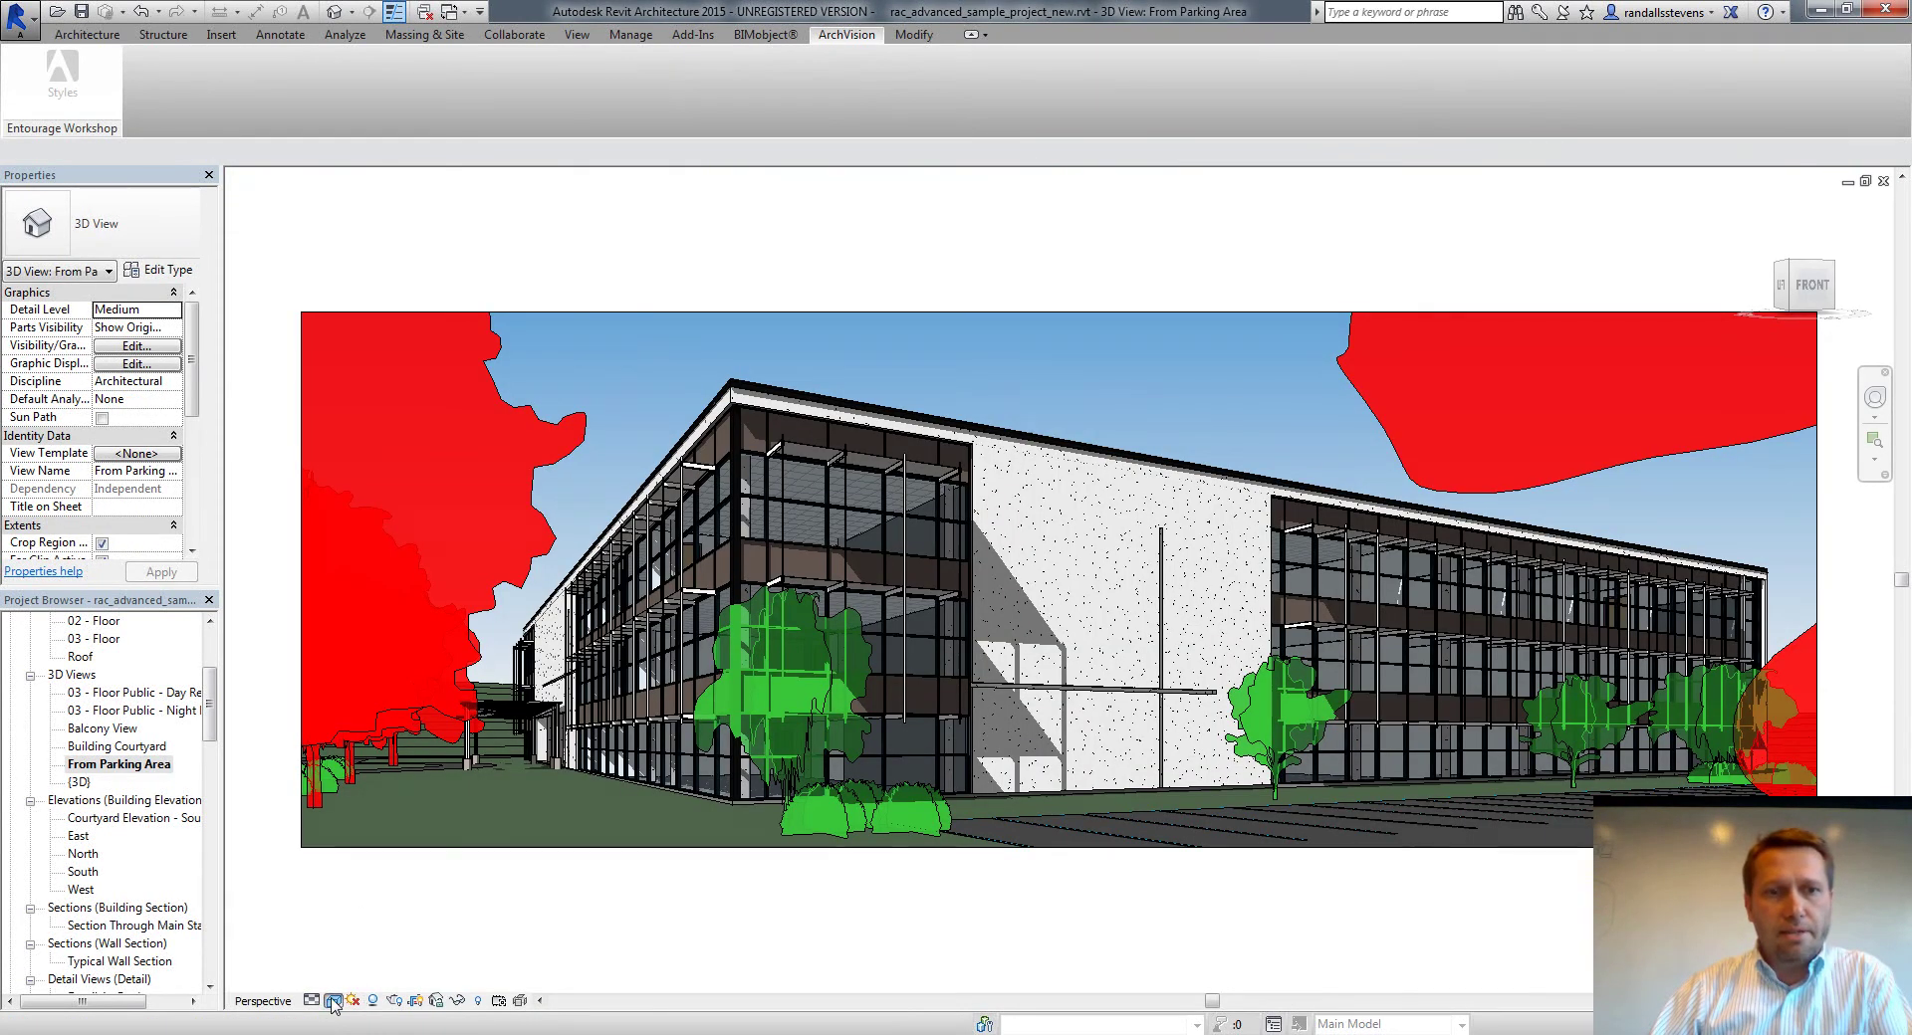
{"action": "left_click", "coordinate": [337, 1002]}
{"action": "left_click", "coordinate": [367, 959]}
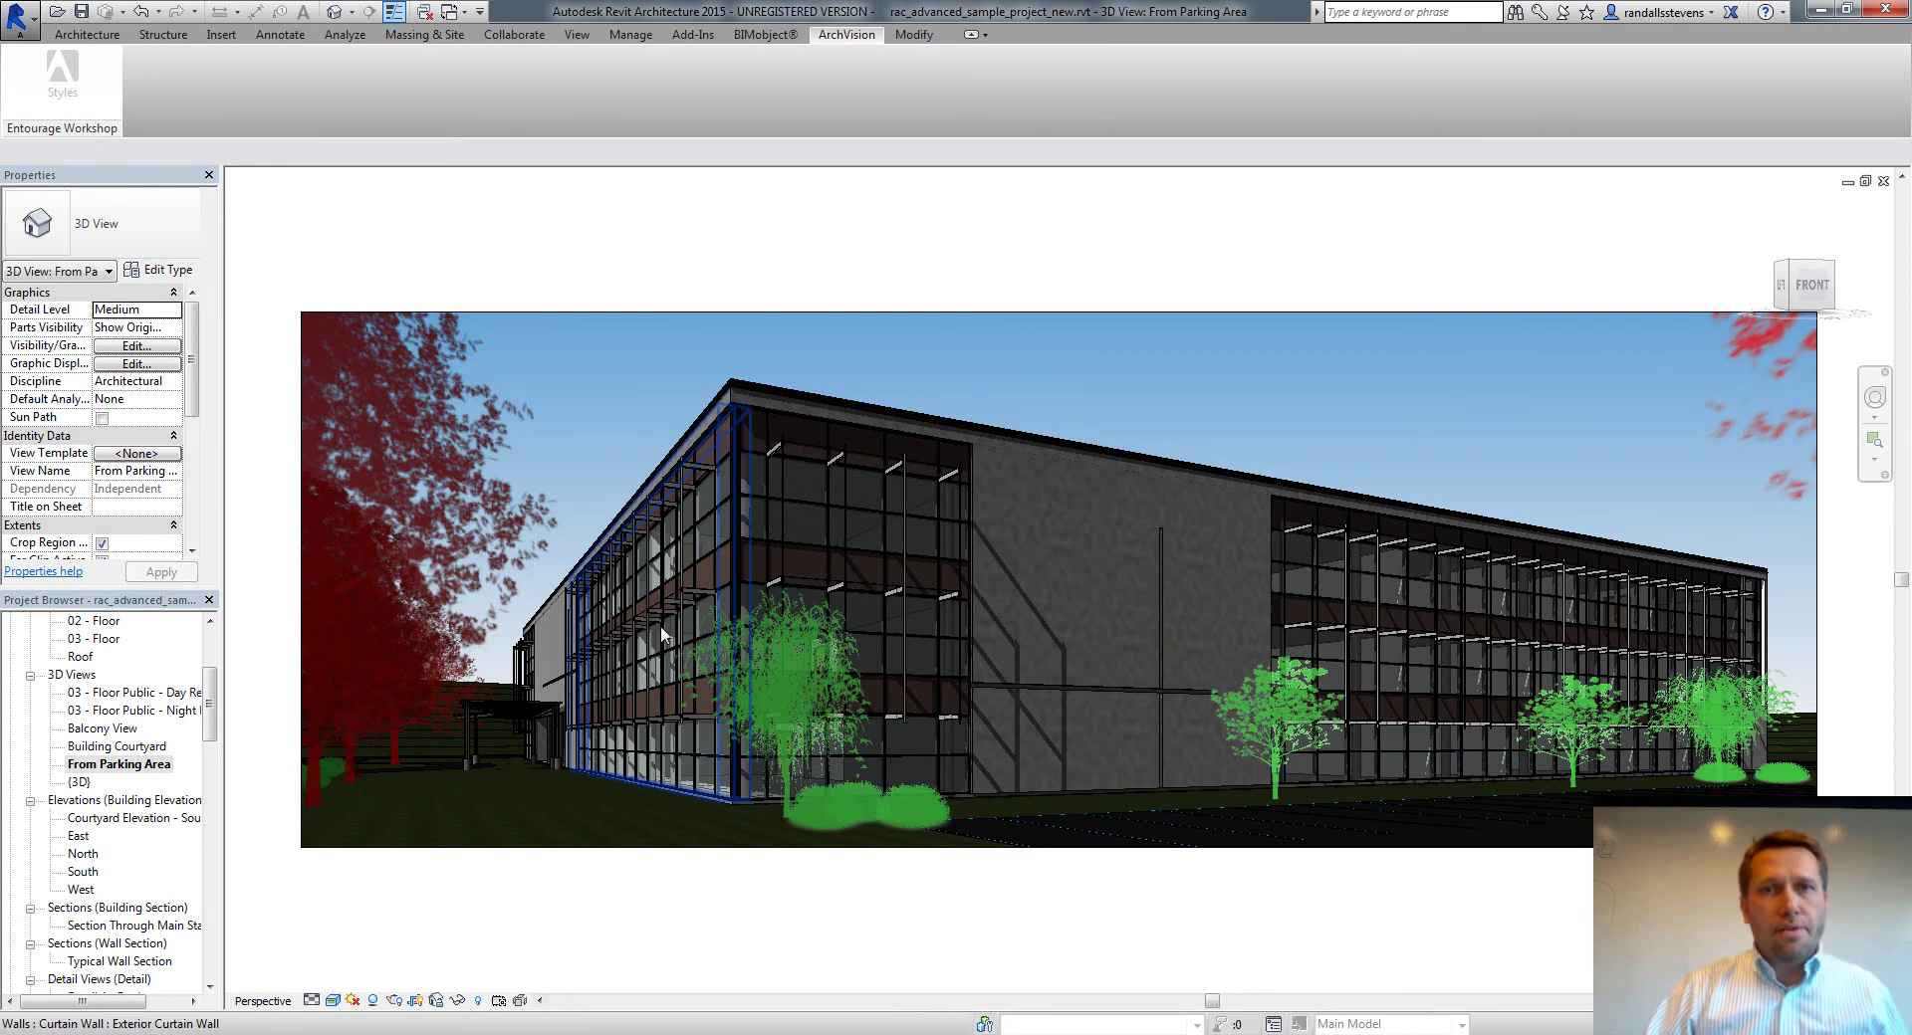
From the {3D} view, add a new entourage style named 'Black - Silhouettes'
{"action": "double_click", "coordinate": [82, 782]}
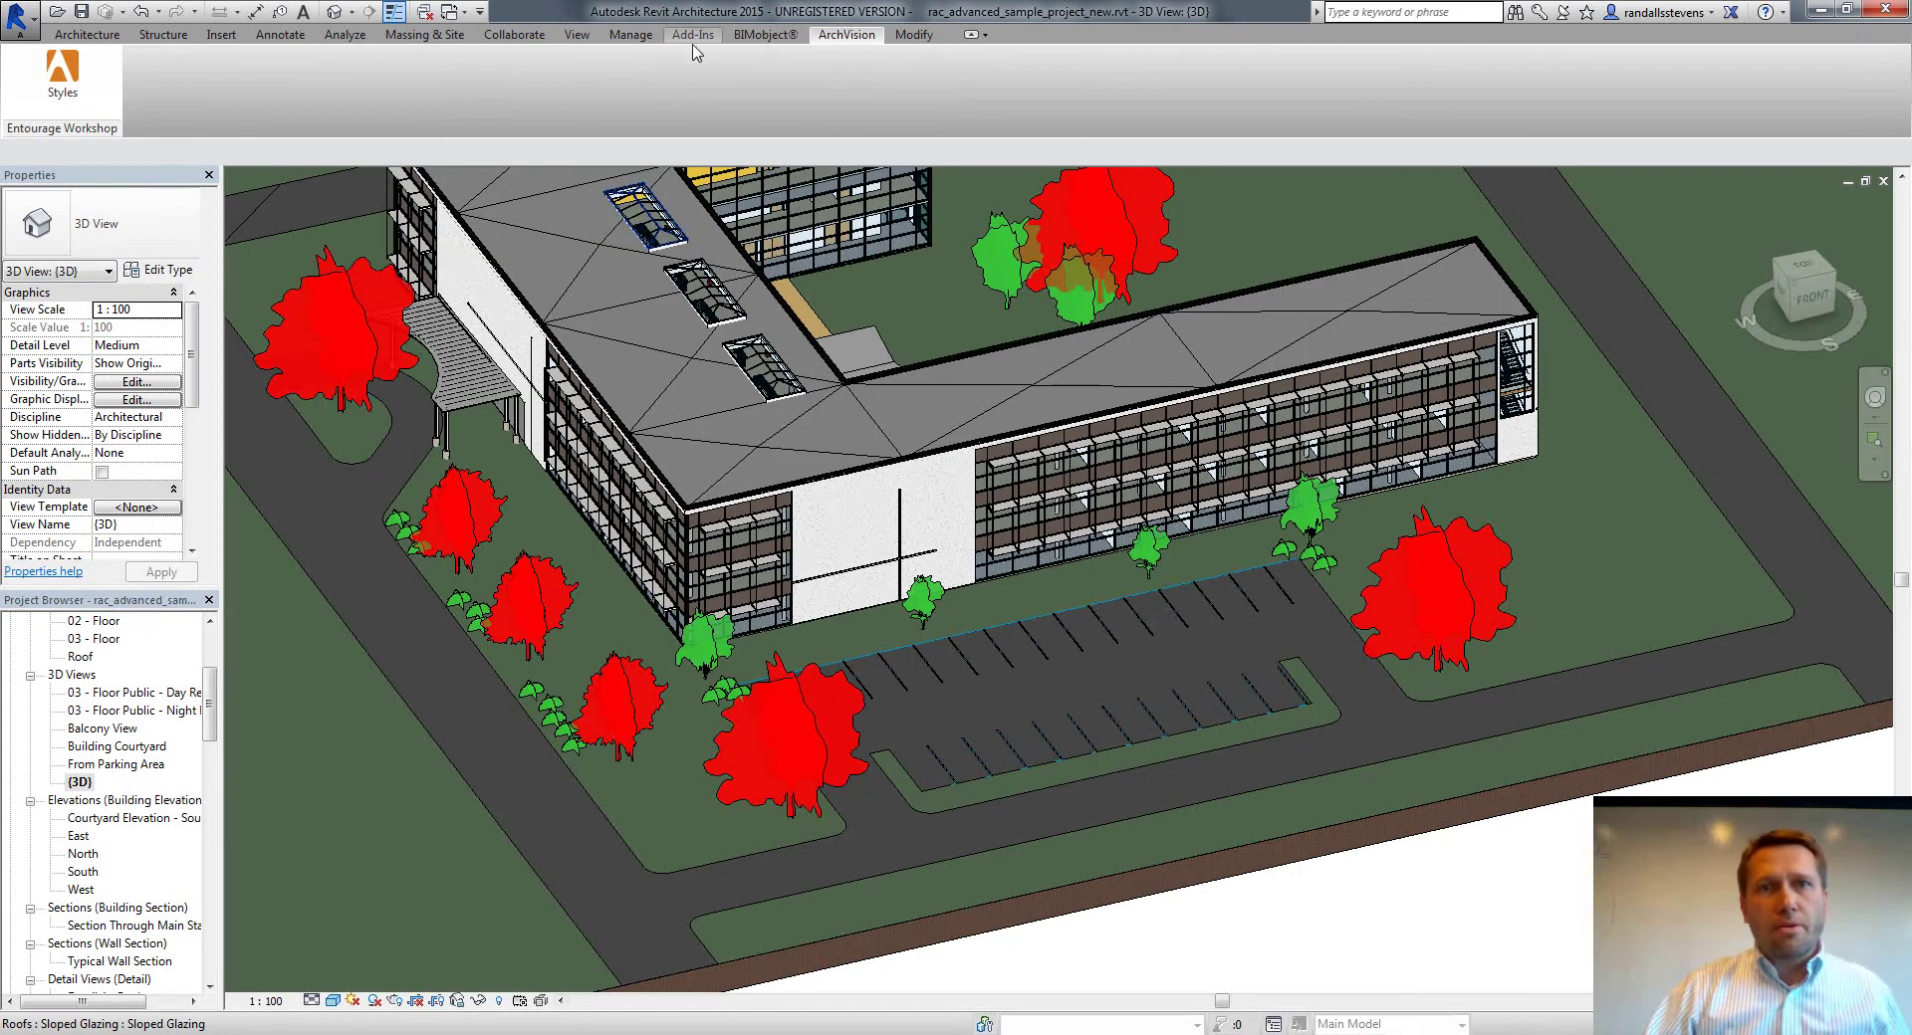
{"action": "left_click", "coordinate": [66, 76]}
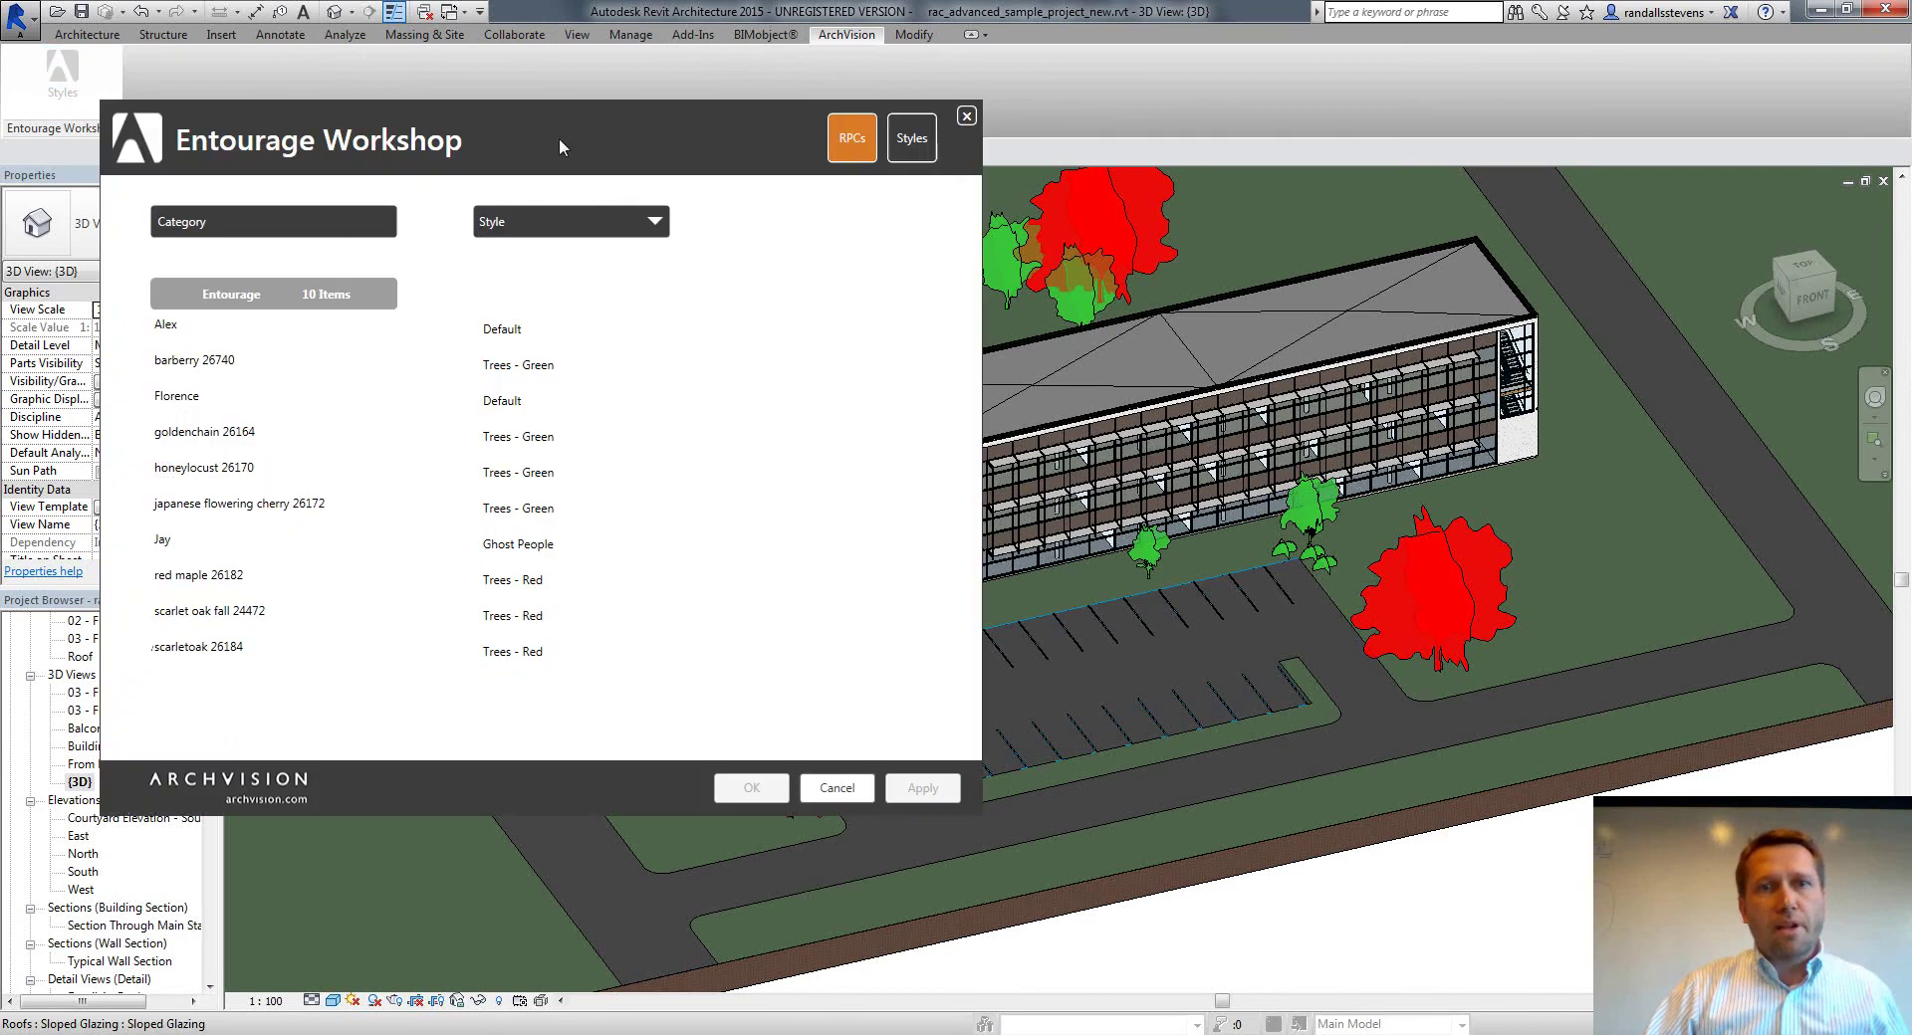
{"action": "left_click", "coordinate": [1003, 173]}
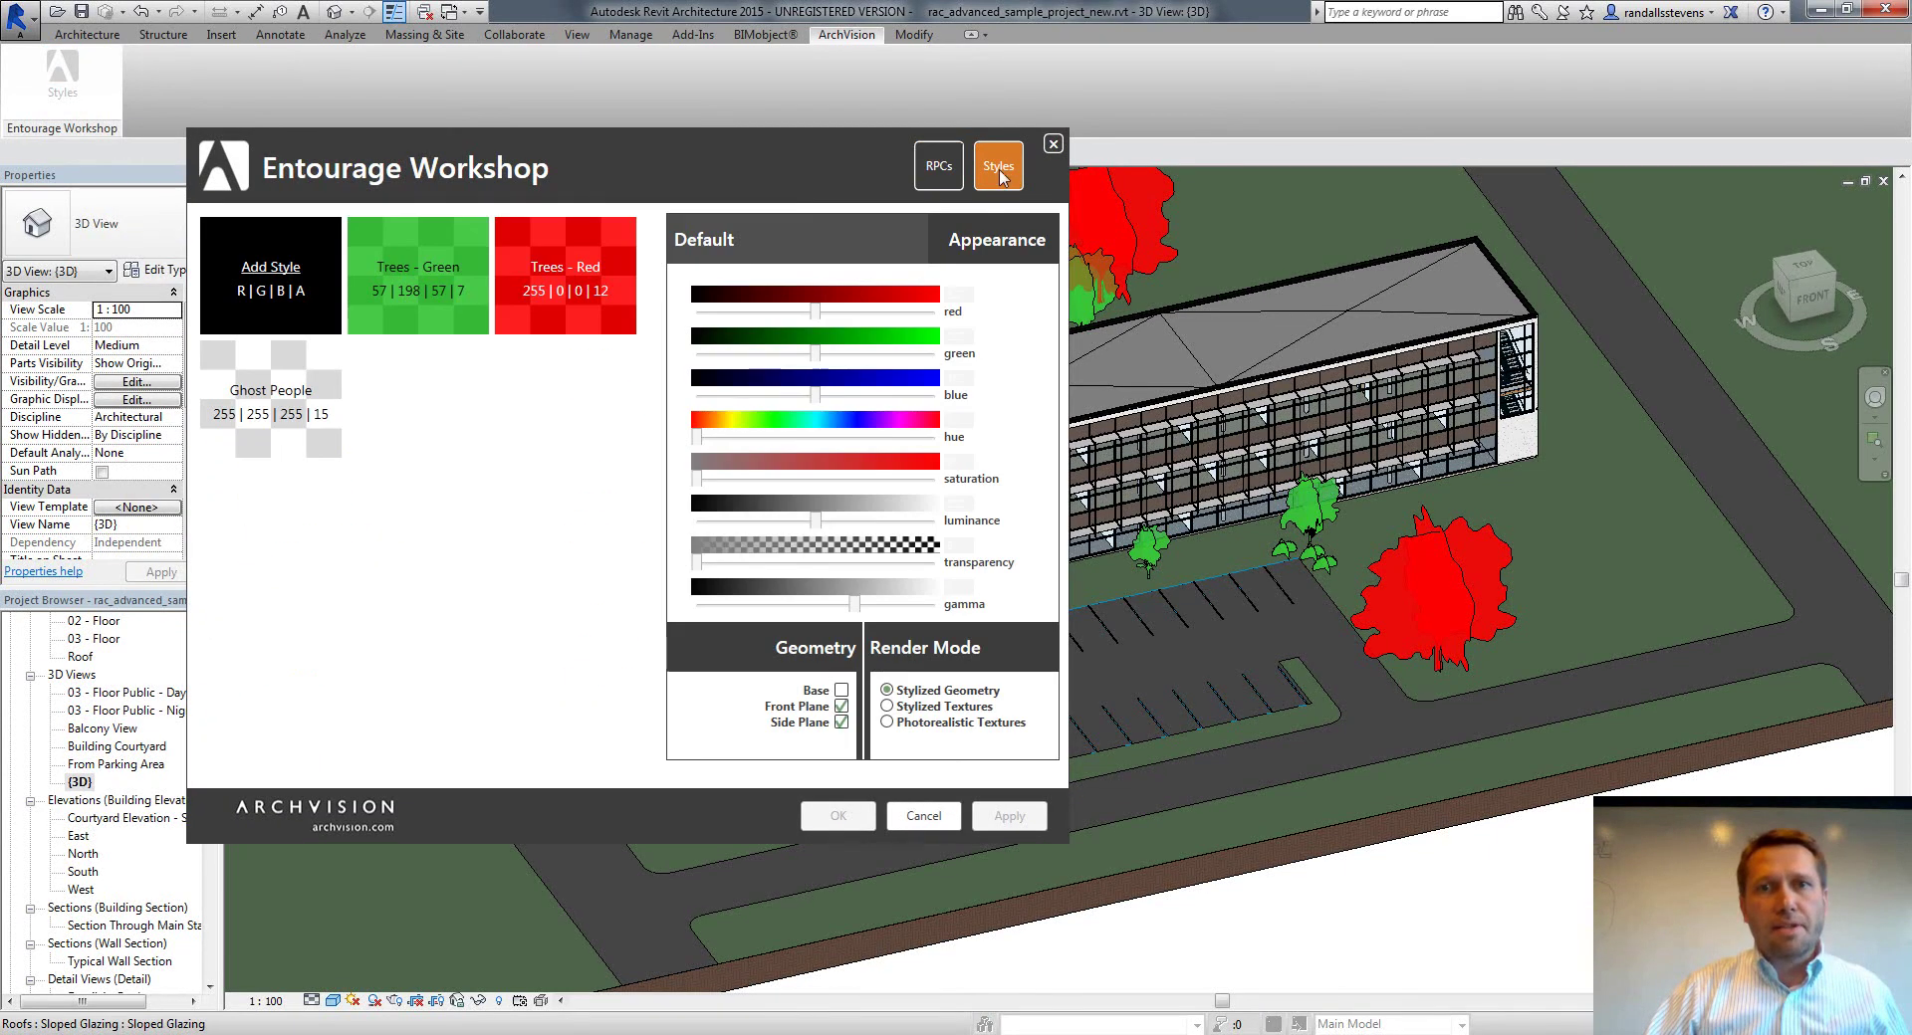
{"action": "left_click", "coordinate": [267, 274]}
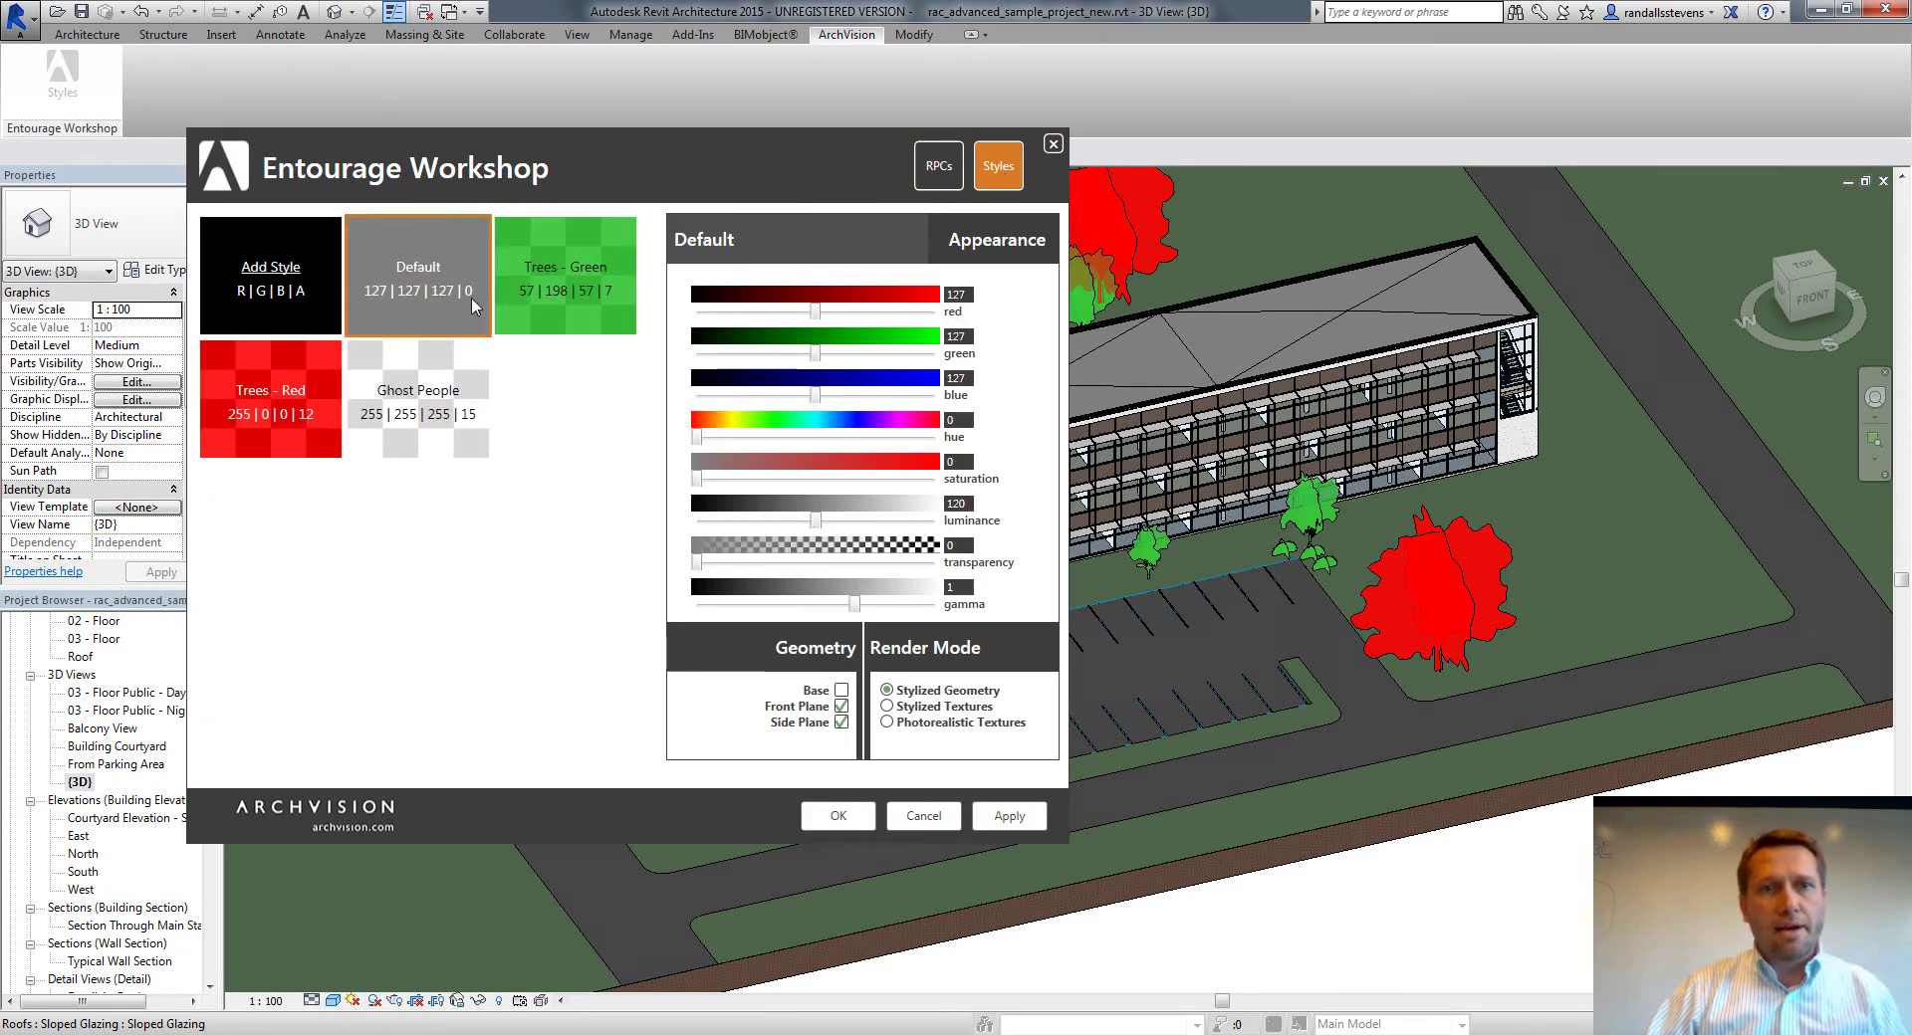
{"action": "double_click", "coordinate": [745, 261]}
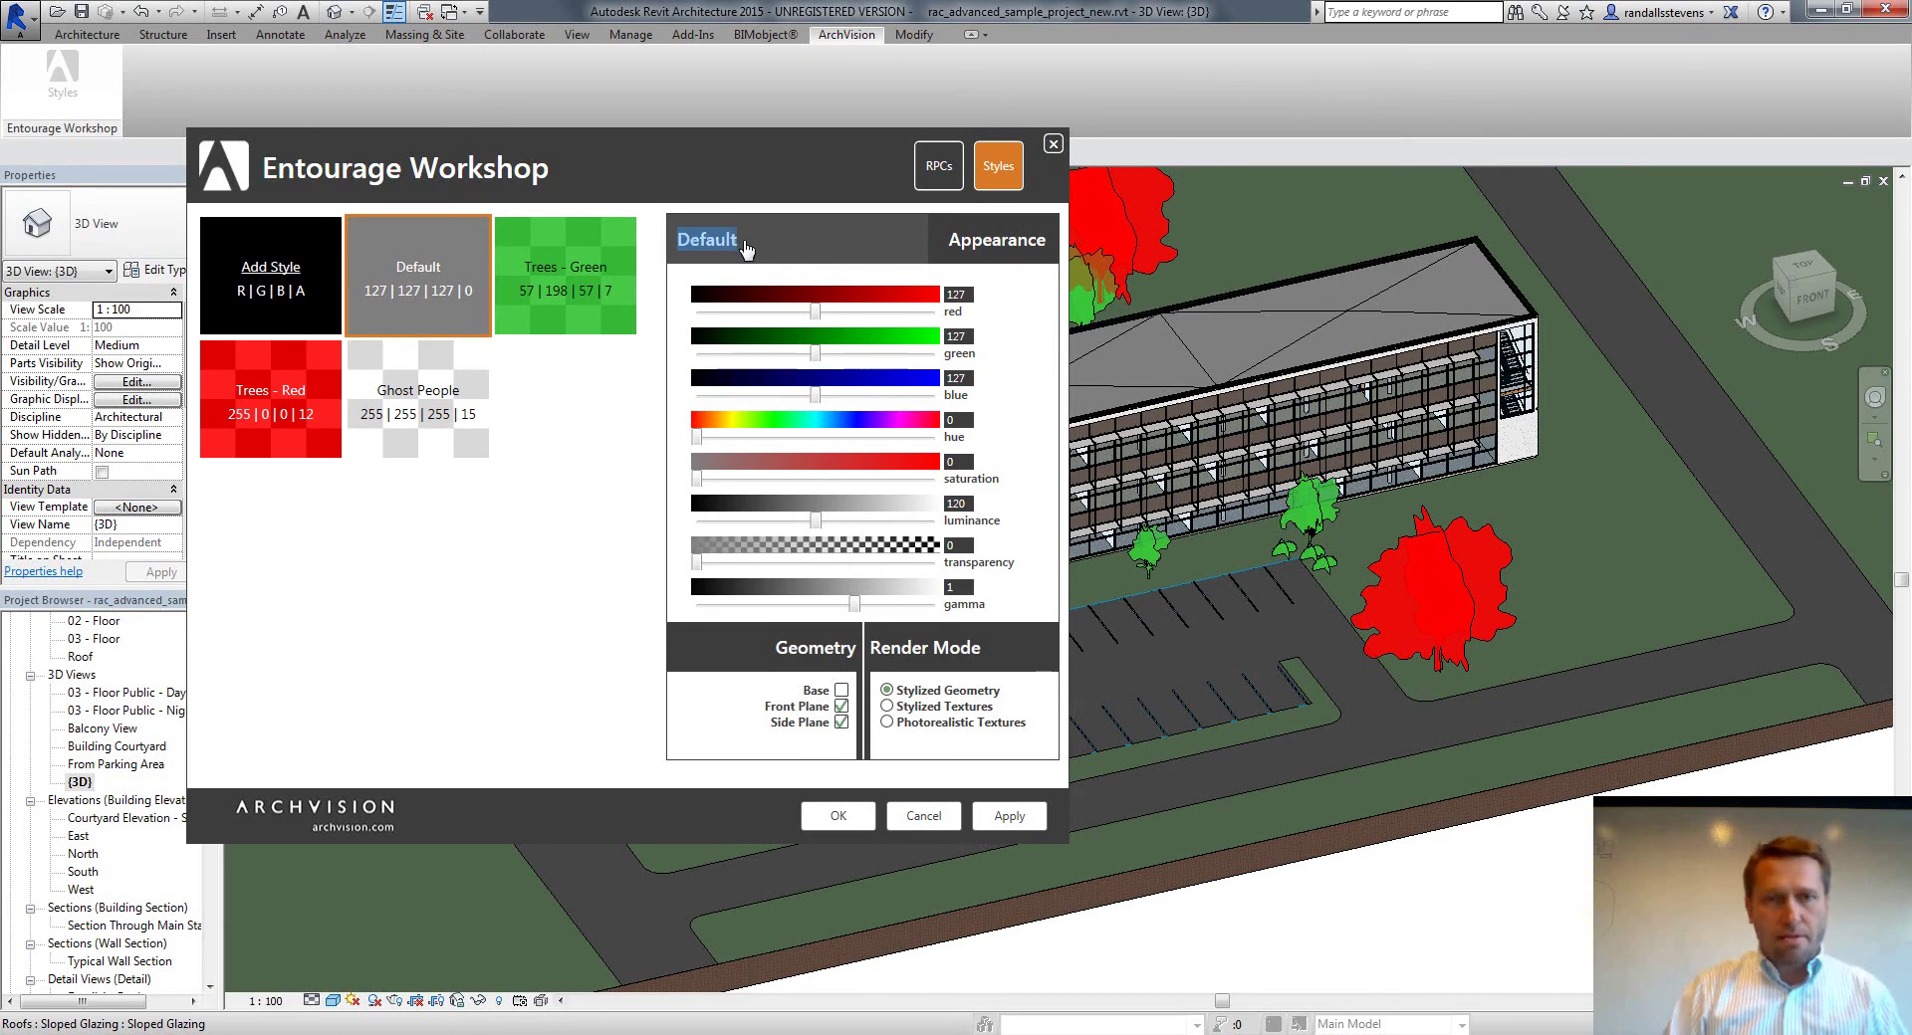
{"action": "type", "text": "Black - Sh"}
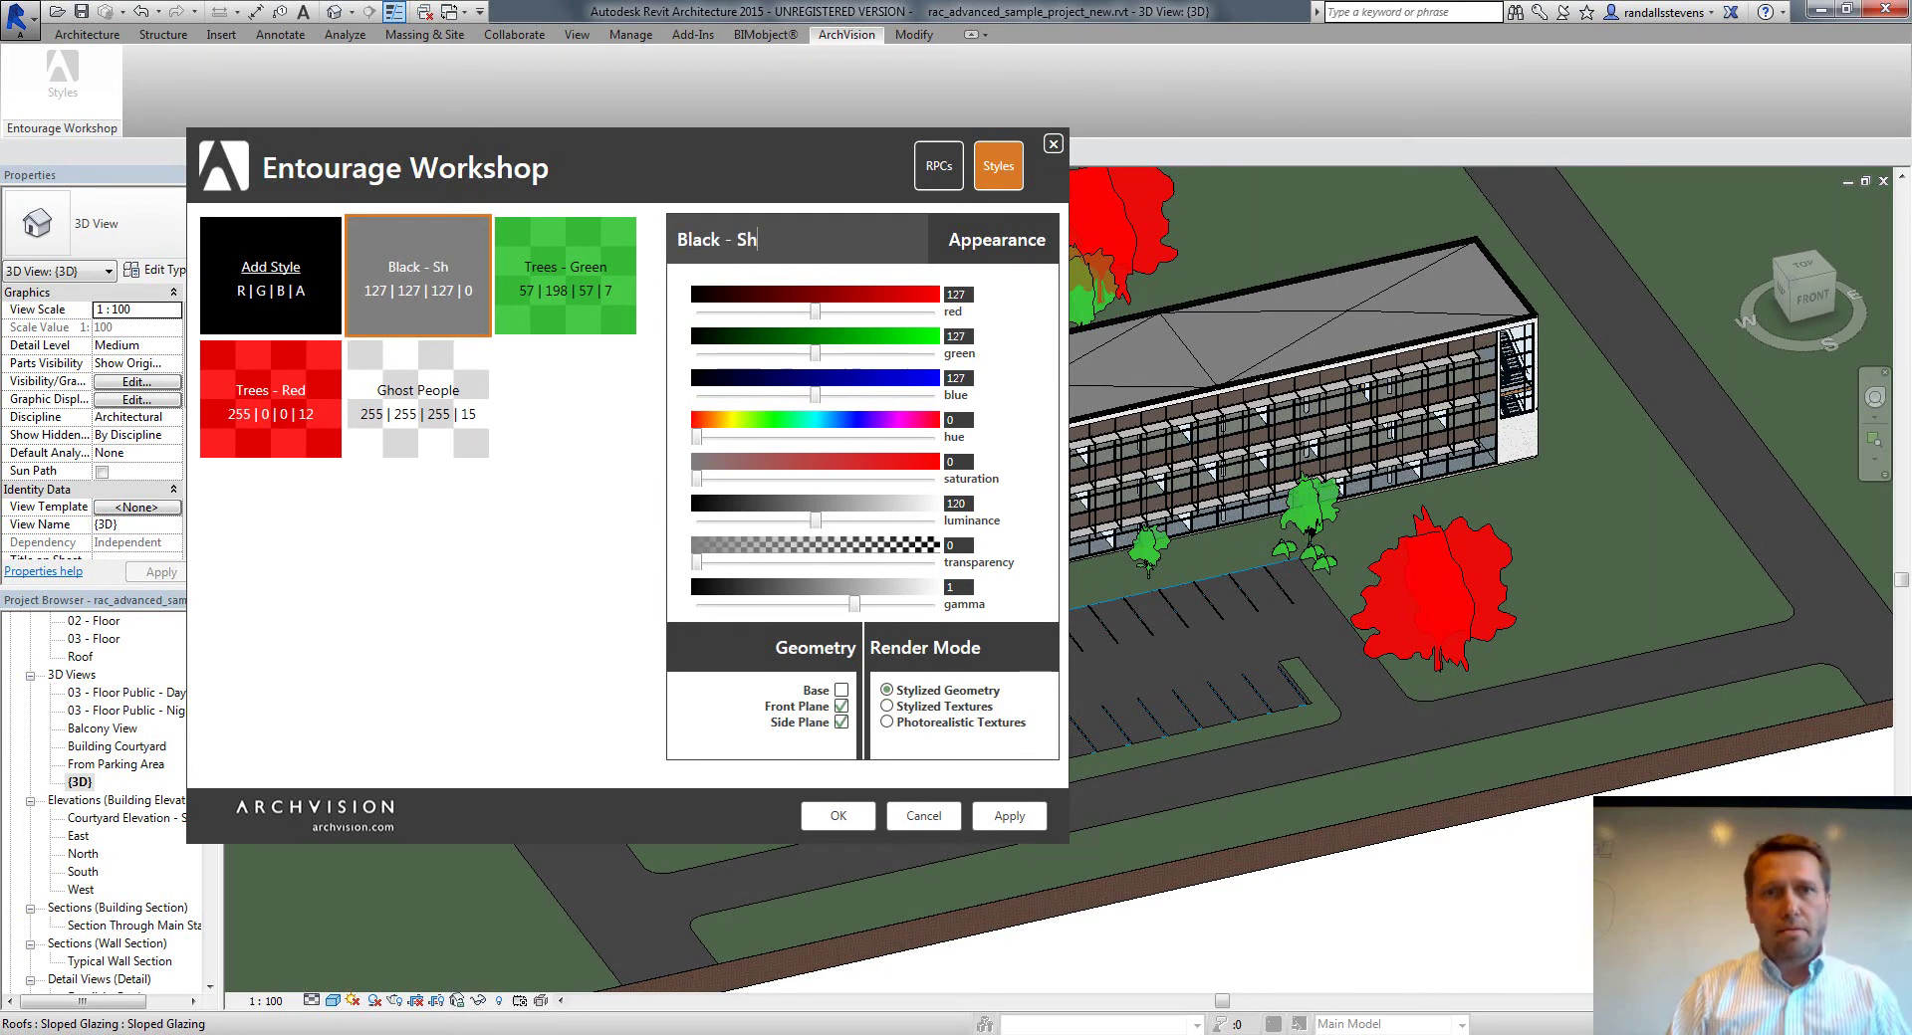
{"action": "key", "text": "BackSpace"}
{"action": "key", "text": "BackSpace"}
{"action": "key", "text": "BackSpace"}
{"action": "type", "text": "il"}
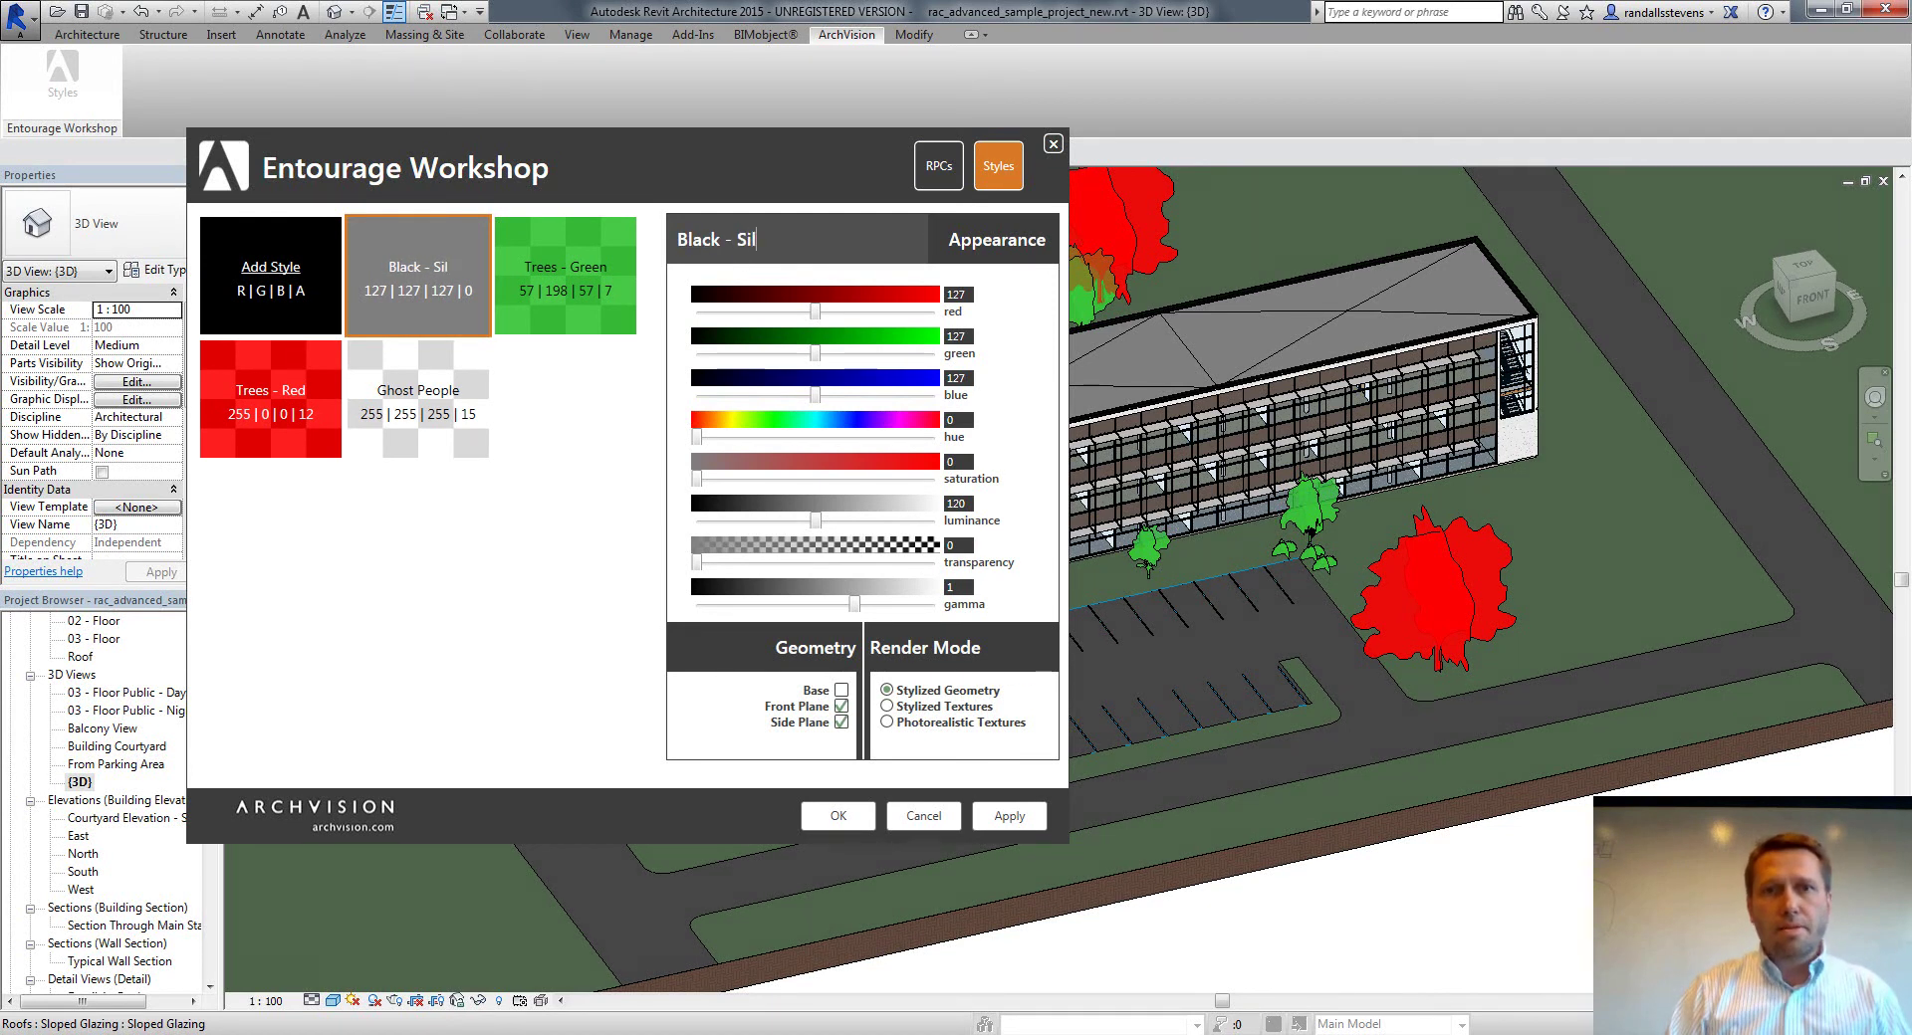
{"action": "type", "text": "houettes"}
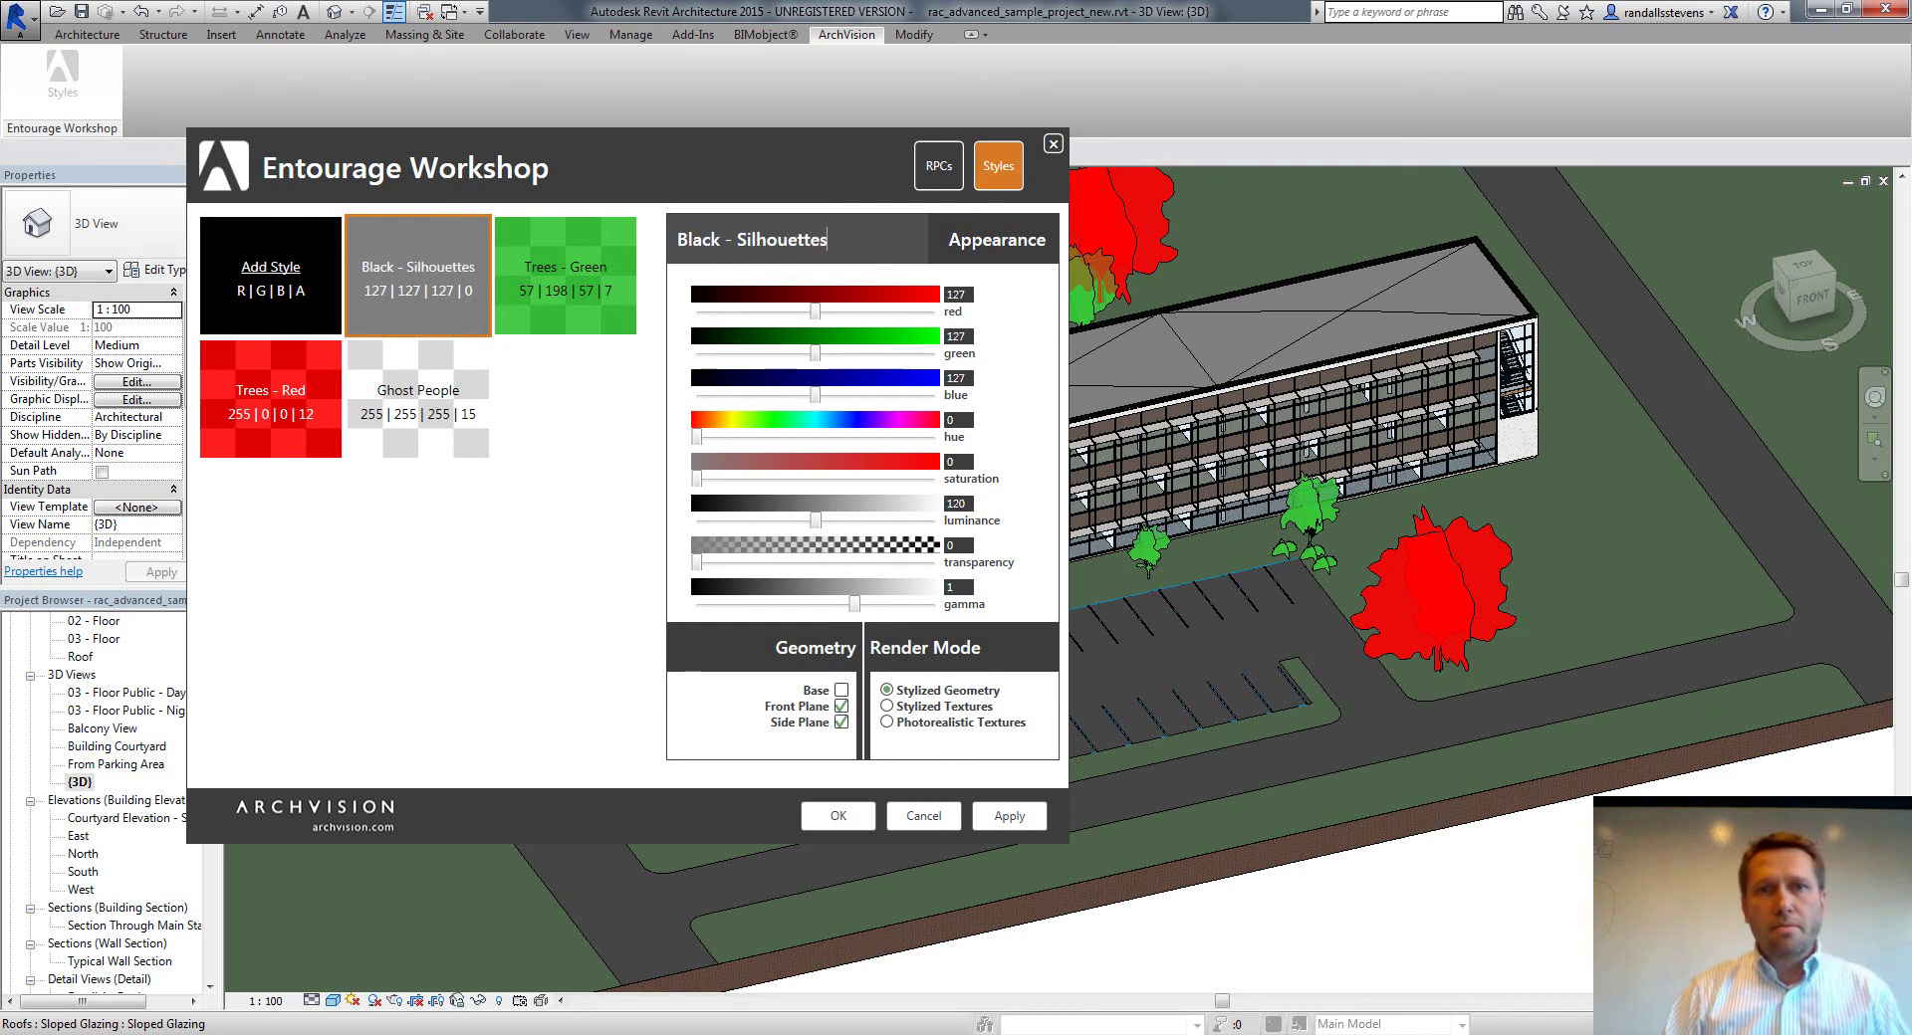
Set Black - Silhouettes to pure black (0|0|0) with transparency 34, and apply
{"action": "left_click_drag", "start_coordinate": [824, 312], "coordinate": [696, 312]}
{"action": "left_click_drag", "start_coordinate": [816, 353], "coordinate": [687, 360]}
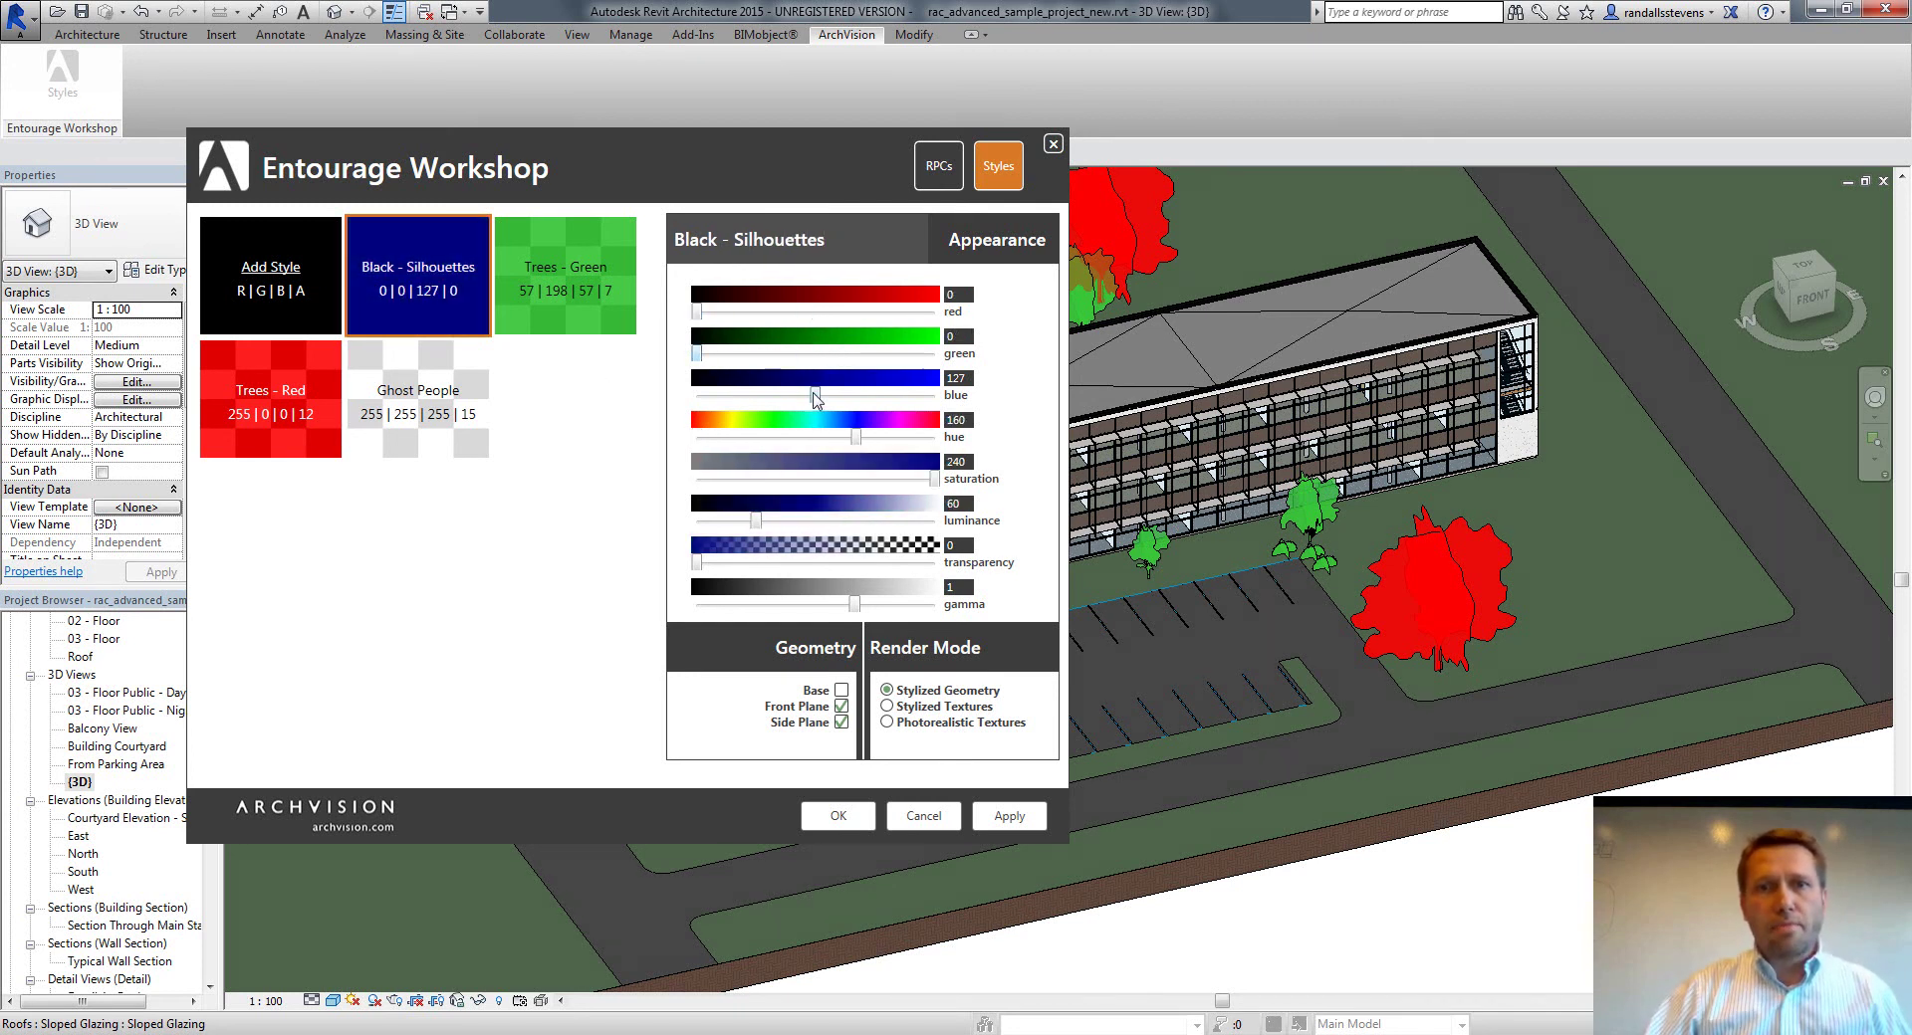
{"action": "left_click_drag", "start_coordinate": [816, 398], "coordinate": [674, 404]}
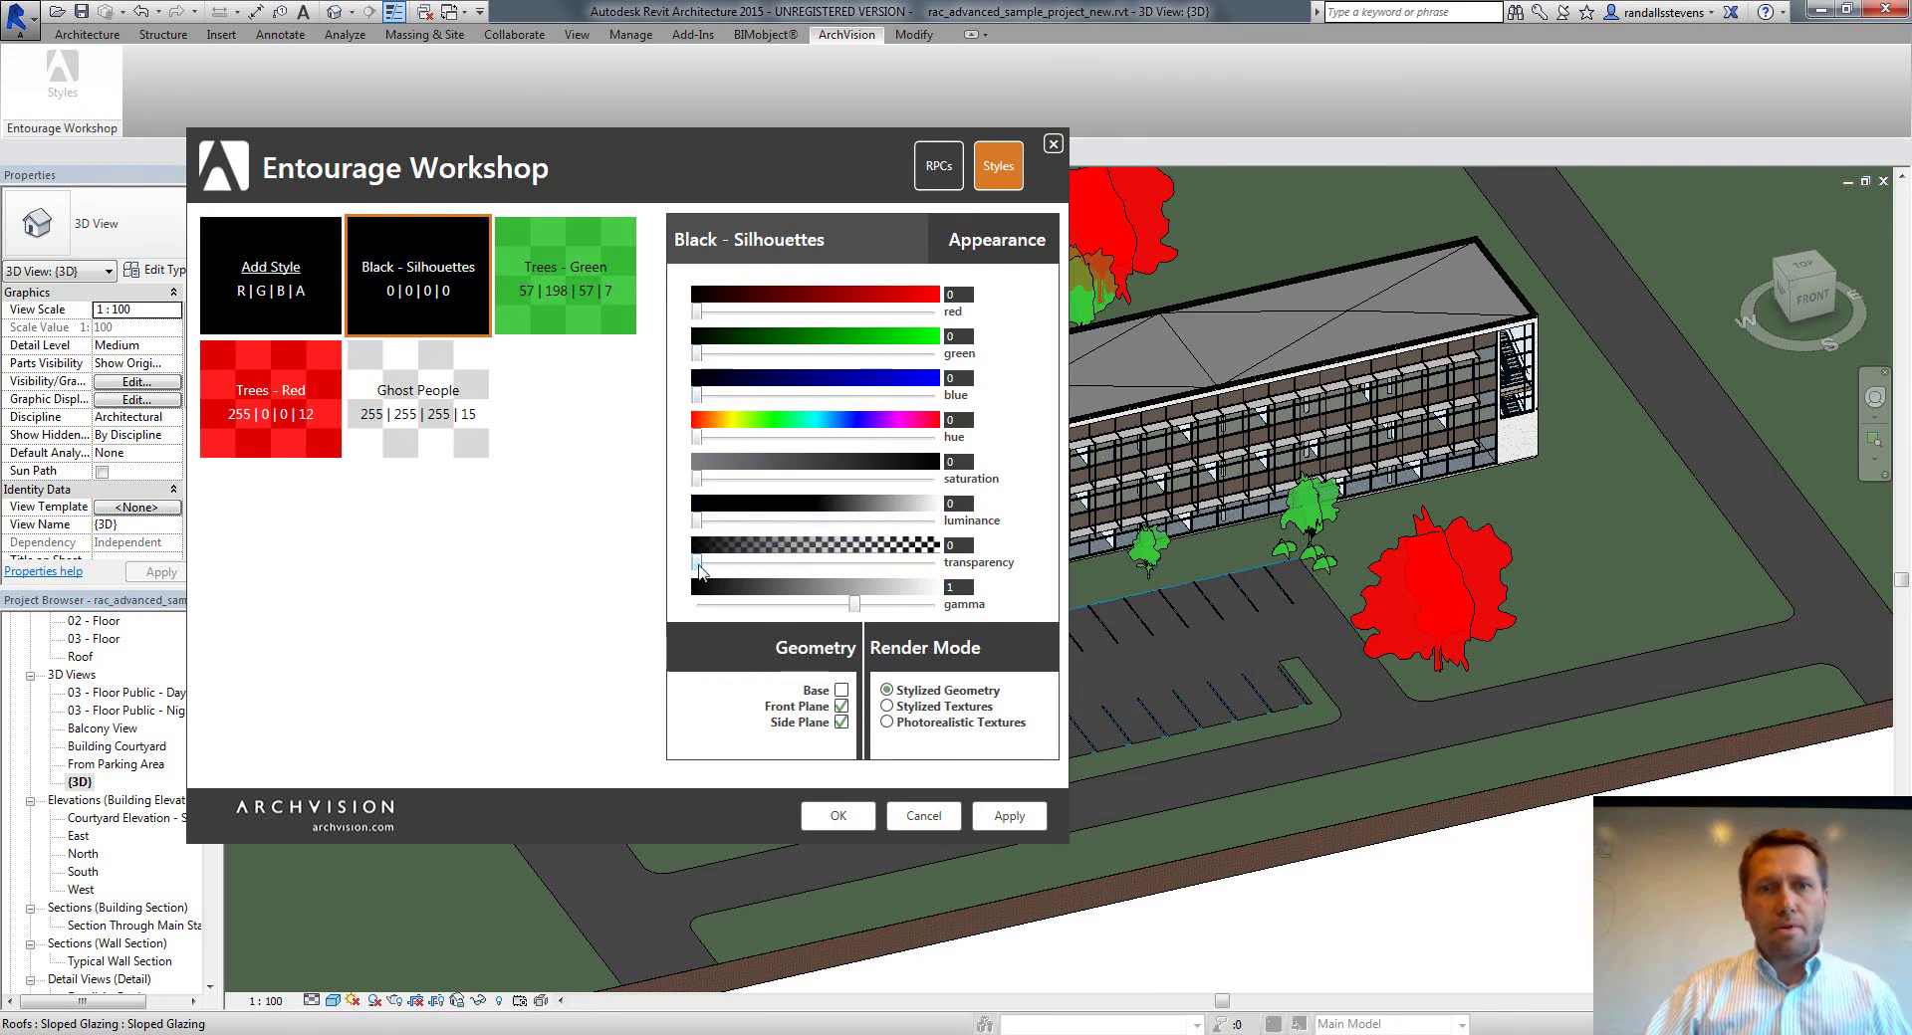
{"action": "left_click_drag", "start_coordinate": [704, 567], "coordinate": [777, 567]}
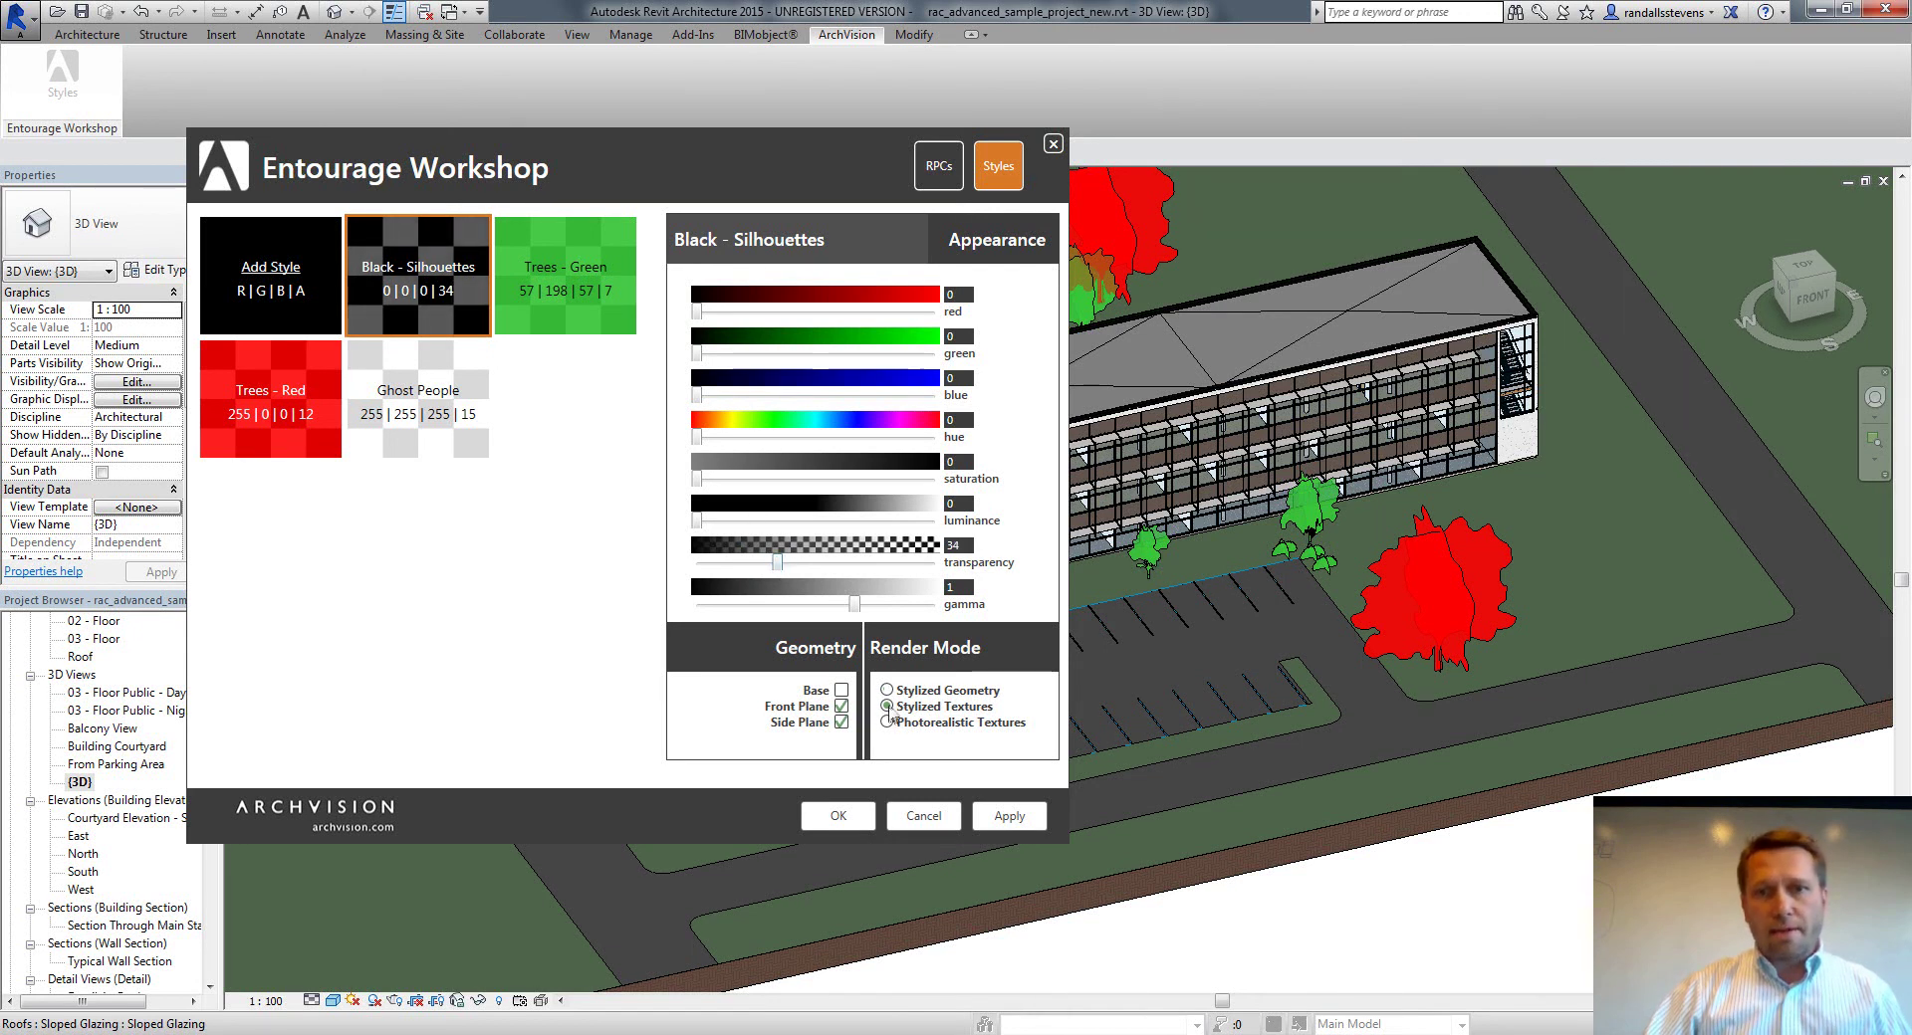
{"action": "left_click", "coordinate": [1007, 815]}
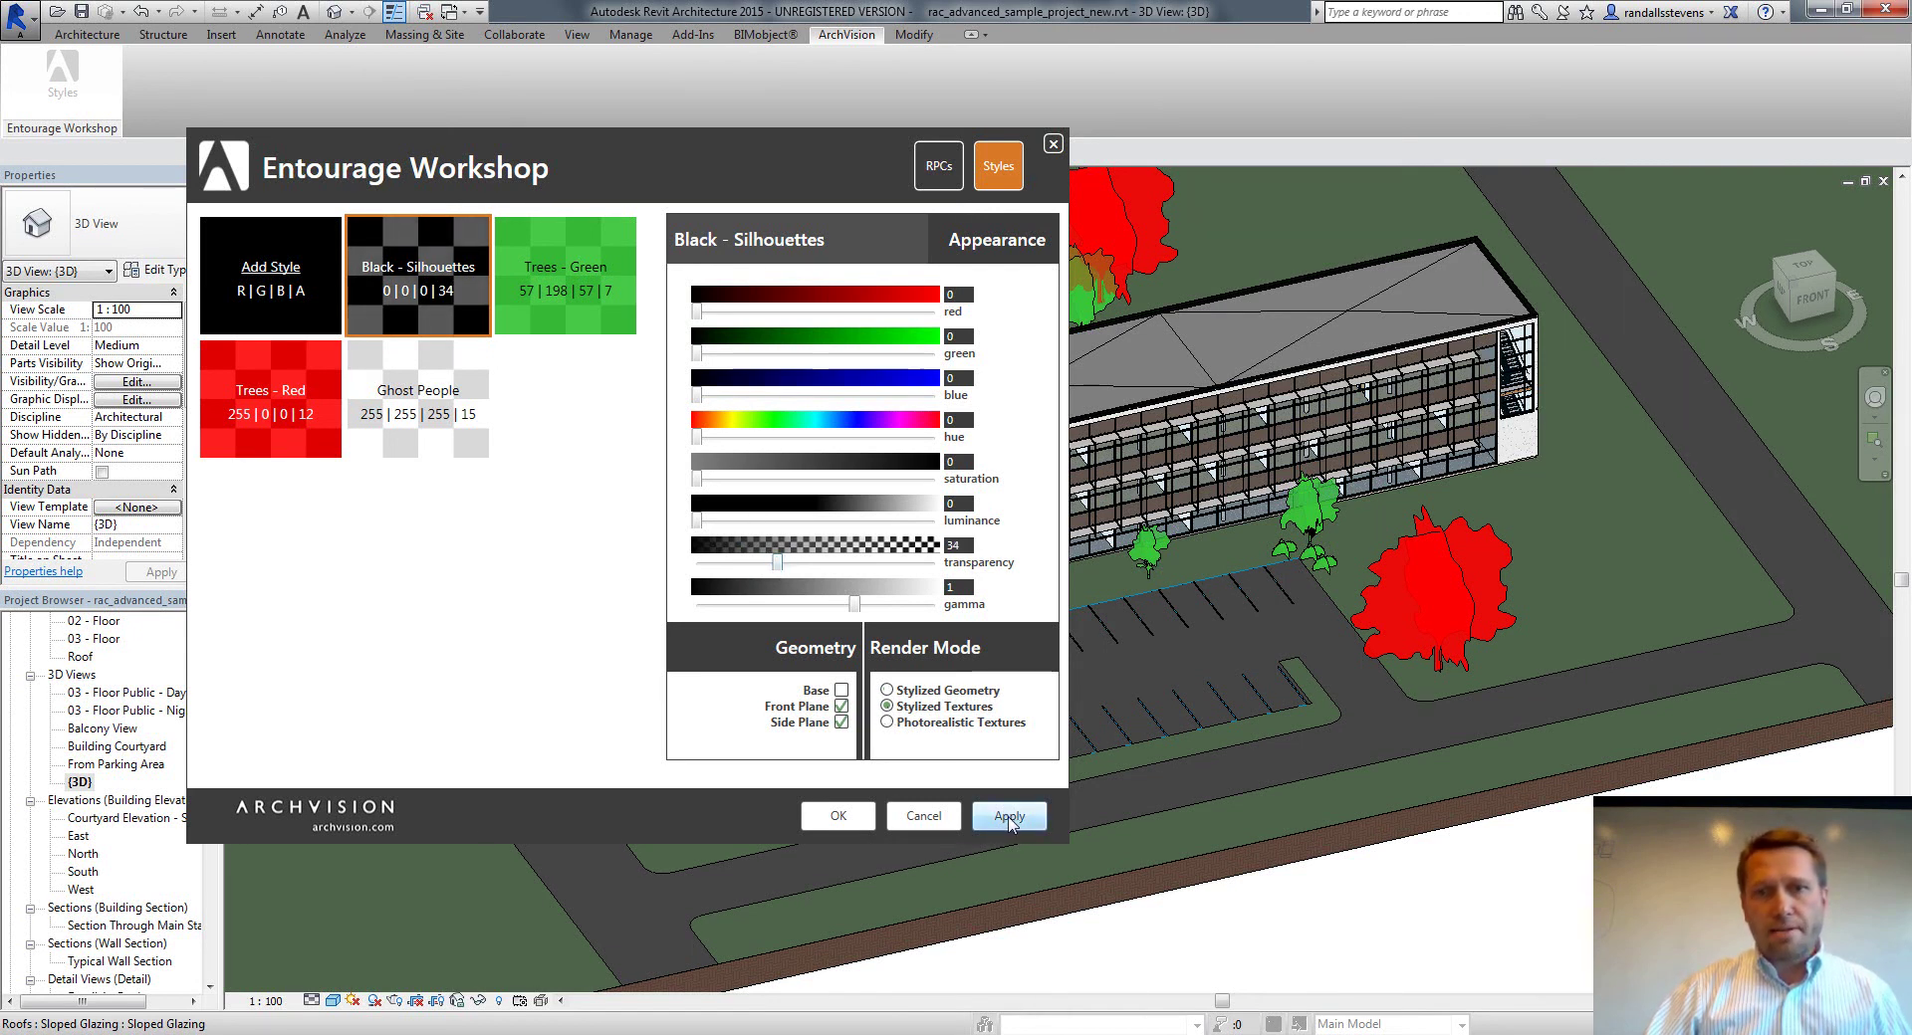
Assign Black - Silhouettes to all ten RPC entourage items, apply, and close Entourage Workshop
{"action": "left_click", "coordinate": [935, 177]}
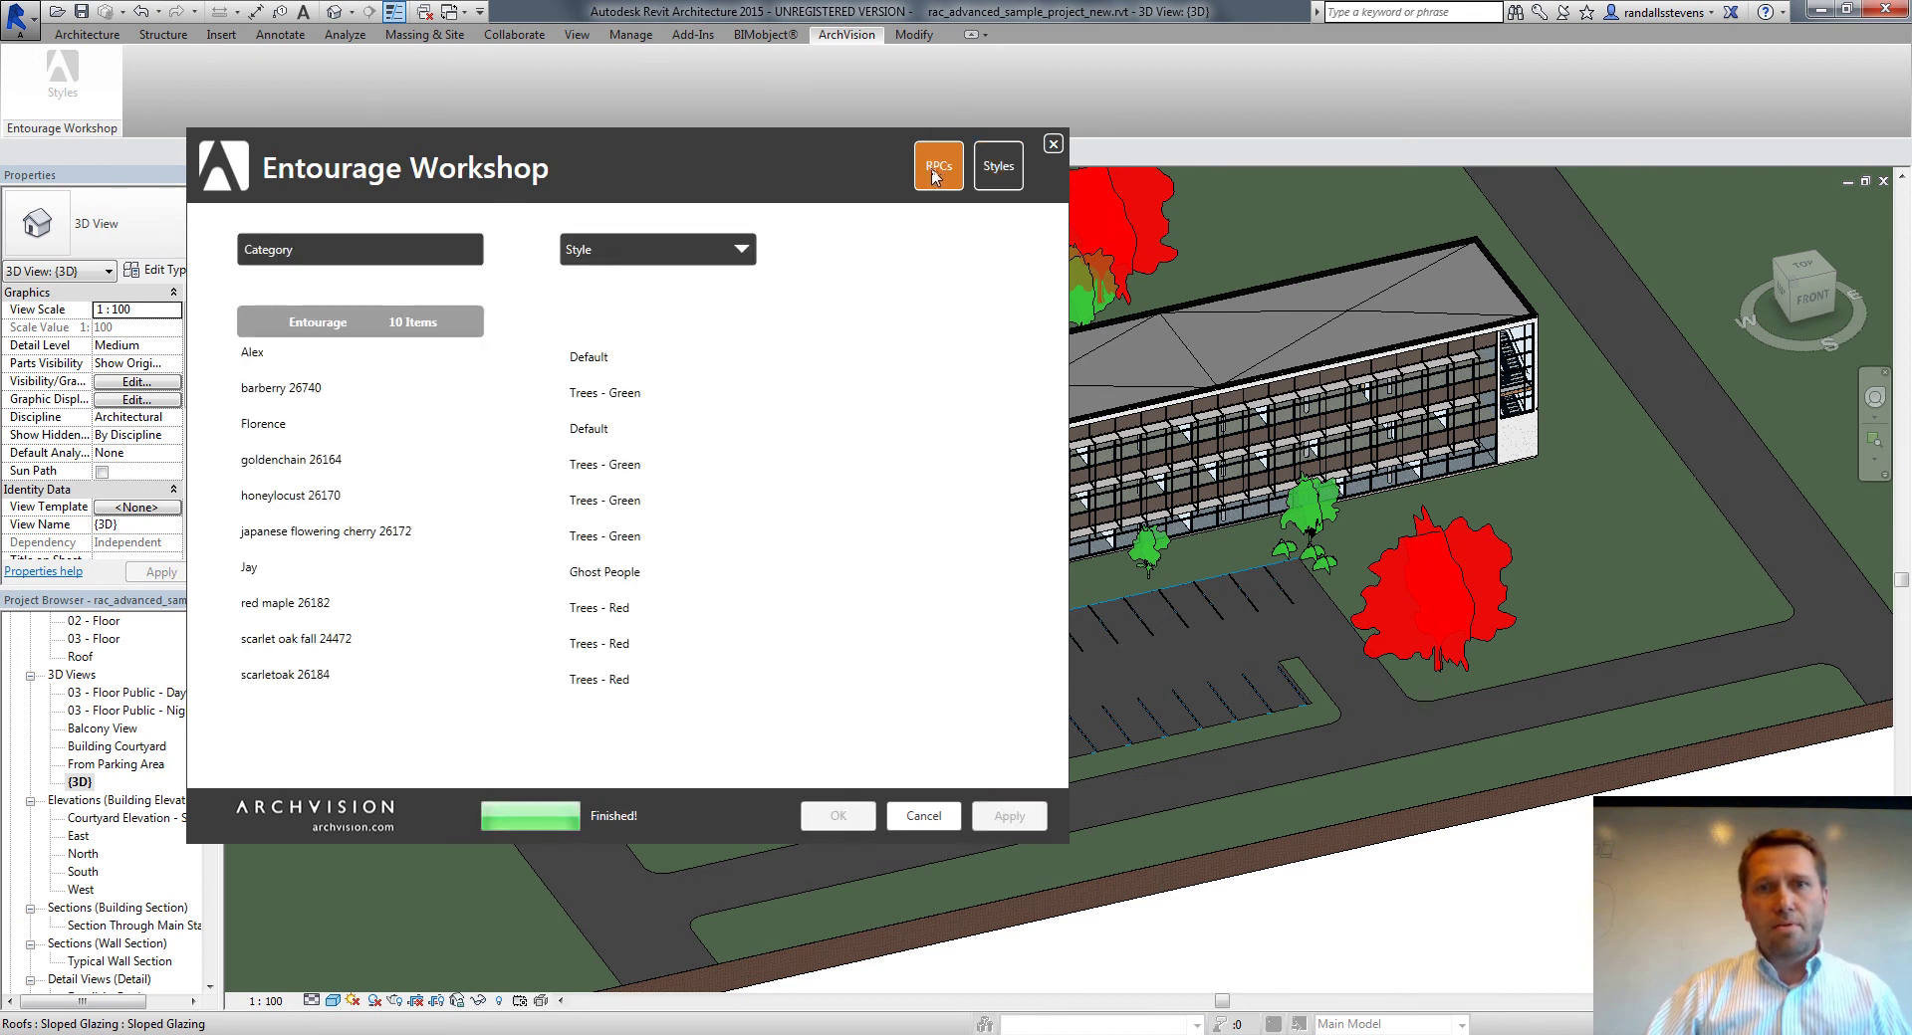
{"action": "left_click", "coordinate": [328, 324]}
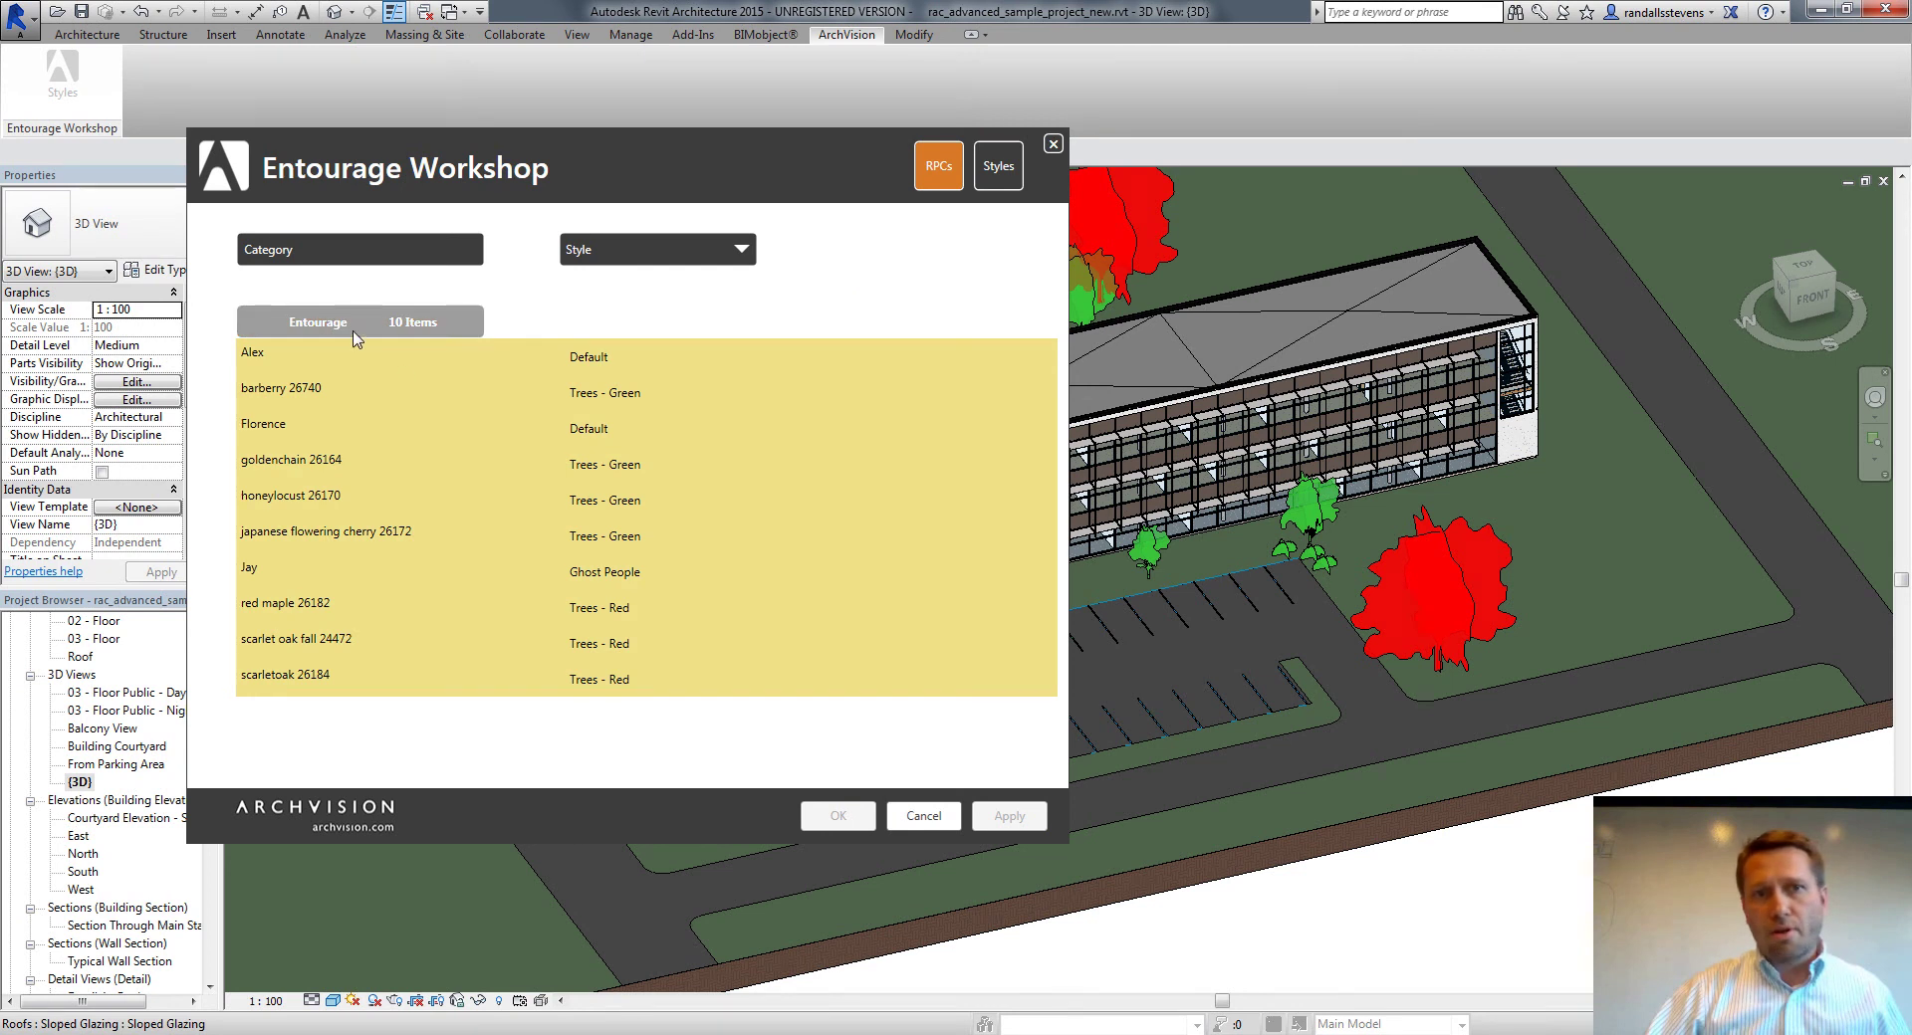
{"action": "left_click", "coordinate": [739, 251]}
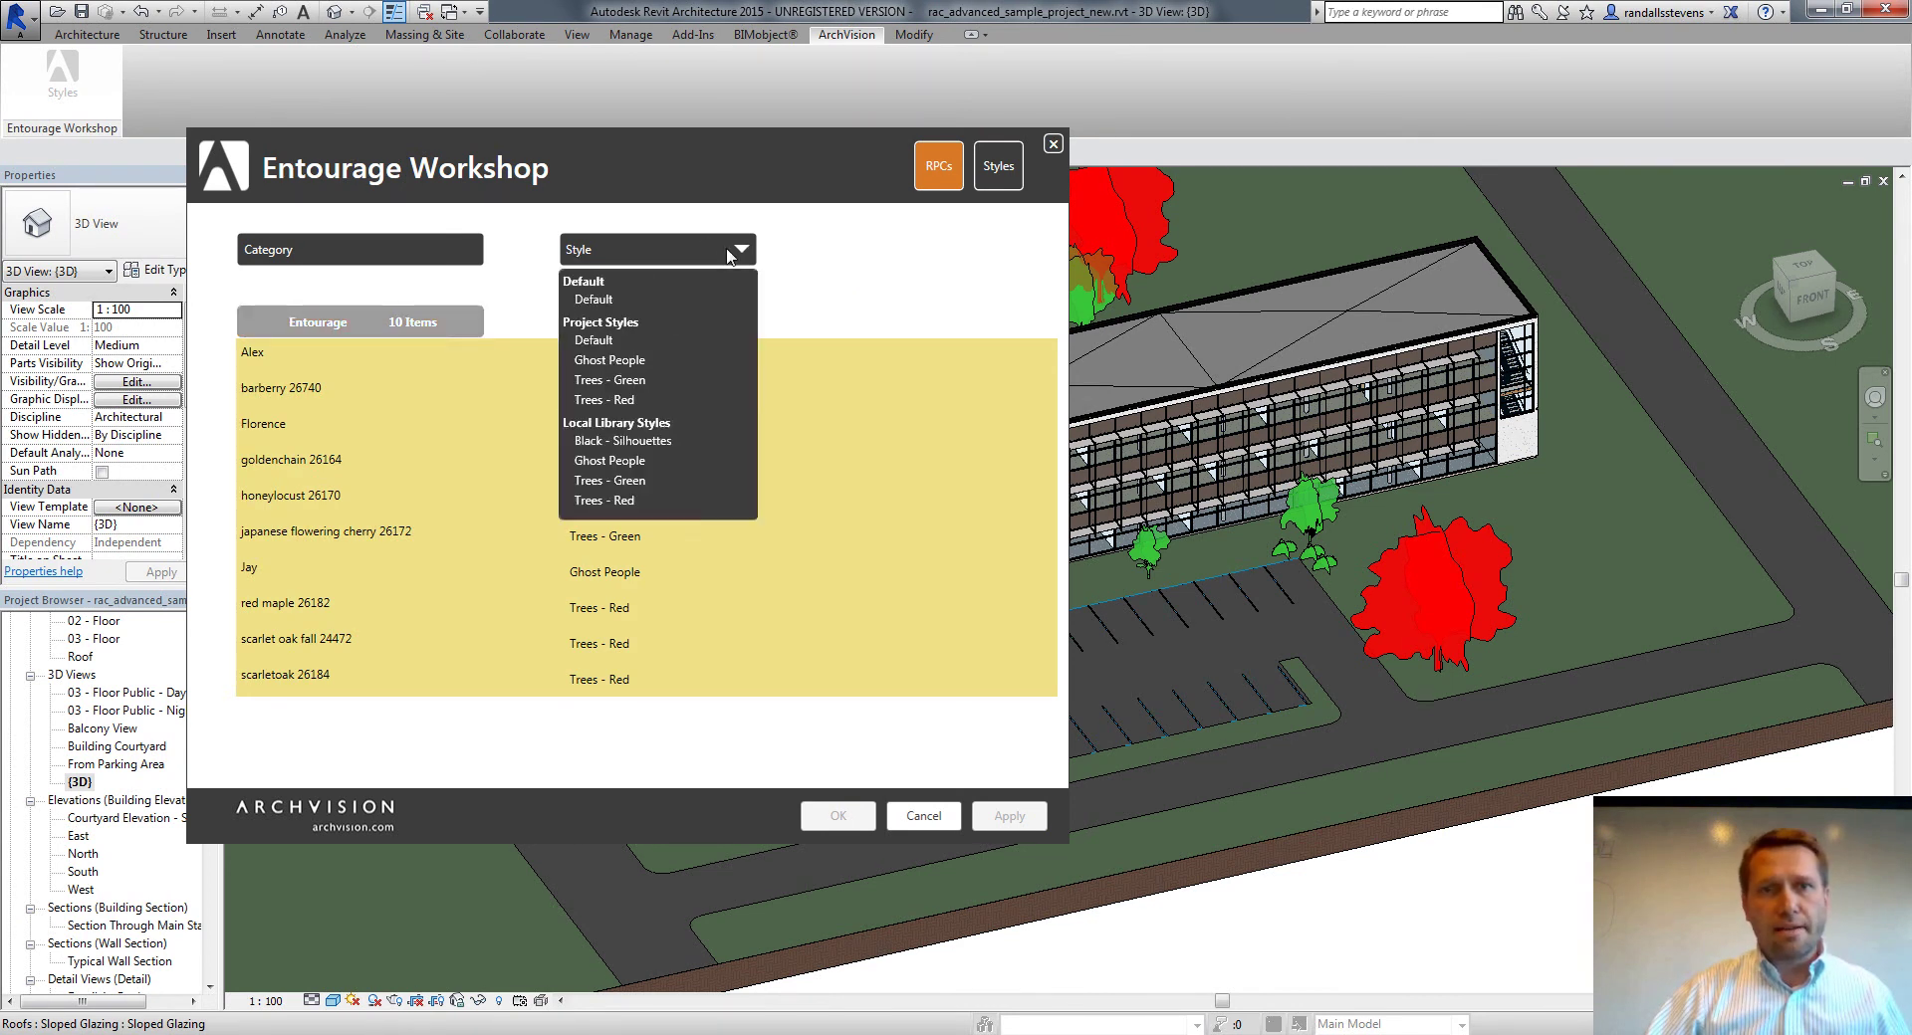
{"action": "left_click", "coordinate": [613, 442]}
{"action": "left_click", "coordinate": [1035, 814]}
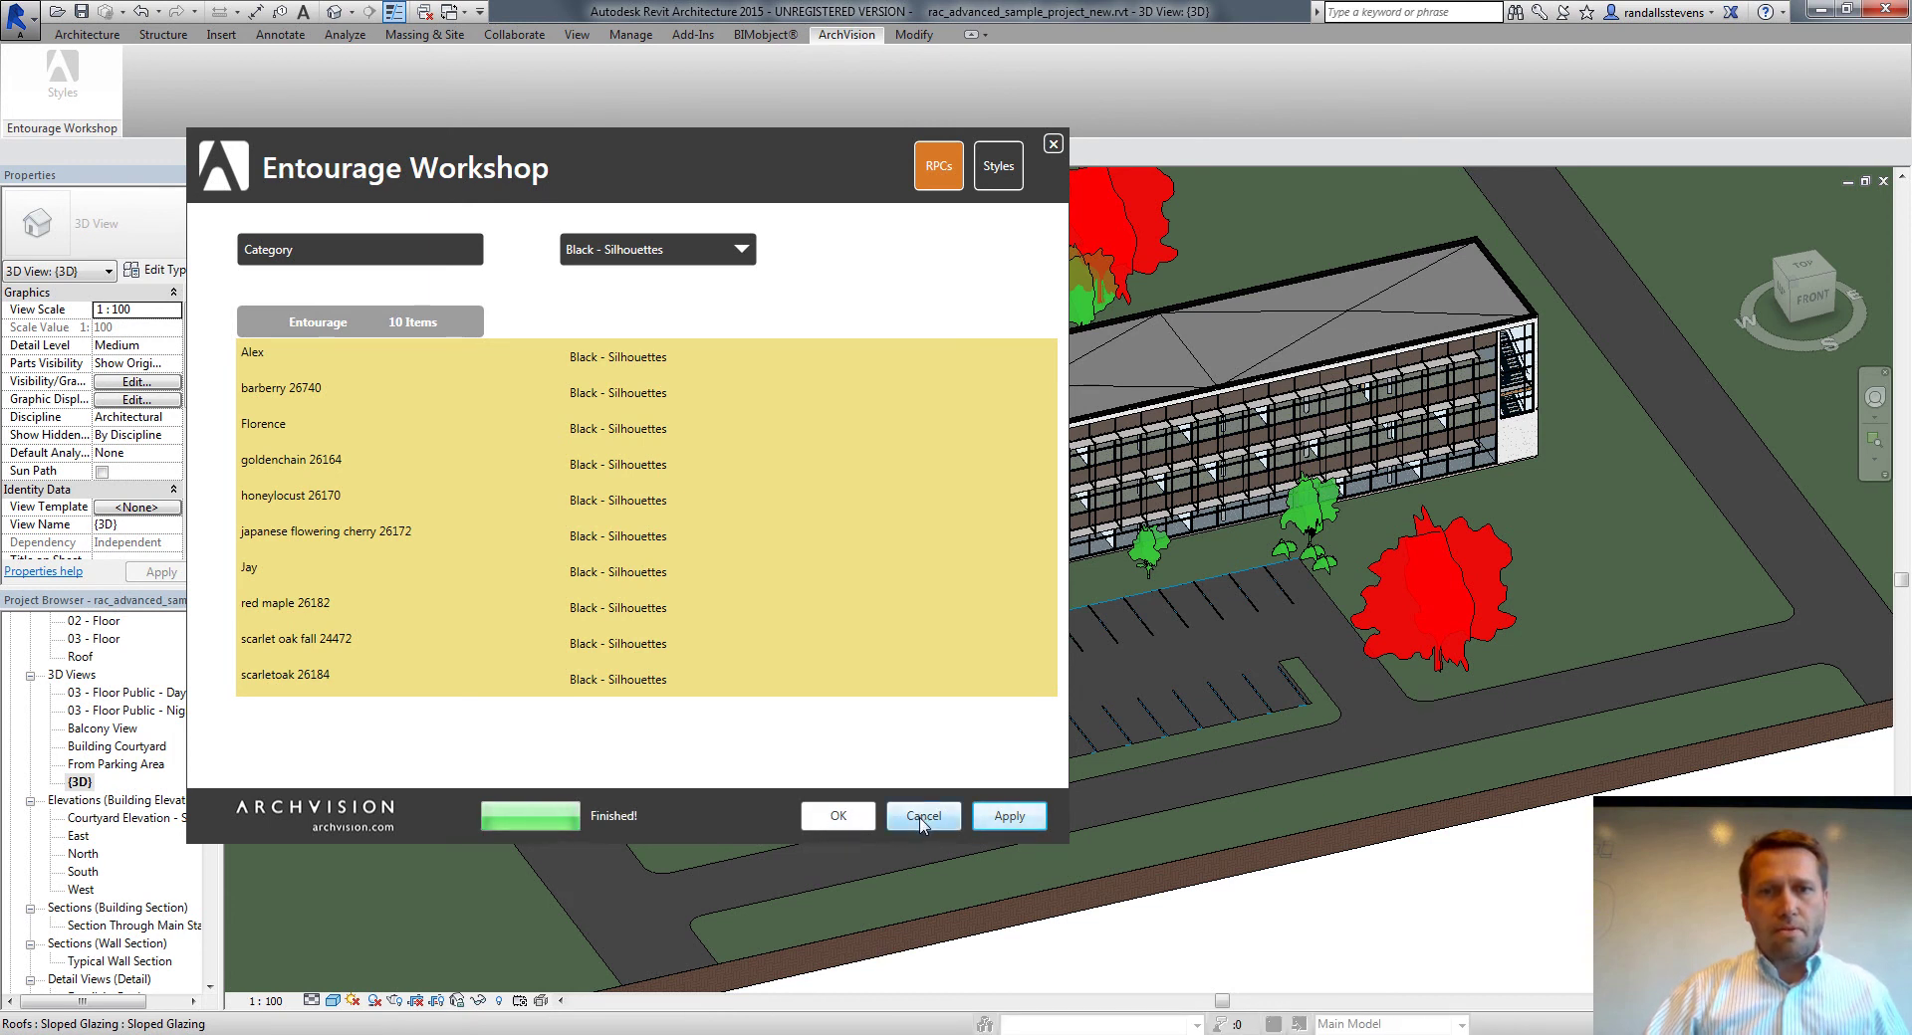
{"action": "left_click", "coordinate": [922, 819]}
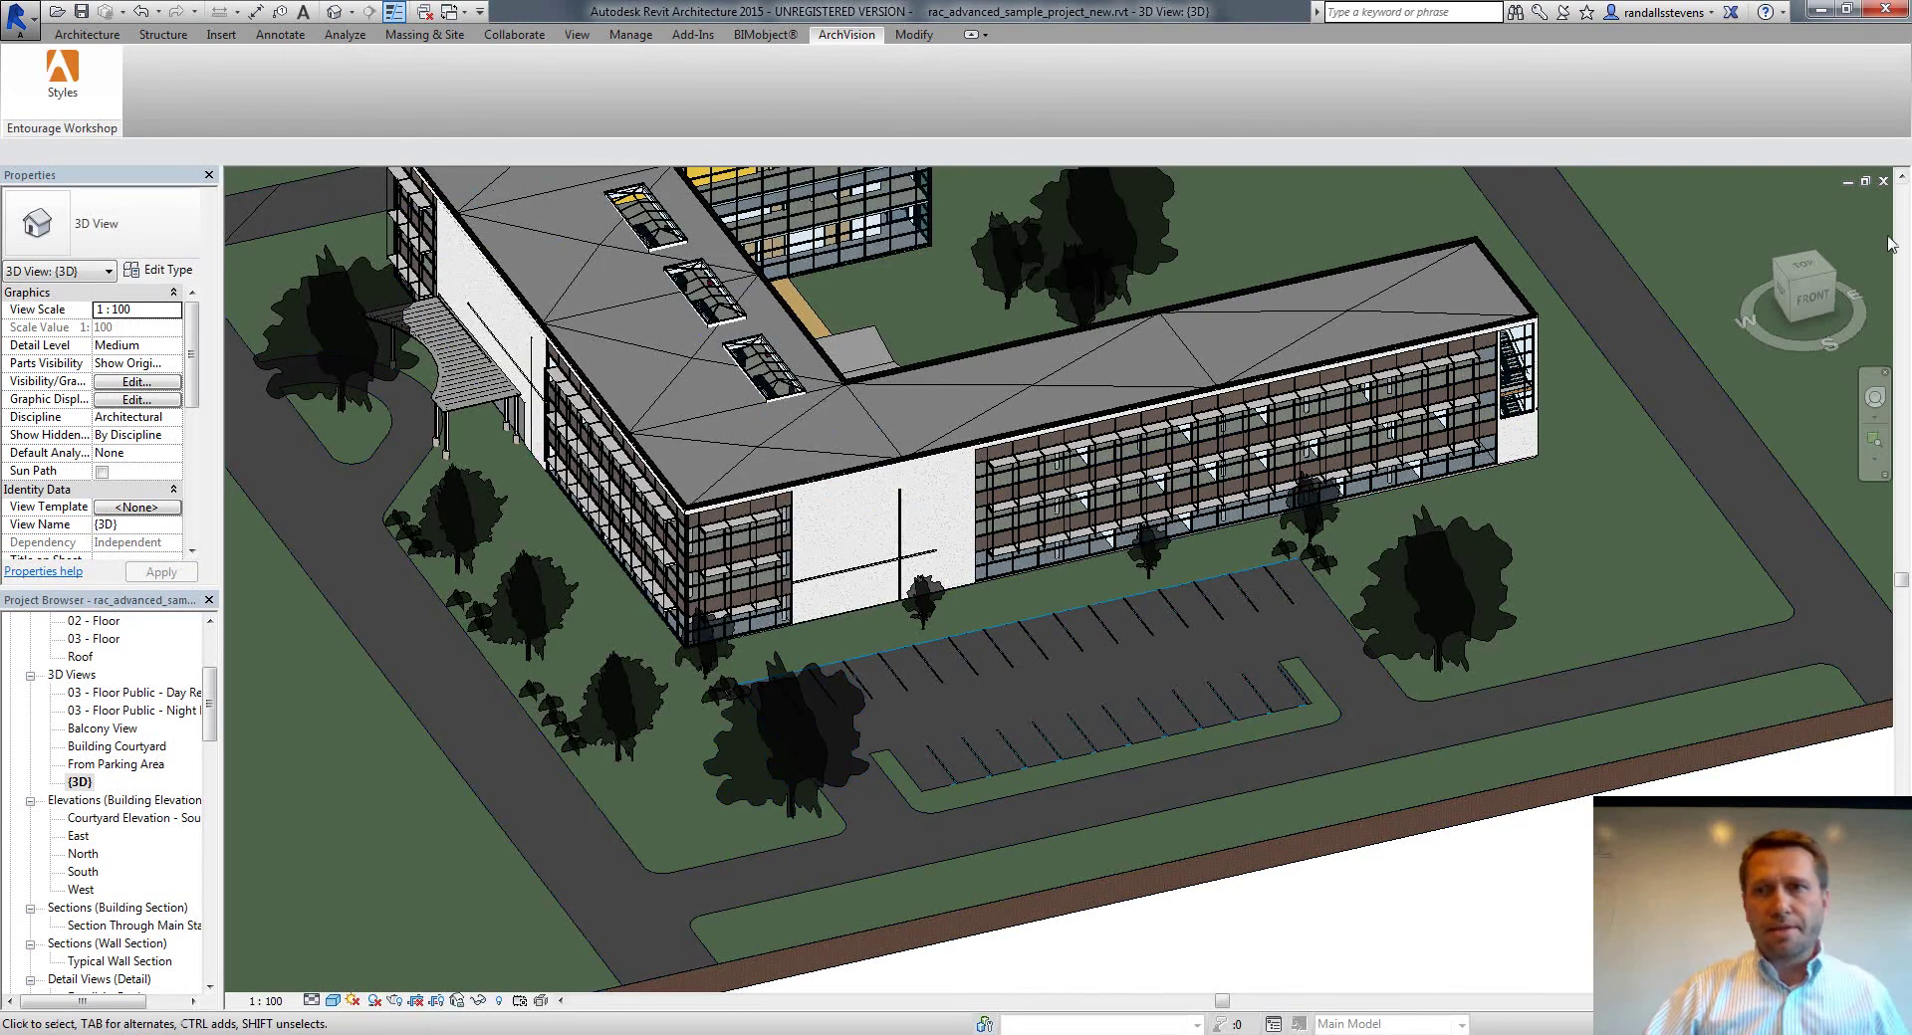
Open the From Parking Area perspective view in Consistent Colors to see the black silhouette trees
{"action": "mouse_move", "coordinate": [1792, 309]}
{"action": "left_mouse_down"}
{"action": "mouse_move", "coordinate": [1673, 257]}
{"action": "mouse_move", "coordinate": [1705, 269]}
{"action": "left_mouse_up"}
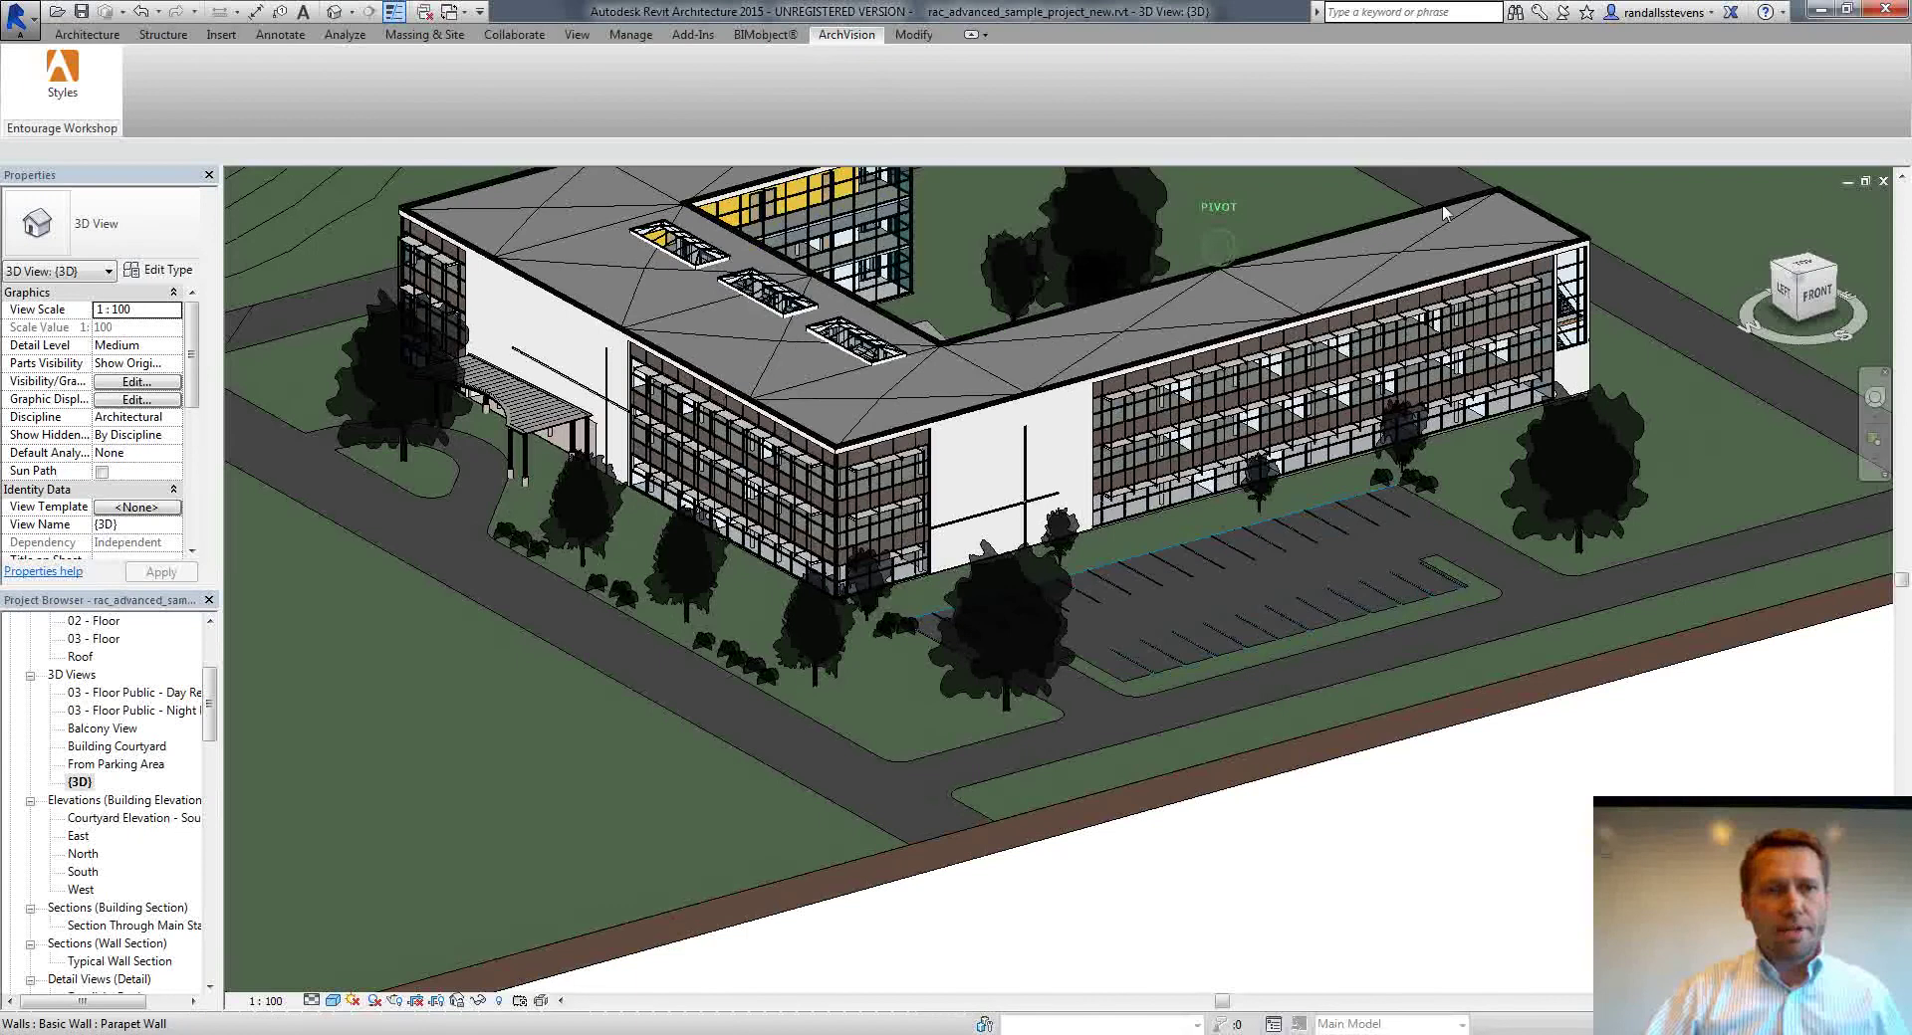
{"action": "double_click", "coordinate": [107, 765]}
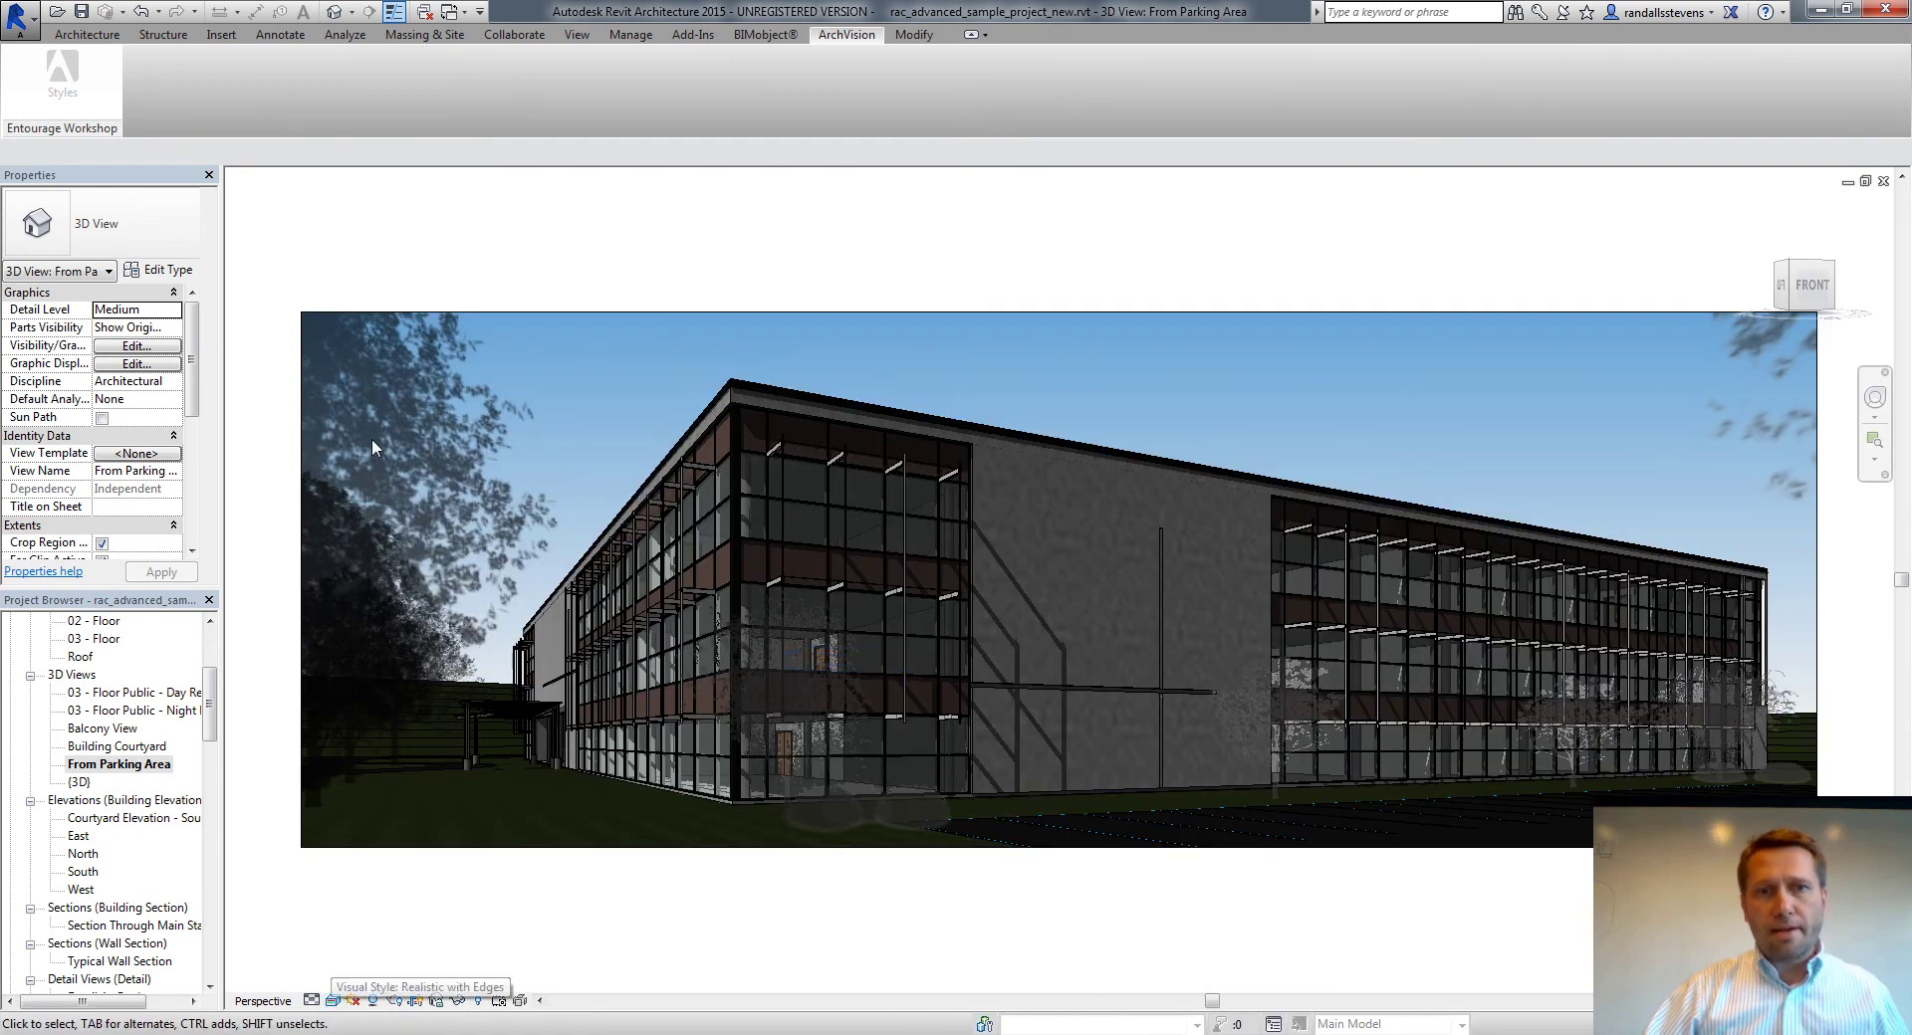
{"action": "left_click", "coordinate": [333, 1000]}
{"action": "left_click", "coordinate": [609, 913]}
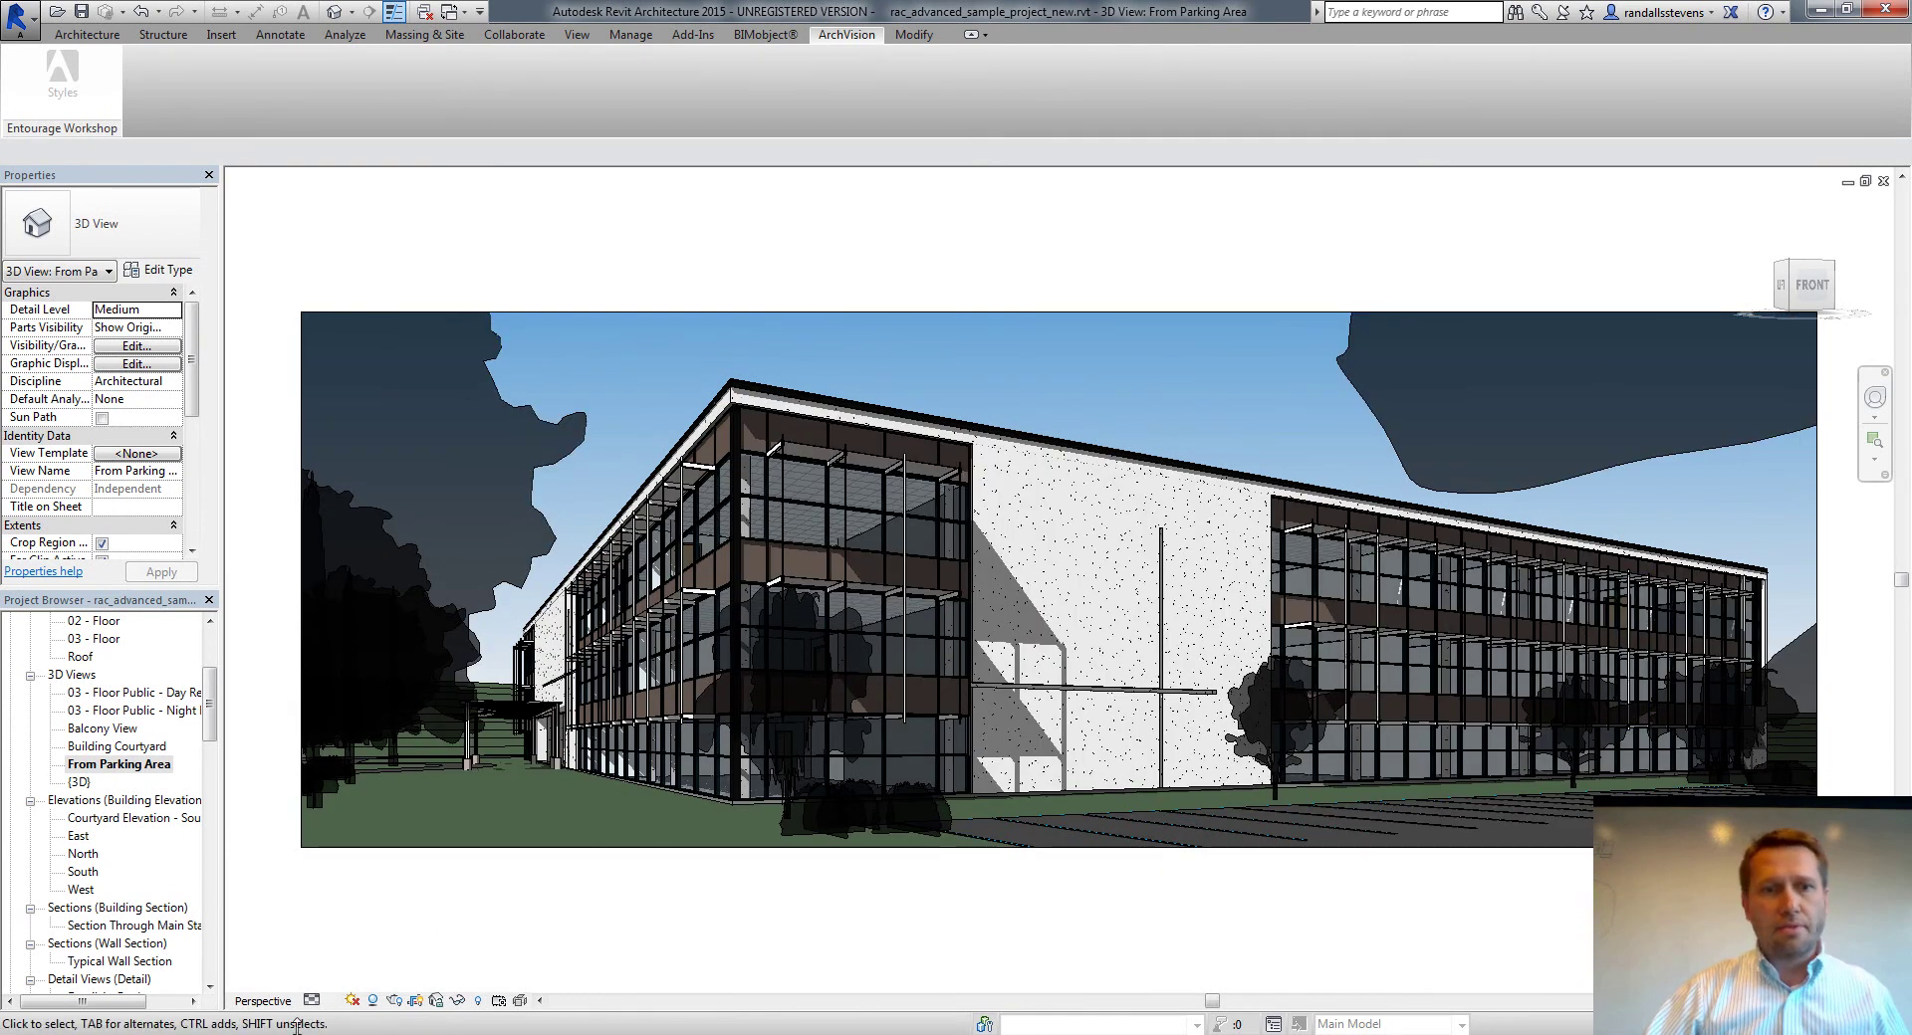
{"action": "left_click", "coordinate": [333, 1001]}
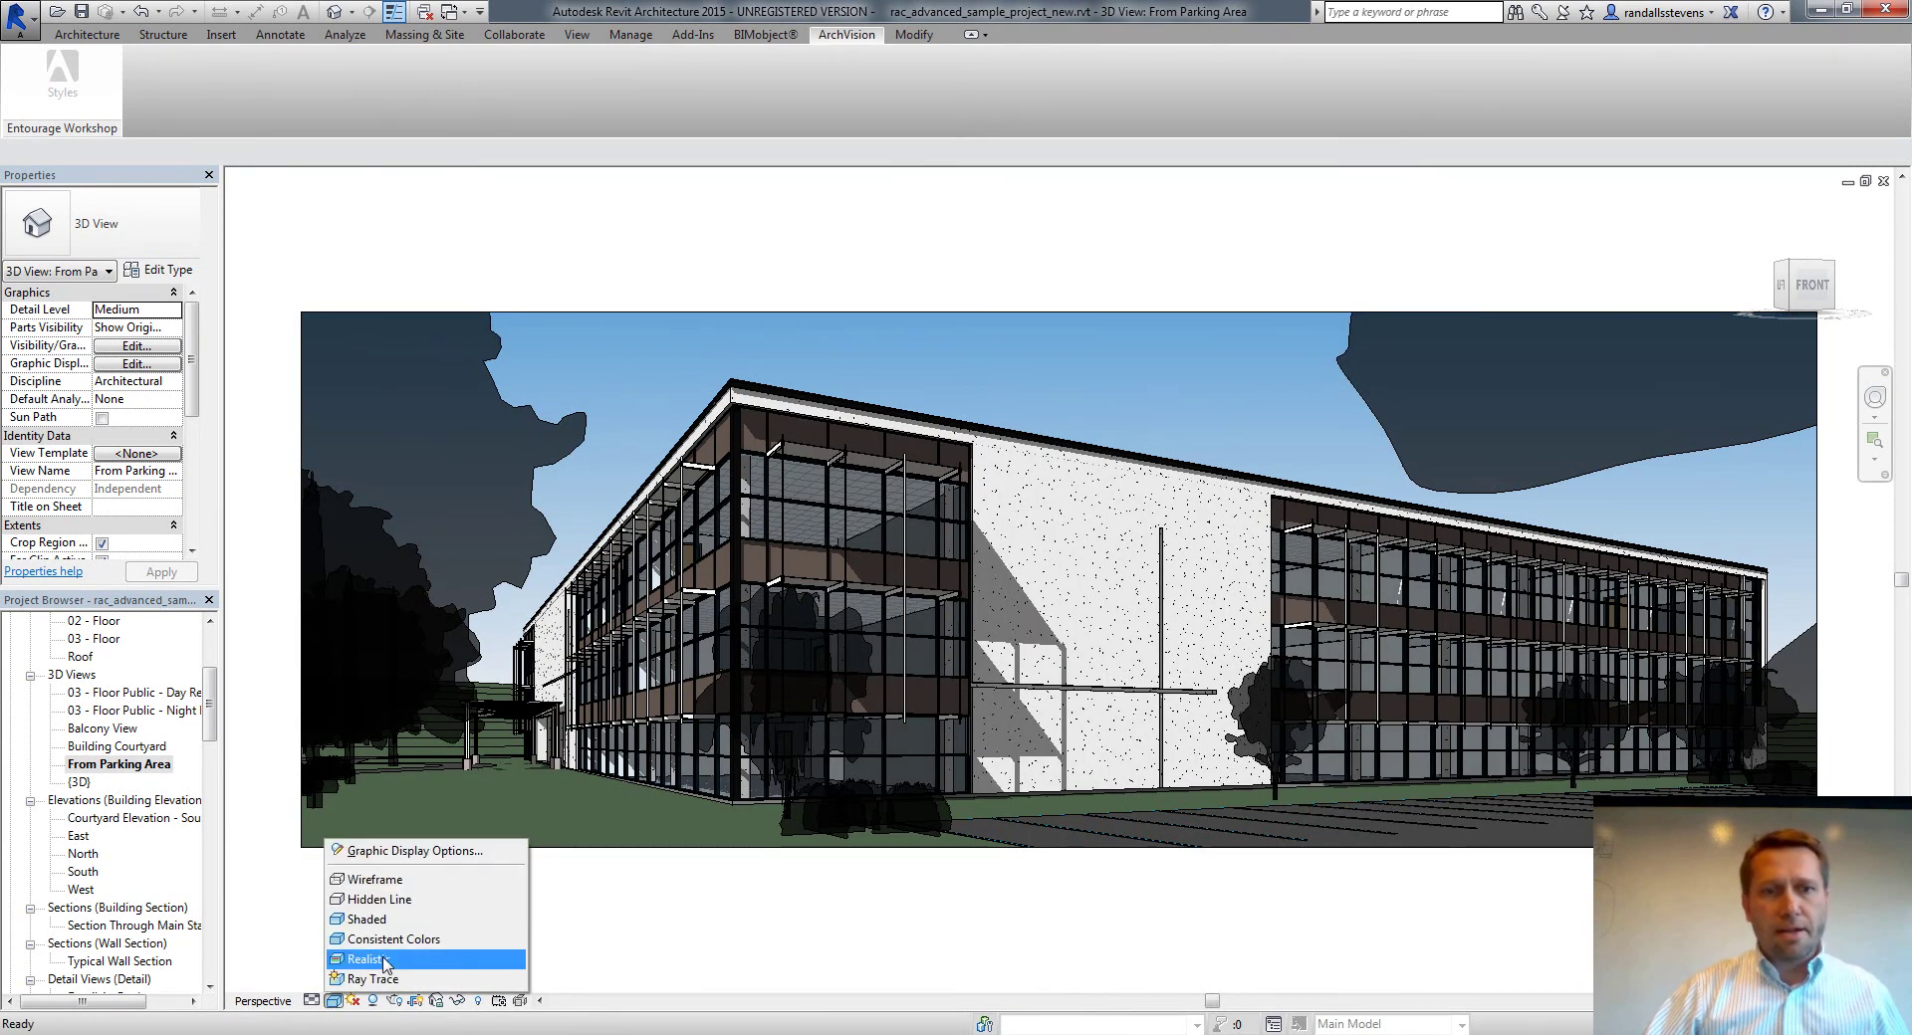
{"action": "left_click", "coordinate": [719, 944]}
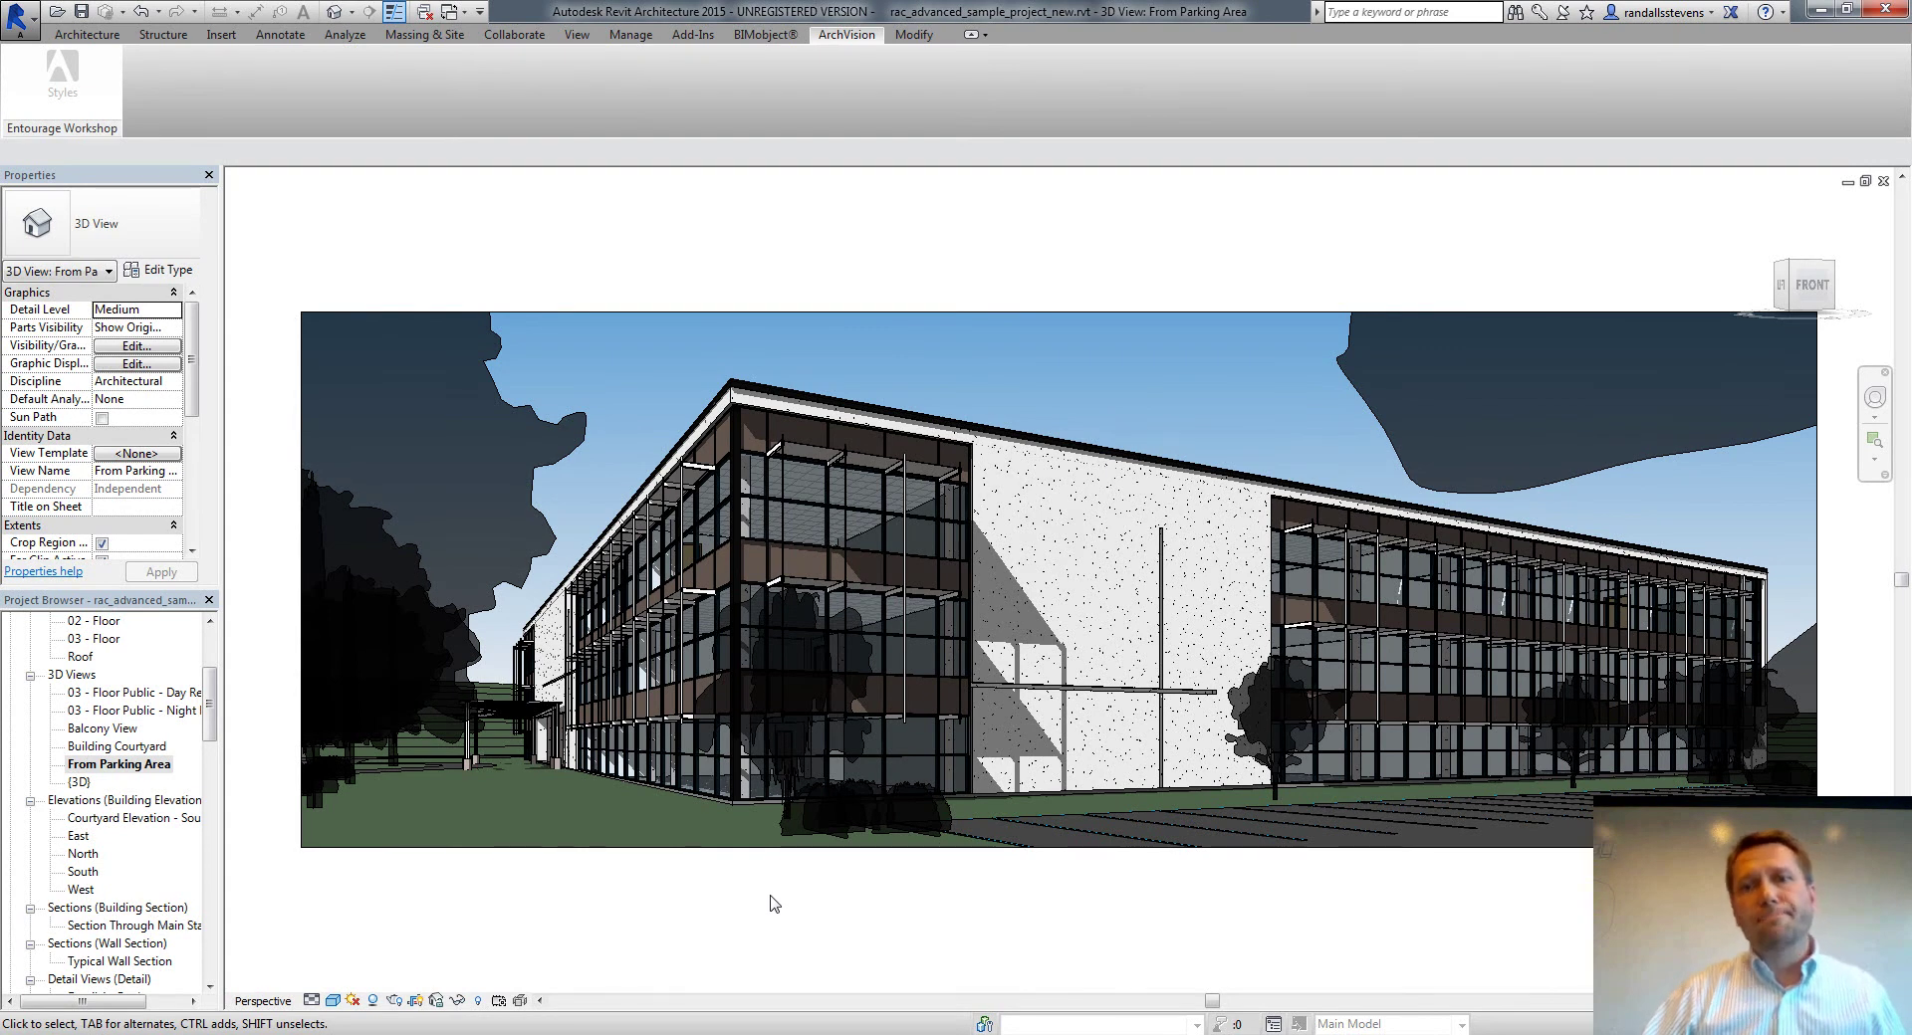